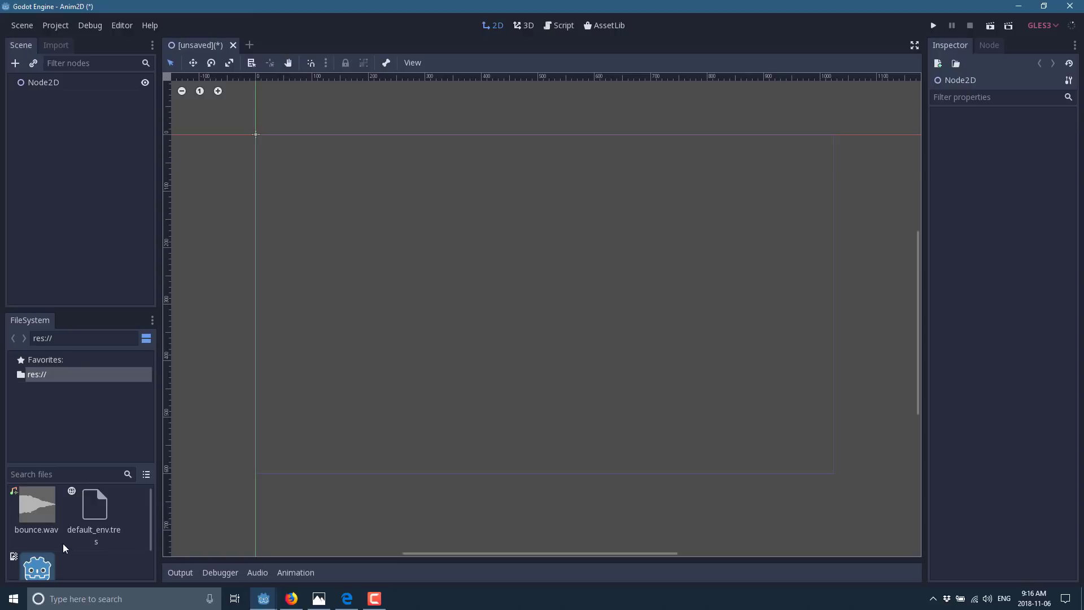
Add a Sprite node under Node2D and assign the Godot icon image as its texture.
left_click(39, 82)
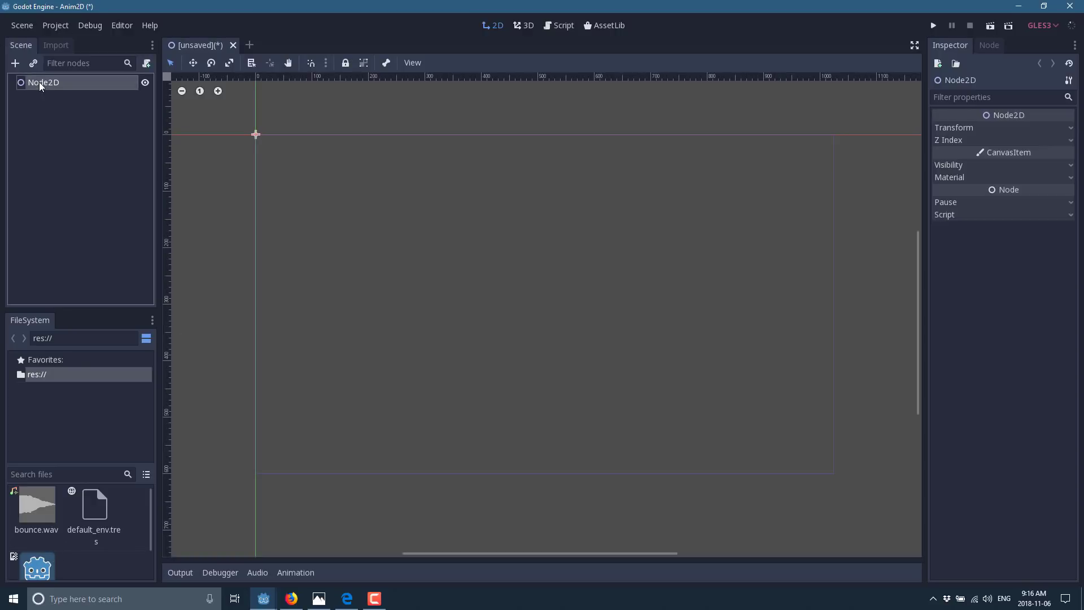
left_click(16, 63)
type("sprite")
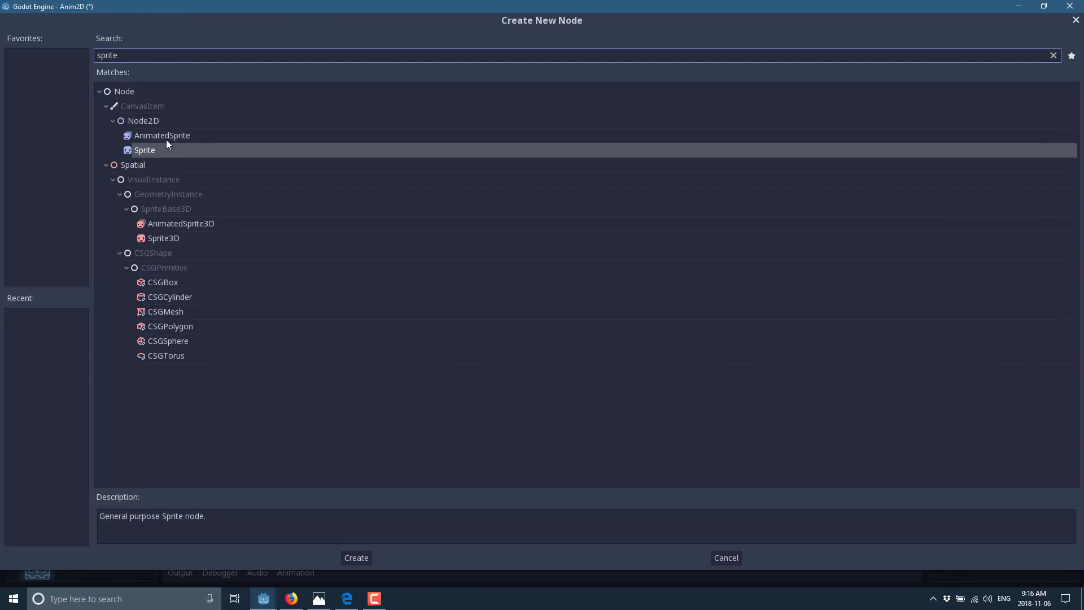
double_click(152, 151)
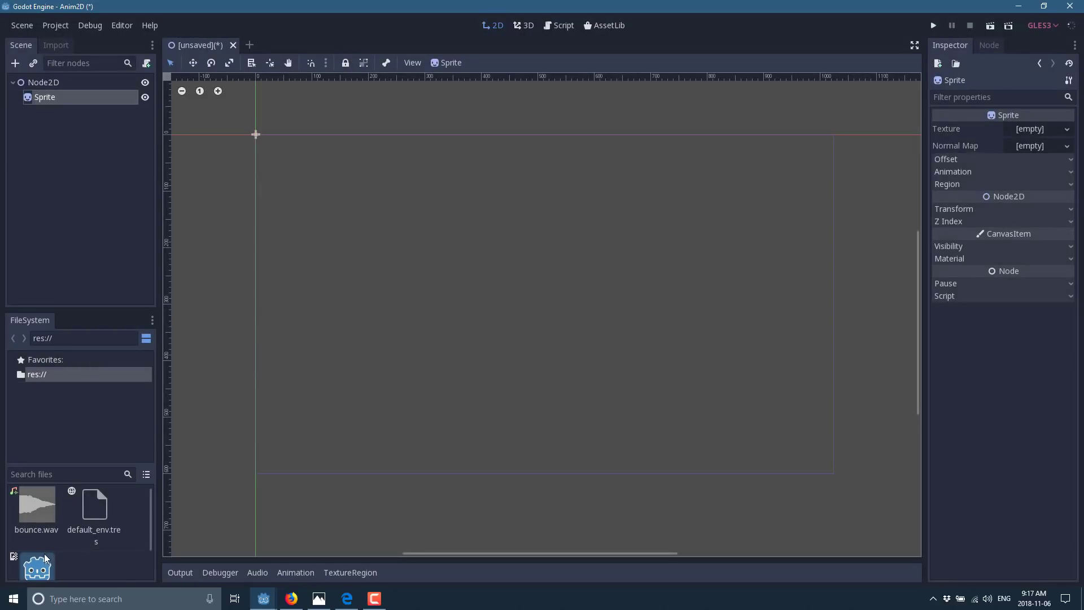
left_click_drag(46, 559, 1025, 128)
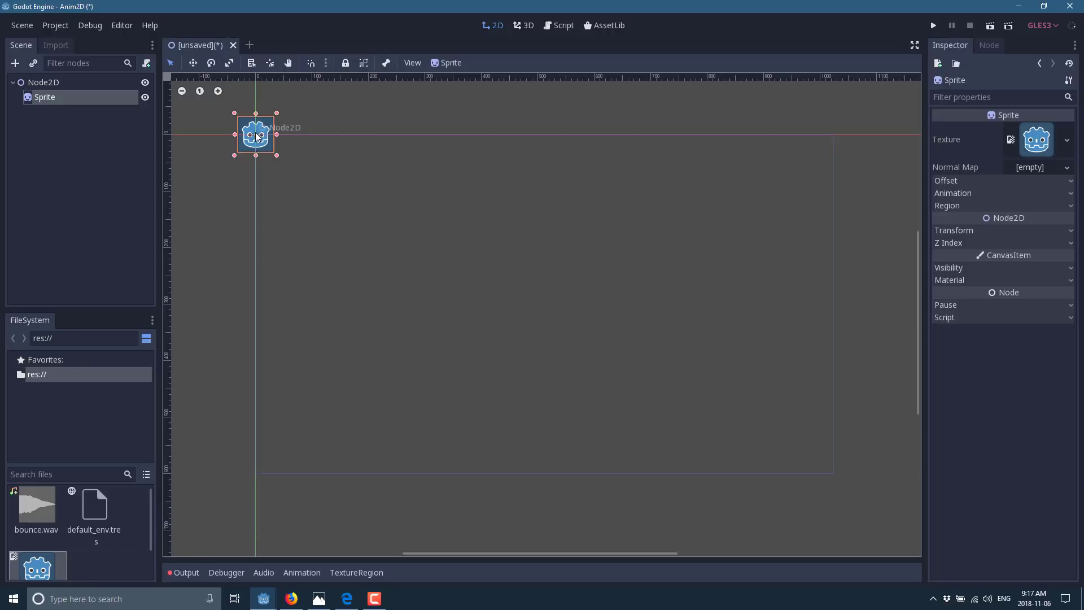
Try moving the sprite along the viewport's upper edge to the far corner and back to the origin.
left_click_drag(261, 141, 840, 146)
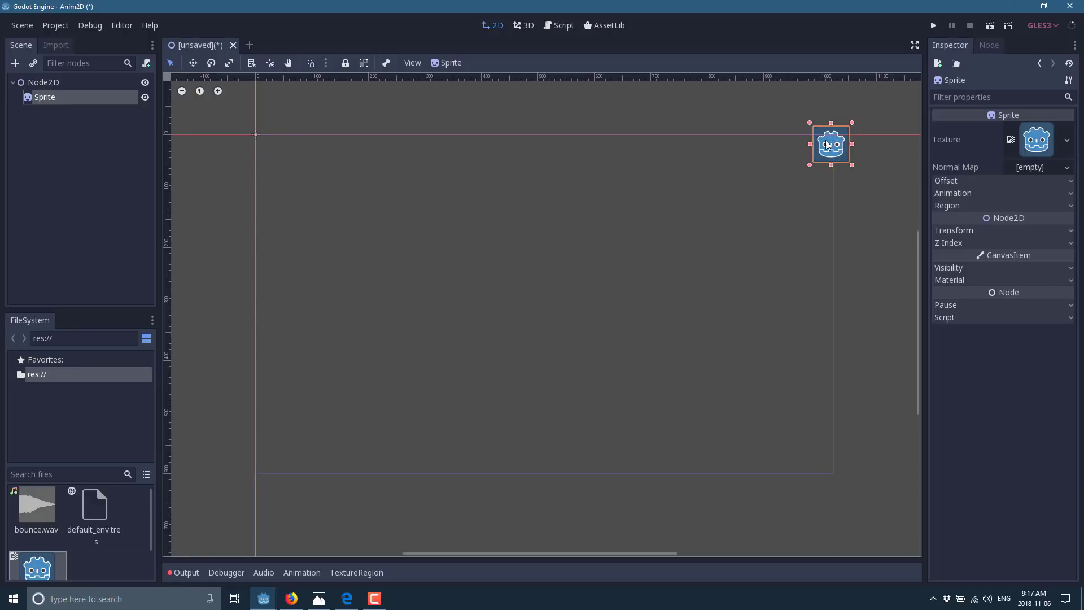
mouse_move(829, 146)
left_mouse_down()
mouse_move(266, 151)
mouse_move(246, 141)
mouse_move(279, 197)
mouse_move(352, 268)
mouse_move(248, 130)
mouse_move(602, 480)
mouse_move(537, 478)
mouse_move(795, 151)
mouse_move(826, 145)
left_mouse_up()
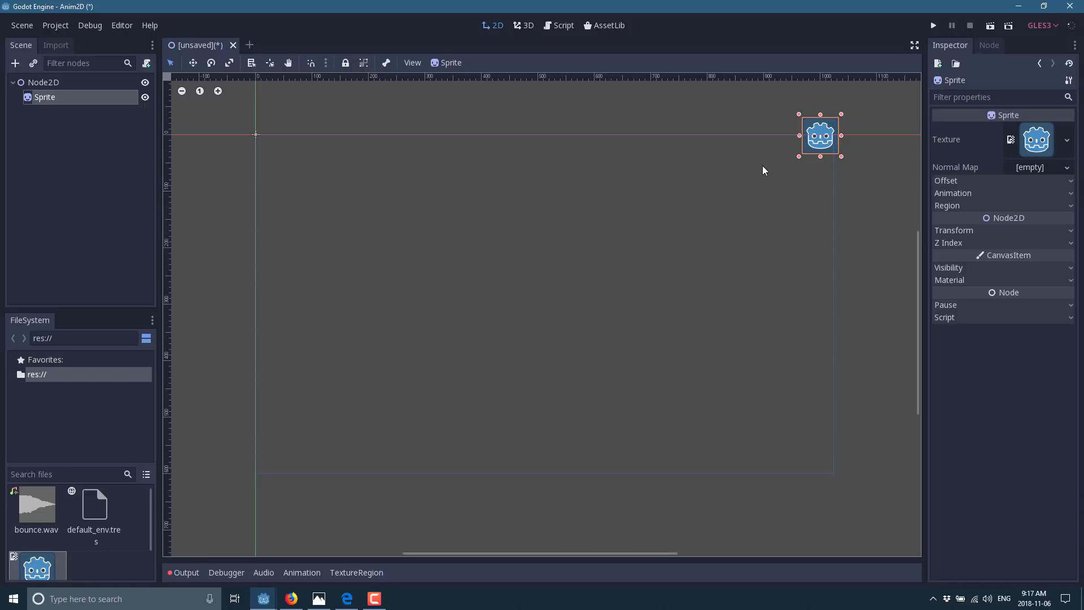
left_click_drag(832, 146, 269, 143)
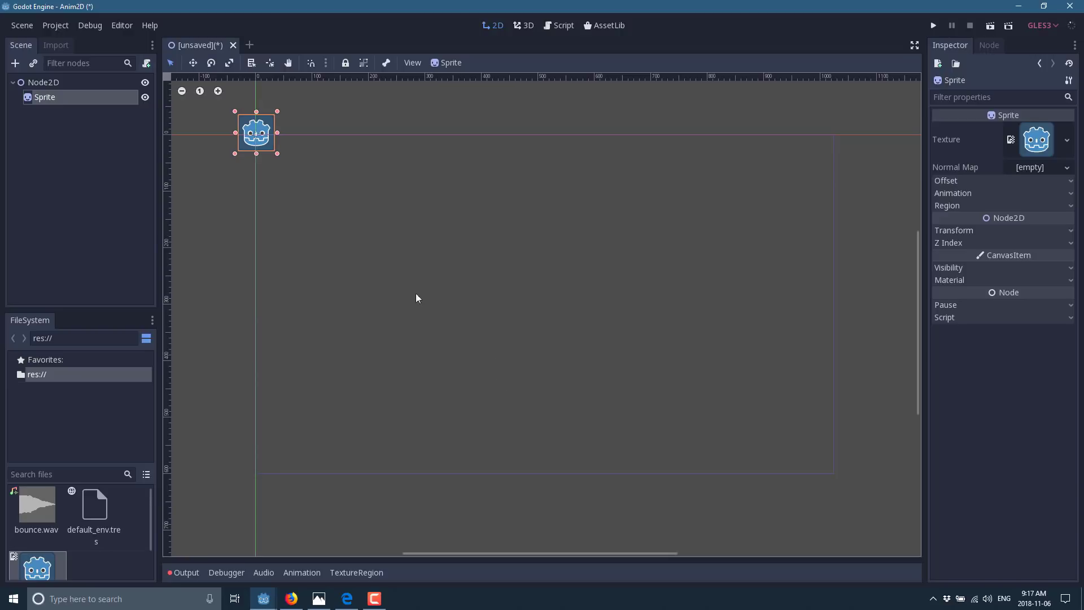
Add an AnimationPlayer node as a child of Node2D.
left_click(34, 84)
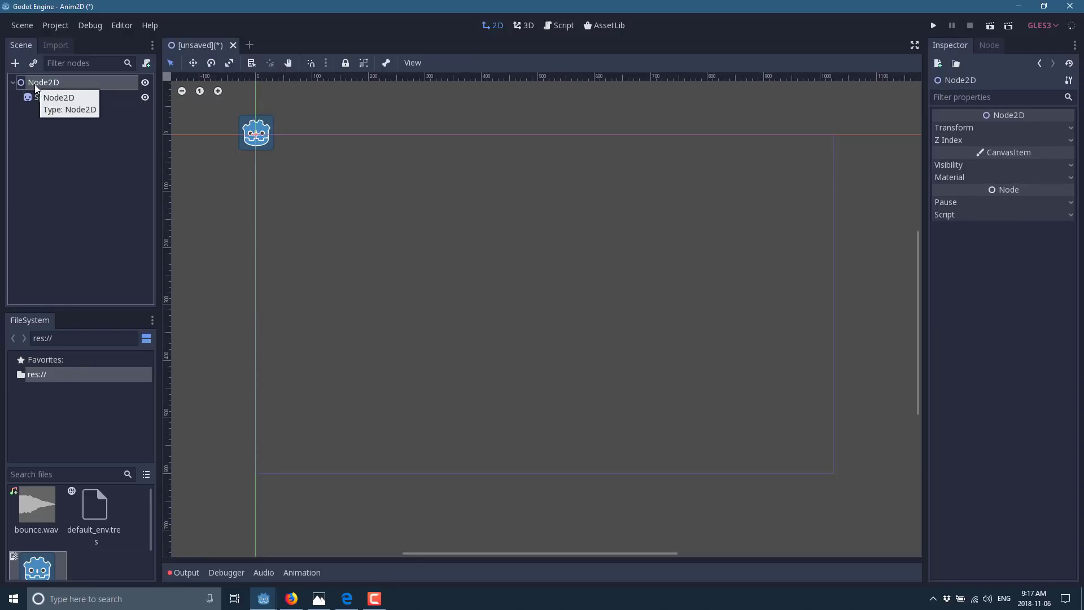
left_click(15, 64)
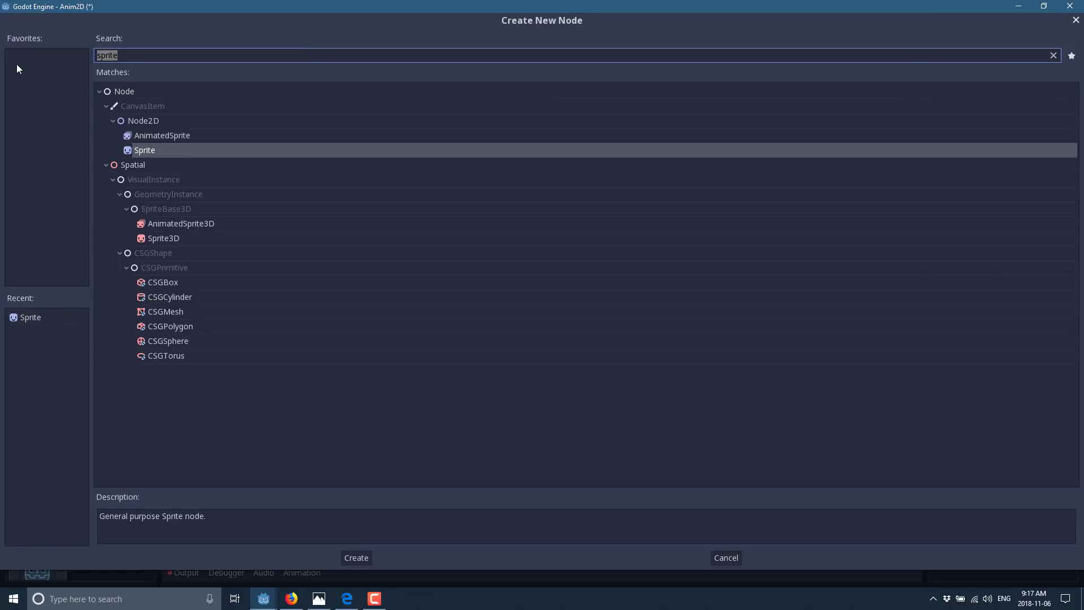
type("Animat")
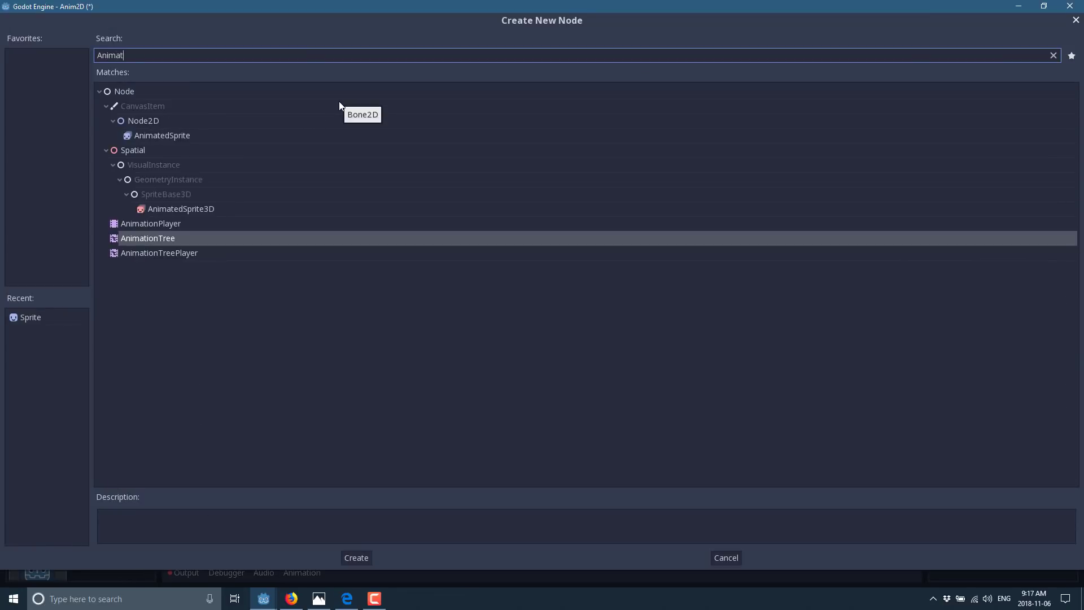
double_click(144, 223)
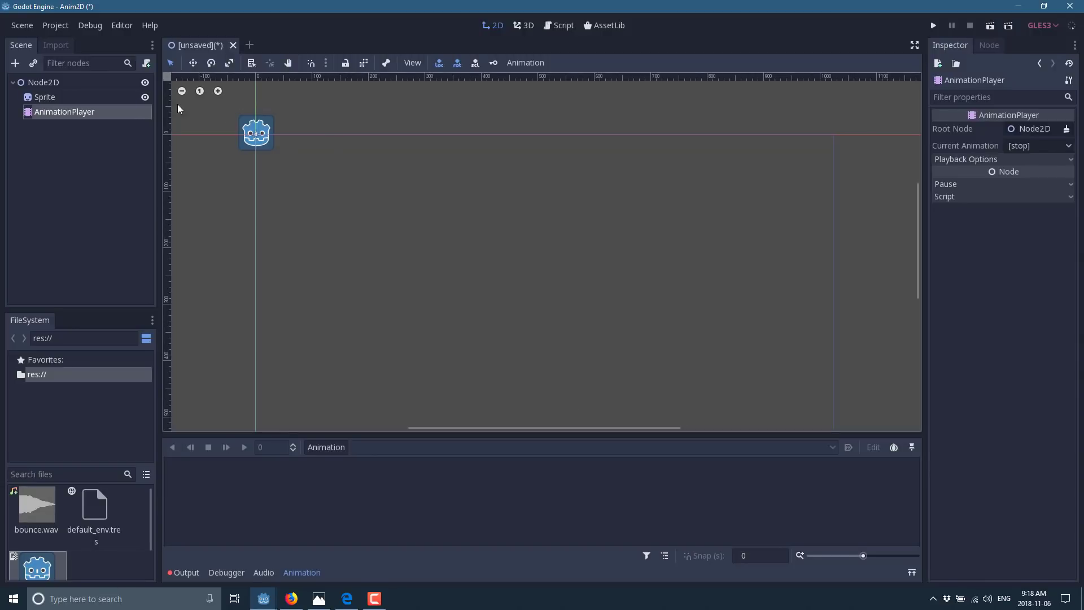
Create a new animation named "bounce" in the AnimationPlayer.
left_click(314, 577)
left_click(314, 577)
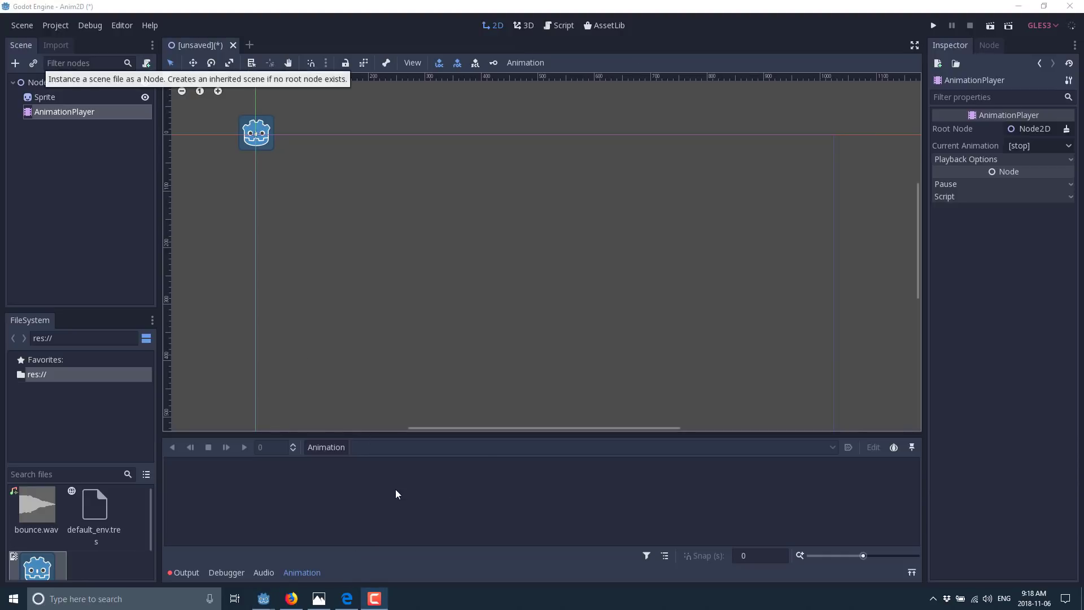
left_click(330, 447)
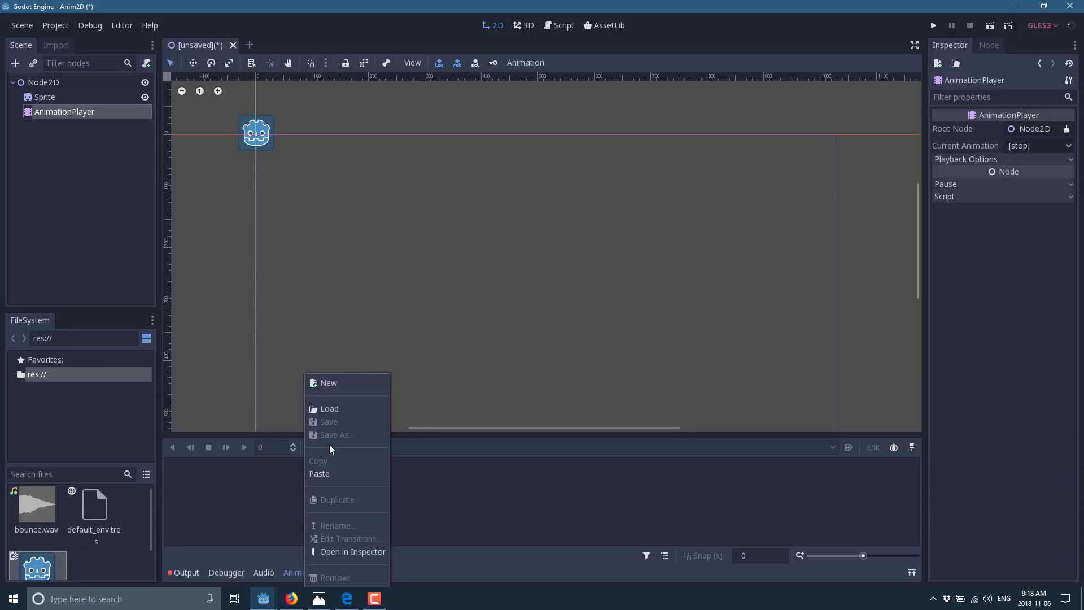
left_click(448, 447)
left_click(335, 448)
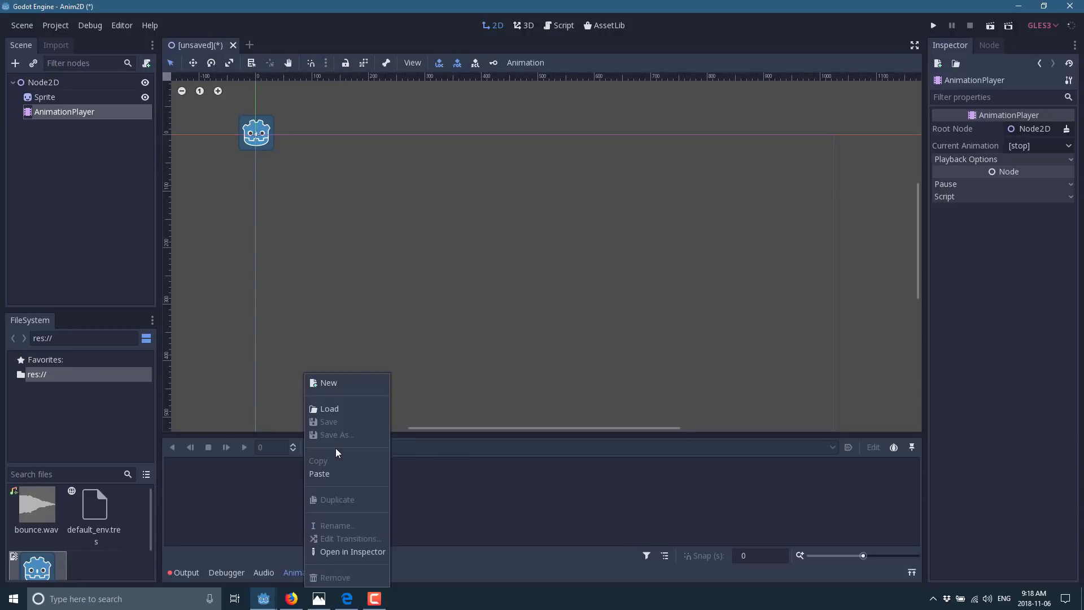
left_click(327, 383)
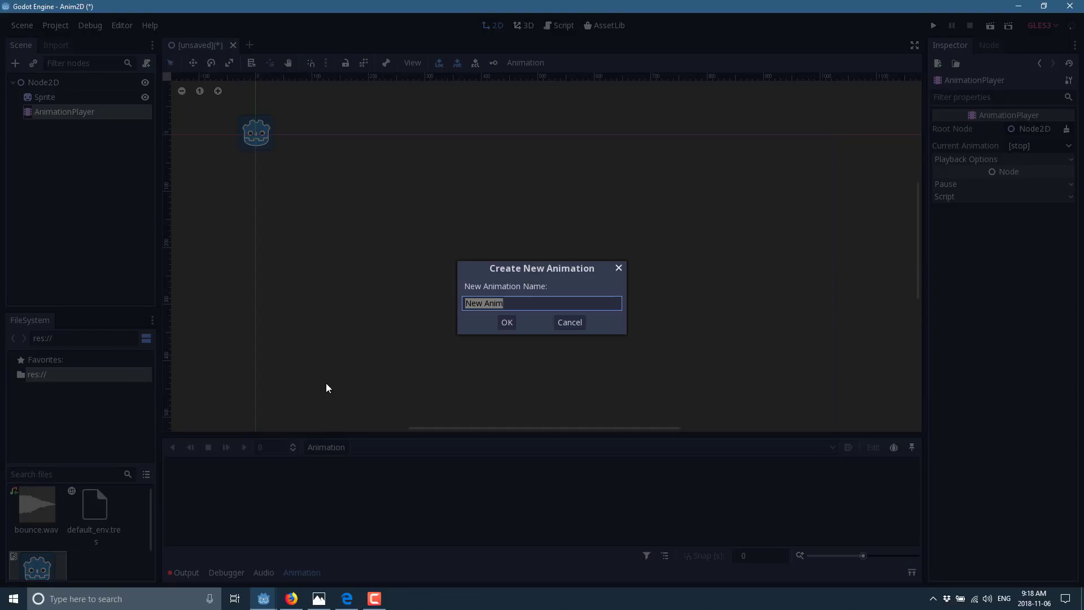
type("bounce")
key("Return")
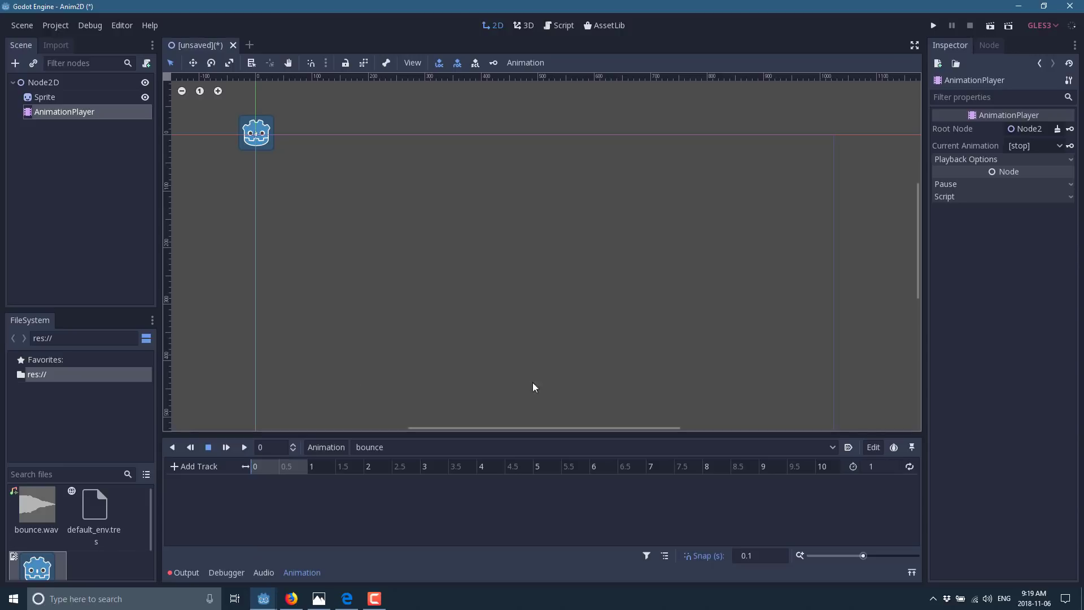
Set the bounce animation's length to 2 seconds.
scroll(597, 355, "down", 3)
middle_click_drag(577, 353, 556, 306)
scroll(548, 304, "down", 1)
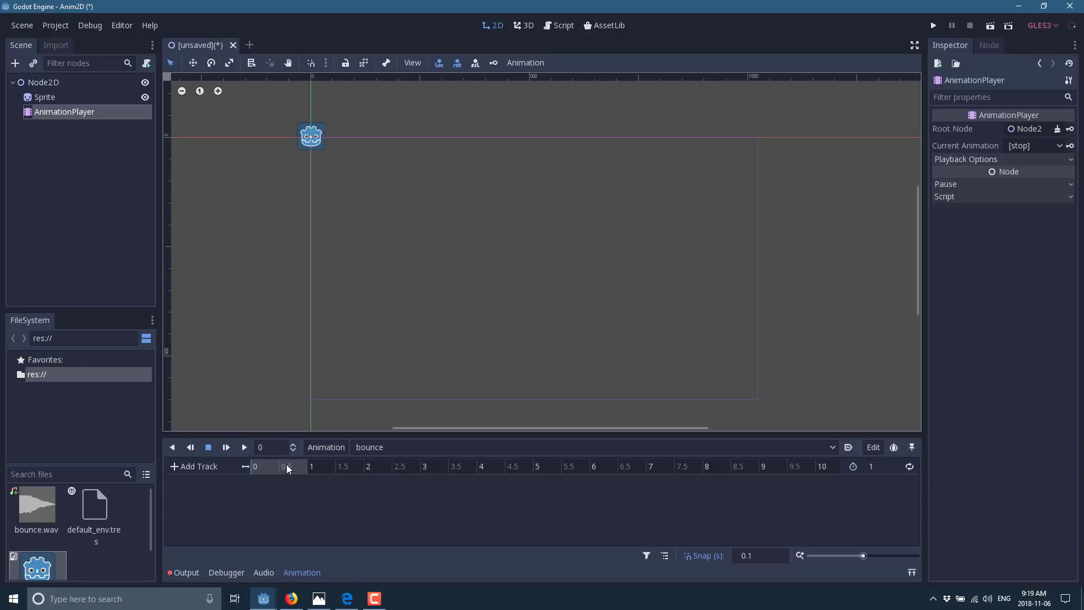
left_click(758, 559)
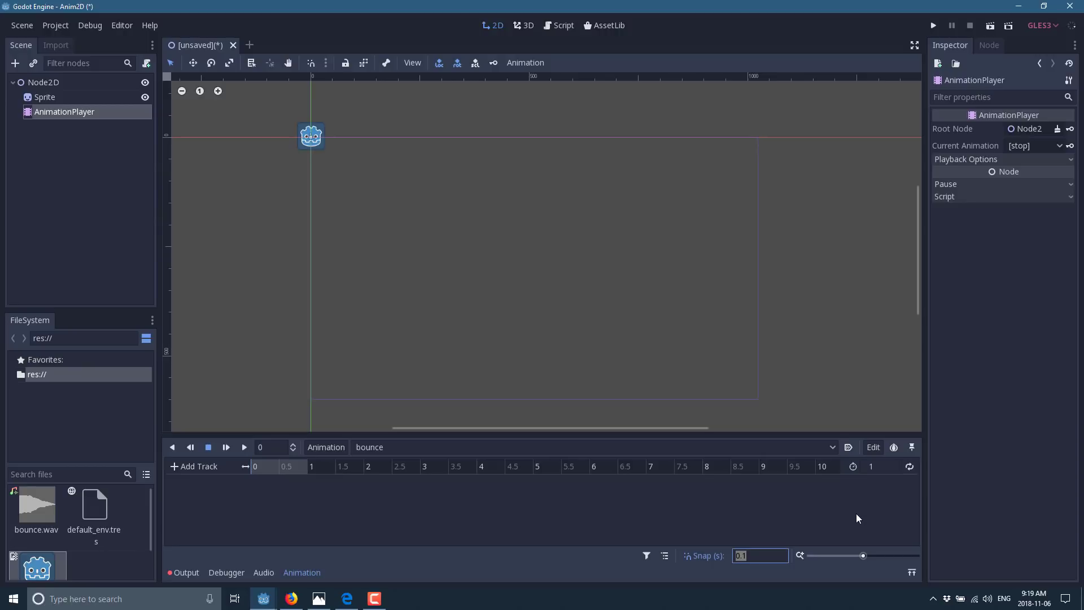
left_click(876, 471)
type("2")
key("Return")
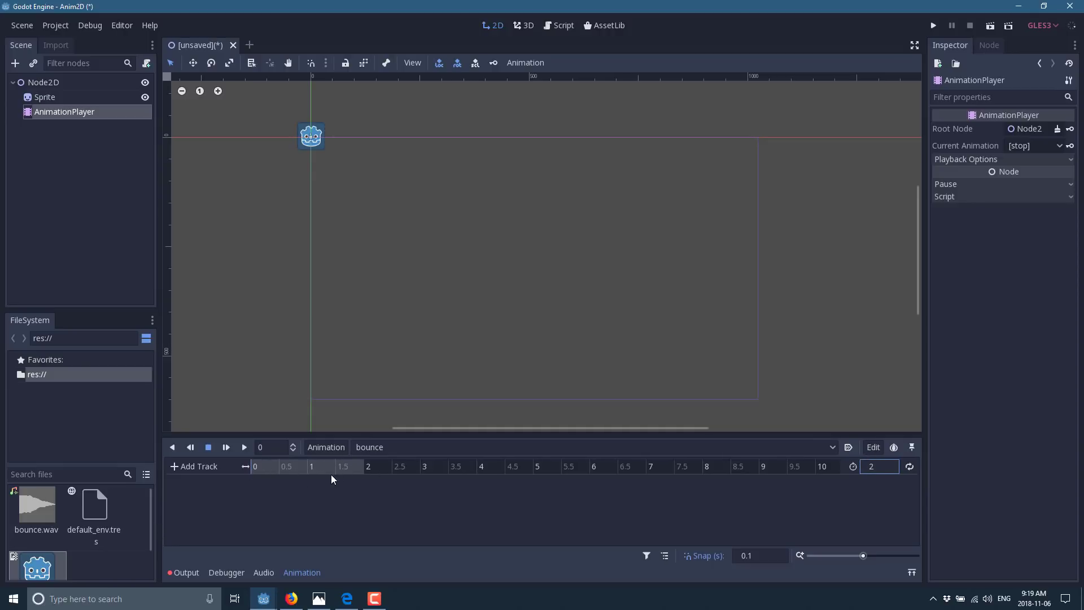
left_click_drag(865, 555, 858, 556)
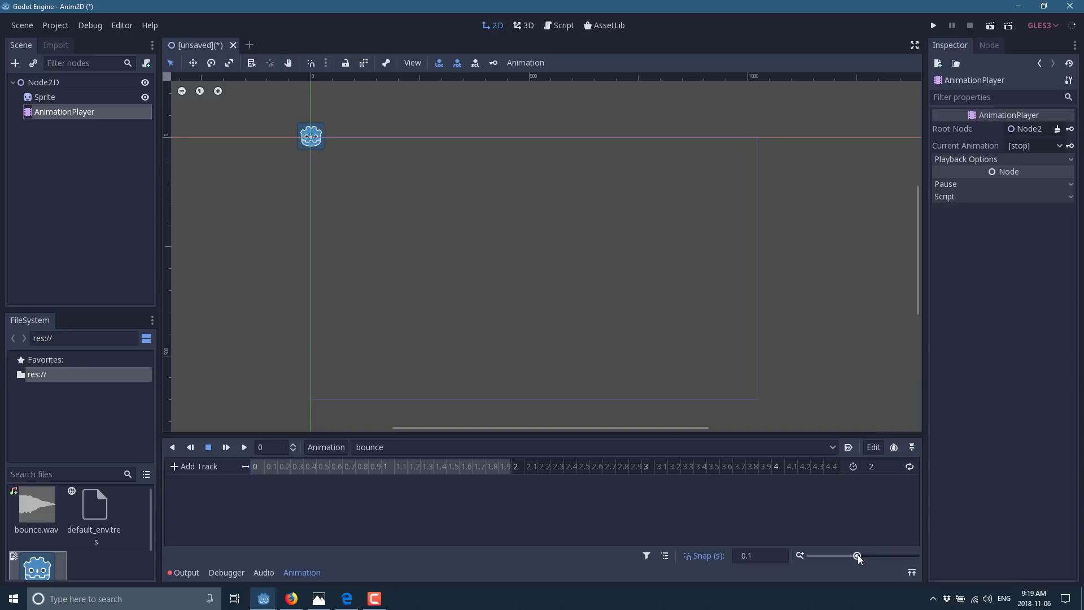
Try a snap interval of 0.5 seconds and test playing the animation forwards and backwards.
left_click(758, 557)
type("0.5")
left_click(226, 447)
left_click(189, 449)
left_click(245, 449)
left_click(190, 447)
left_click_drag(765, 554, 737, 555)
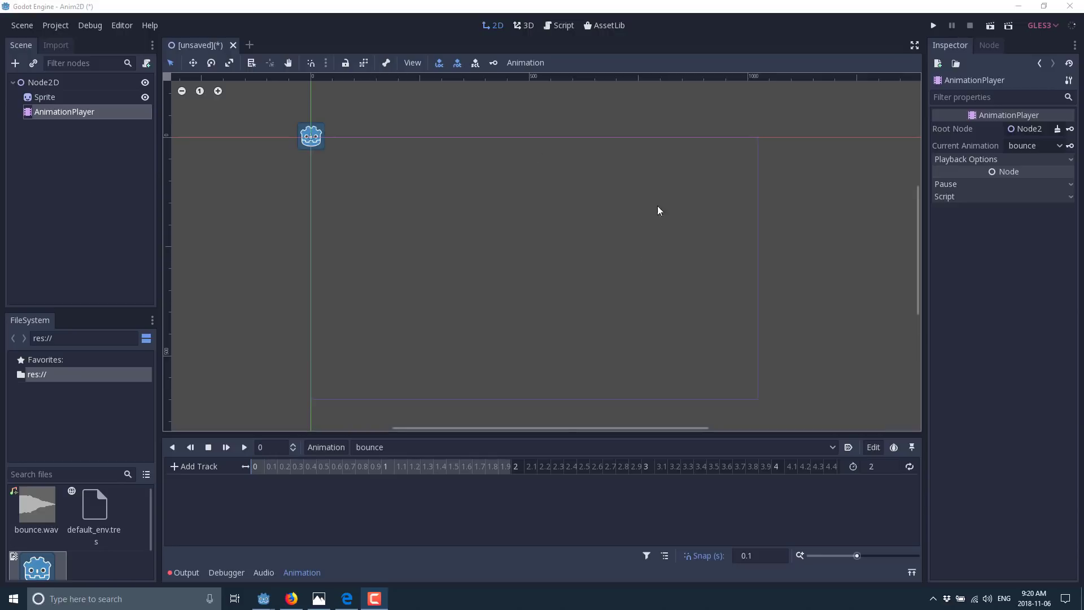
Add a property track to the bounce animation for the Sprite node's position.
left_click(177, 466)
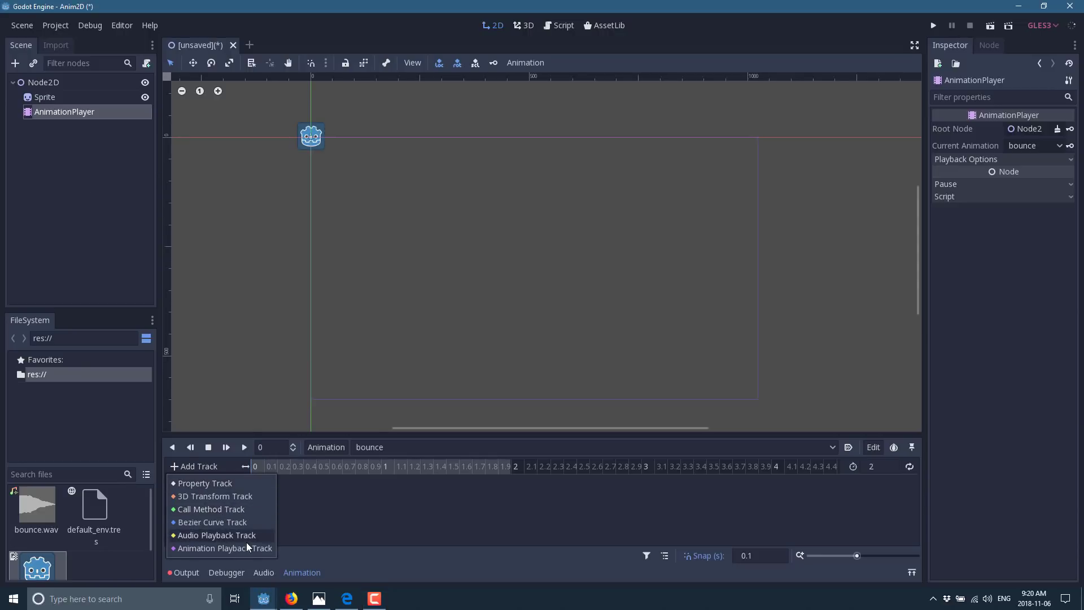
left_click(217, 483)
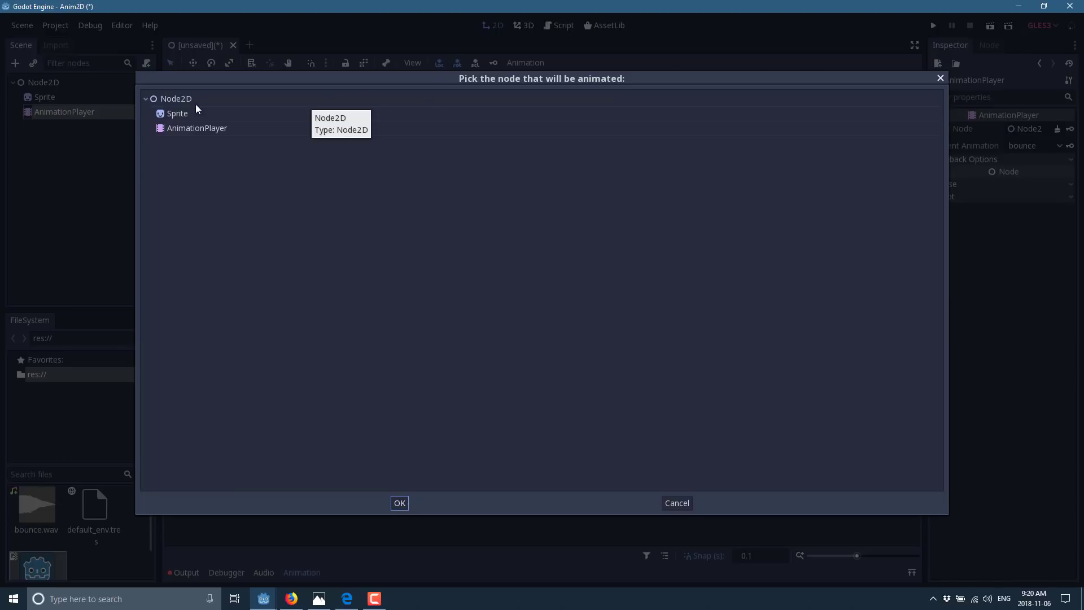
left_click(186, 117)
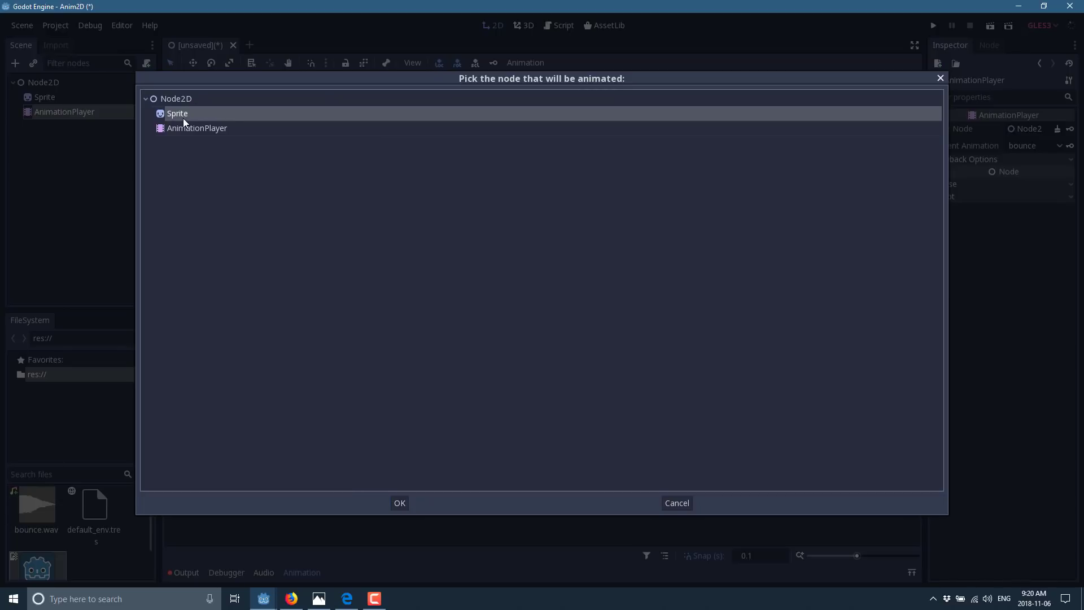
left_click(399, 504)
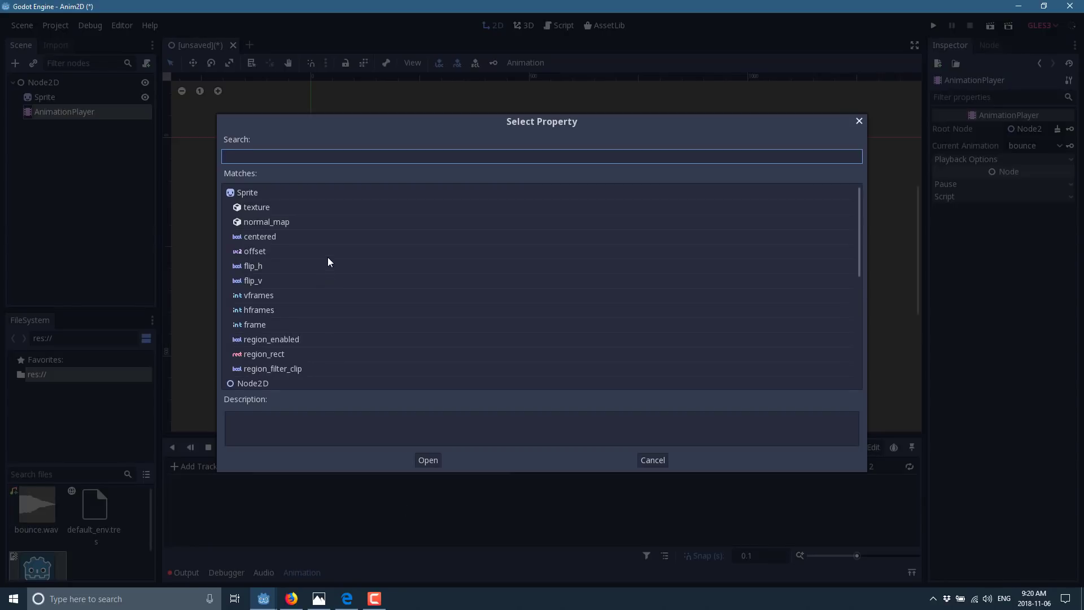
scroll(336, 244, "down", 3)
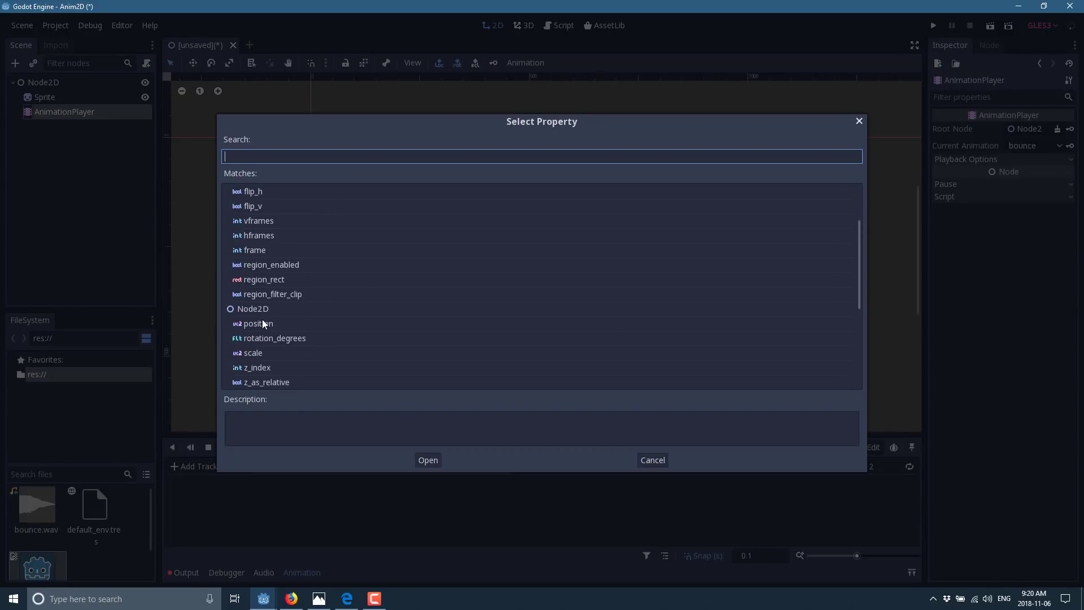
left_click(263, 323)
left_click(432, 461)
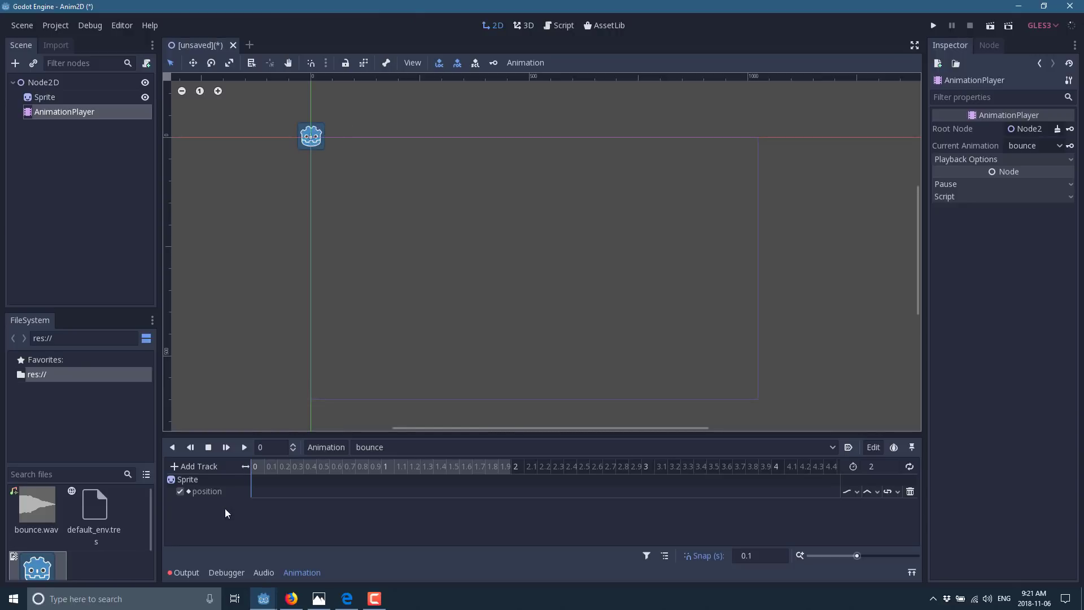
Insert a position key at 0 seconds and set its y value to 1.
right_click(253, 493)
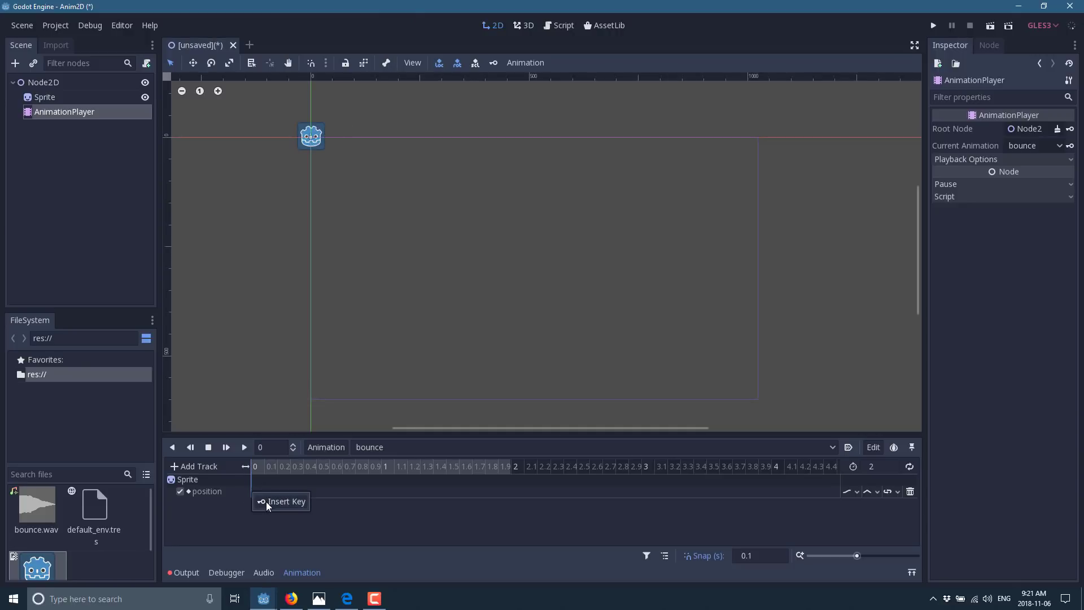
left_click(266, 501)
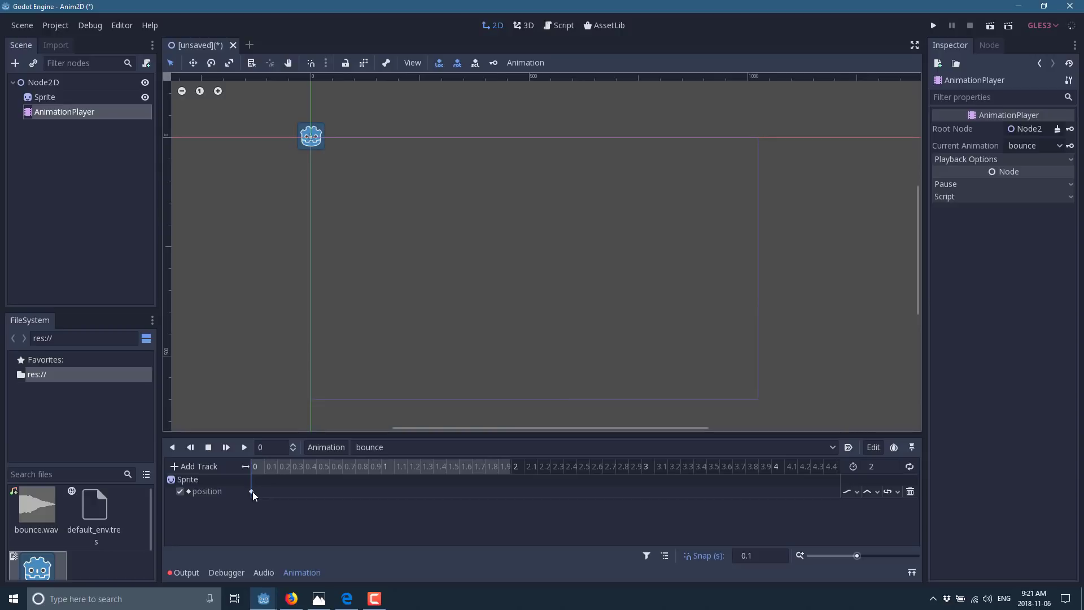
left_click(252, 491)
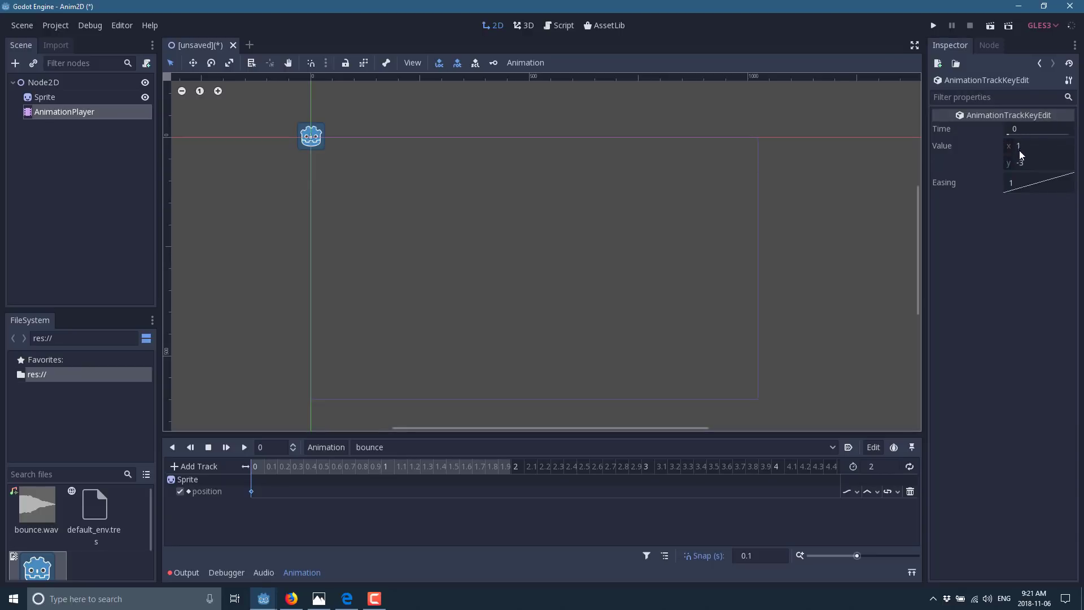
left_click(1035, 167)
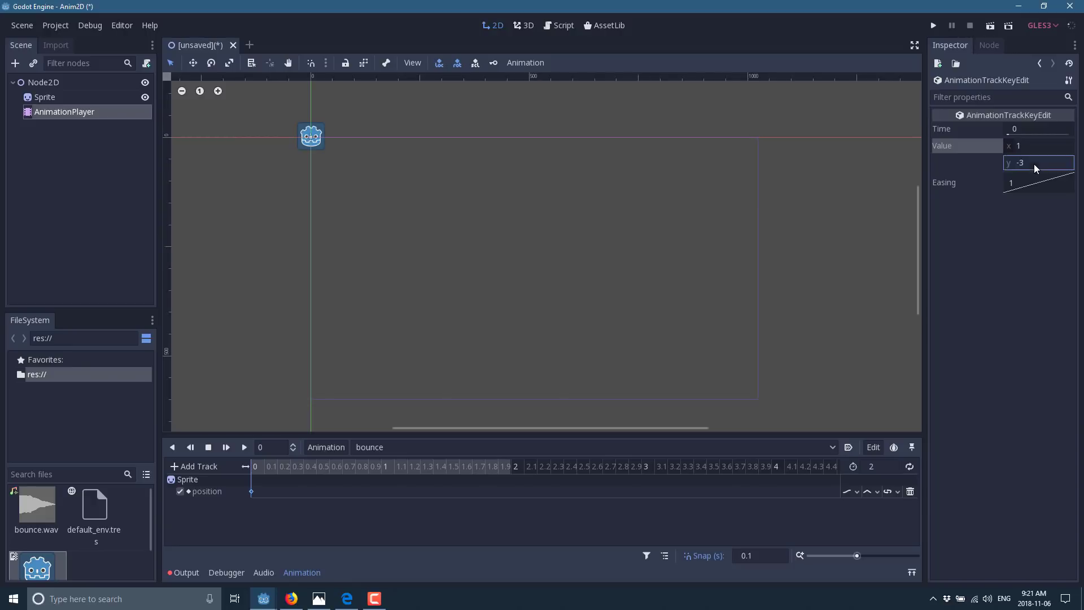
left_click(1035, 164)
type("1")
key("Return")
left_click(1037, 150)
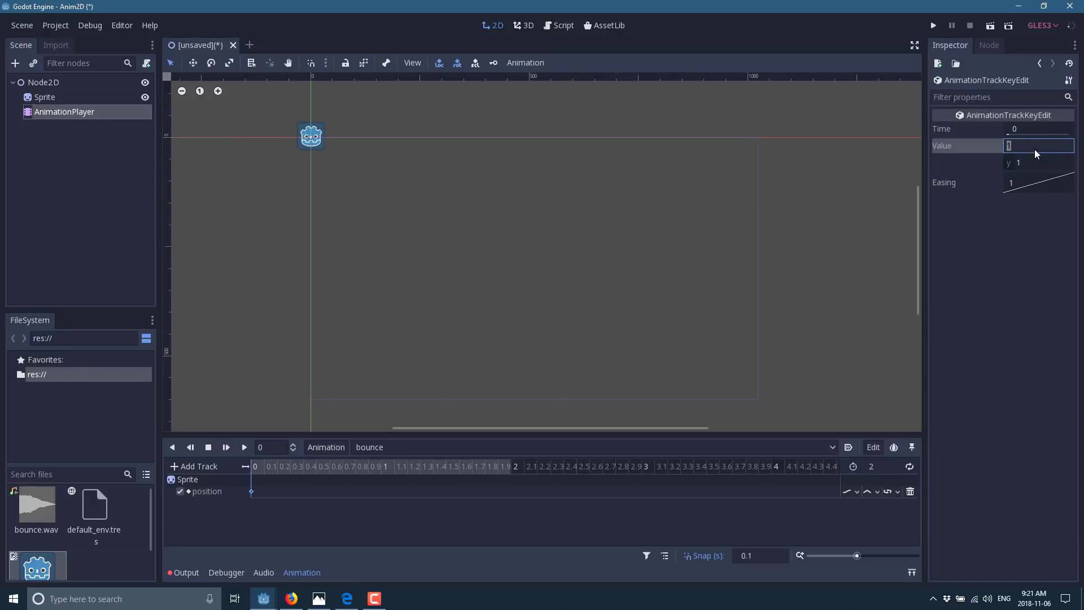
left_click(1023, 164)
left_click(540, 211)
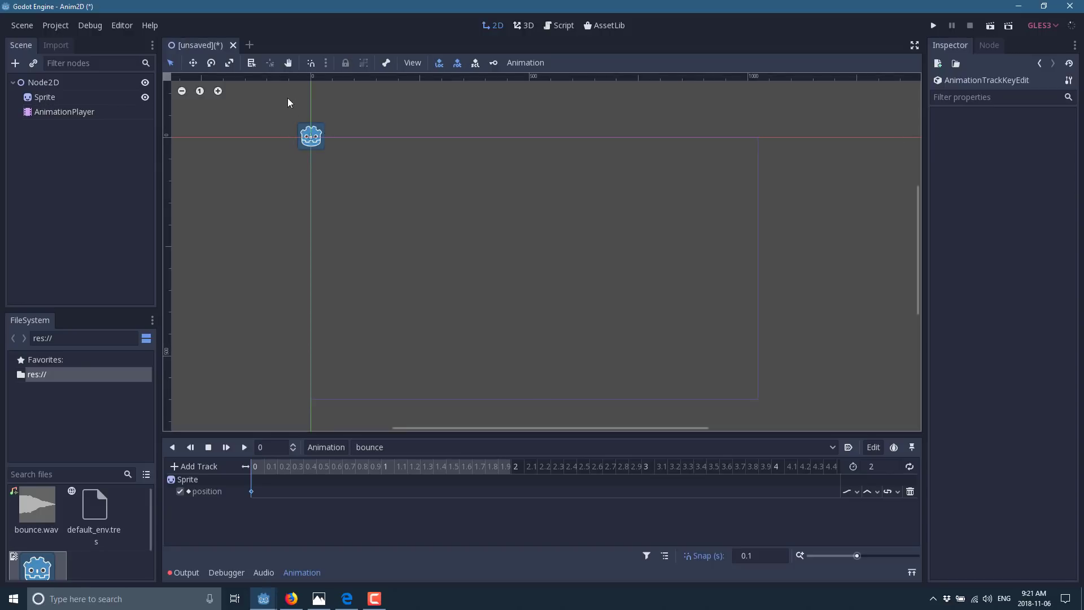
At 1 second, move the sprite straight down to the viewport's lower edge, y about 594, and insert a position key.
left_click(320, 142)
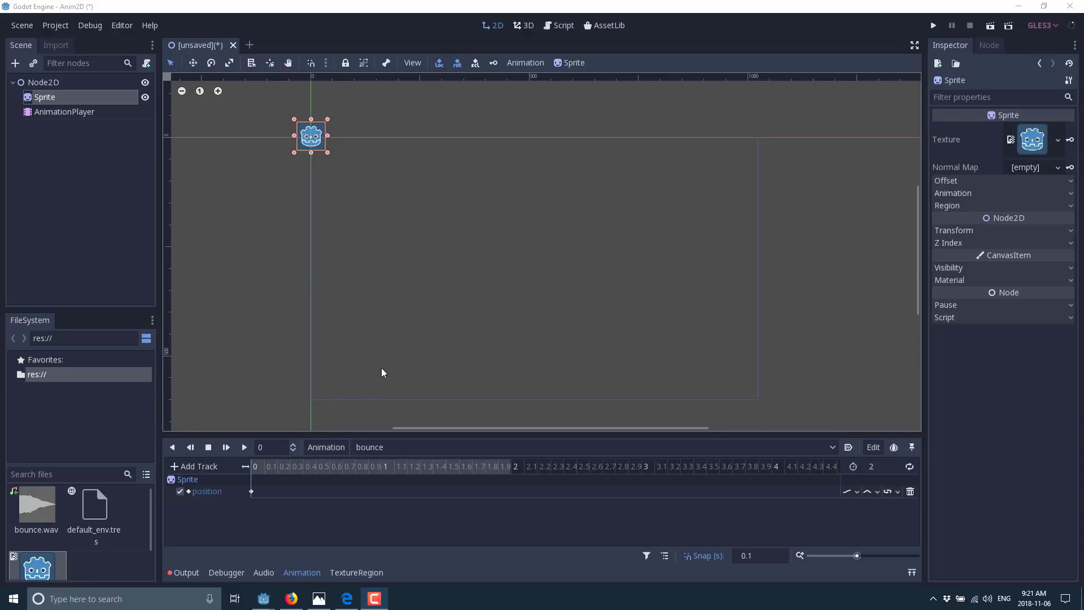
left_click(381, 467)
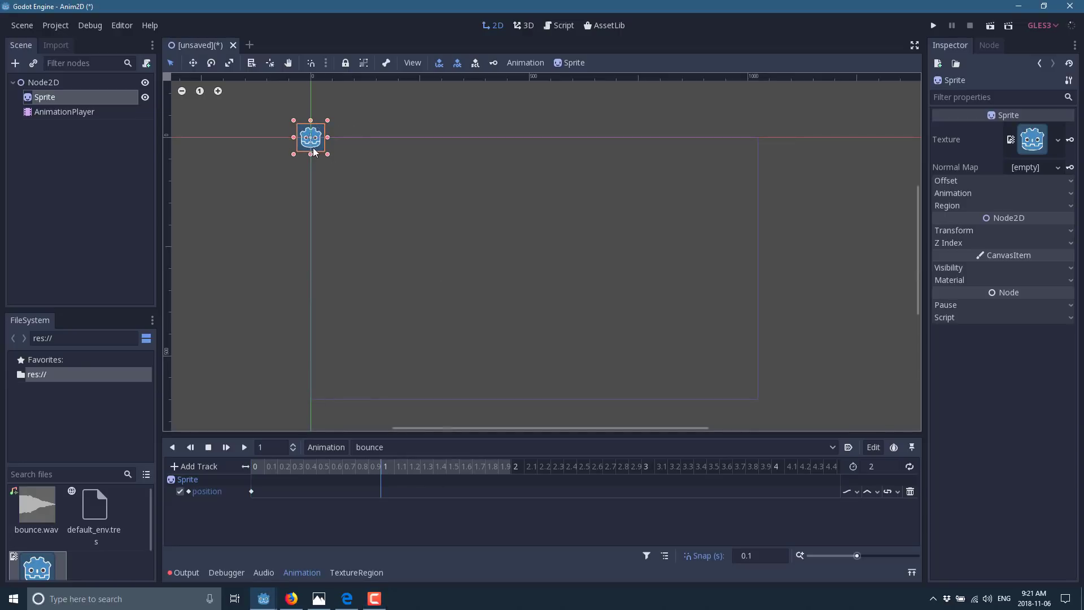
left_click_drag(309, 138, 309, 401)
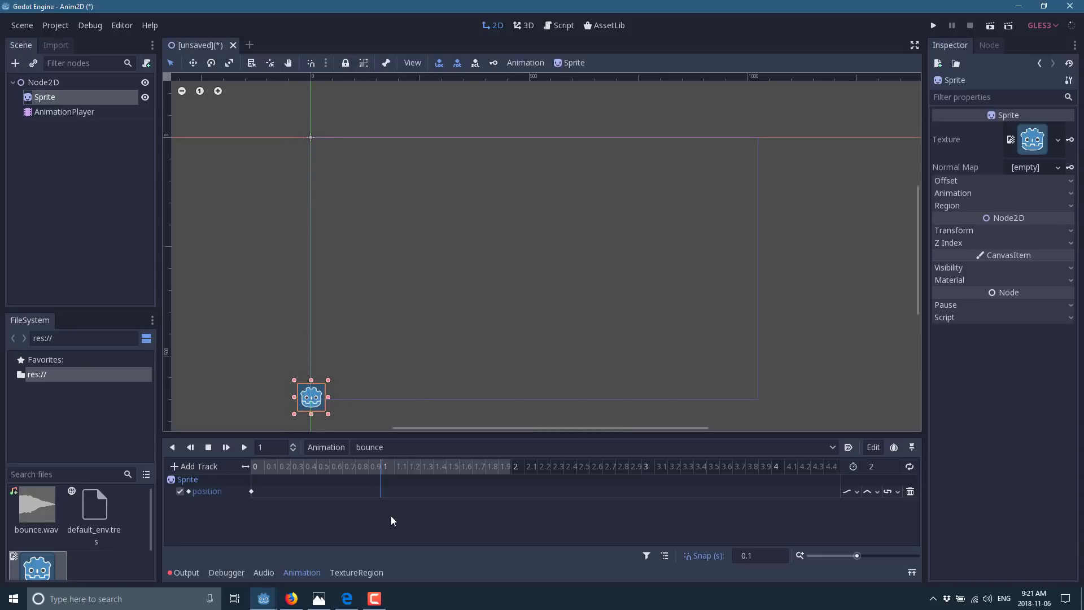
right_click(381, 490)
left_click(389, 499)
At 2 seconds, move the sprite back up to the origin and insert a position key.
left_click(511, 488)
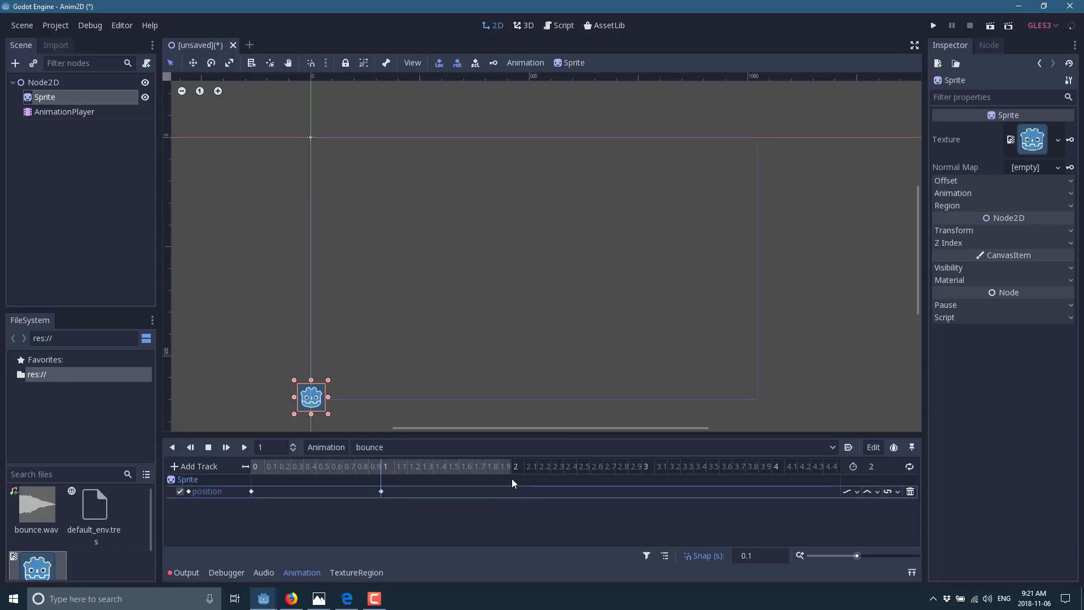
left_click(512, 470)
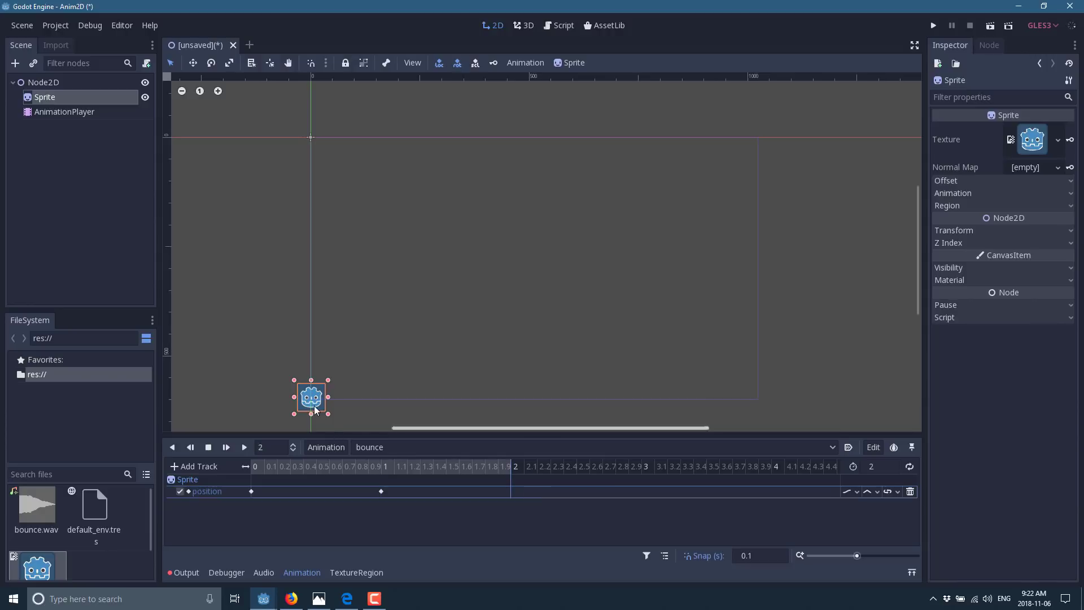
left_click_drag(311, 397, 310, 138)
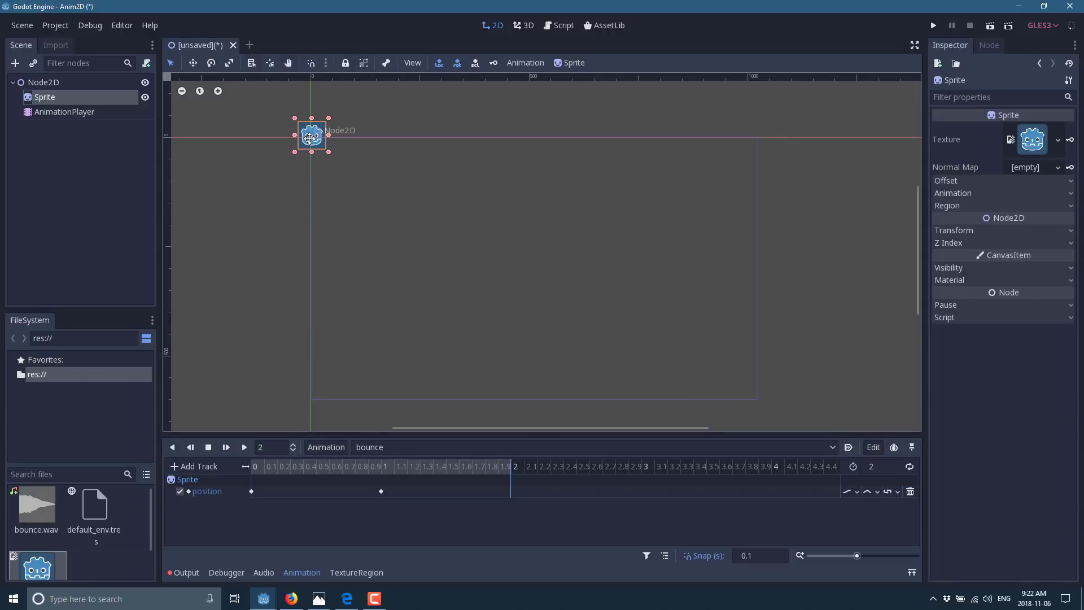
right_click(510, 492)
left_click(514, 496)
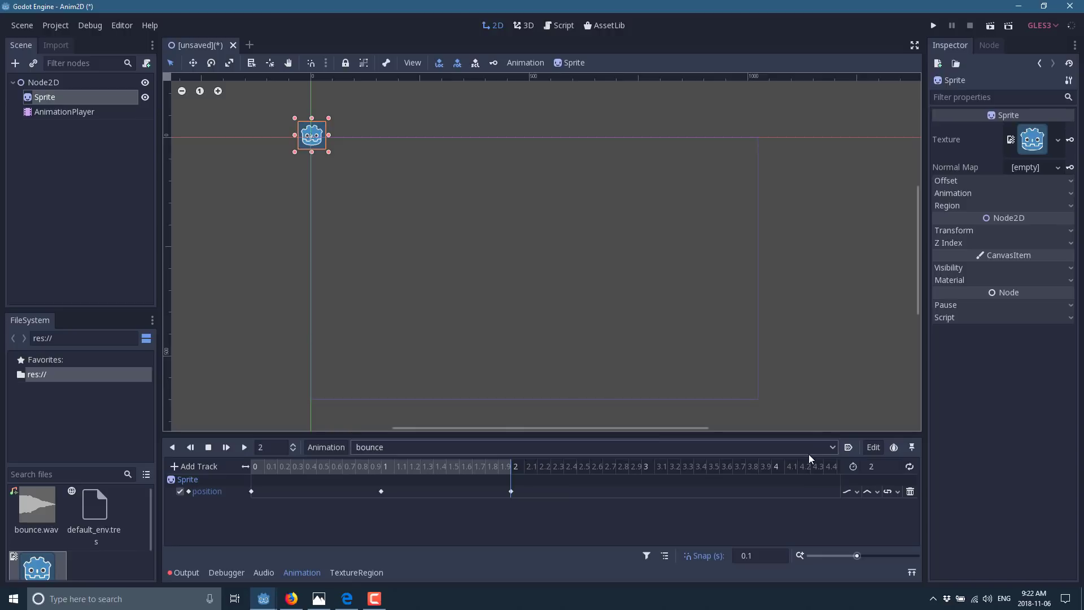
Preview the bounce animation by playing it forwards from 0 seconds and then backwards.
left_click(209, 448)
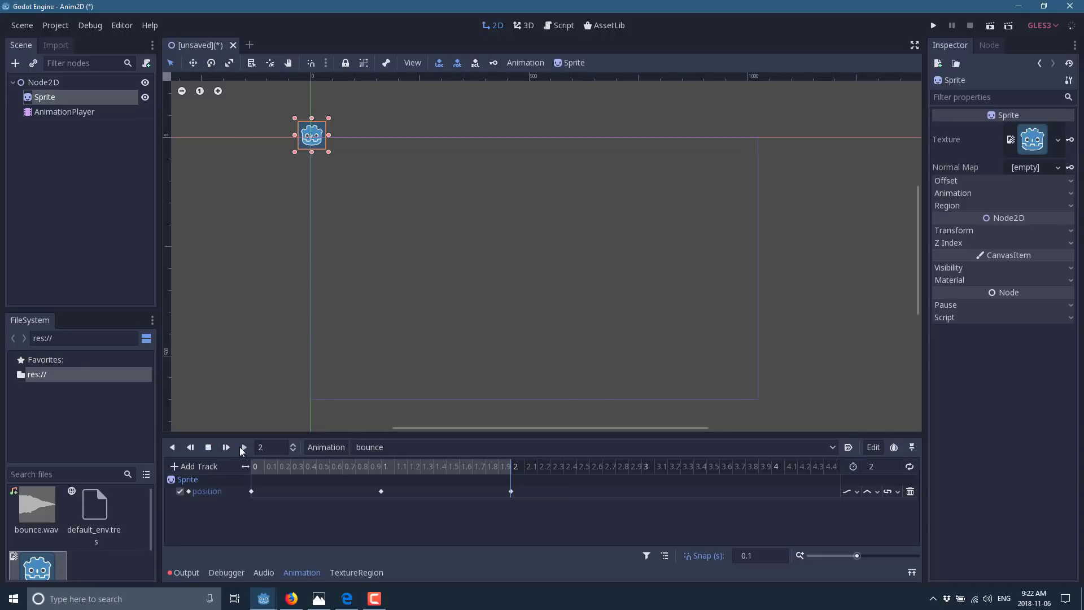
left_click(211, 449)
left_click(275, 467)
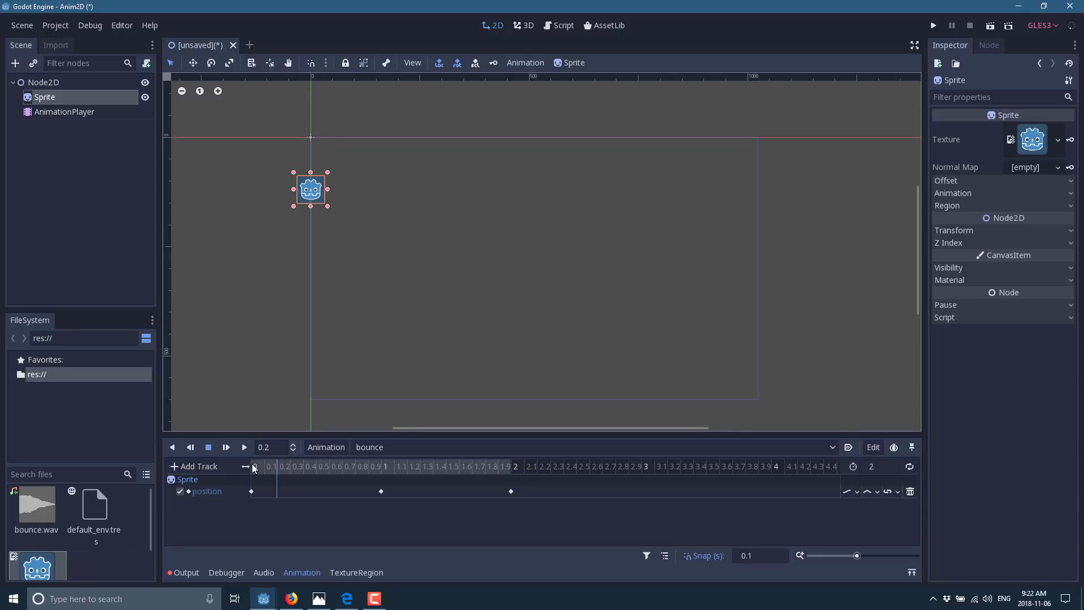
left_click(252, 463)
left_click(241, 447)
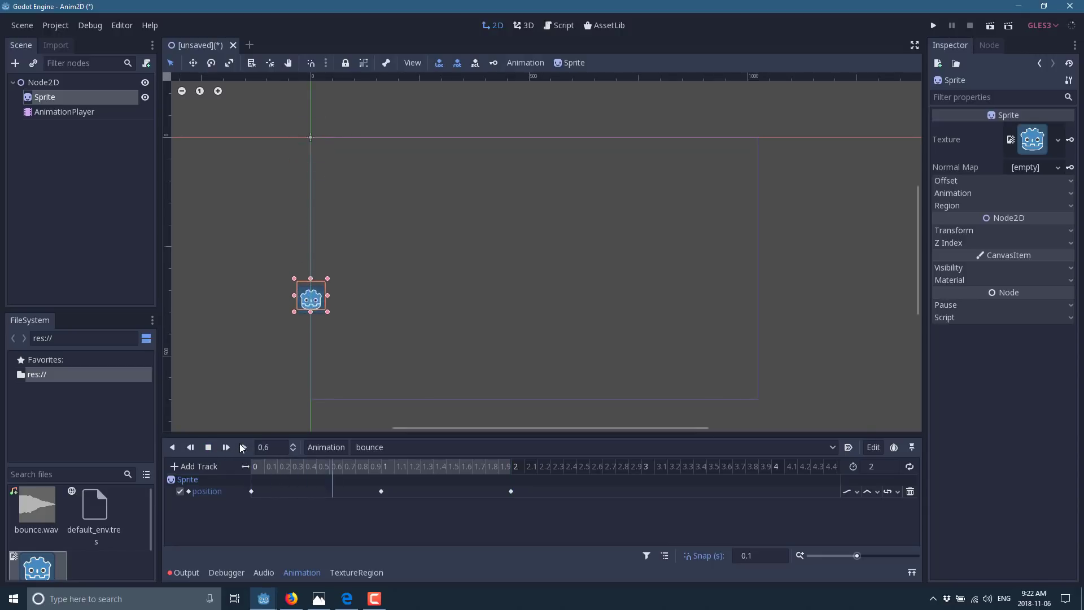
left_click(169, 447)
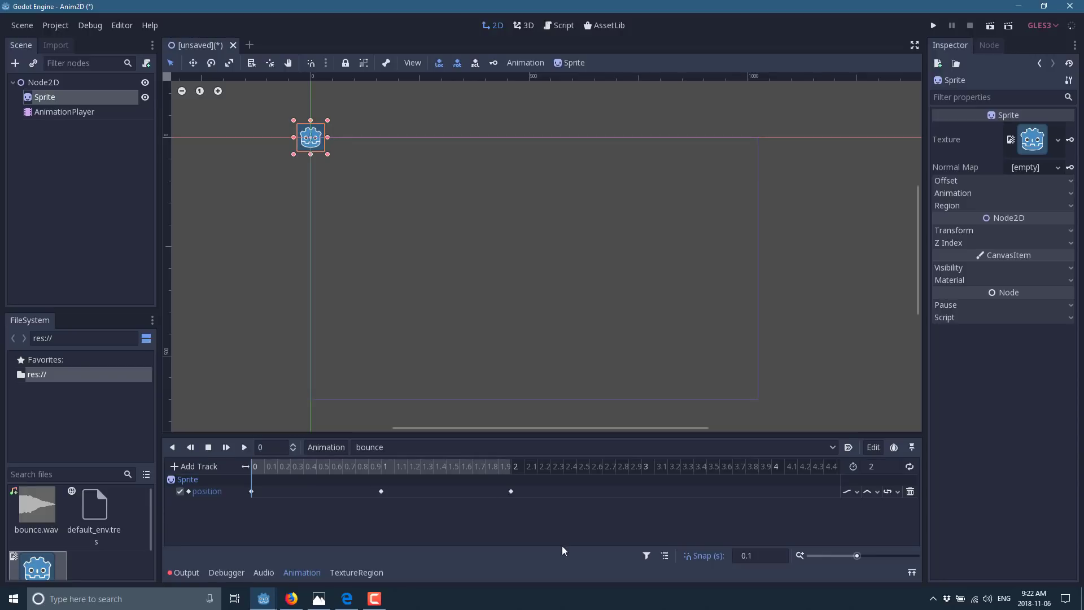
Turn on looping for the bounce animation and play it.
left_click(910, 466)
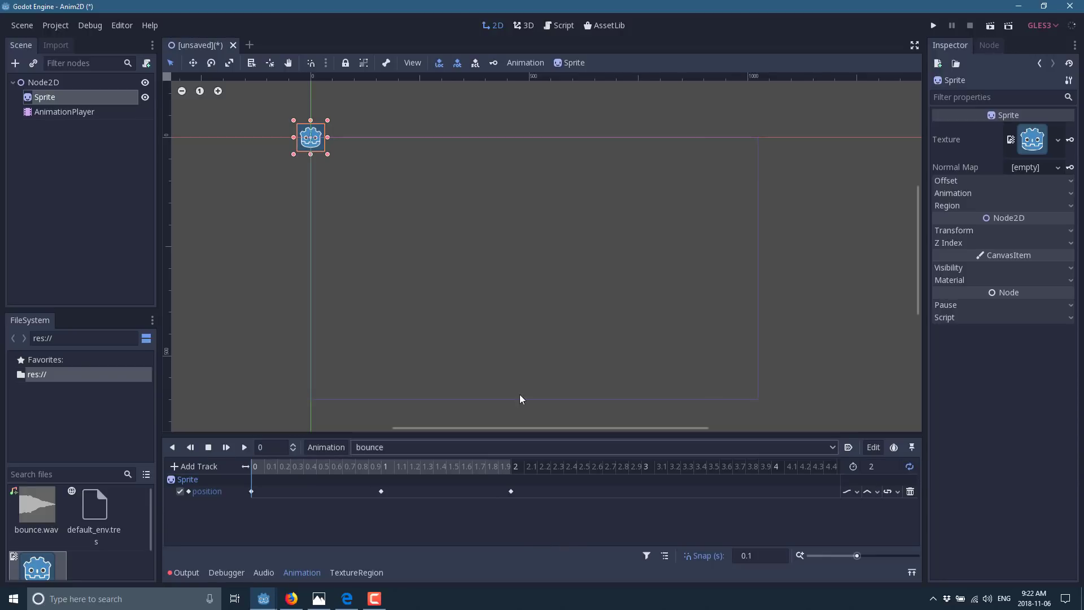
left_click(243, 447)
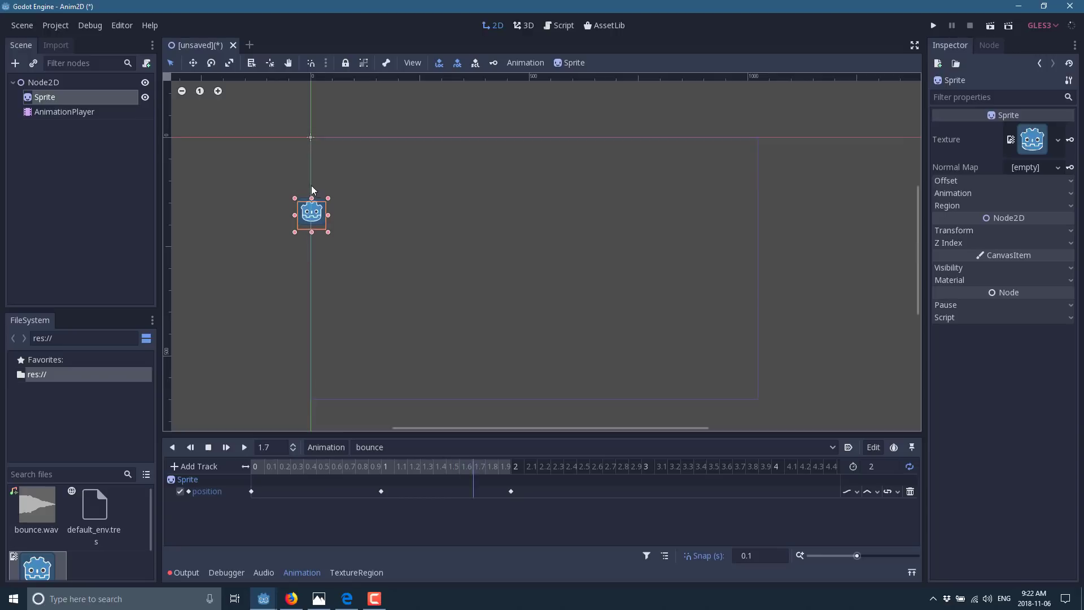
Enable onion skinning for past frames with a depth of 3 steps.
left_click(894, 446)
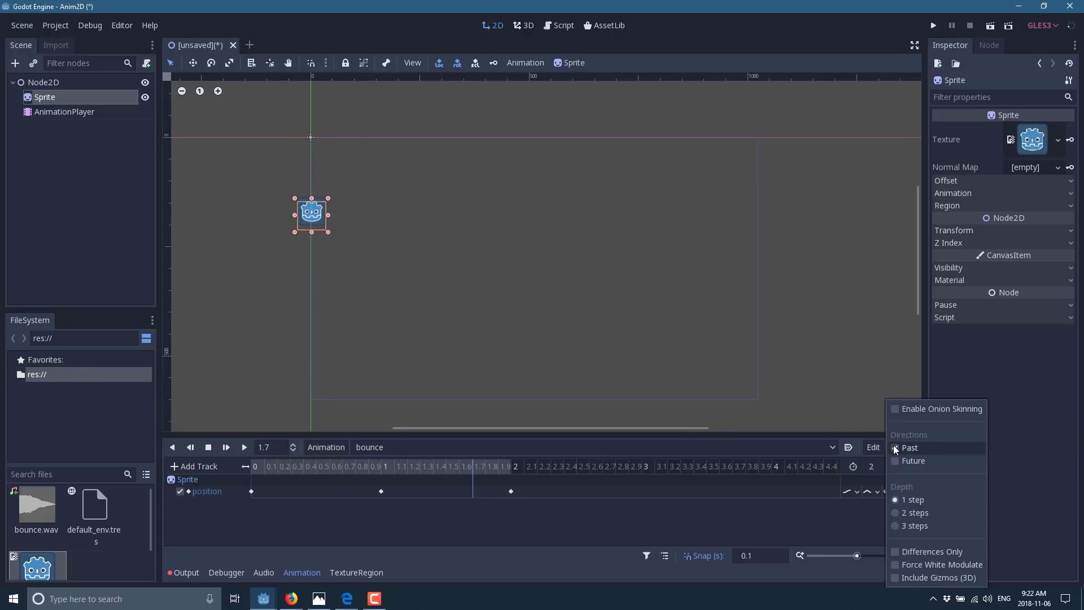
left_click(896, 406)
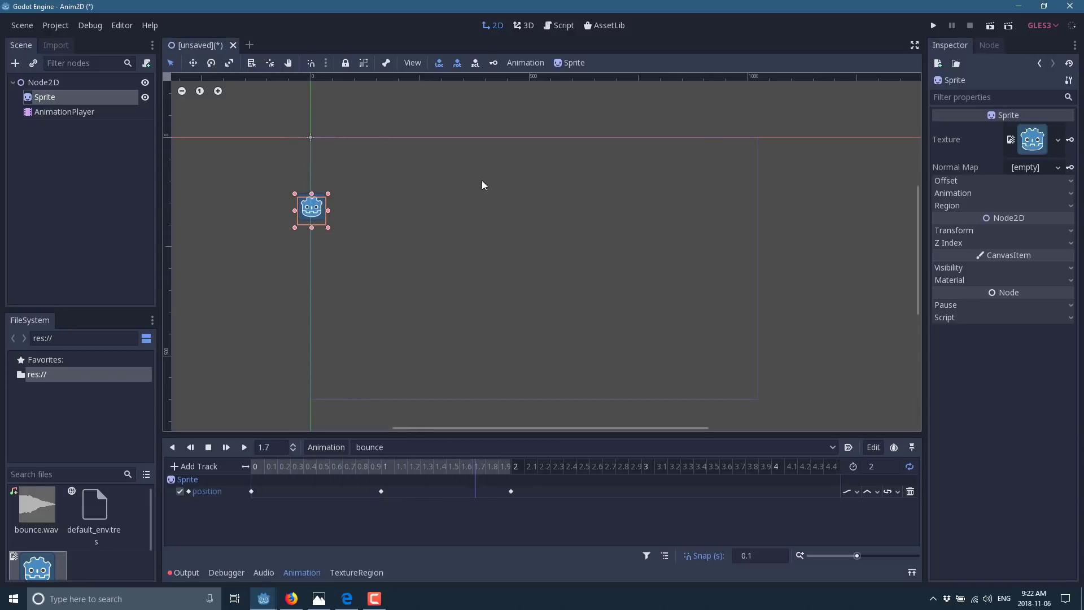
left_click(894, 447)
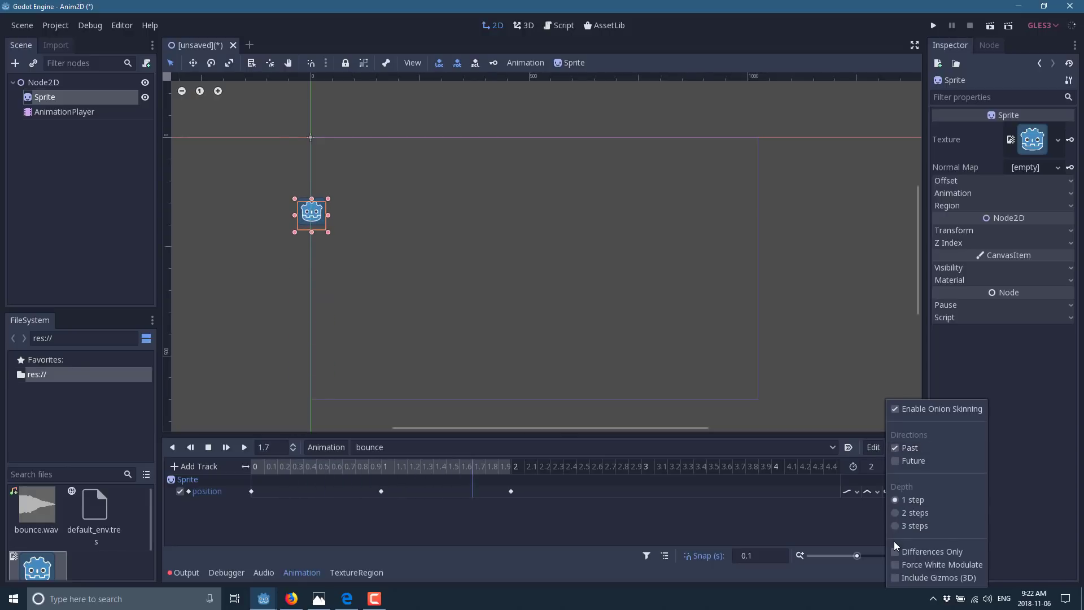
left_click(895, 526)
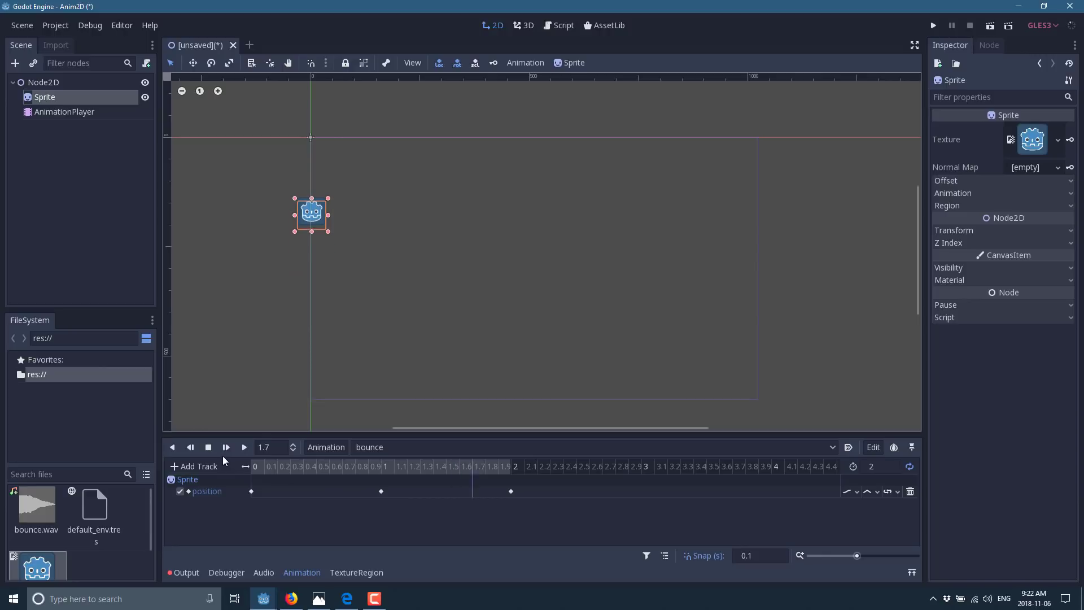
Play and stop the animation at several points to examine the onion-skin trail, and inspect the position key at 1 second.
left_click(209, 447)
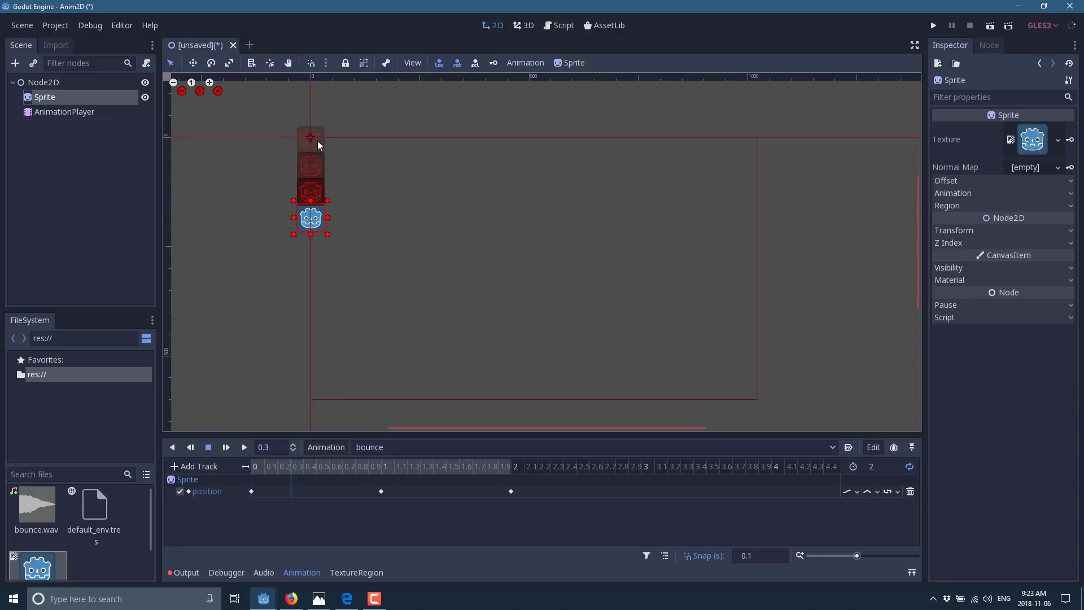
left_click(243, 448)
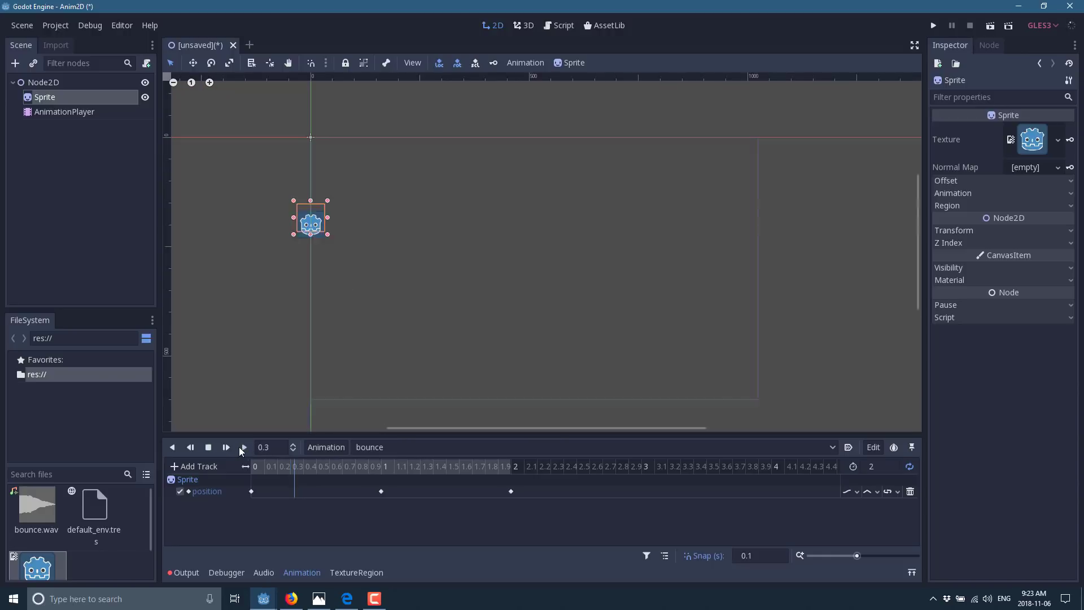
left_click(210, 446)
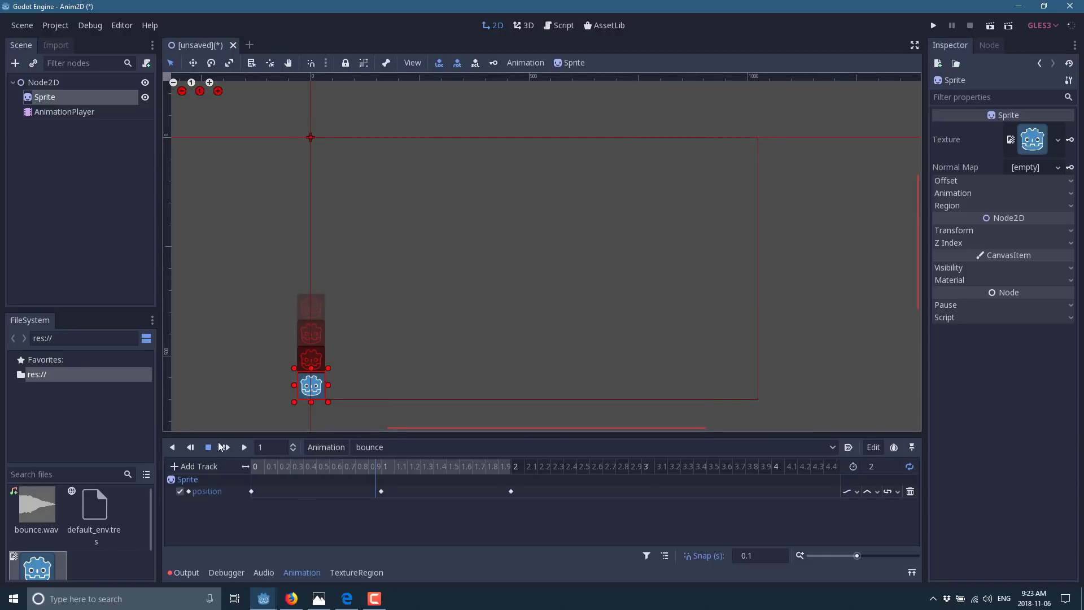
left_click(244, 447)
left_click(208, 447)
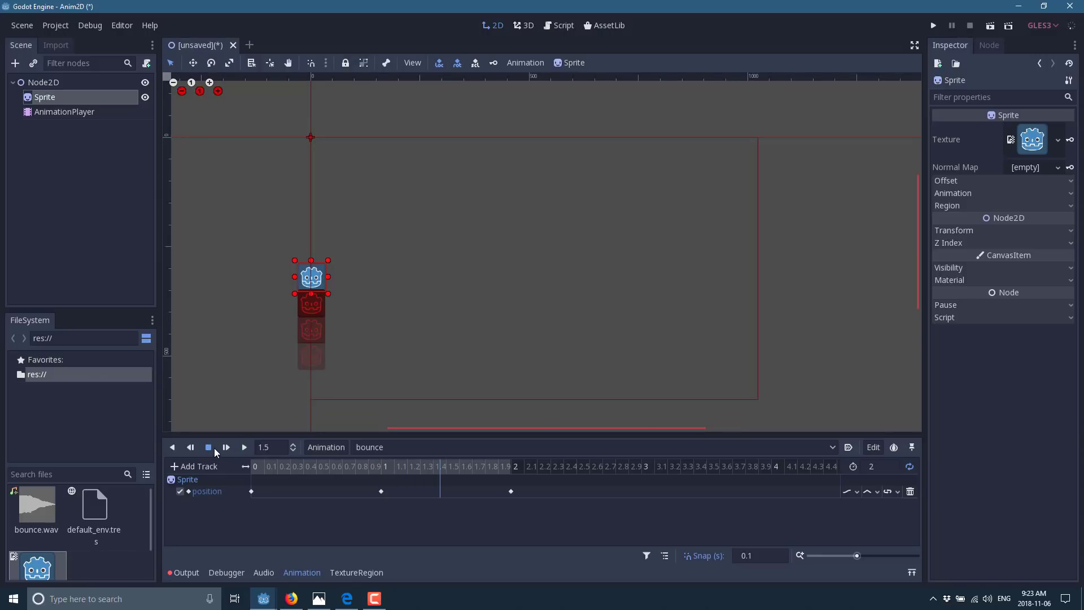
left_click(244, 448)
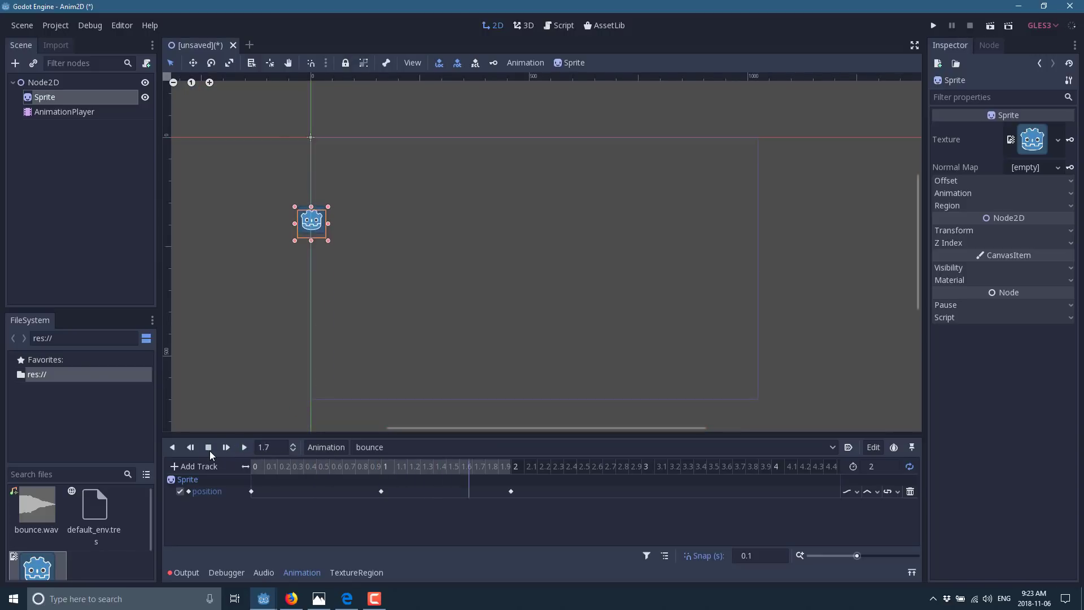
left_click(208, 447)
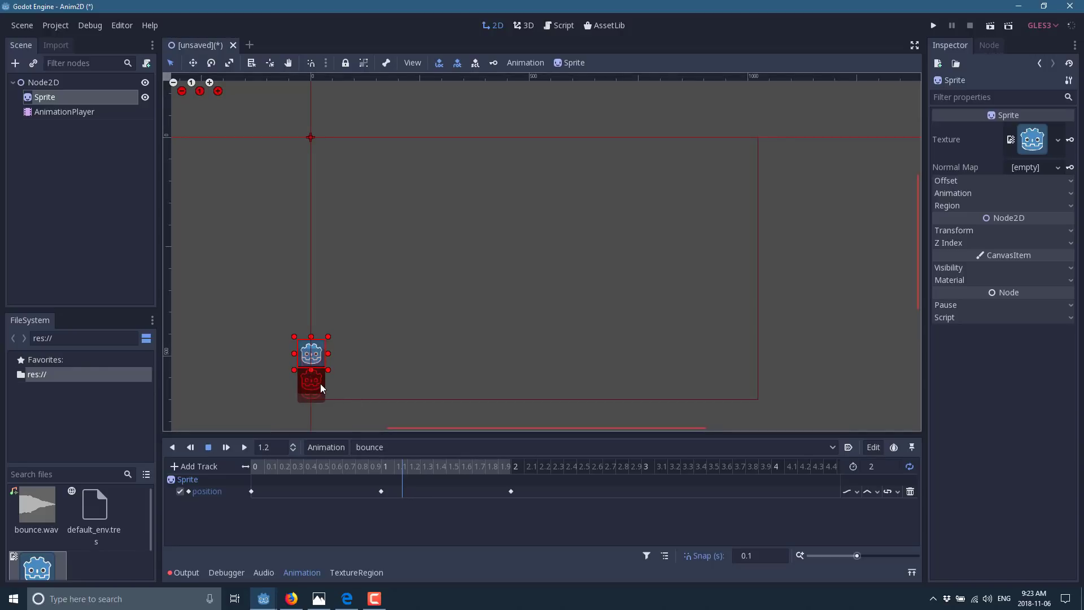
left_click(381, 491)
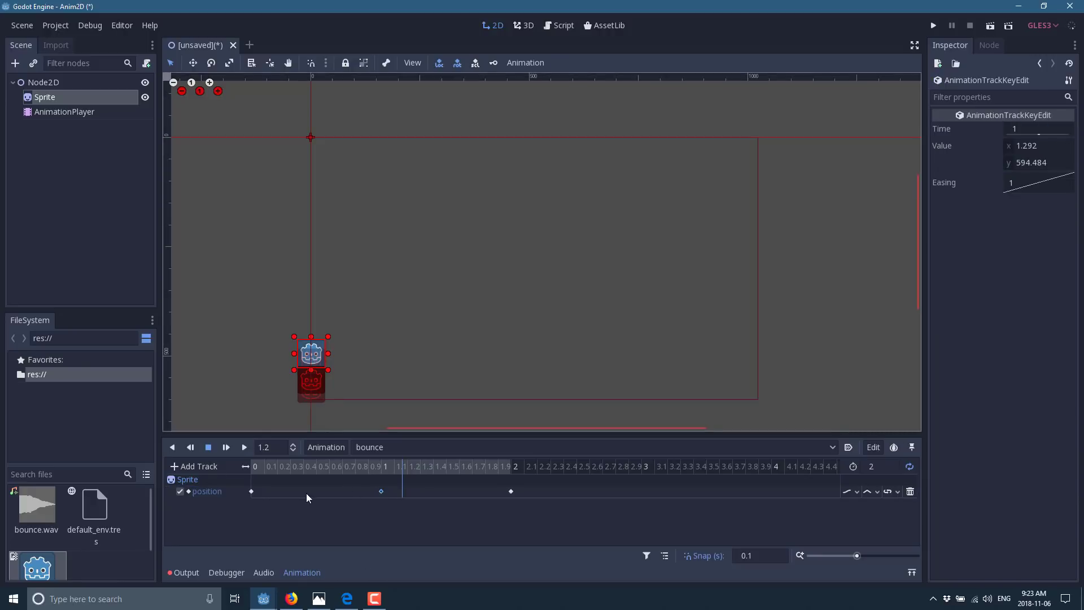
Add a property track to the bounce animation for the Sprite node's scale.
left_click(182, 468)
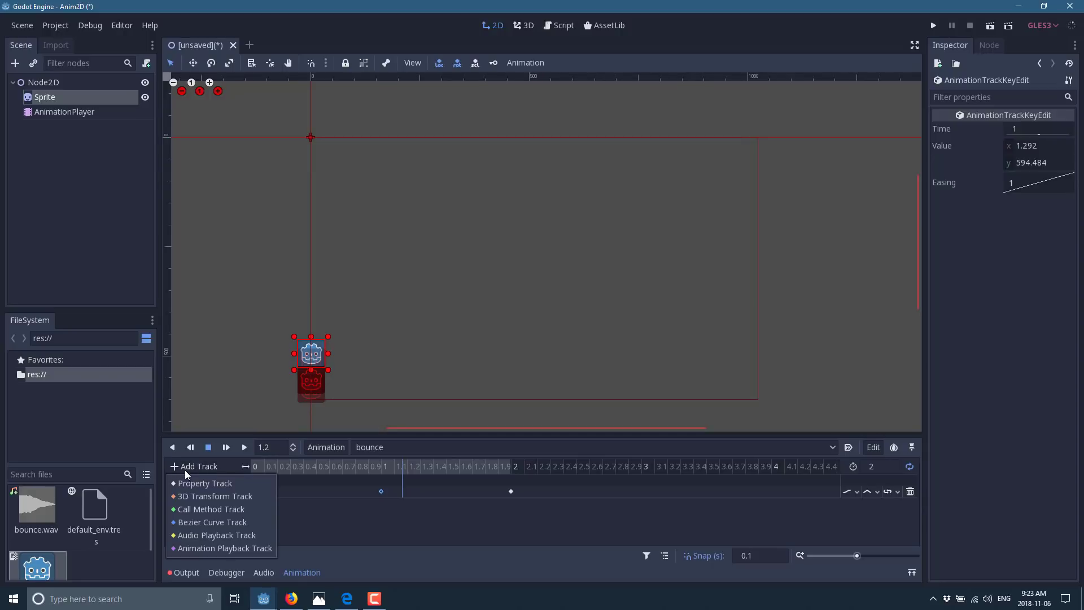
left_click(188, 483)
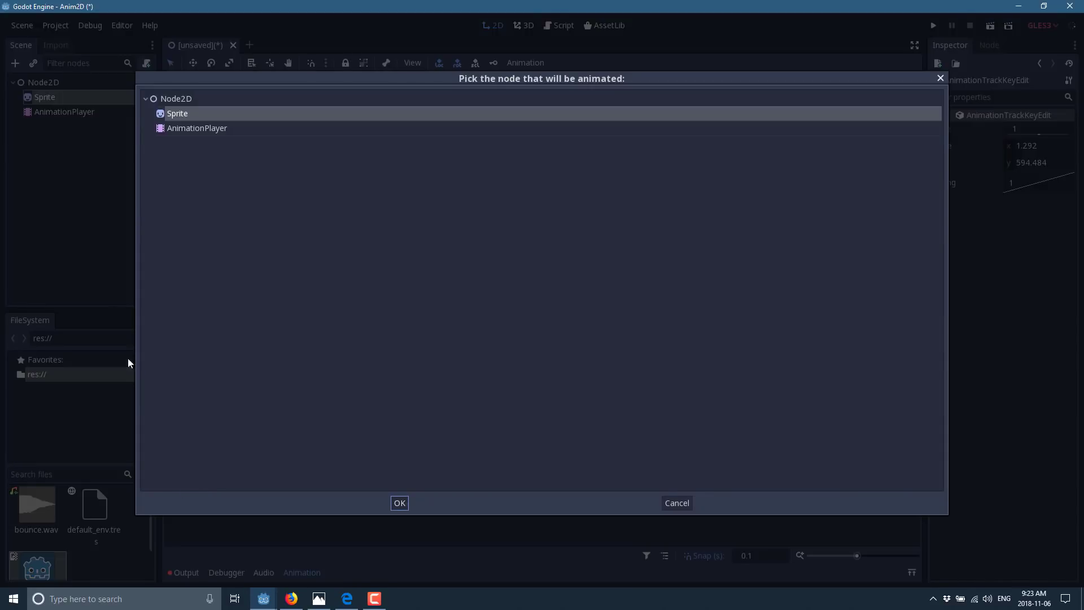
double_click(186, 118)
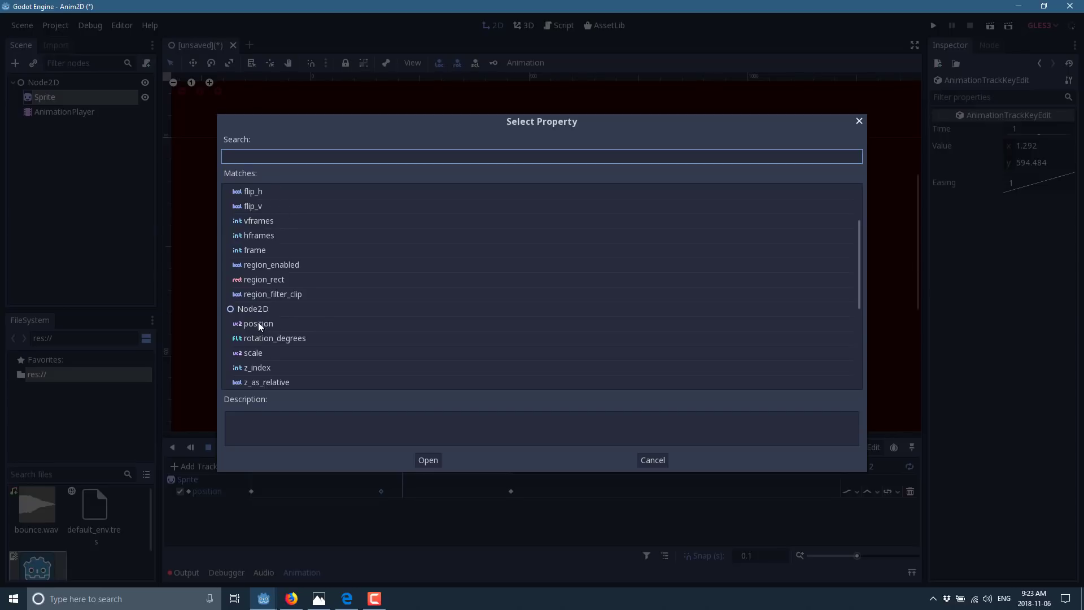
scroll(274, 340, "down", 3)
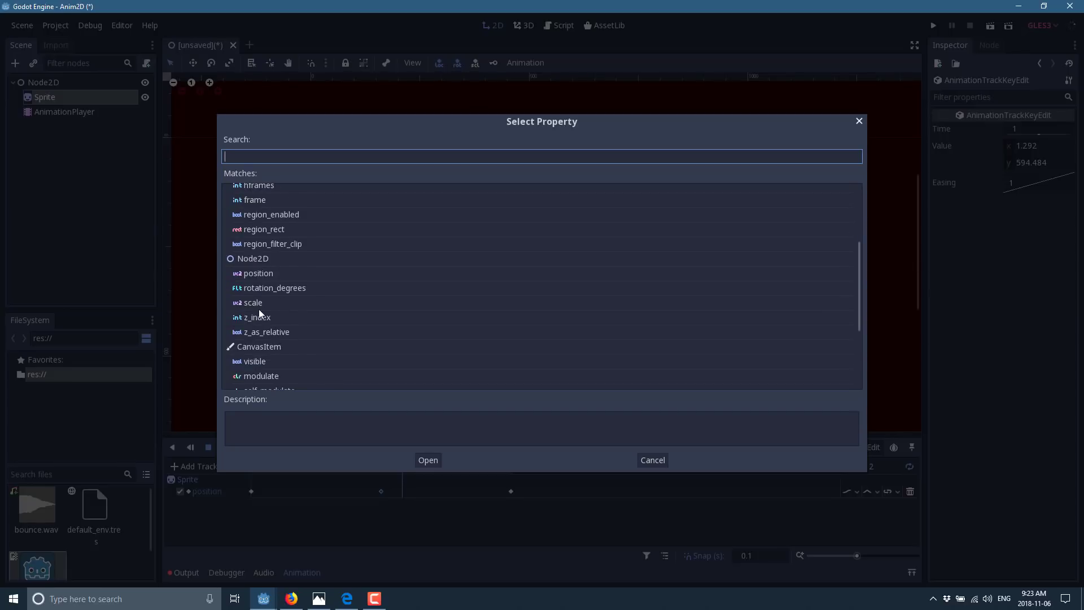
double_click(252, 301)
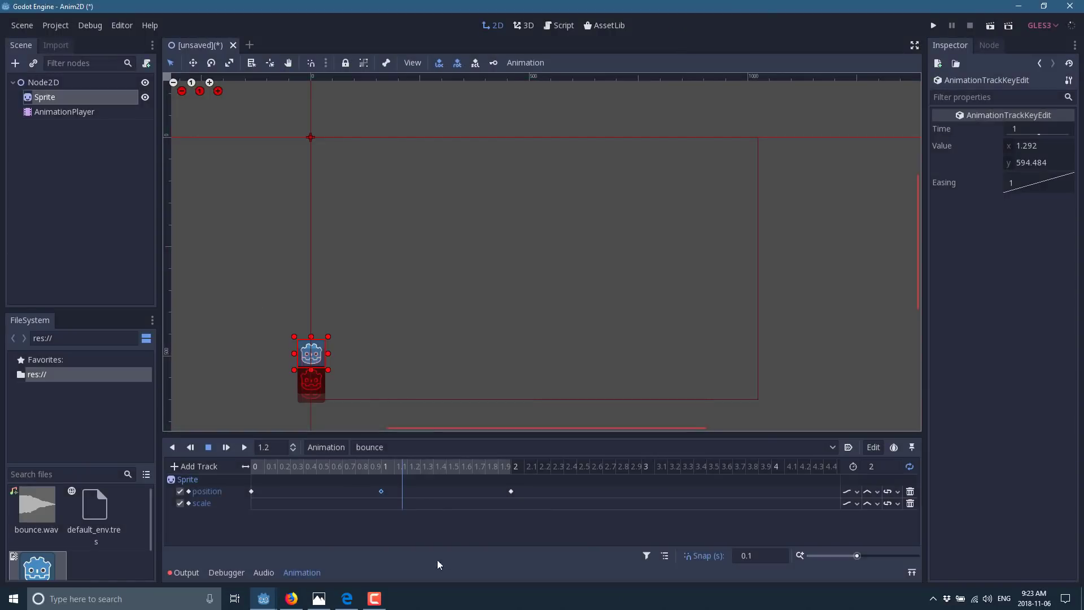
Insert a key on the scale track at 0.8 seconds.
left_click(366, 490)
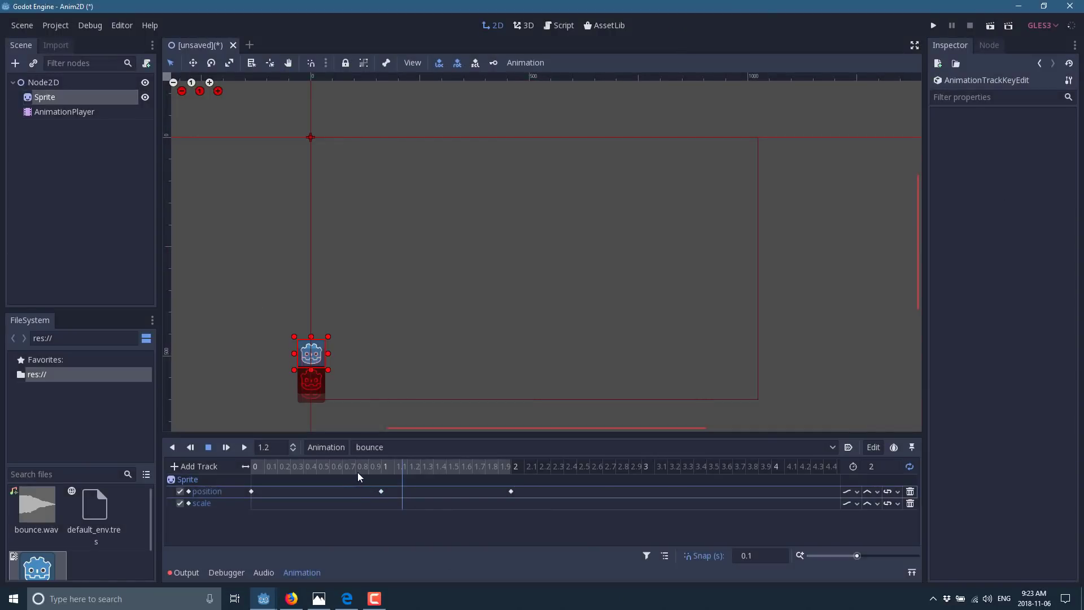
left_click(357, 471)
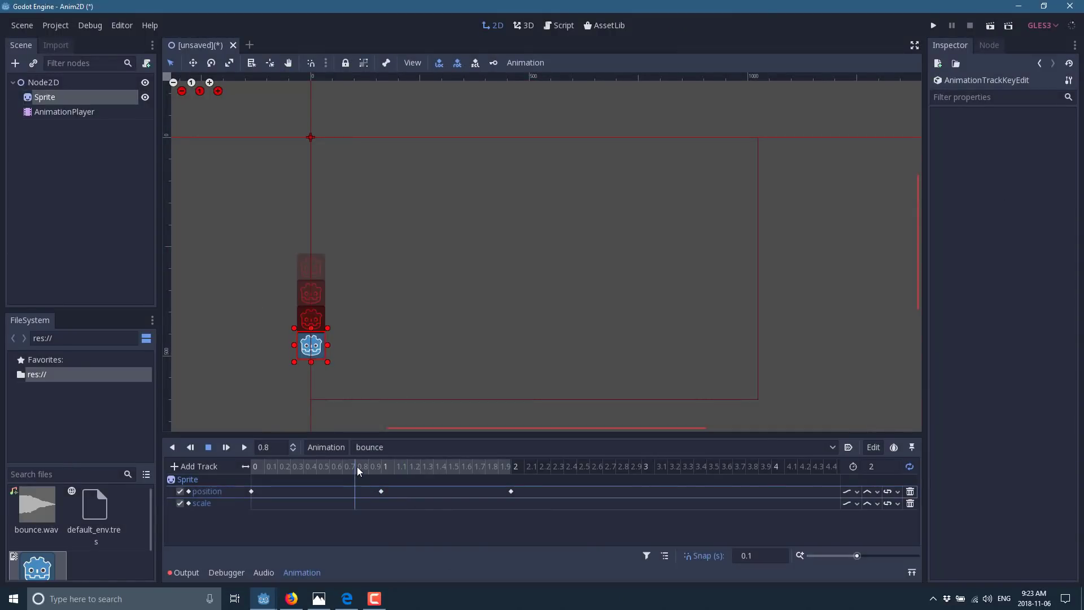
right_click(356, 504)
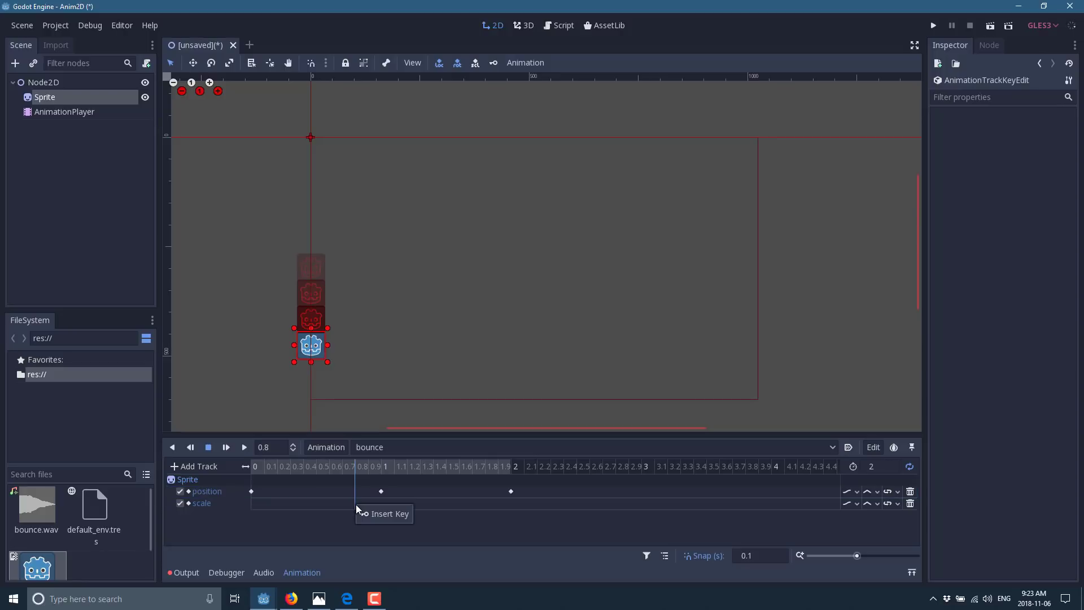
left_click(362, 512)
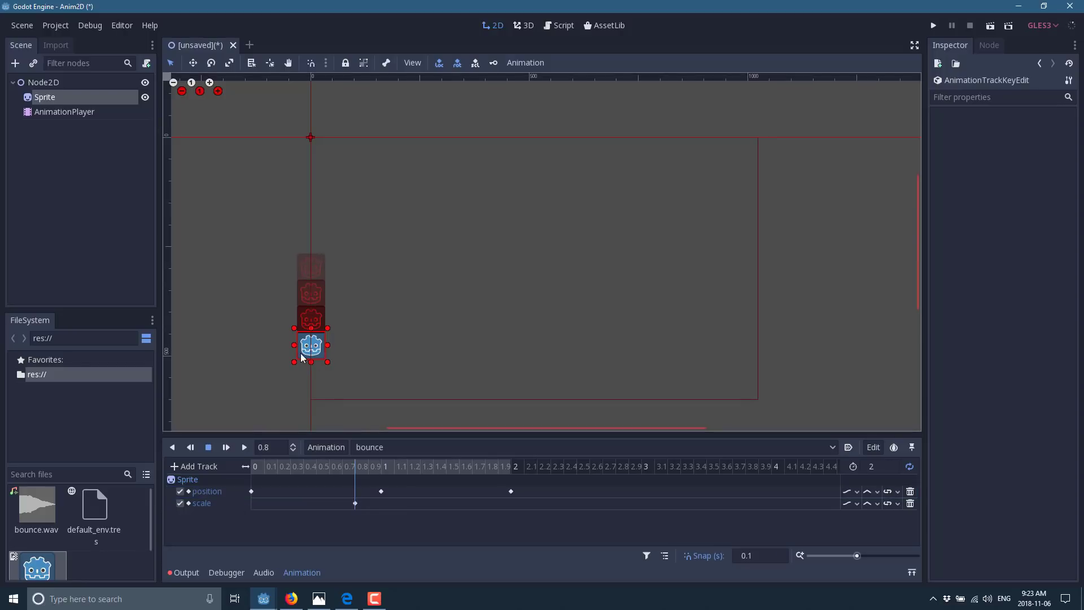
Insert keys on the Sprite's scale track at 0, 1.3 and 2 seconds.
left_click(256, 465)
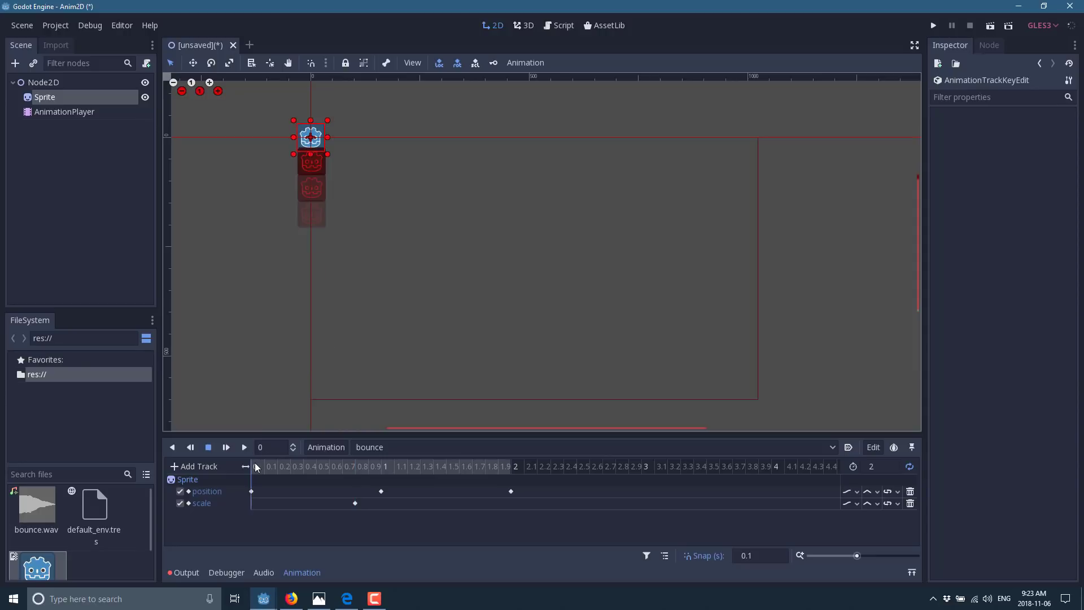
right_click(252, 508)
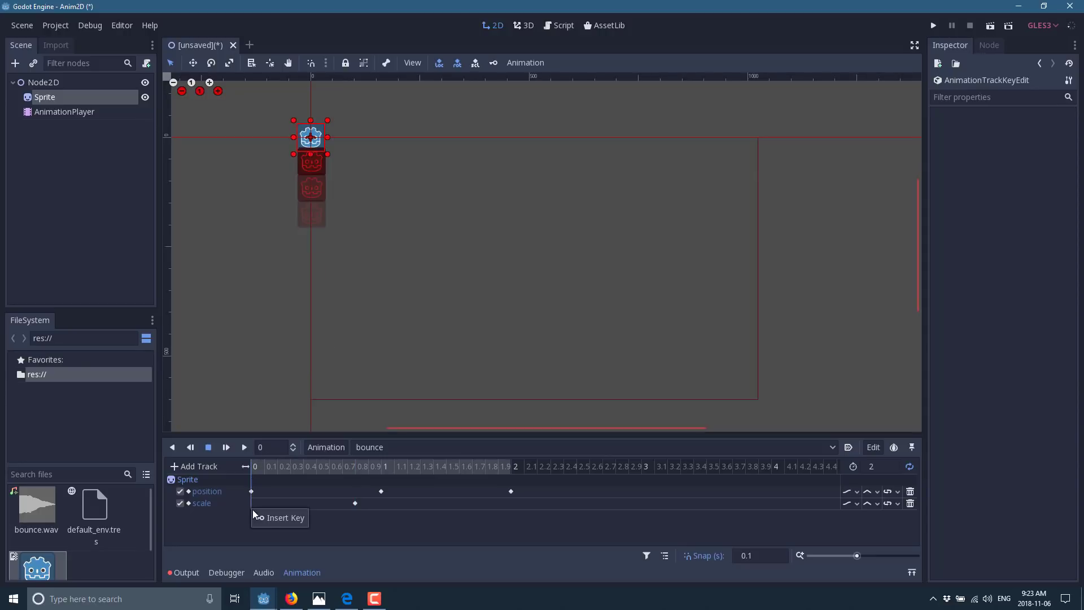
left_click(259, 516)
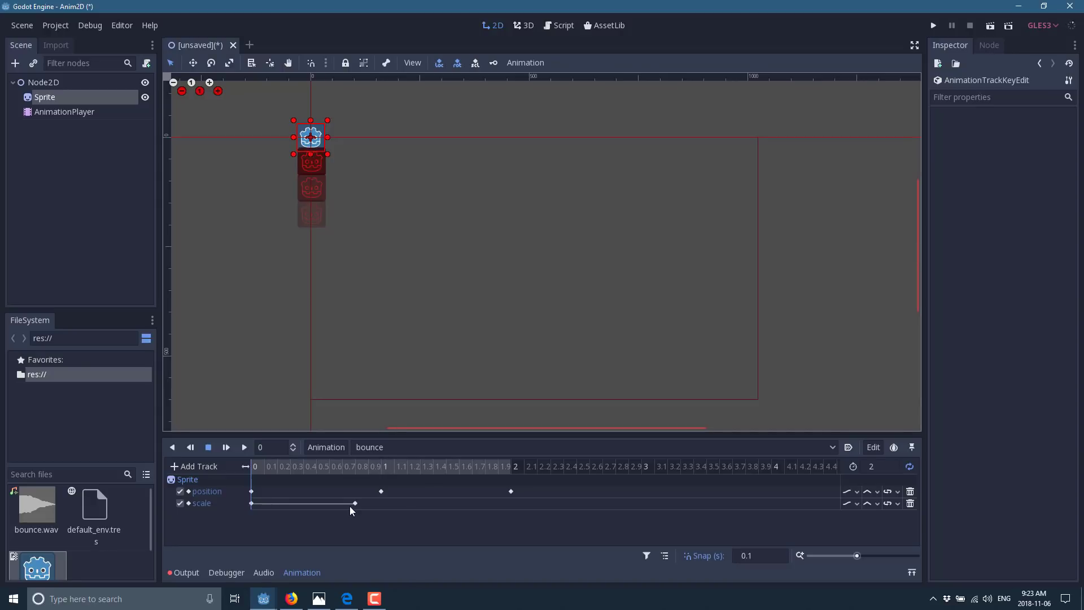
left_click(412, 468)
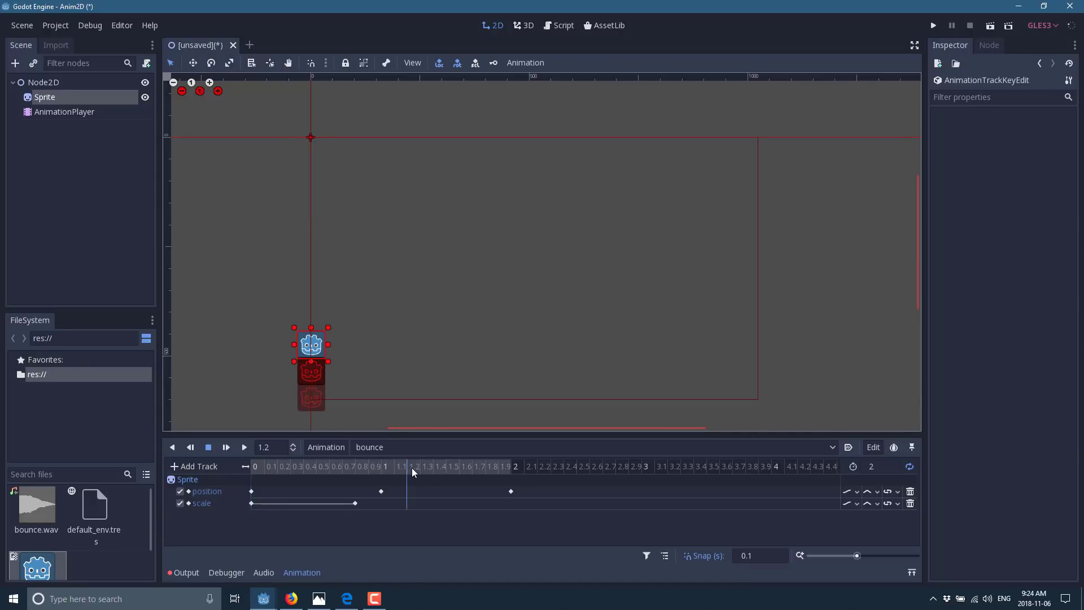
left_click(418, 470)
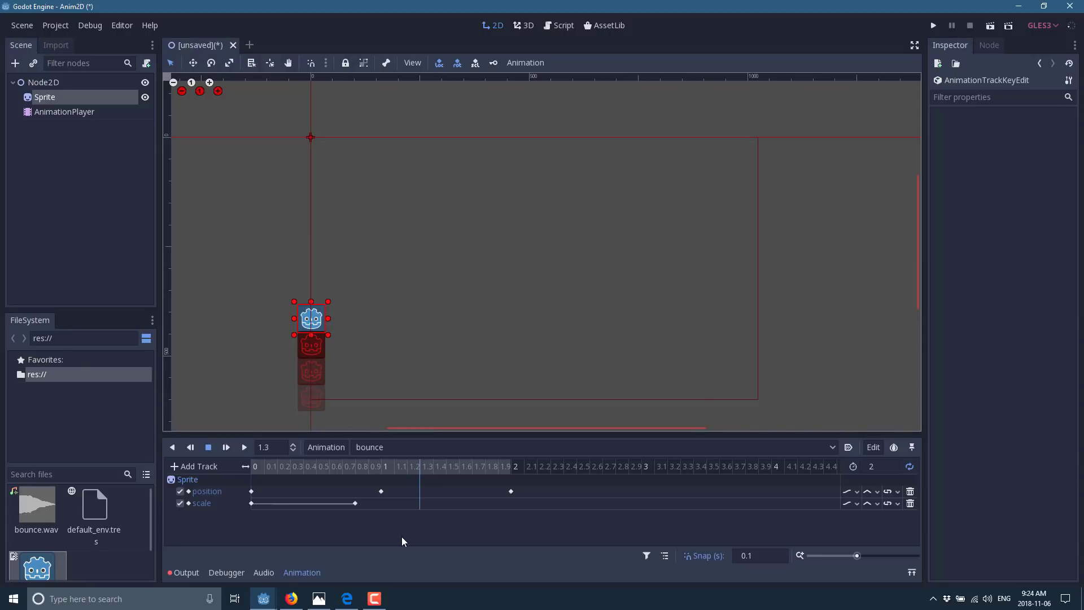
right_click(420, 505)
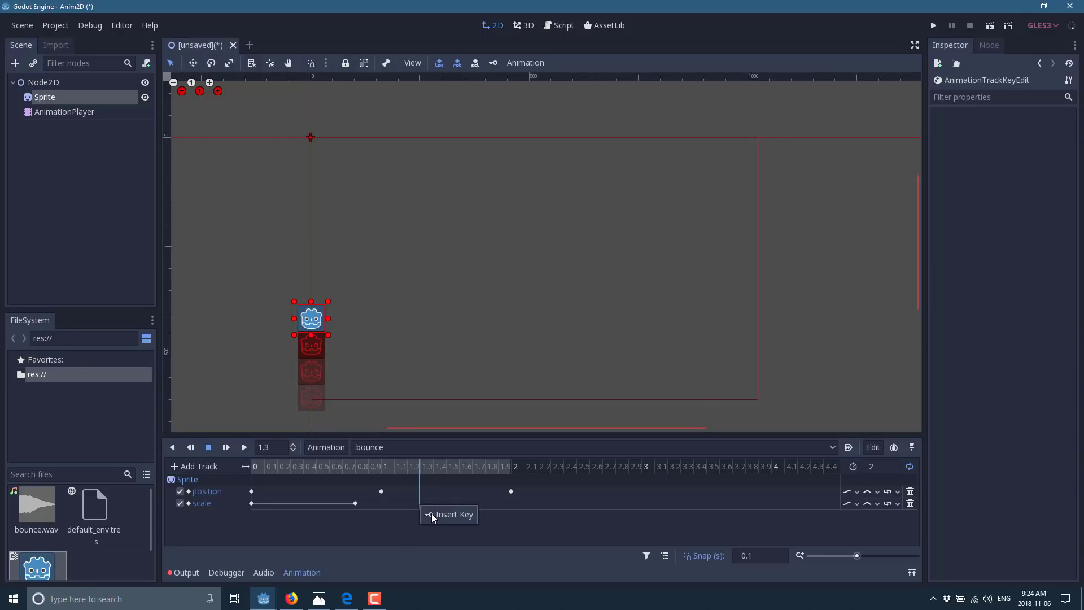
left_click(431, 514)
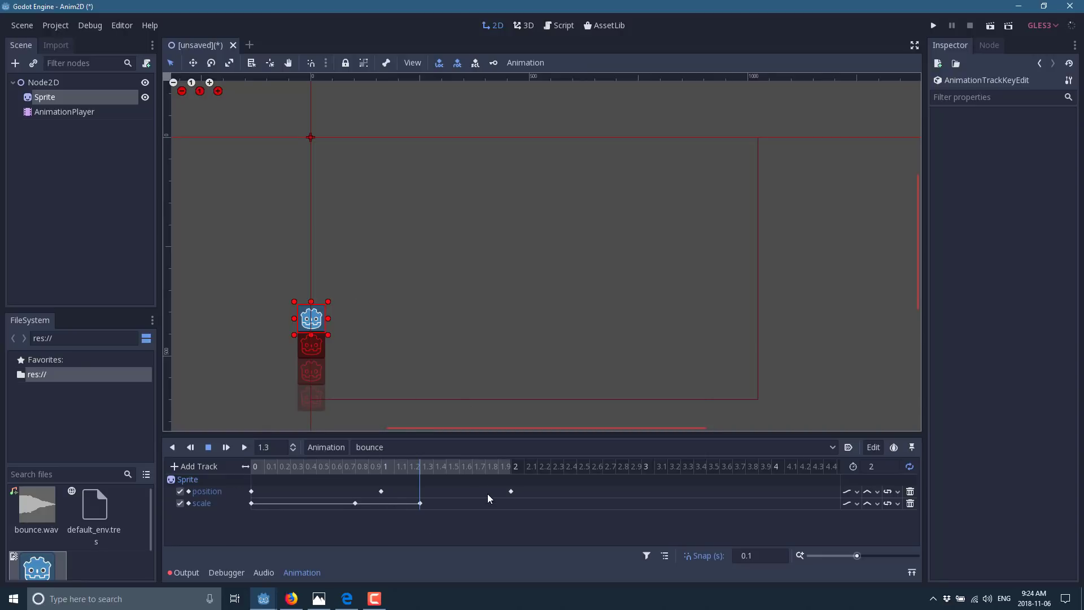
left_click(511, 471)
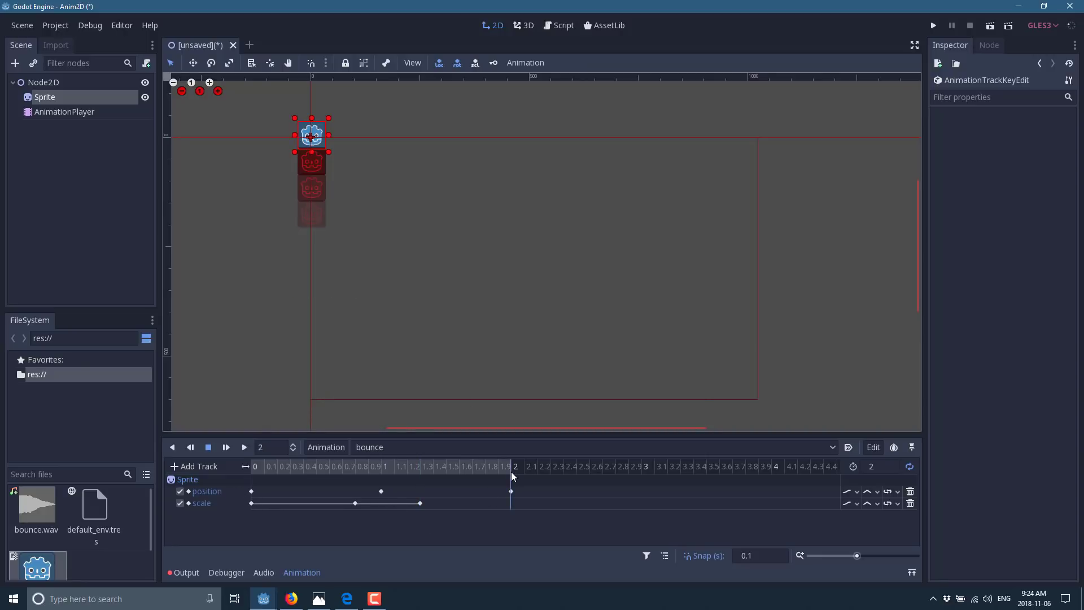
right_click(510, 506)
left_click(517, 510)
Insert a scale key at 1 second and set its Y value to 0.6.
left_click(381, 469)
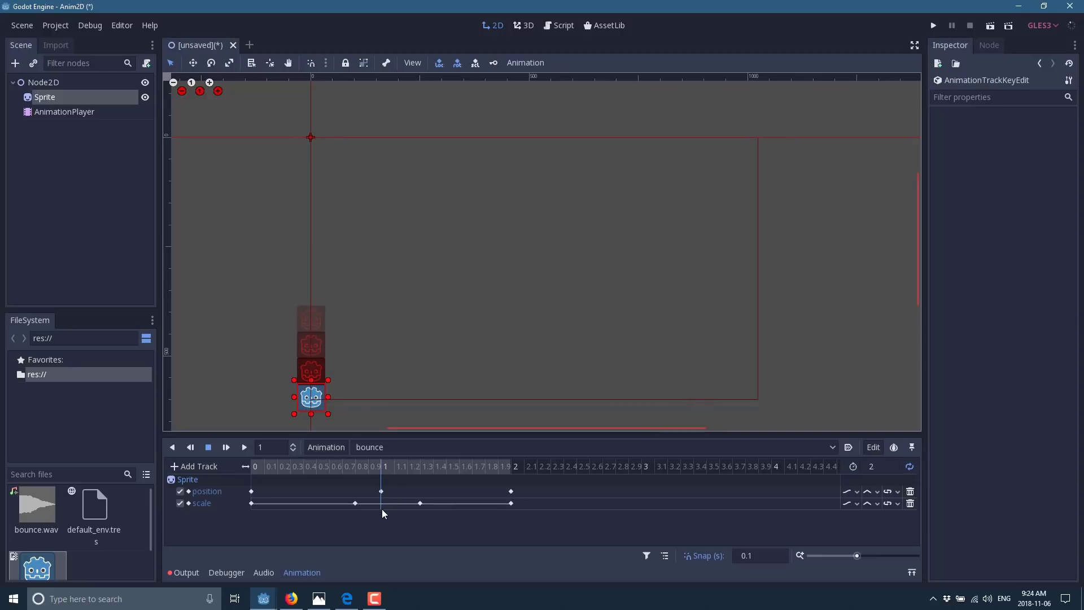
right_click(381, 504)
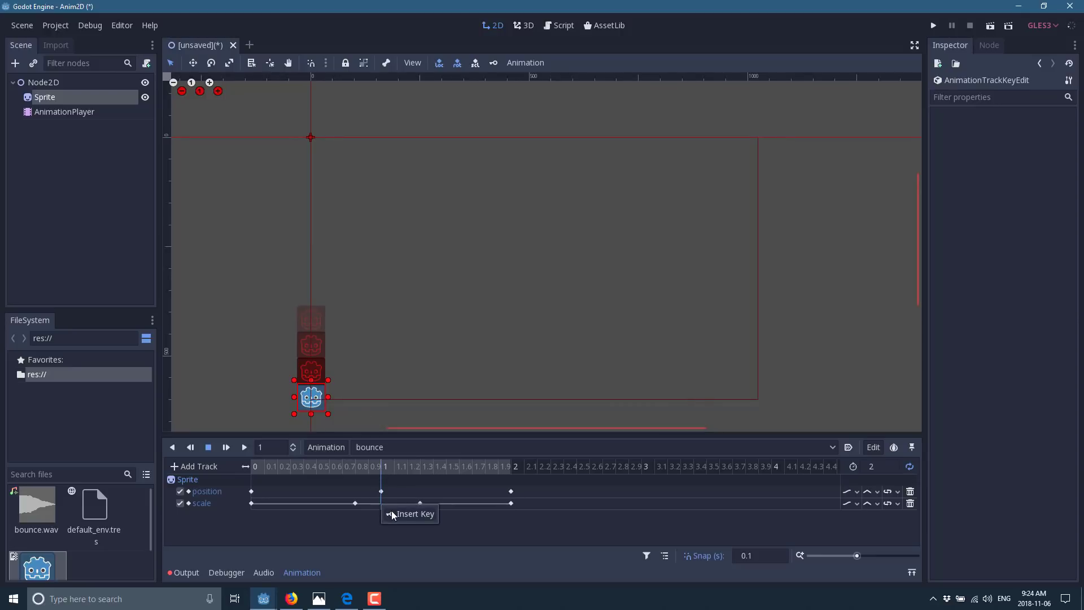
left_click(392, 510)
left_click(382, 504)
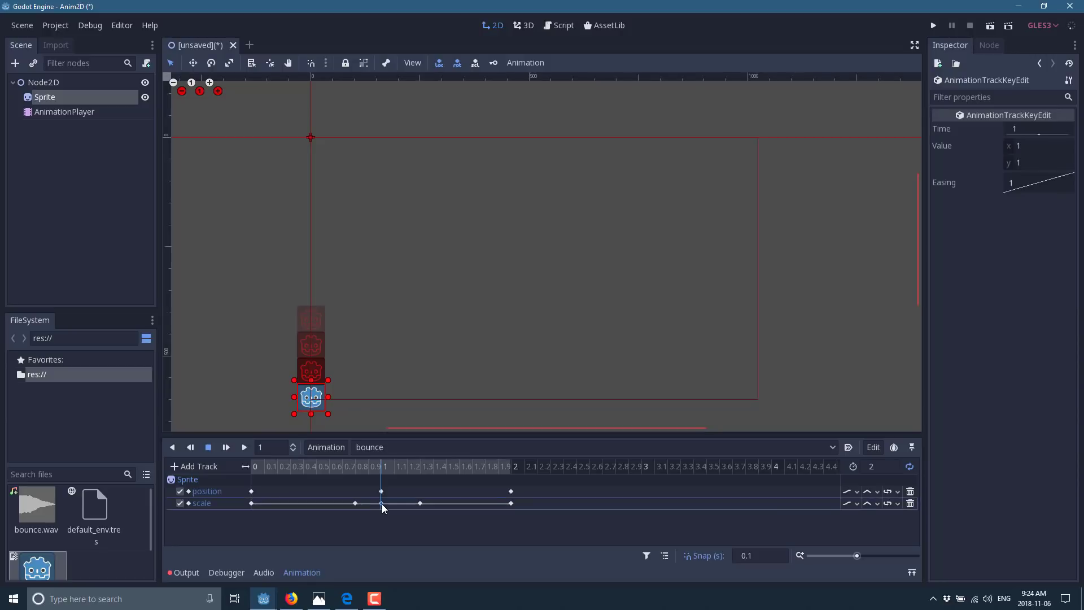
left_click(1032, 163)
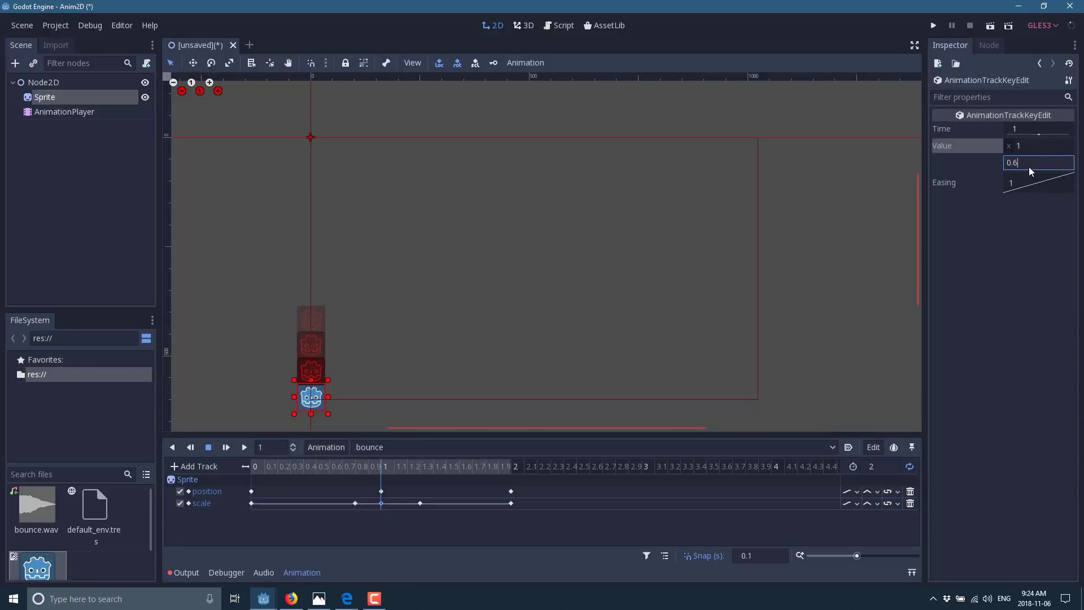
key("Return")
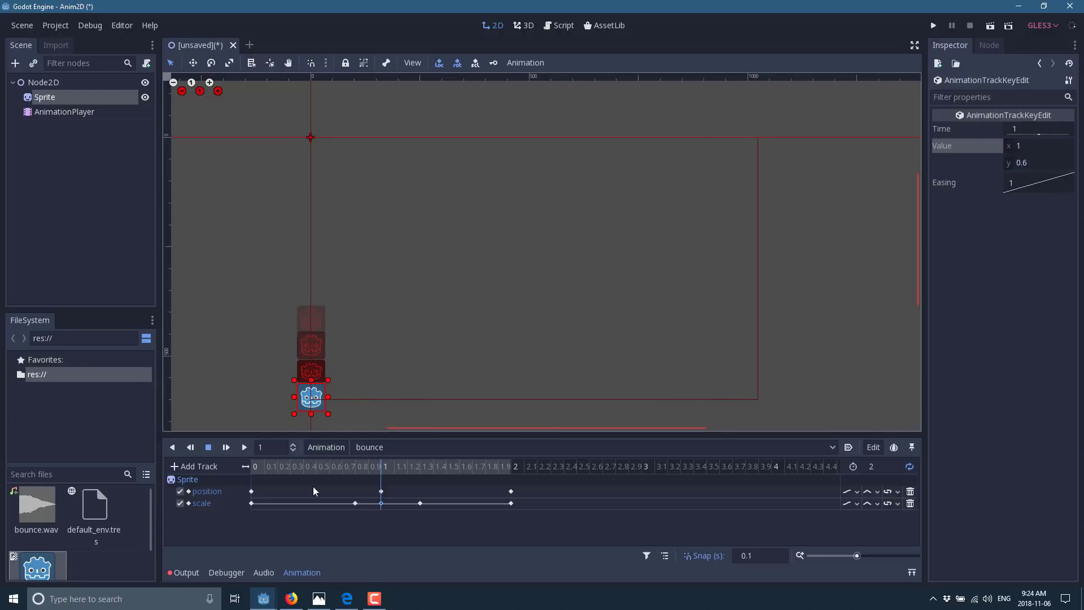
Move the 1.3-second scale key to 1.2 seconds and check the values of the neighbouring scale keys.
left_click(420, 504)
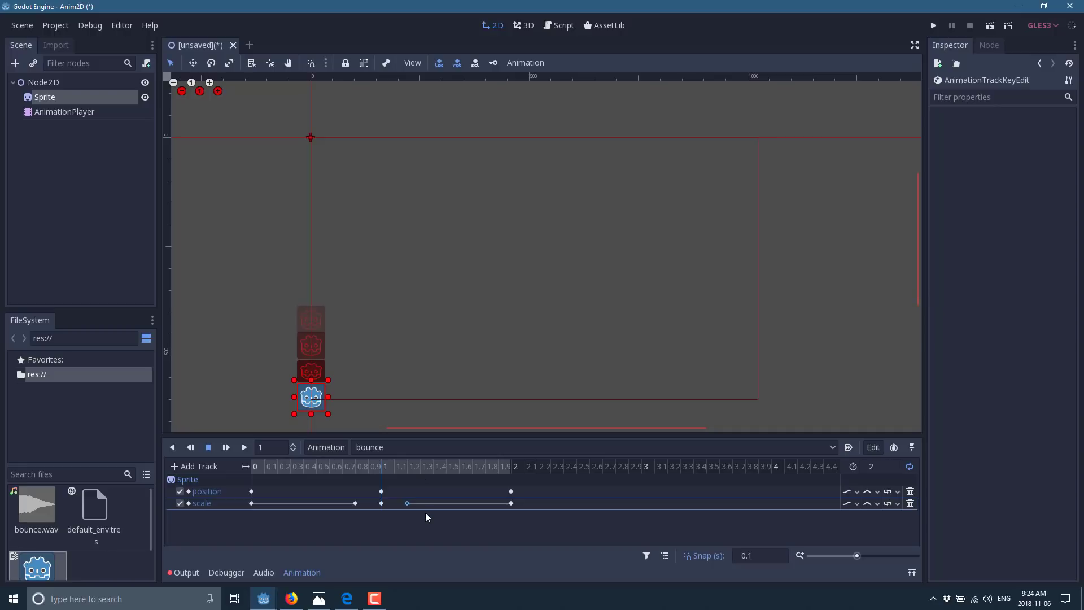
left_click(407, 503)
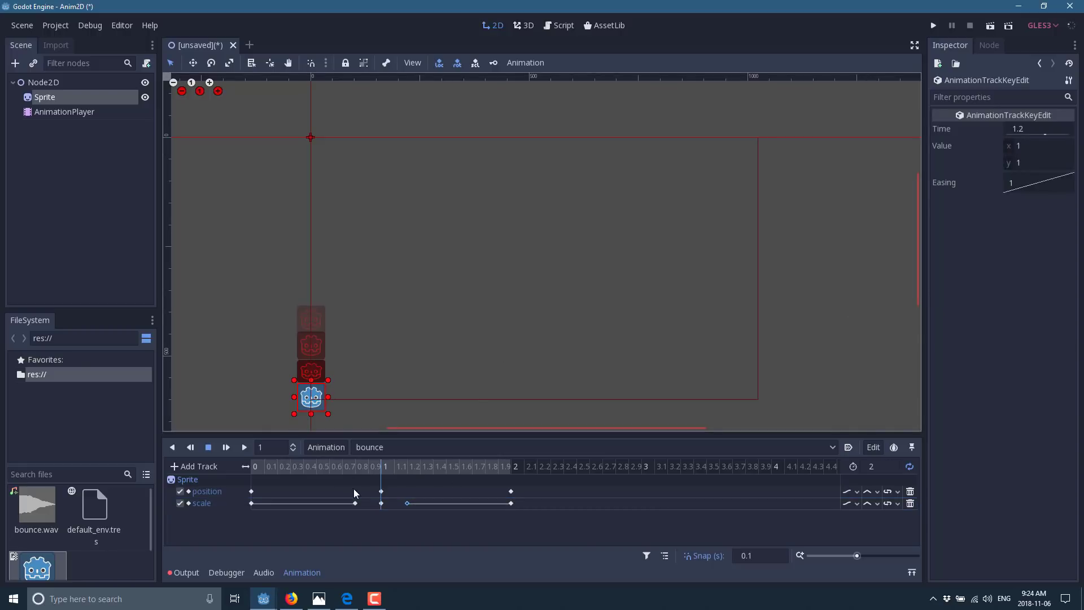
left_click(379, 504)
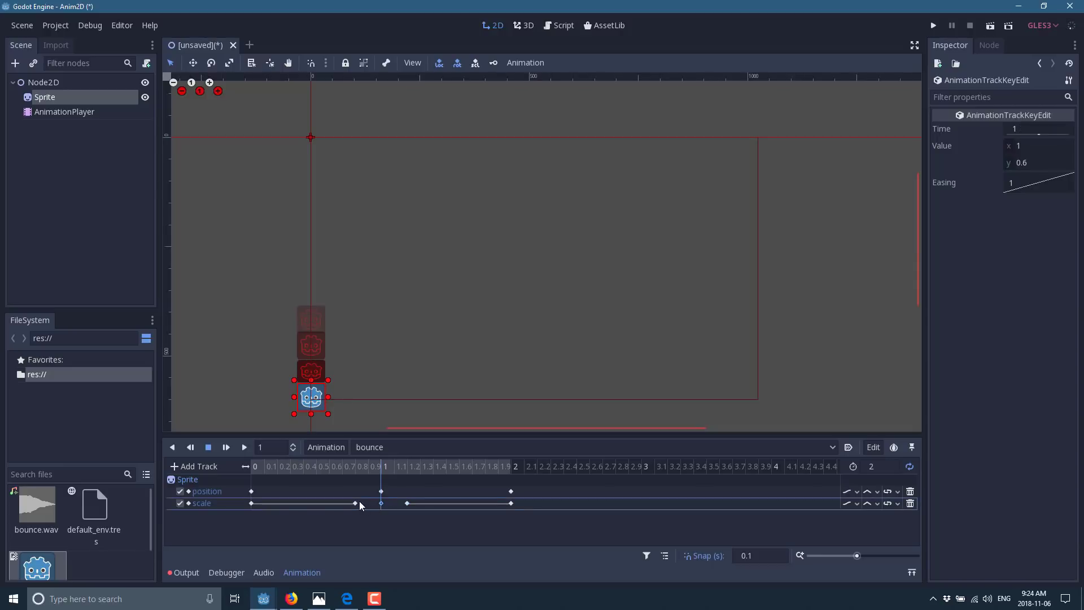
left_click(354, 503)
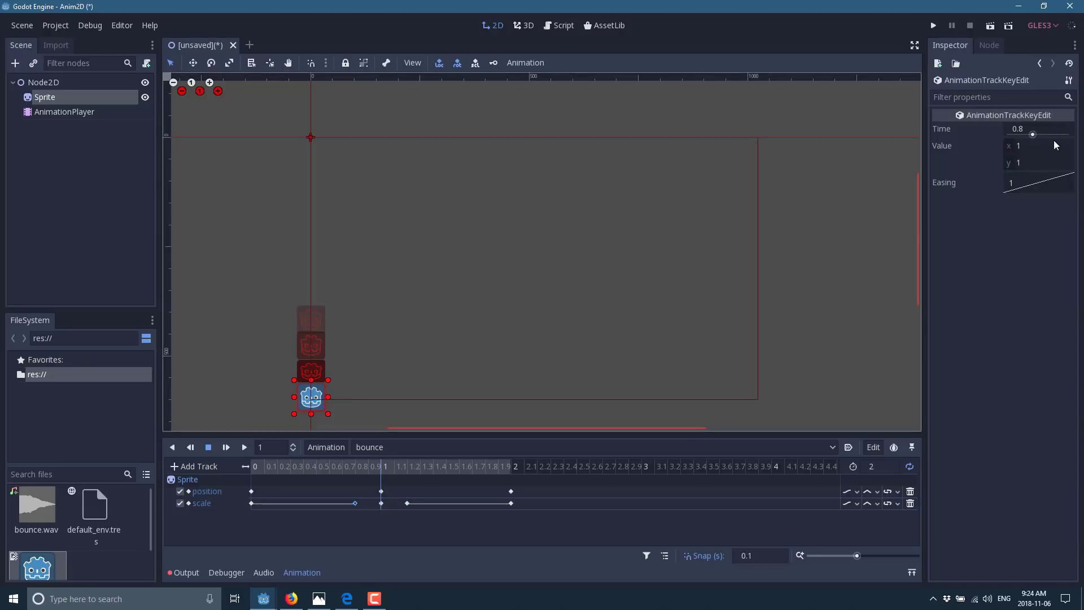
left_click(381, 503)
right_click(406, 500)
left_click(435, 391)
Turn off onion skinning, and play and stop the bounce animation to preview the squash.
left_click(893, 447)
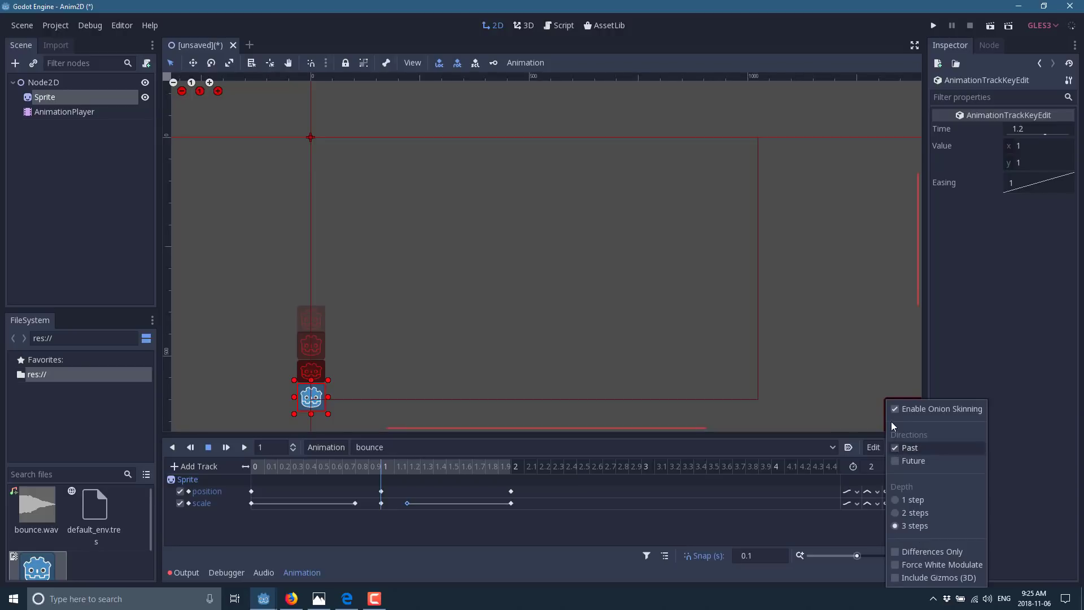
left_click(897, 408)
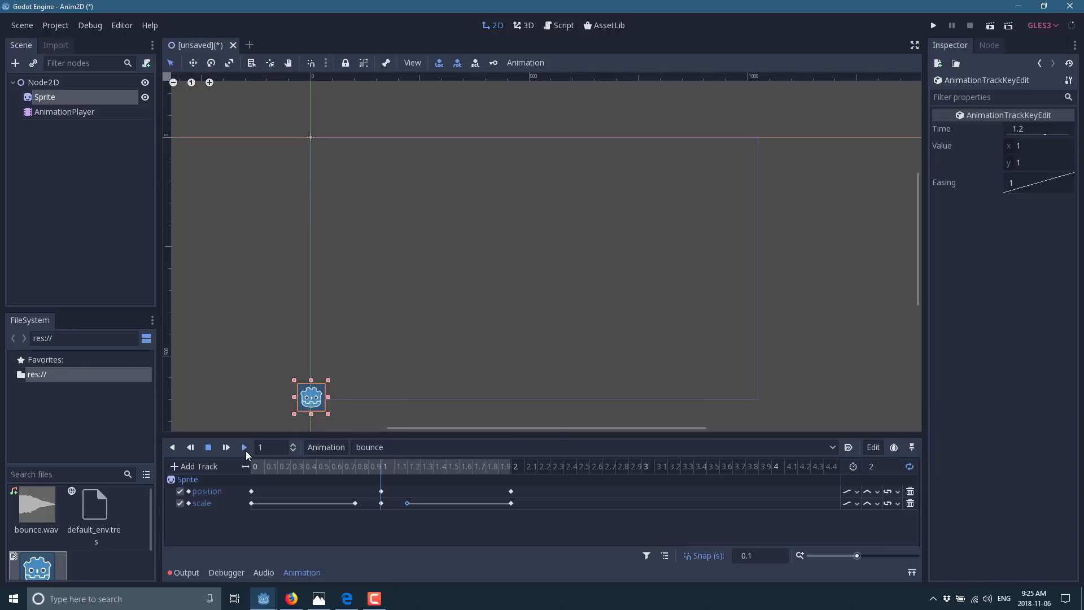
left_click(245, 449)
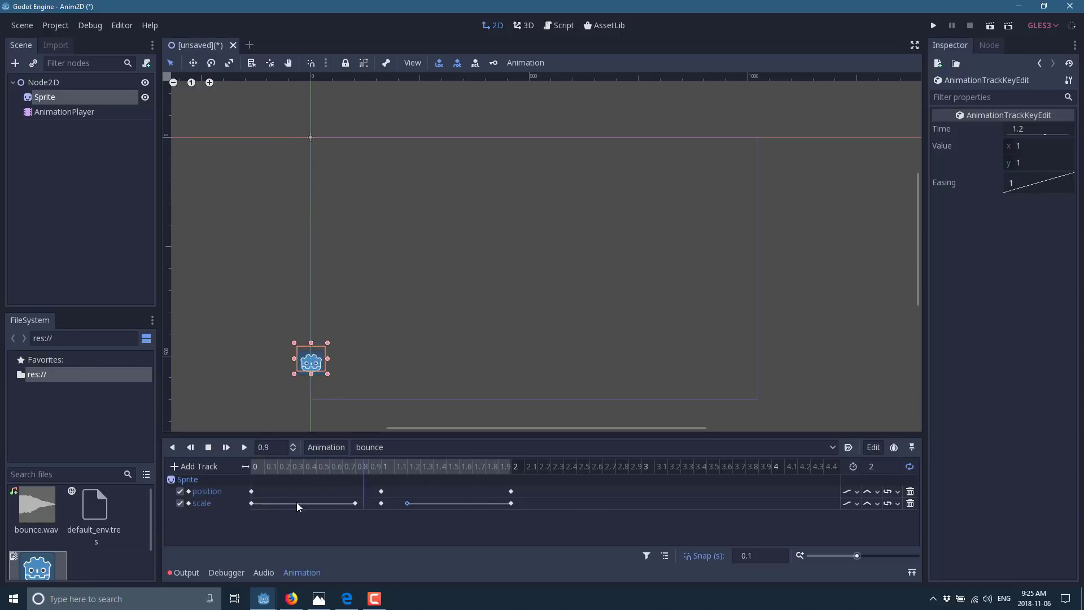
left_click(208, 446)
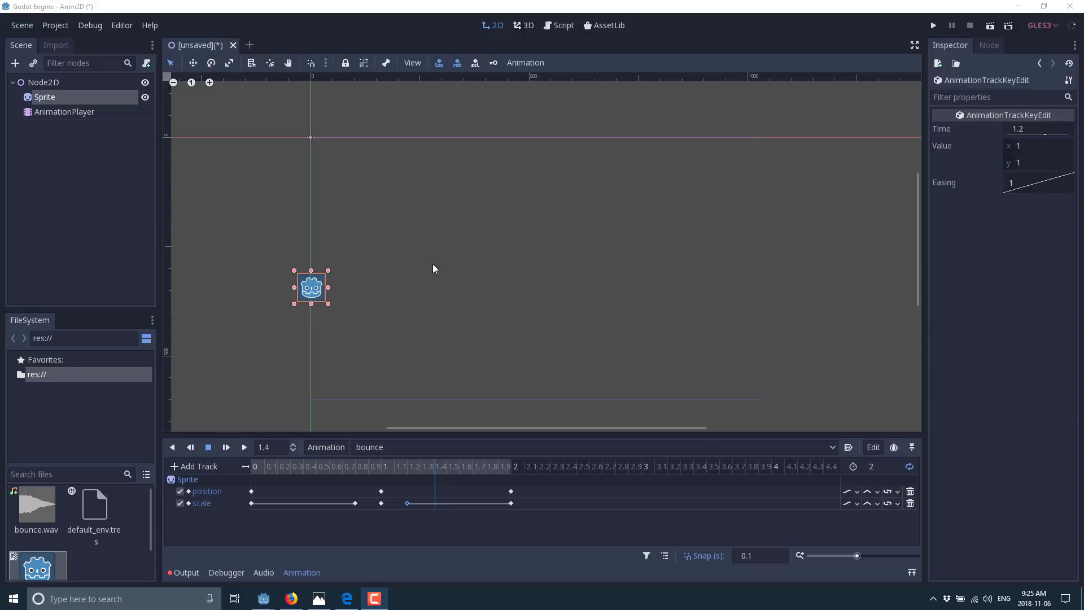
Restrict key insertion to location only, leaving out rotation and scale.
left_click(442, 63)
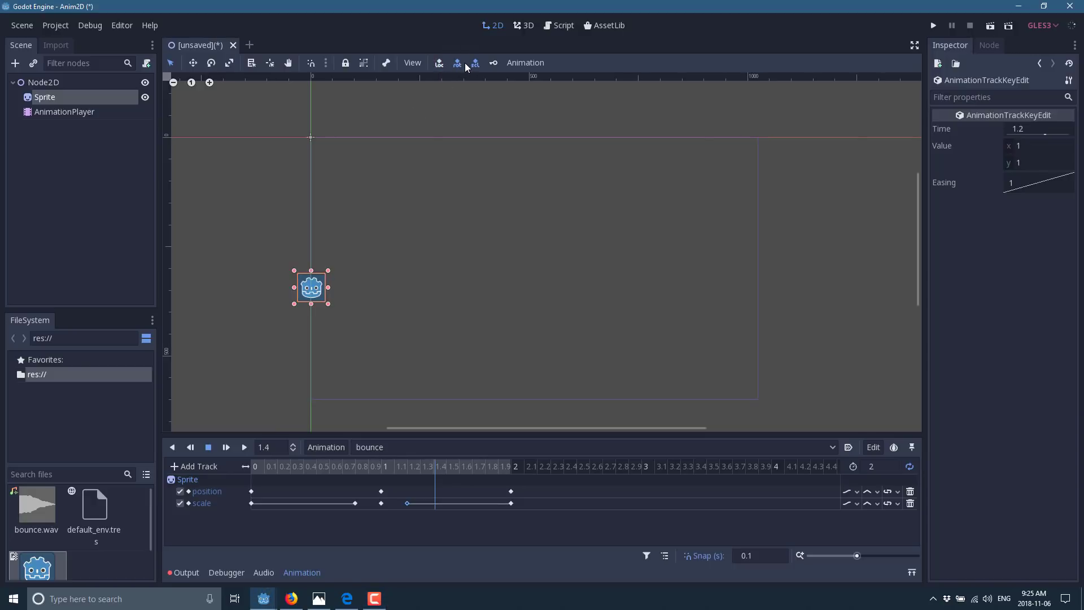
left_click(475, 63)
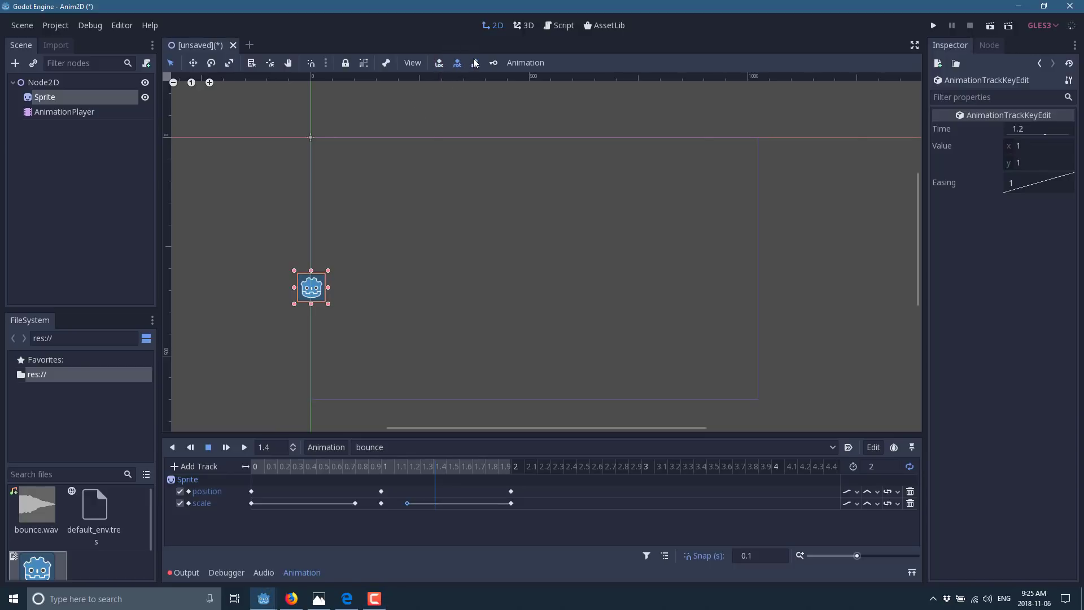
left_click(441, 63)
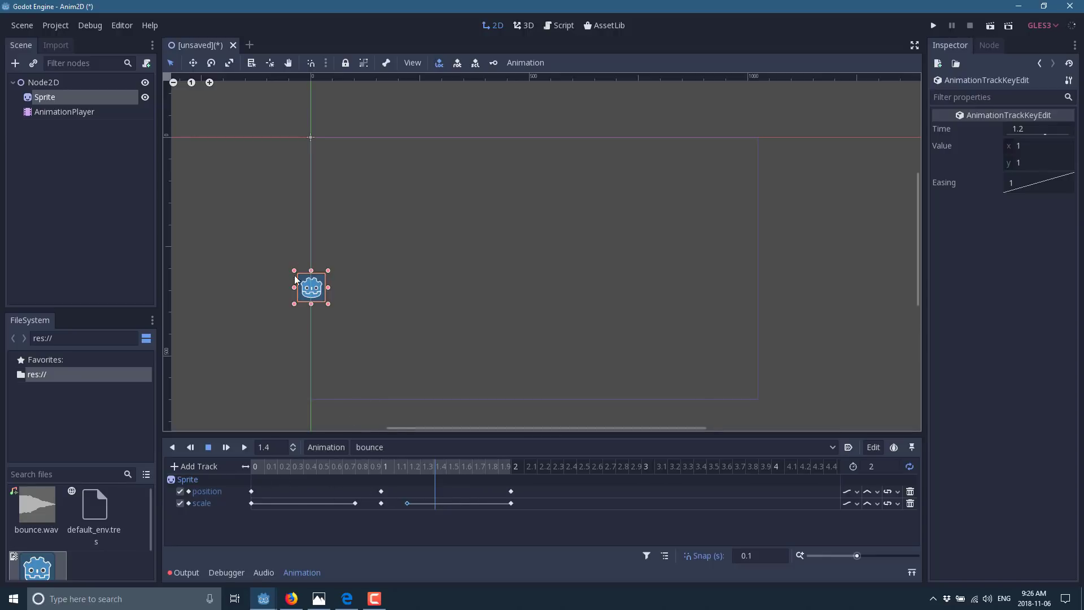
Move the sprite to about (211, 176), key its position at about 1.42 seconds, and preview the animation.
left_click_drag(317, 292, 408, 217)
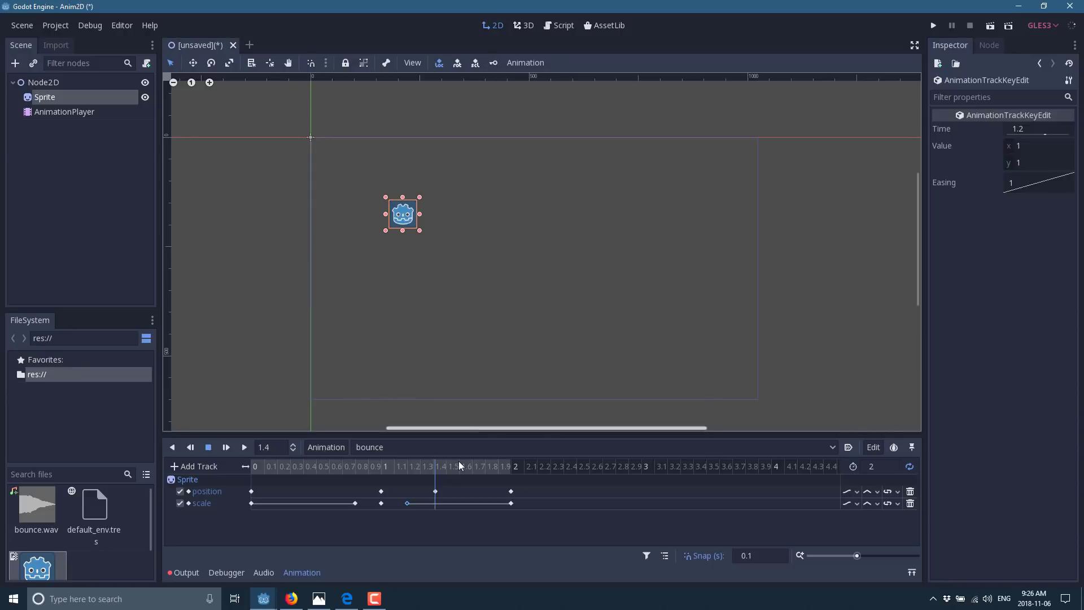
mouse_move(435, 493)
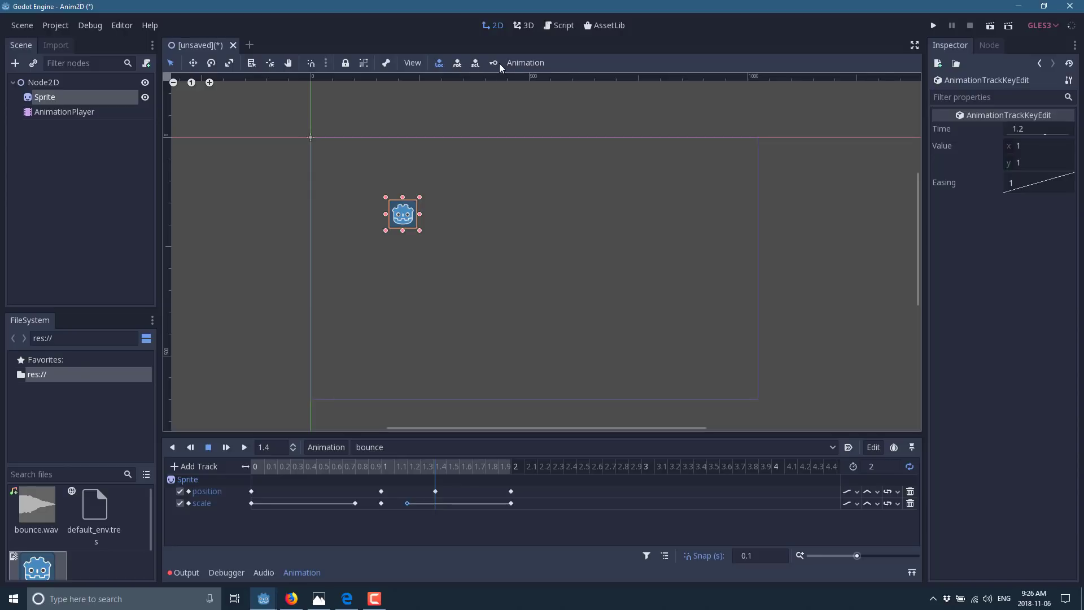
left_click(435, 491)
left_click(244, 447)
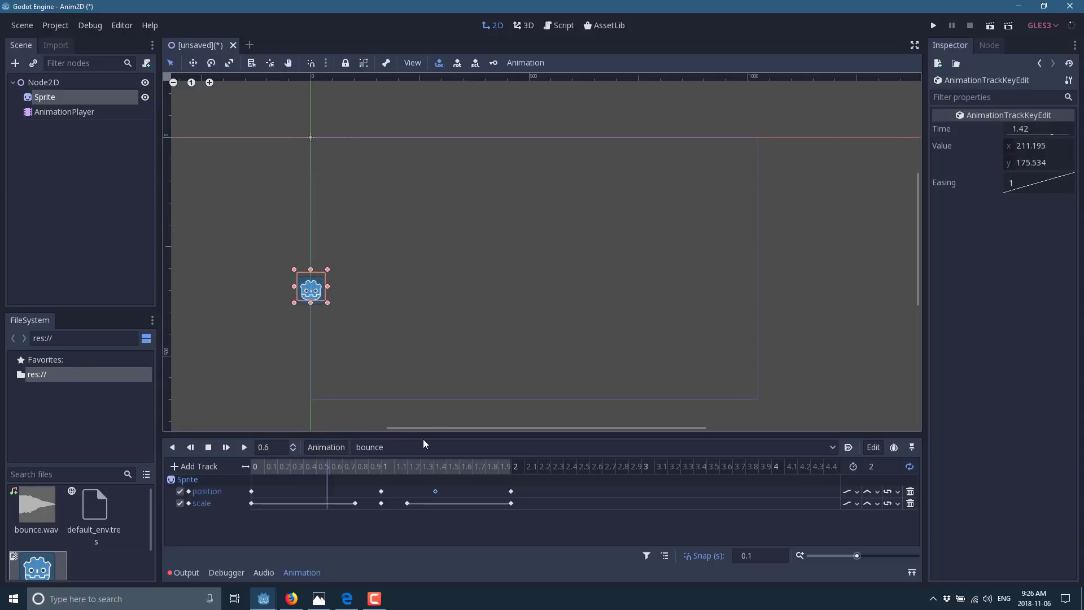
left_click(209, 447)
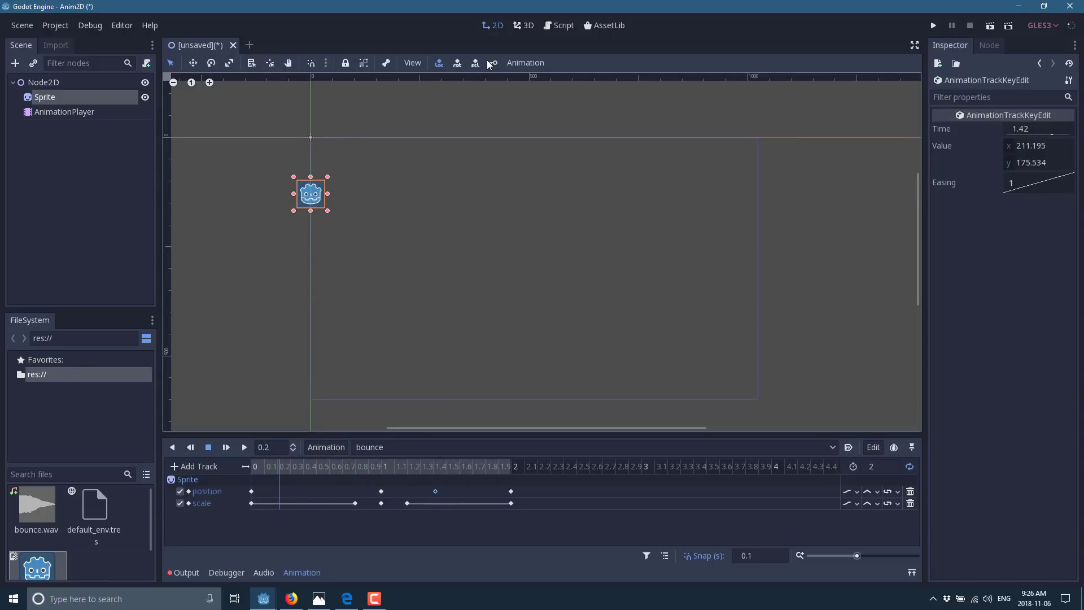
Include rotation in key insertion again and delete the position key at about 1.42 seconds.
left_click(455, 64)
left_click(435, 491)
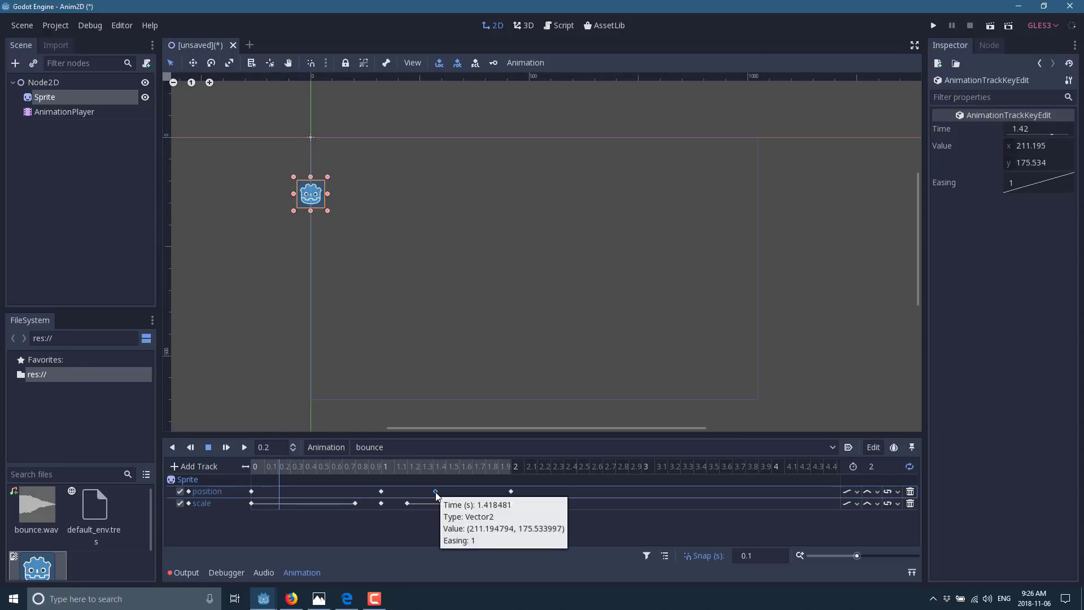
key("Delete")
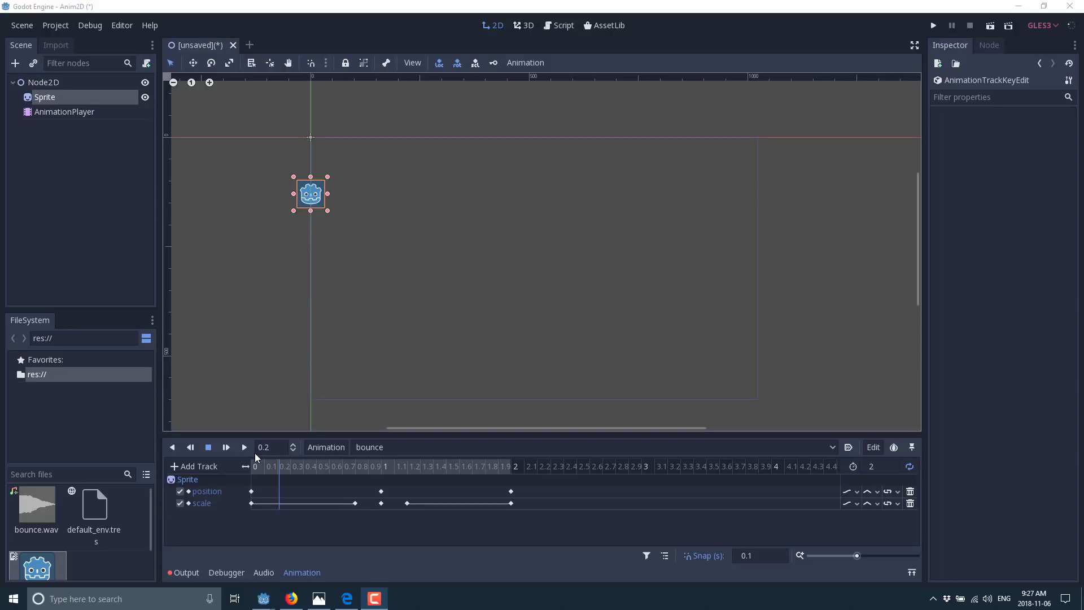
Return the playhead to 0 seconds and review the available track types without adding one.
left_click(249, 467)
left_click(195, 467)
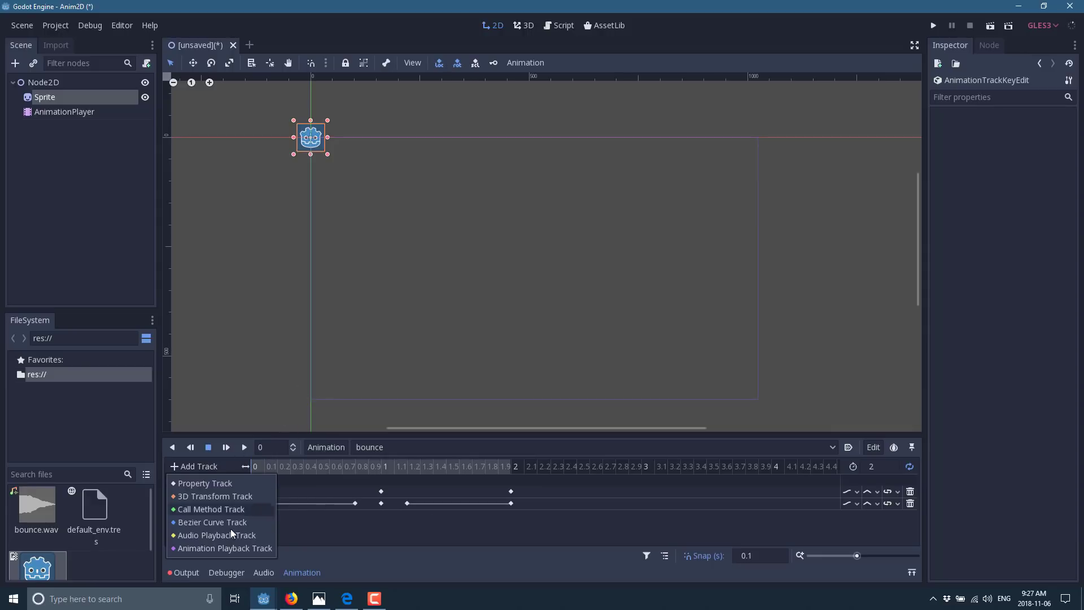
left_click(572, 519)
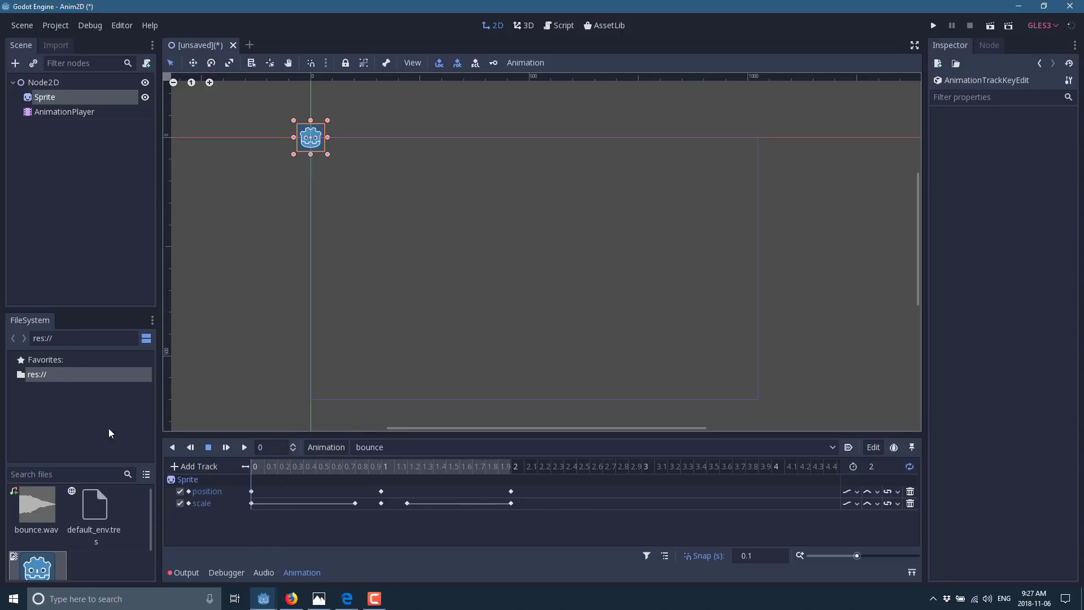
Add an AudioStreamPlayer node as a child of Node2D.
left_click(46, 84)
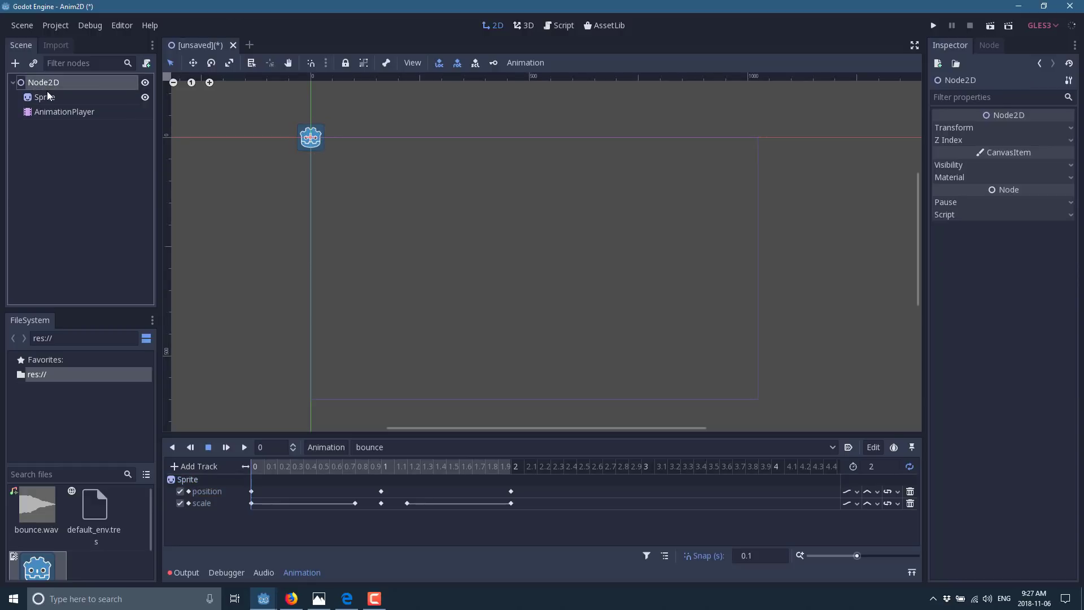
type("audiopl")
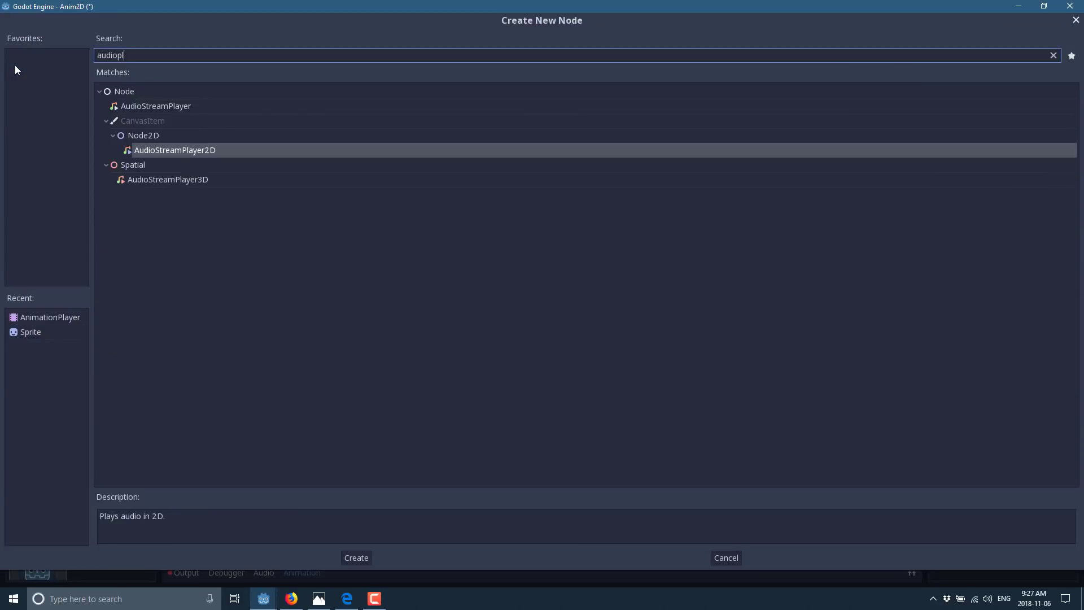
double_click(155, 107)
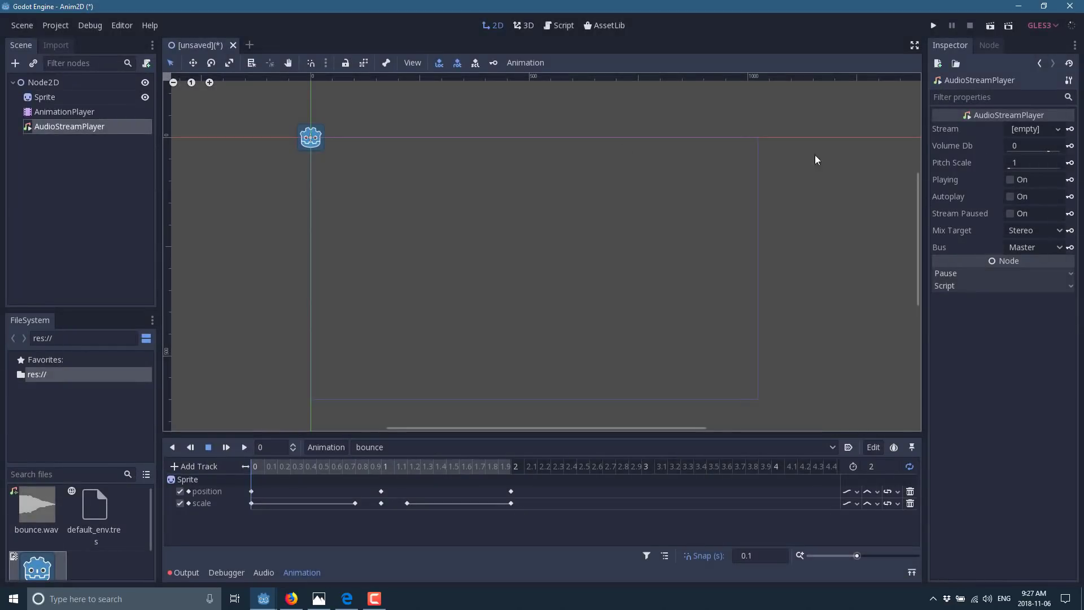
Assign bounce.wav as the AudioStreamPlayer's stream and deselect the node.
scroll(46, 526, "down", 1)
scroll(47, 524, "up", 1)
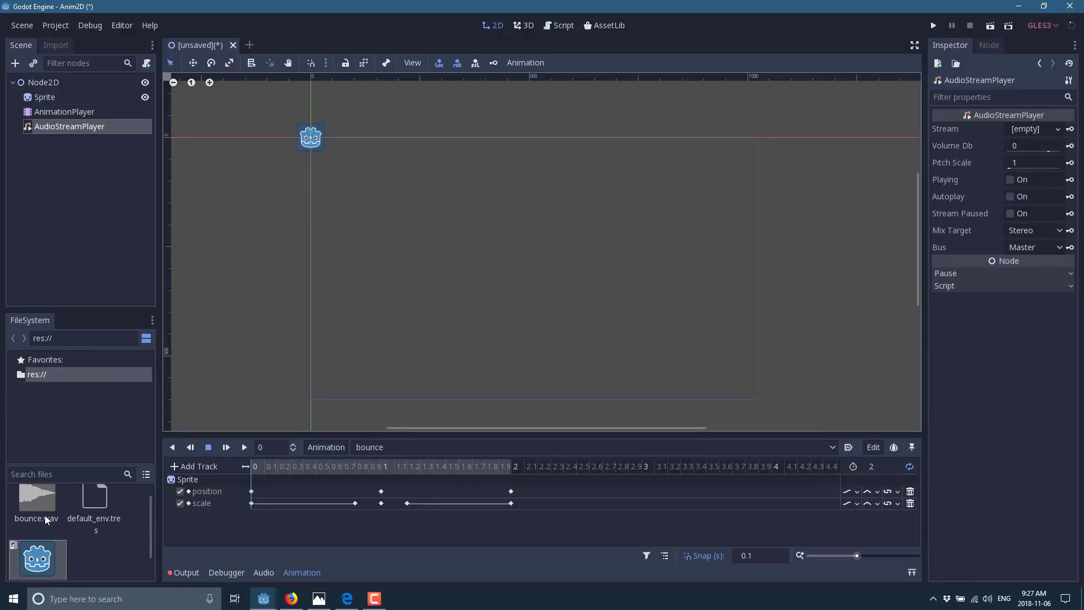
left_click_drag(45, 499, 1029, 131)
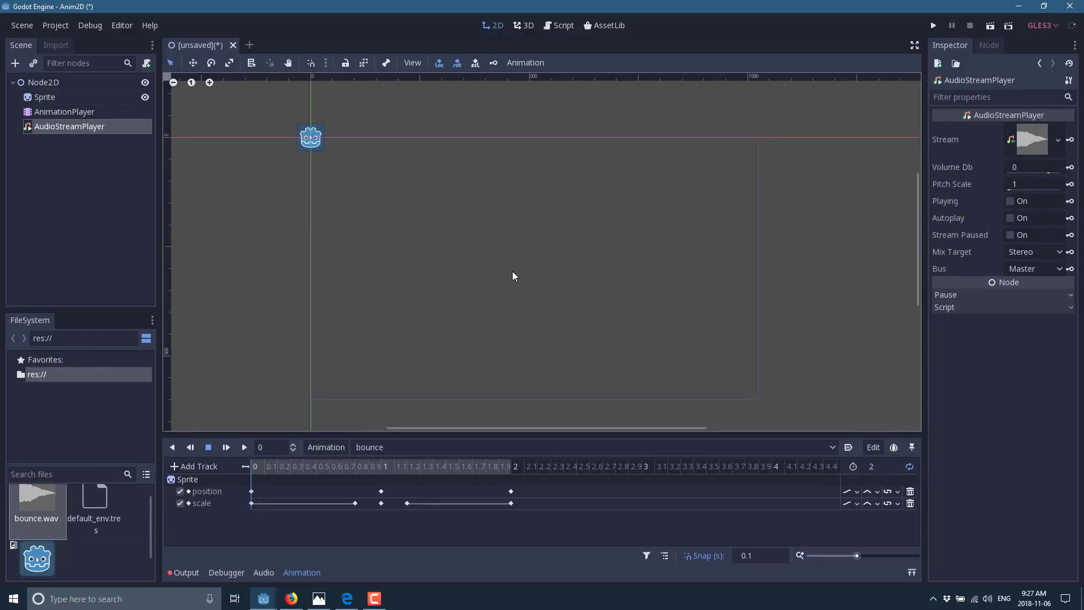
left_click(311, 403)
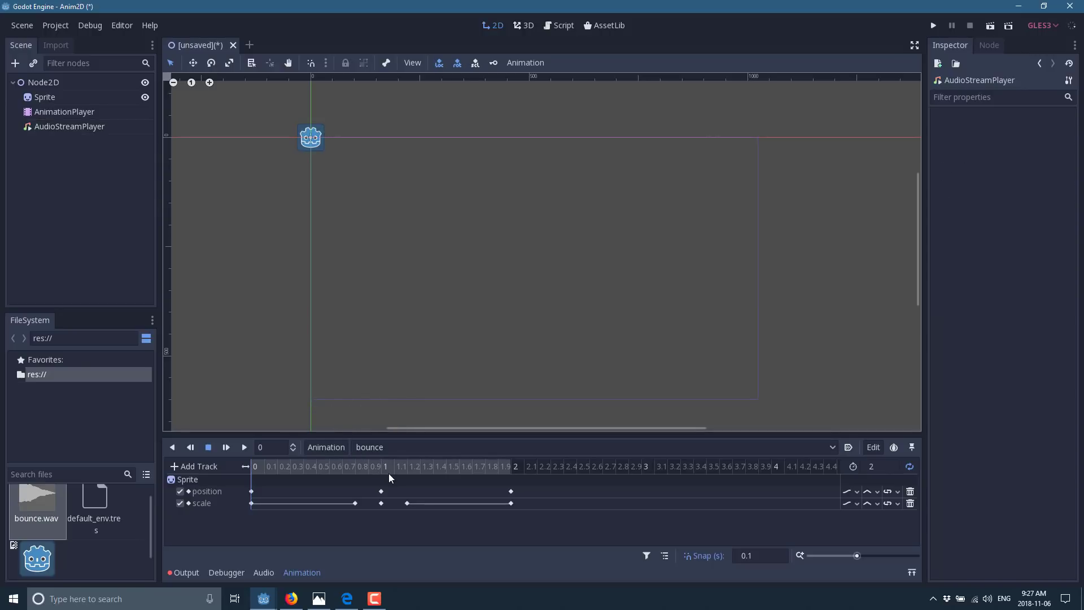
Add a Call Method track targeting the AudioStreamPlayer node to the bounce animation.
left_click(193, 466)
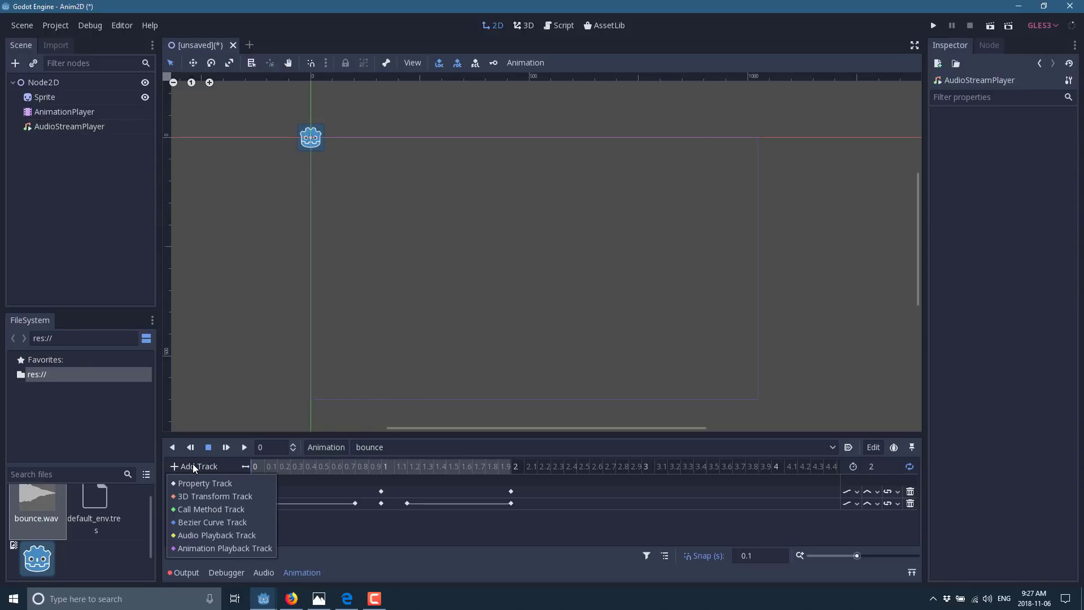
left_click(205, 509)
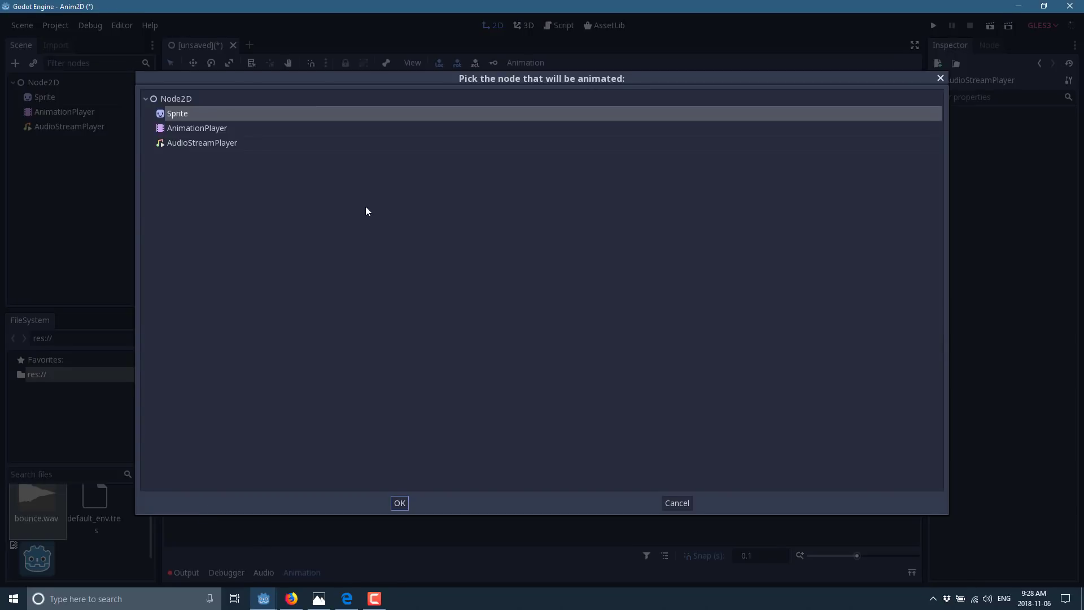
left_click(215, 144)
double_click(214, 142)
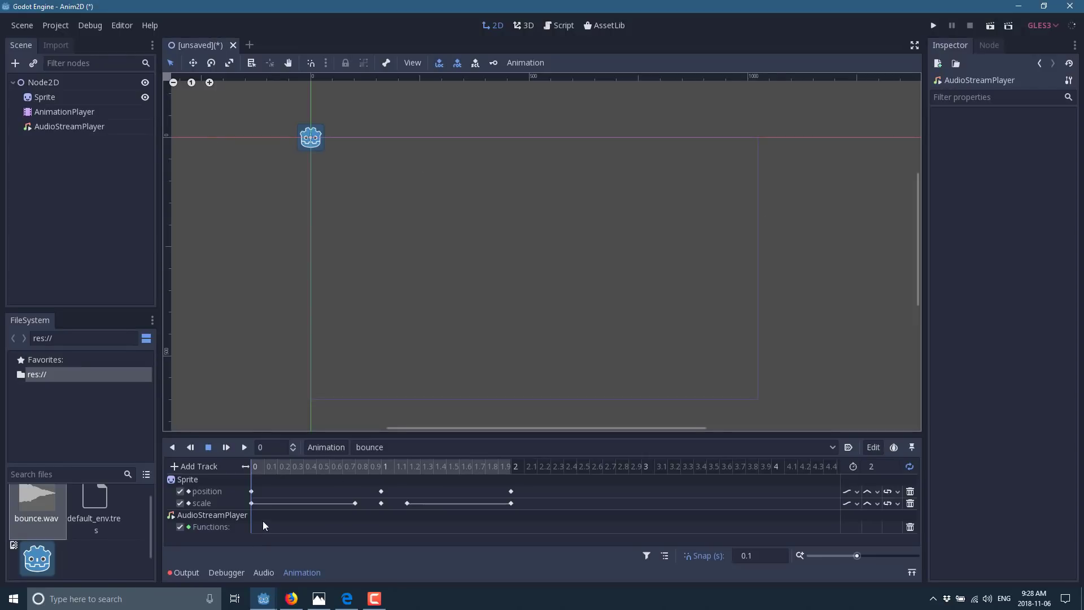
Insert a key calling the play method at 1 second on the AudioStreamPlayer's function track.
left_click(384, 469)
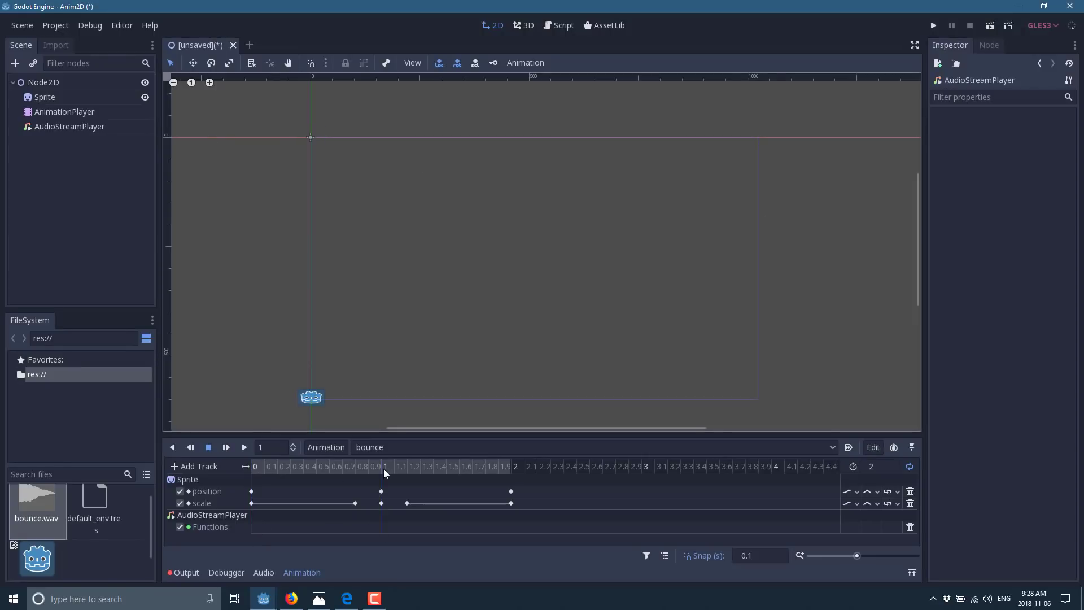
right_click(380, 532)
left_click(389, 541)
right_click(382, 532)
left_click(391, 541)
right_click(384, 529)
left_click(396, 540)
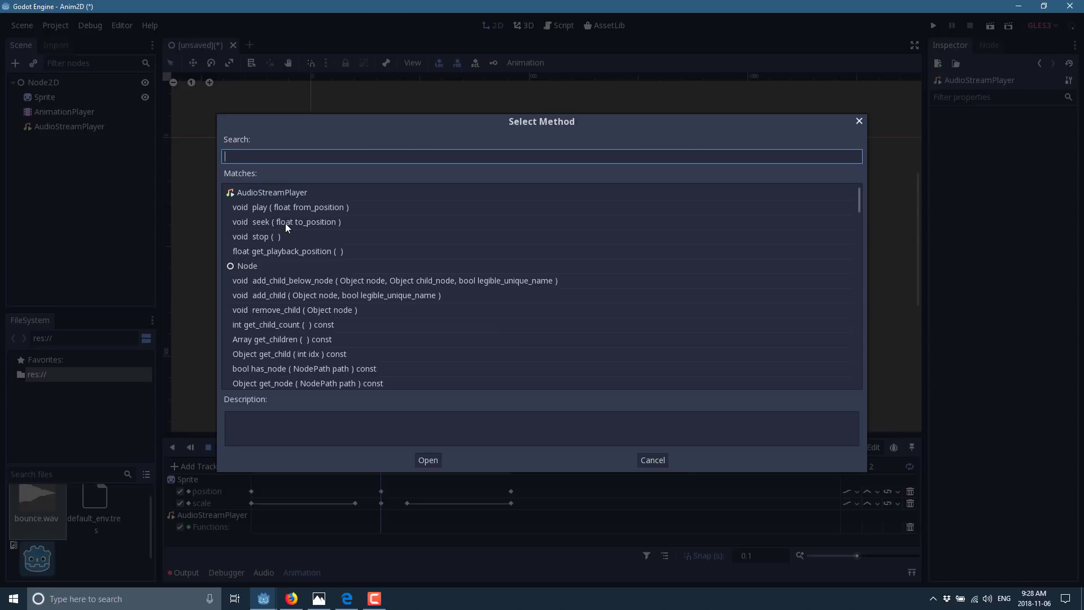
double_click(249, 206)
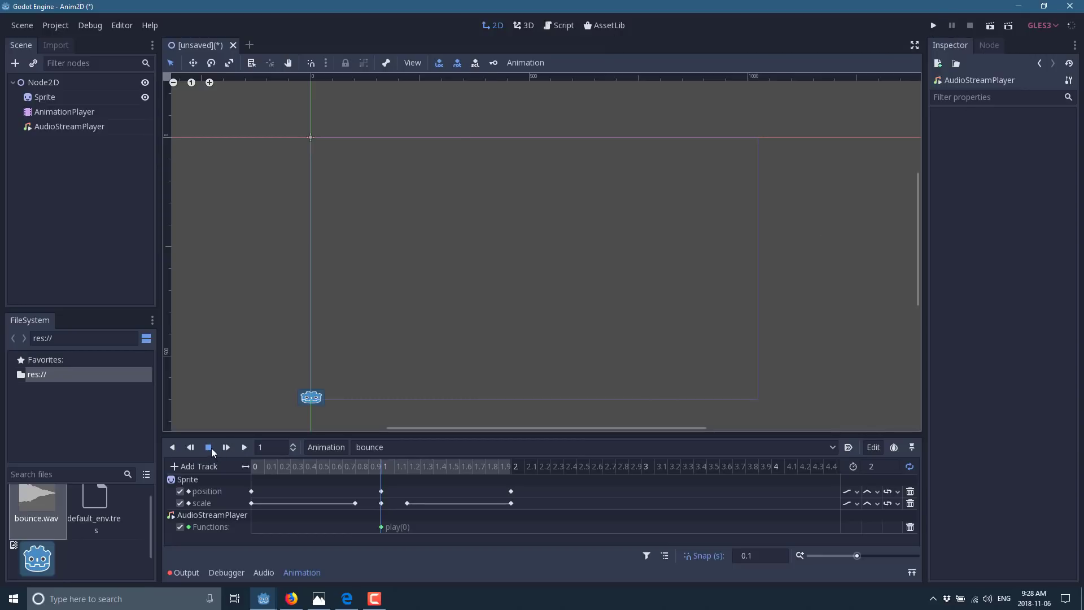
Preview the bounce animation from 0 seconds and stop the playback.
left_click(254, 466)
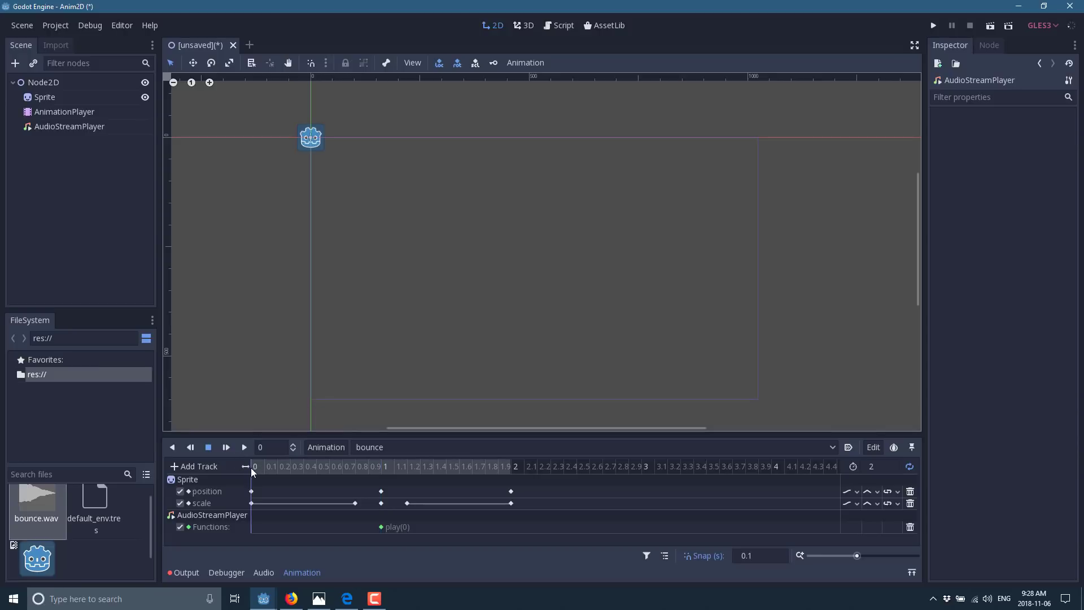
left_click(241, 448)
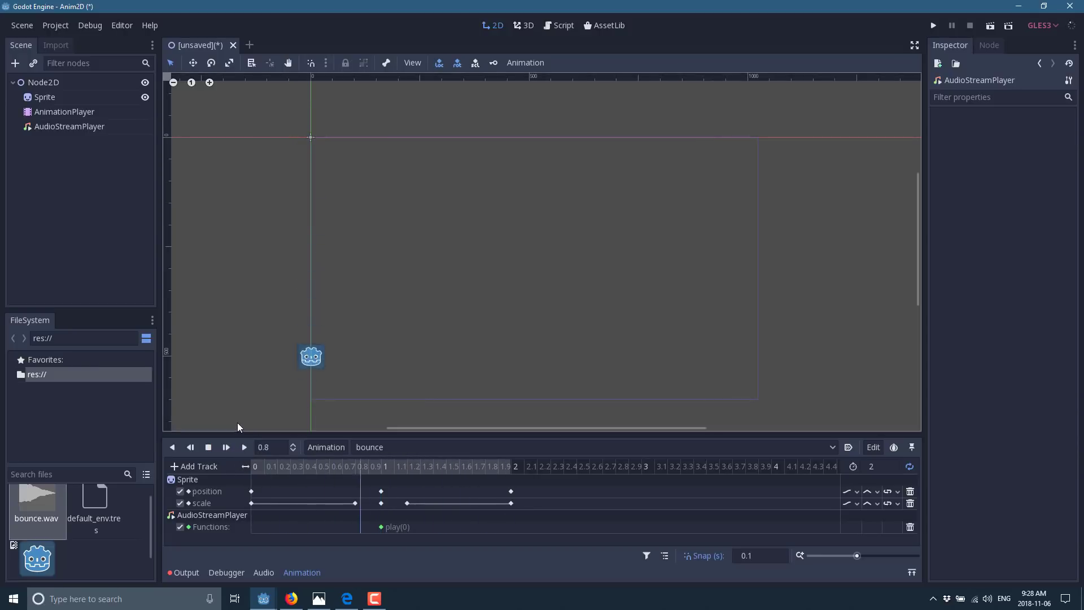
left_click(210, 447)
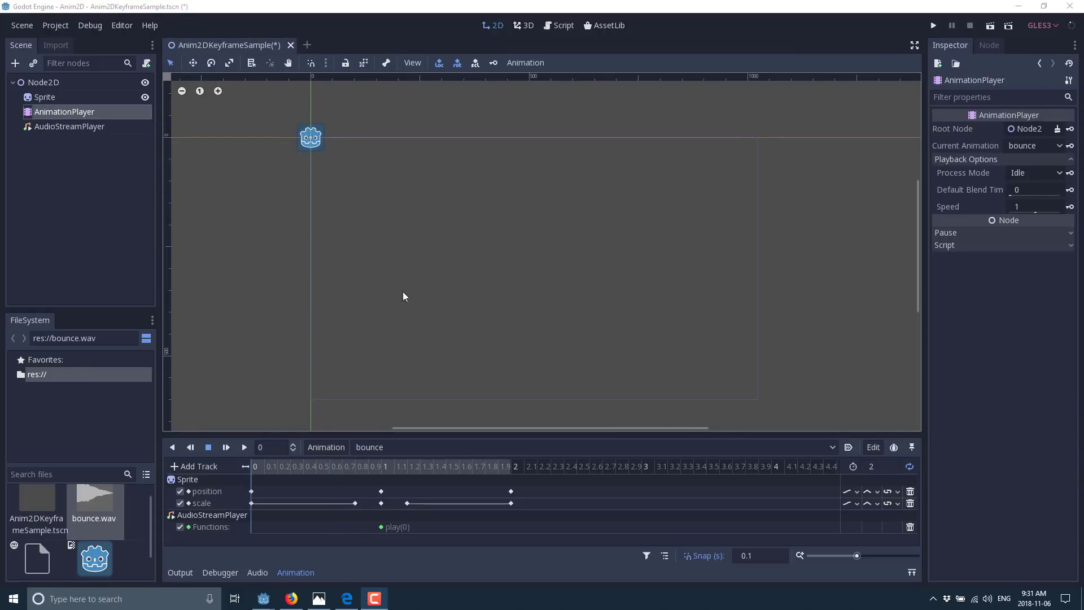
Choose Speakers (High Definition Audio Device) as the system's audio playback device.
left_click(986, 602)
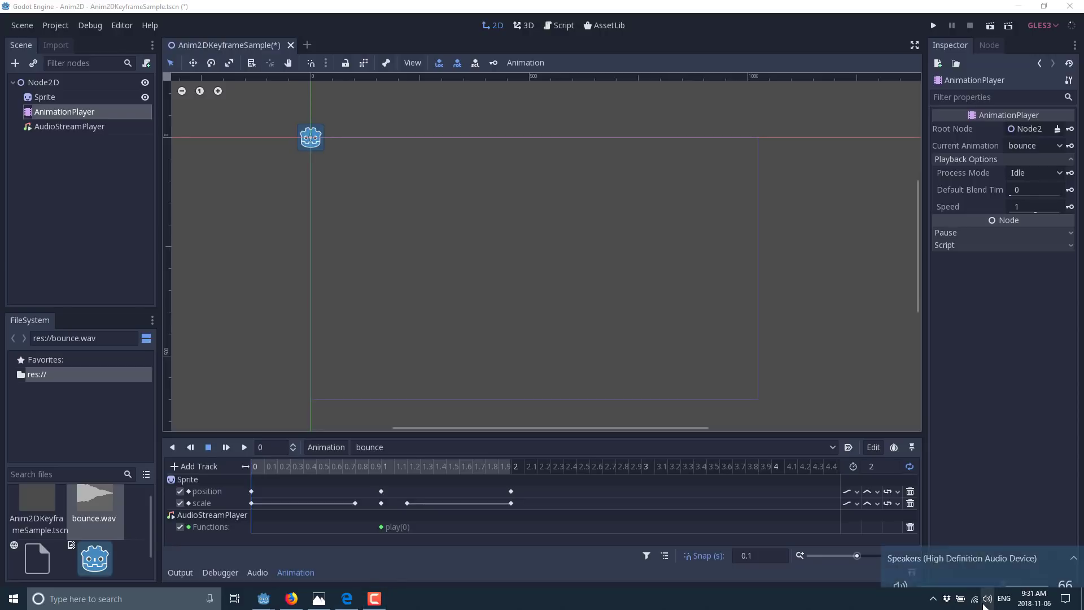
left_click(998, 553)
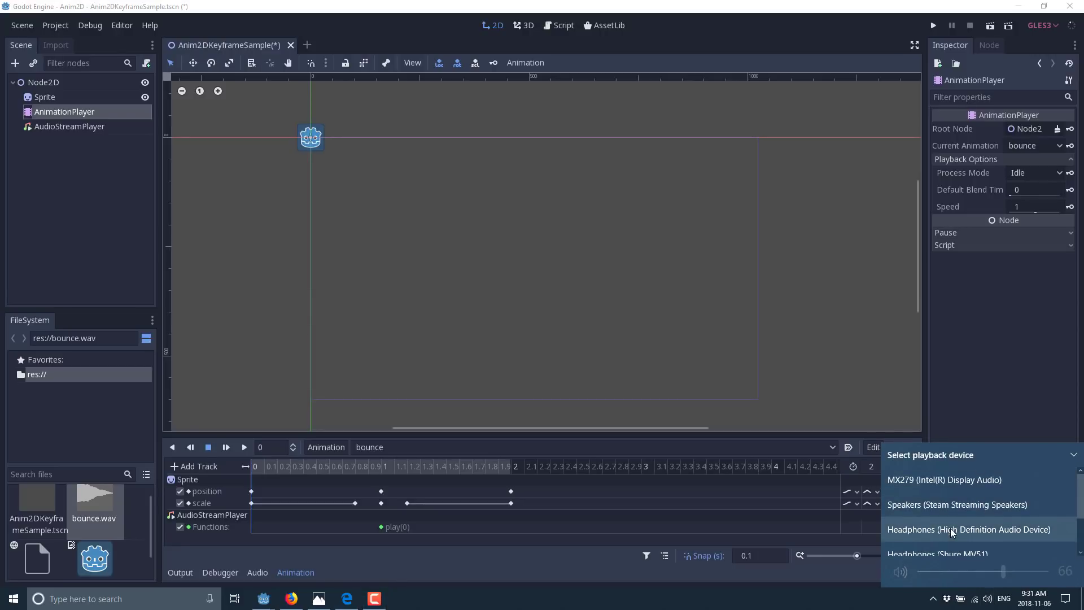
scroll(952, 532, "down", 2)
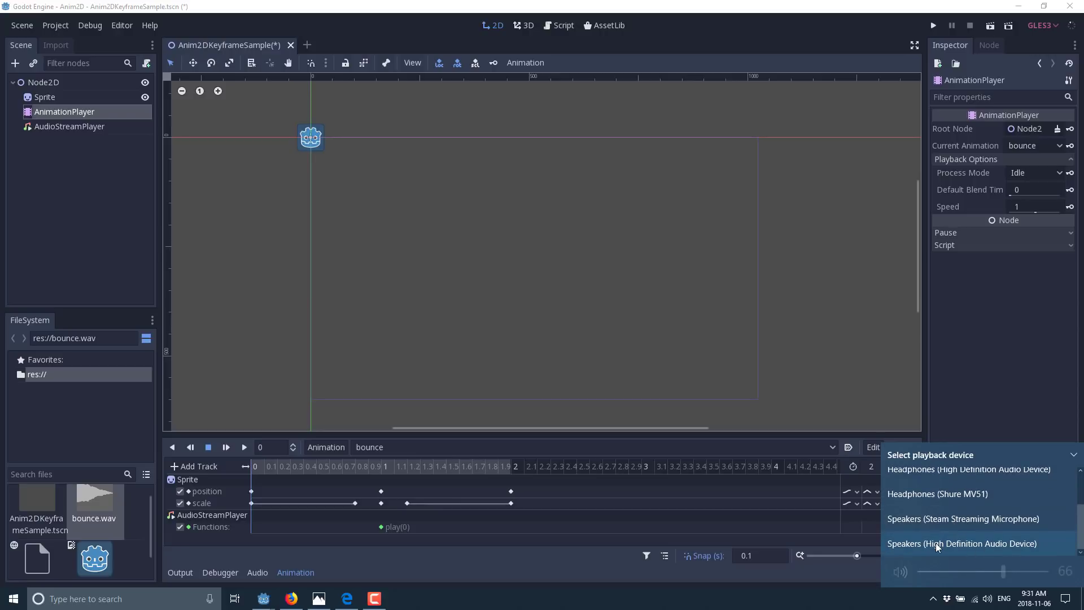
left_click(937, 543)
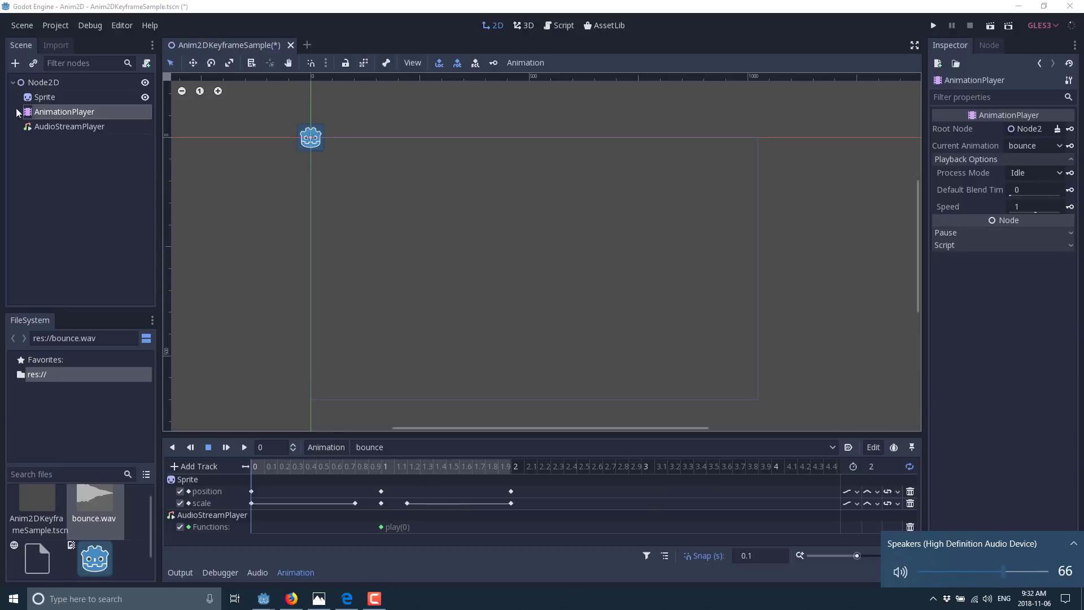
Set the AnimationPlayer's current animation to bounce and enable autoplay on load for it.
left_click(67, 121)
left_click(67, 114)
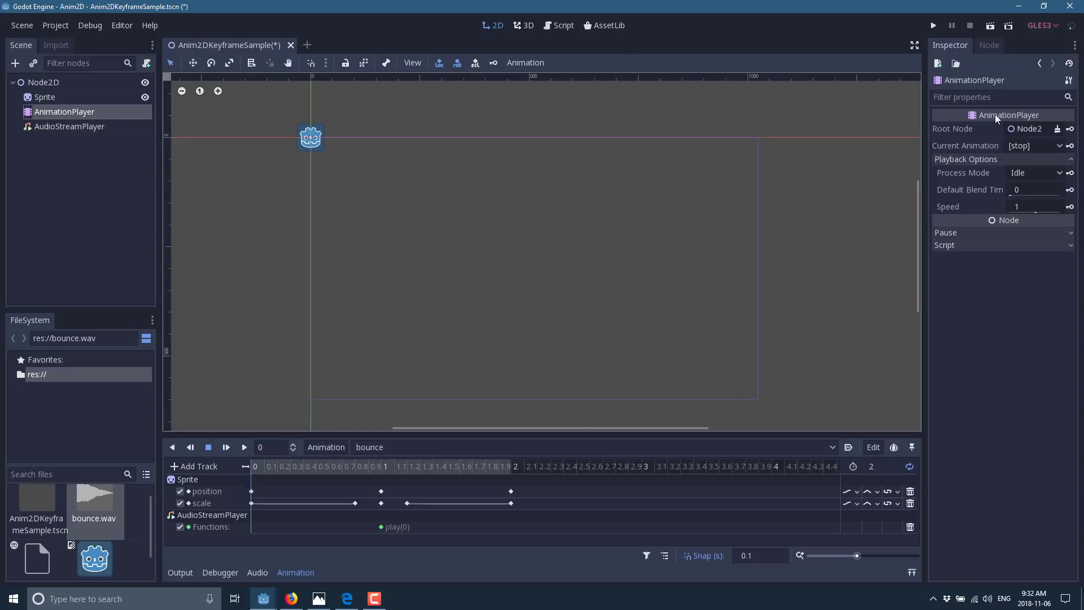
left_click(1059, 147)
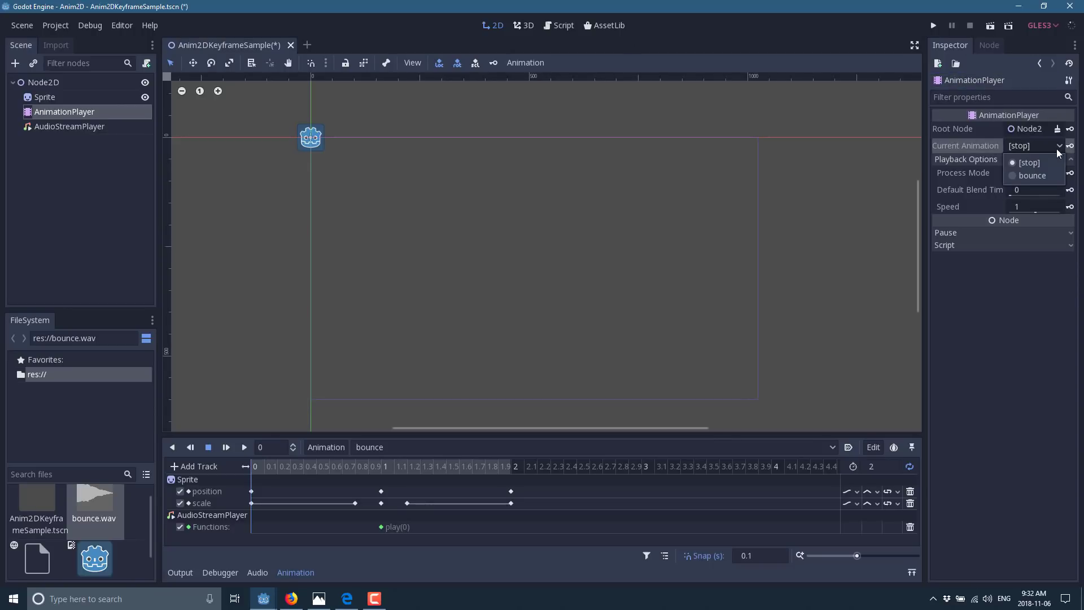
left_click(1018, 175)
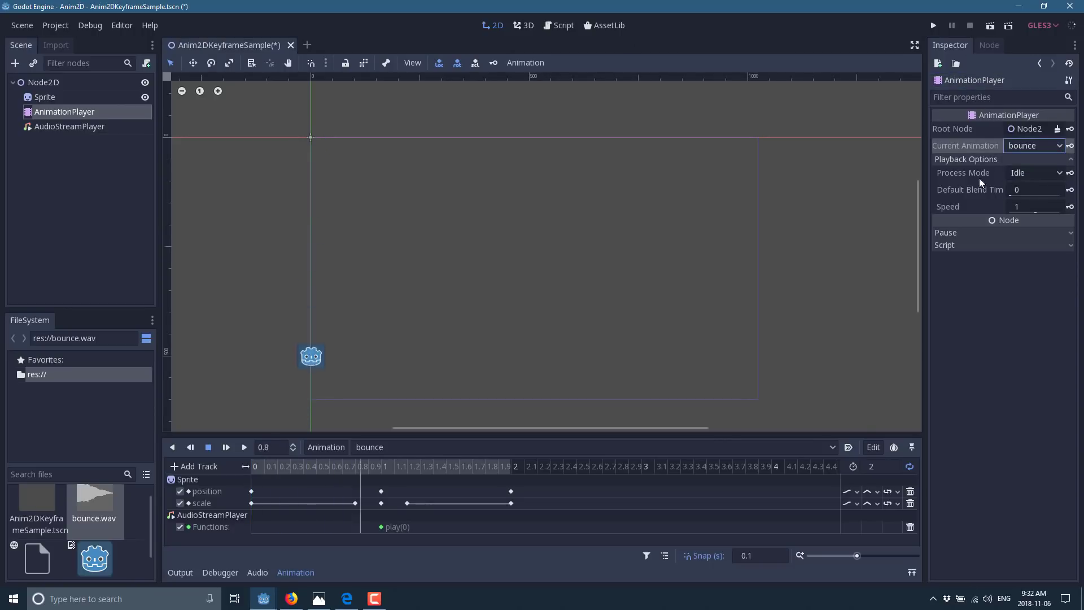
left_click(848, 447)
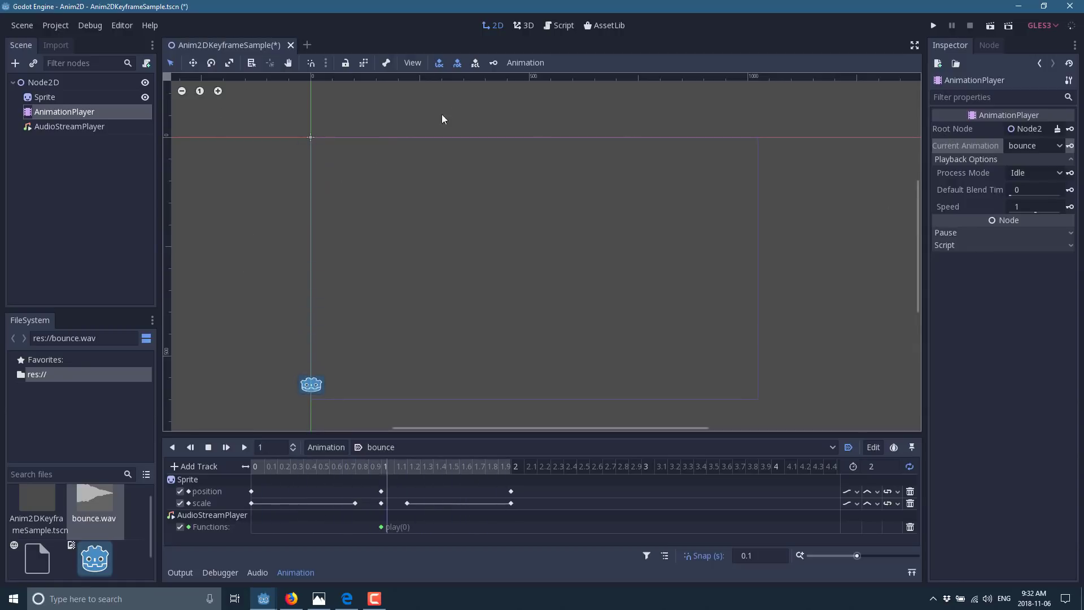
Run the project to test the bounce animation with its sound, and close the game window.
left_click(935, 26)
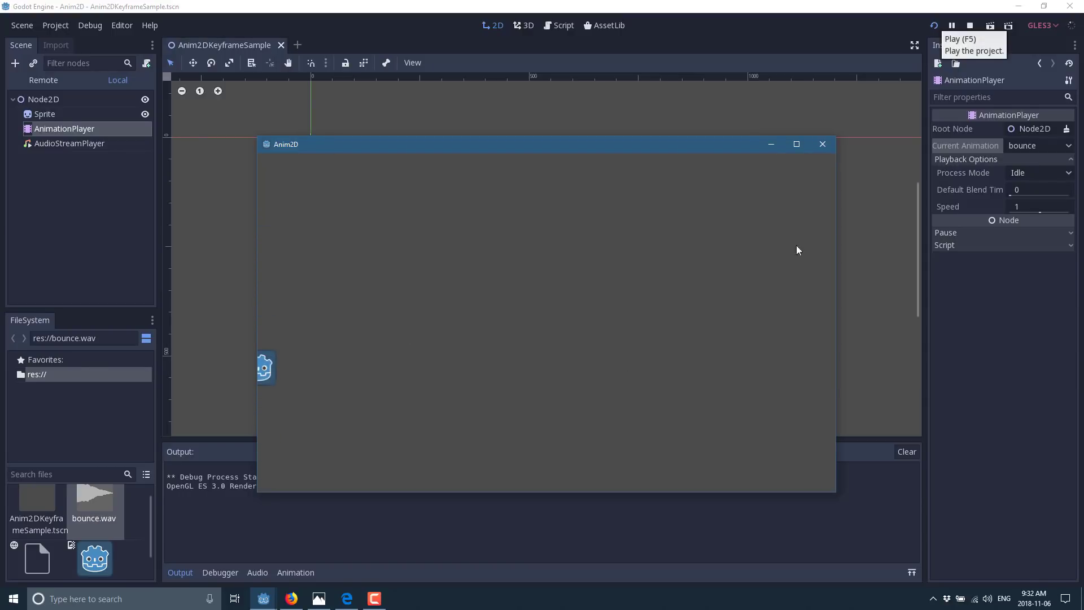
left_click(824, 149)
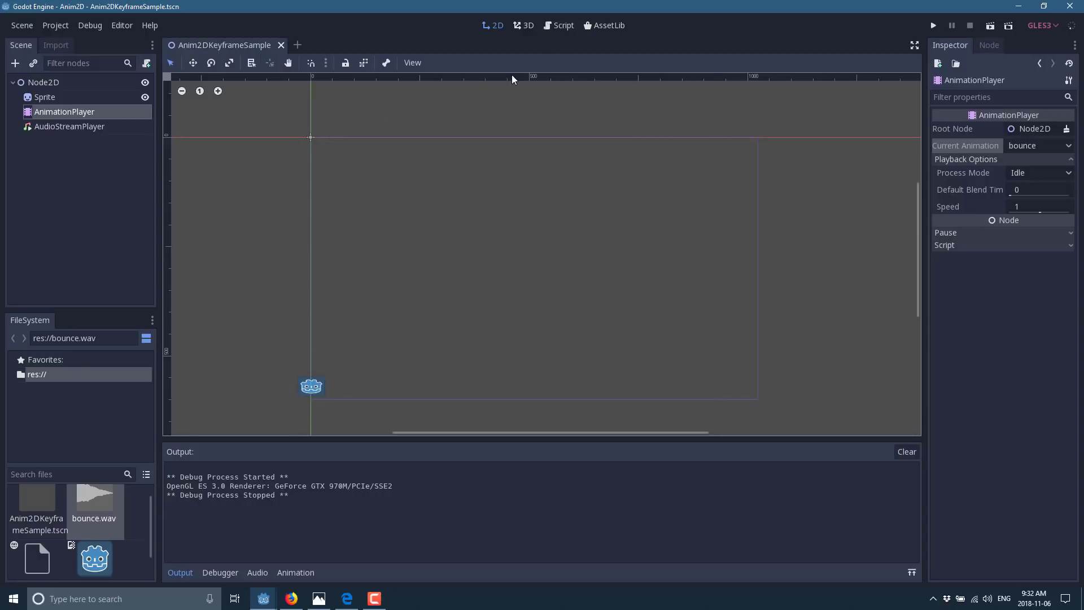
Return the bounce timeline to 0 seconds and examine the play key's method name, argument count, argument type and value.
left_click(60, 127)
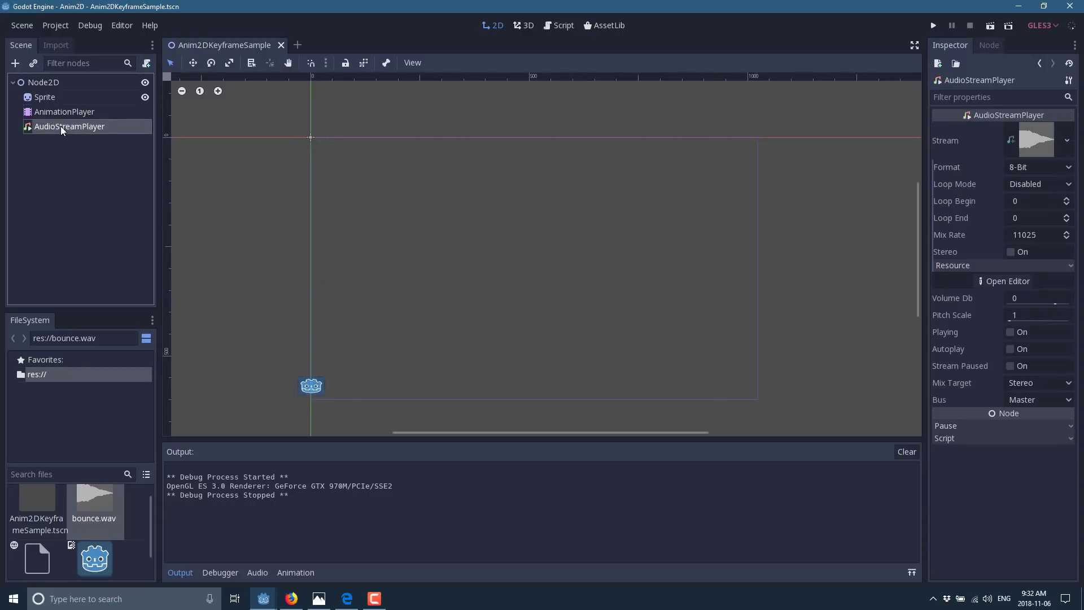
left_click(301, 574)
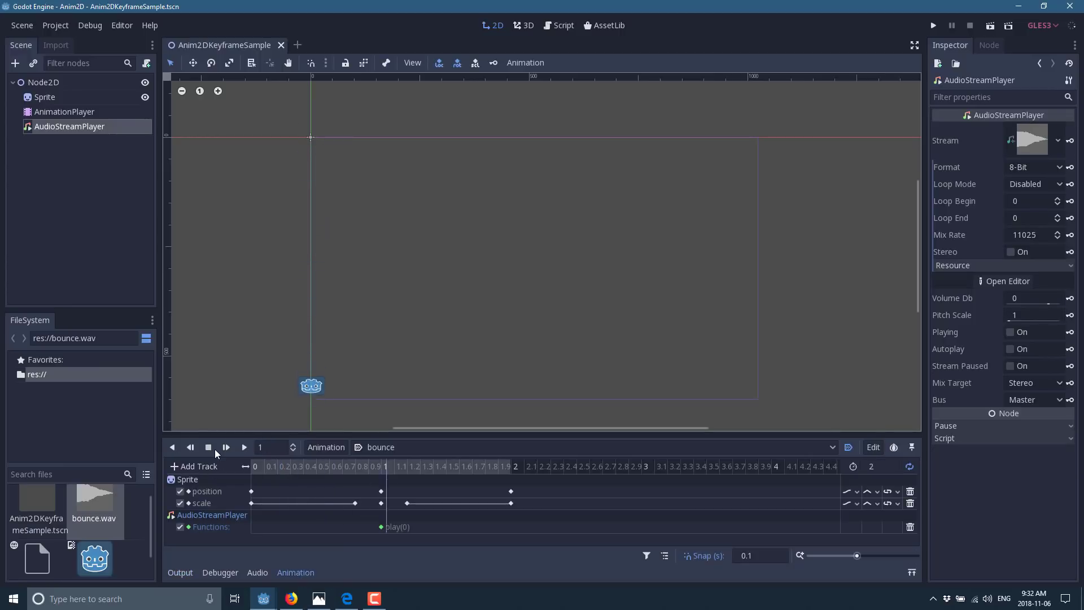
left_click(172, 448)
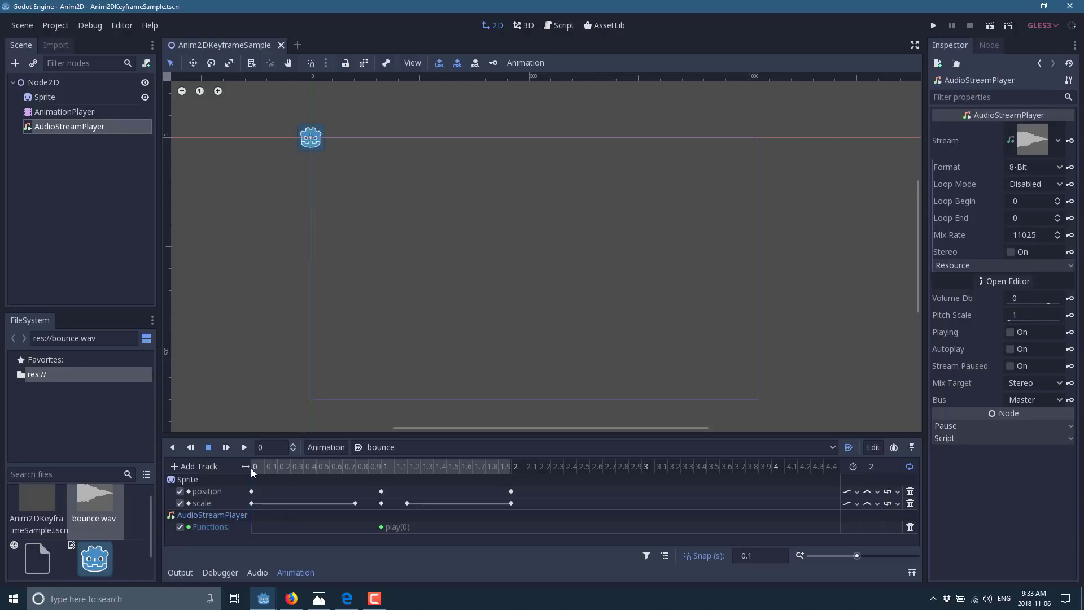
left_click(382, 528)
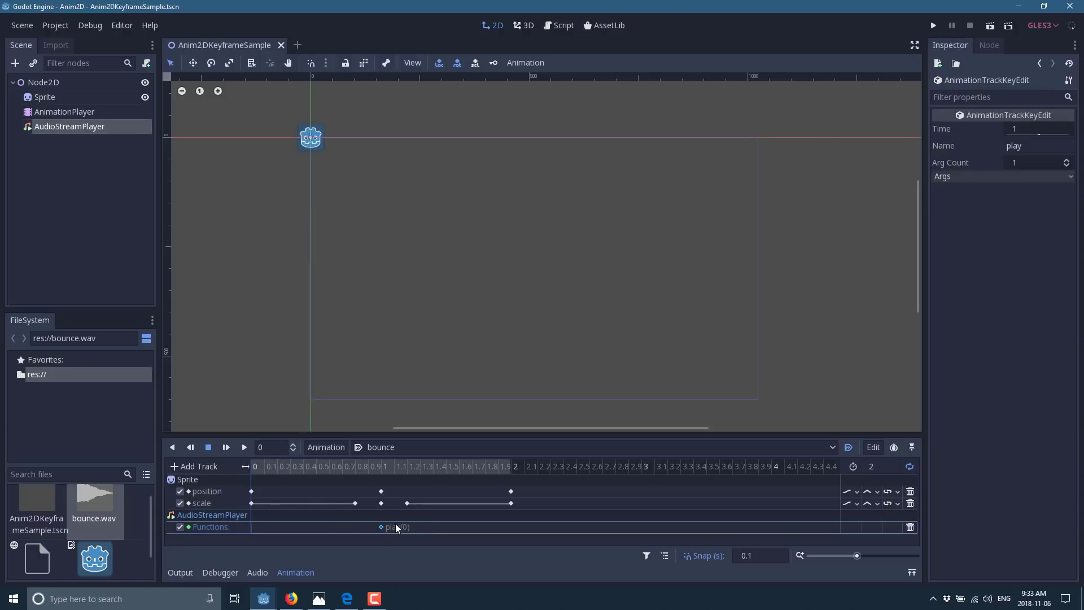
left_click(387, 525)
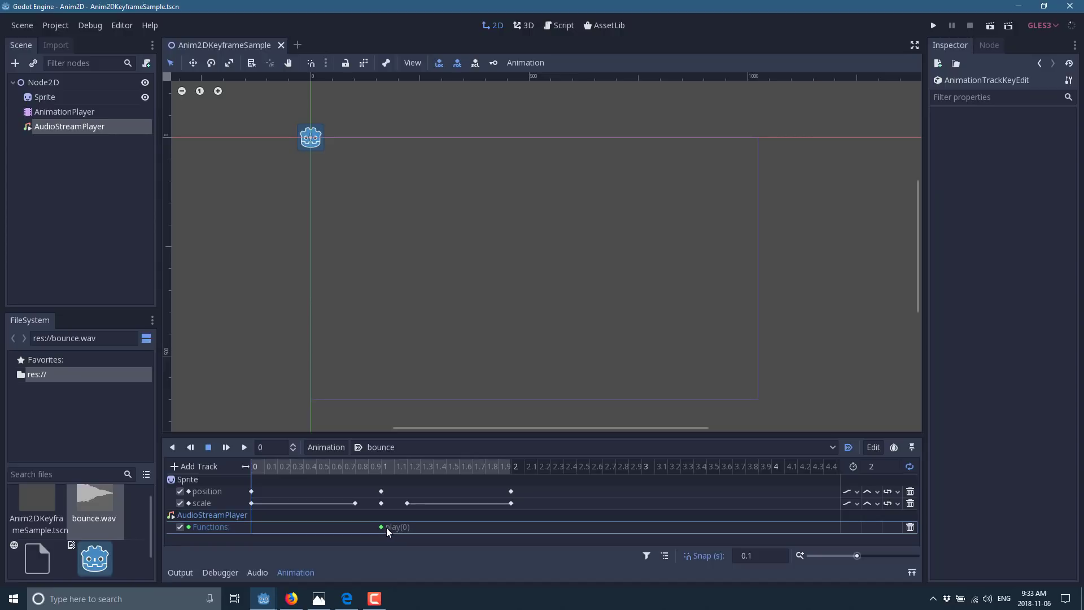
left_click(381, 527)
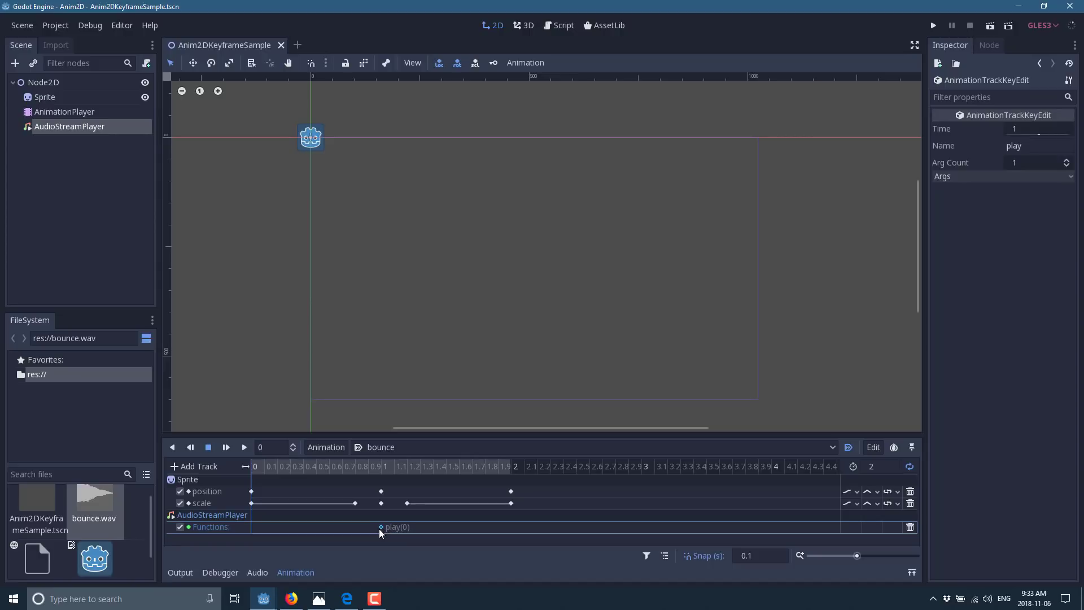
left_click(1061, 175)
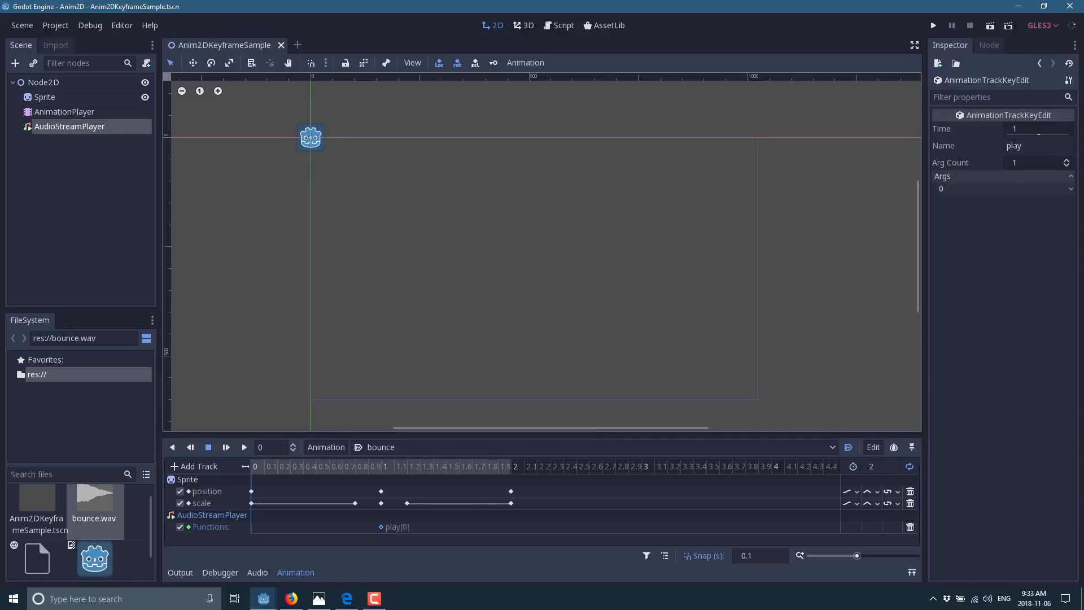
double_click(1033, 146)
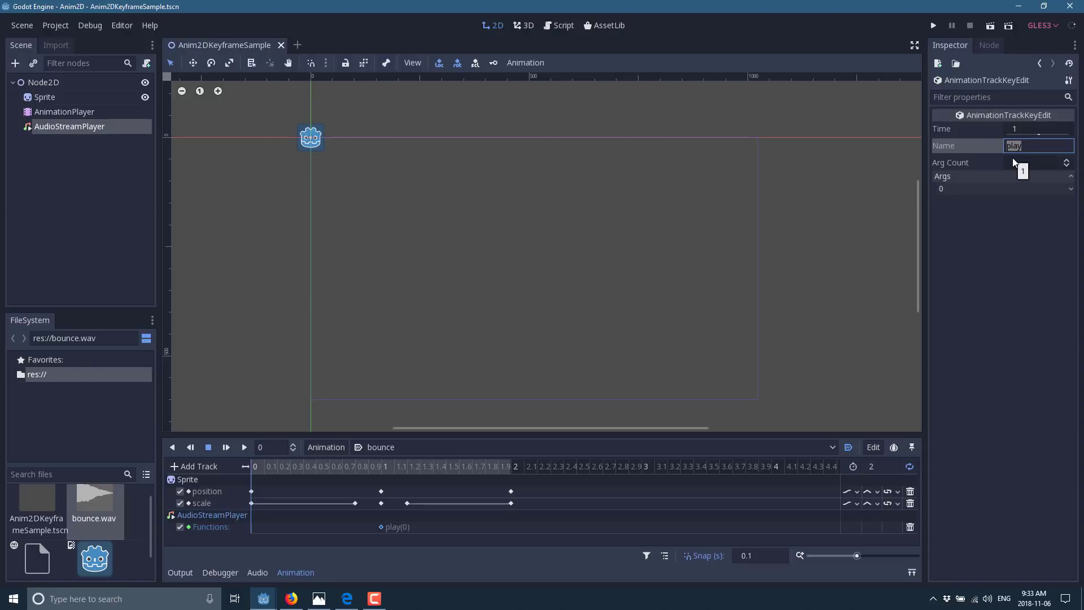
left_click(1071, 189)
left_click(1072, 190)
left_click(1071, 190)
left_click(1068, 207)
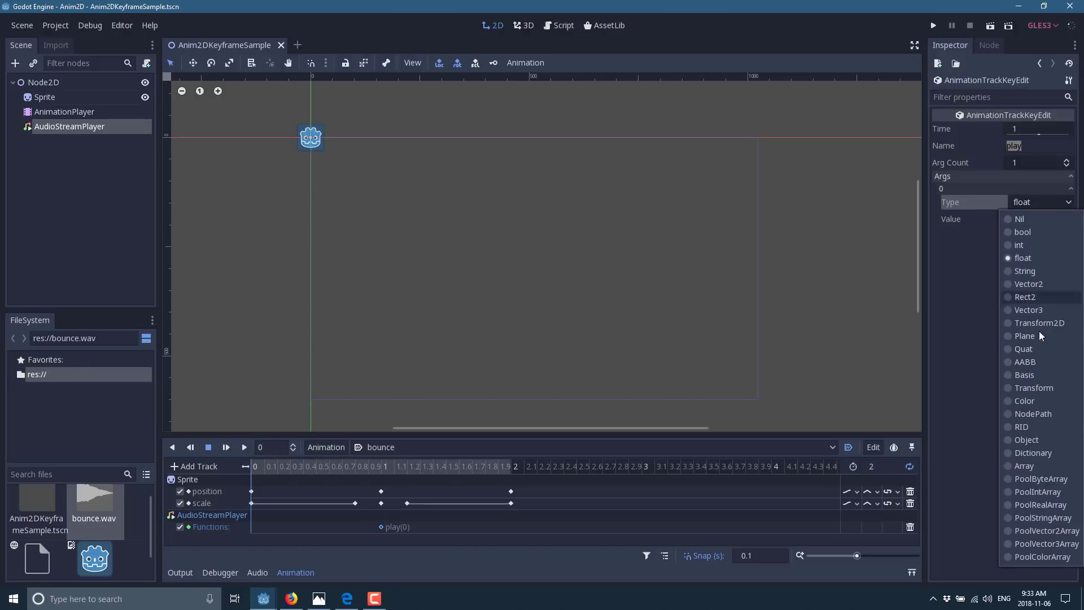
left_click(967, 339)
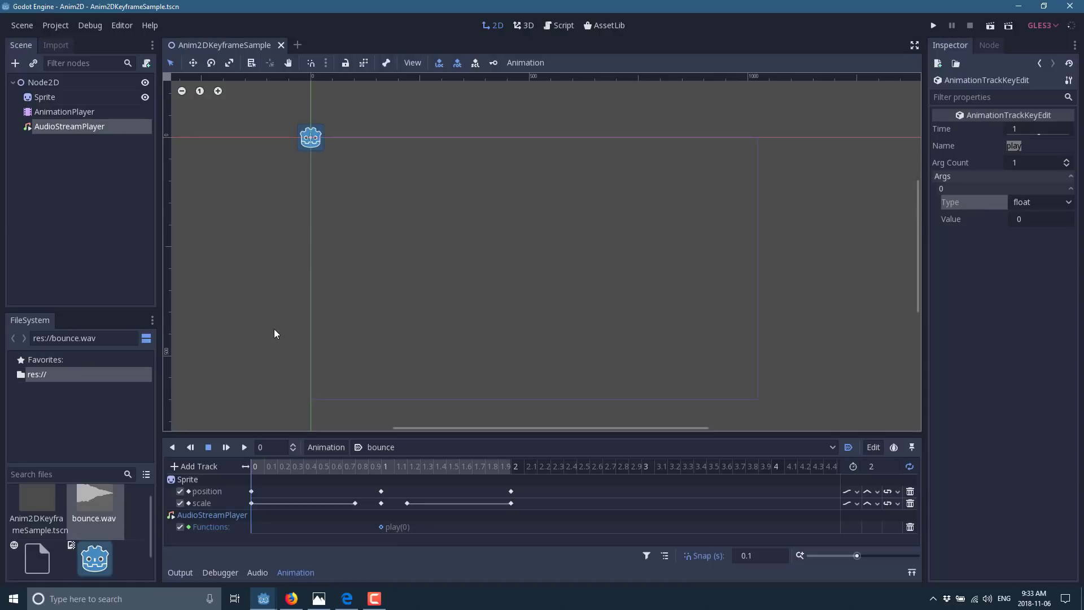
Delete the AudioStreamPlayer's function call track from the bounce animation.
left_click(192, 518)
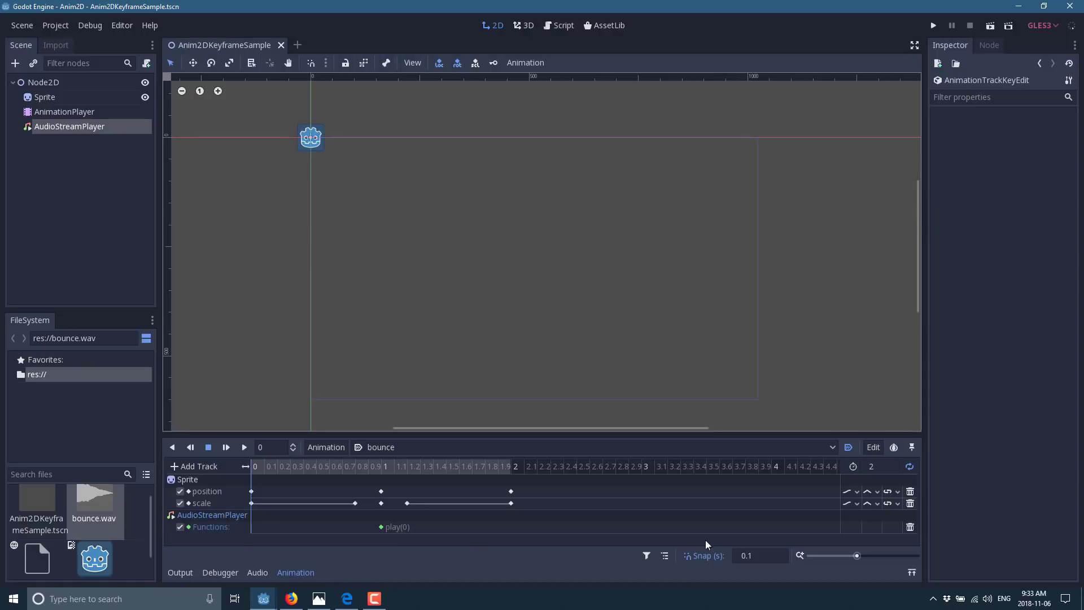
left_click(911, 528)
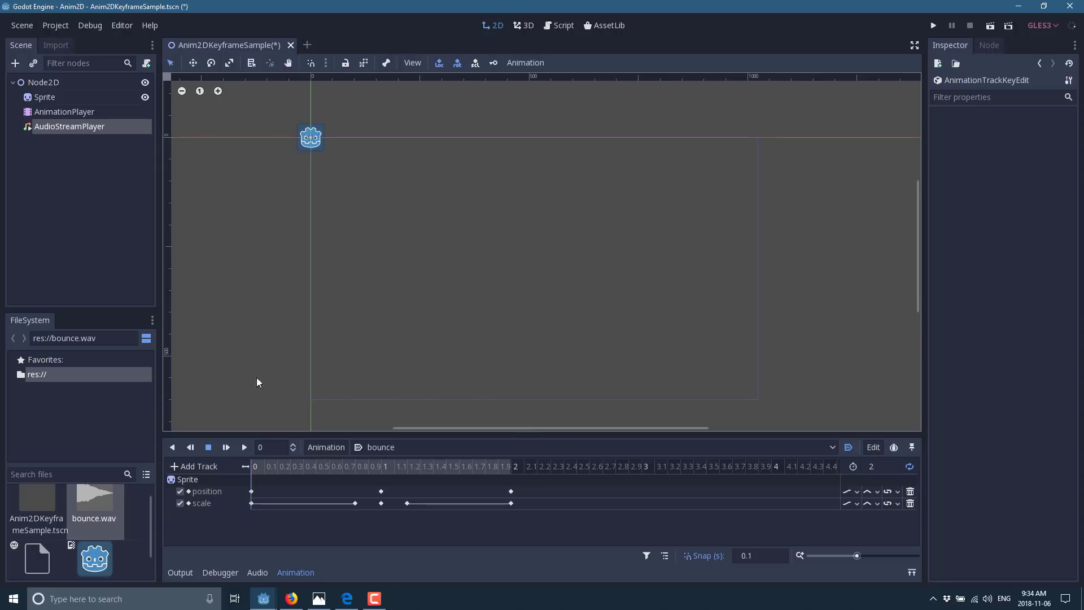
Add an audio playback track for the AudioStreamPlayer node to the bounce animation.
left_click(175, 466)
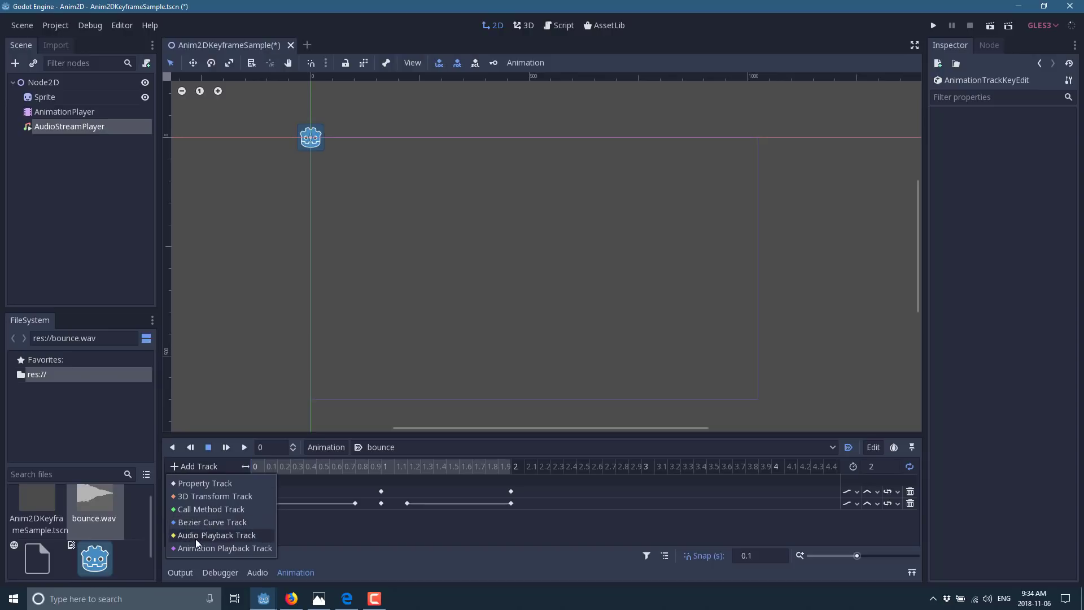
left_click(217, 535)
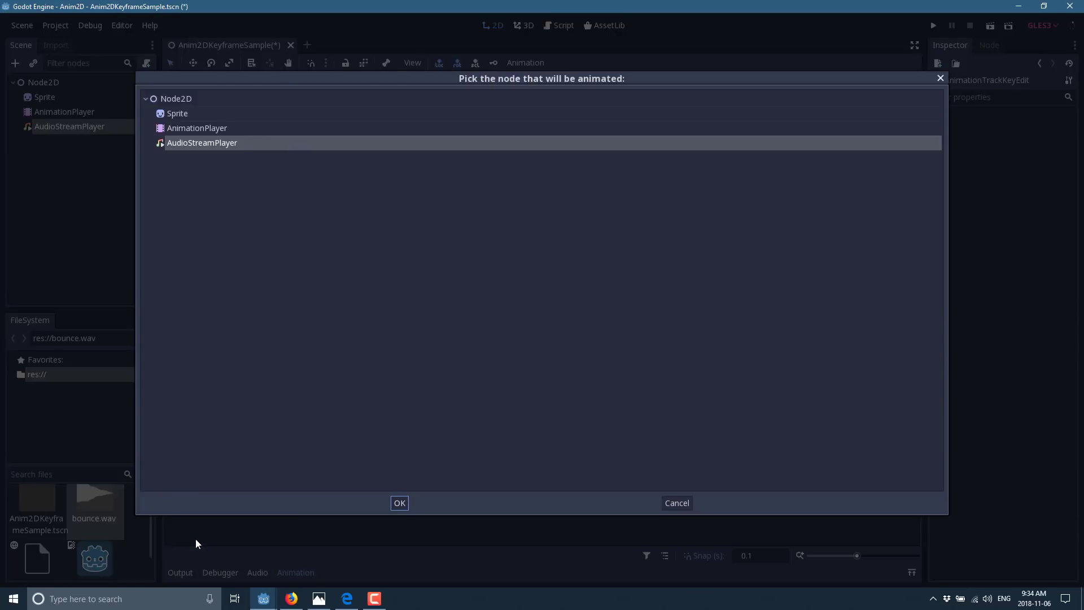
double_click(208, 144)
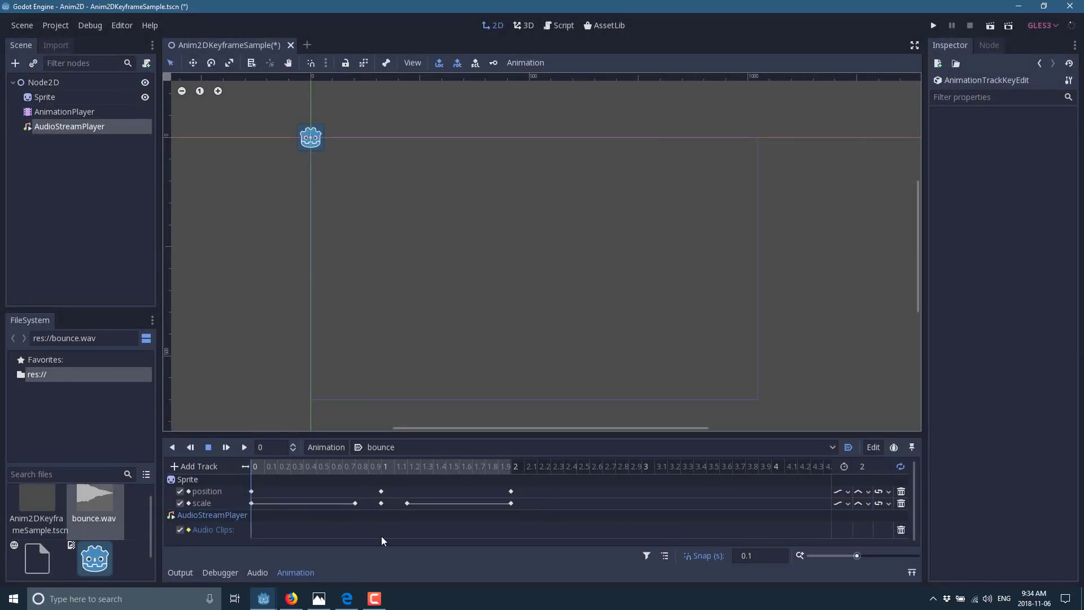
Insert a key at 1 second on the Audio Clips track and load bounce.wav as its stream.
left_click(382, 468)
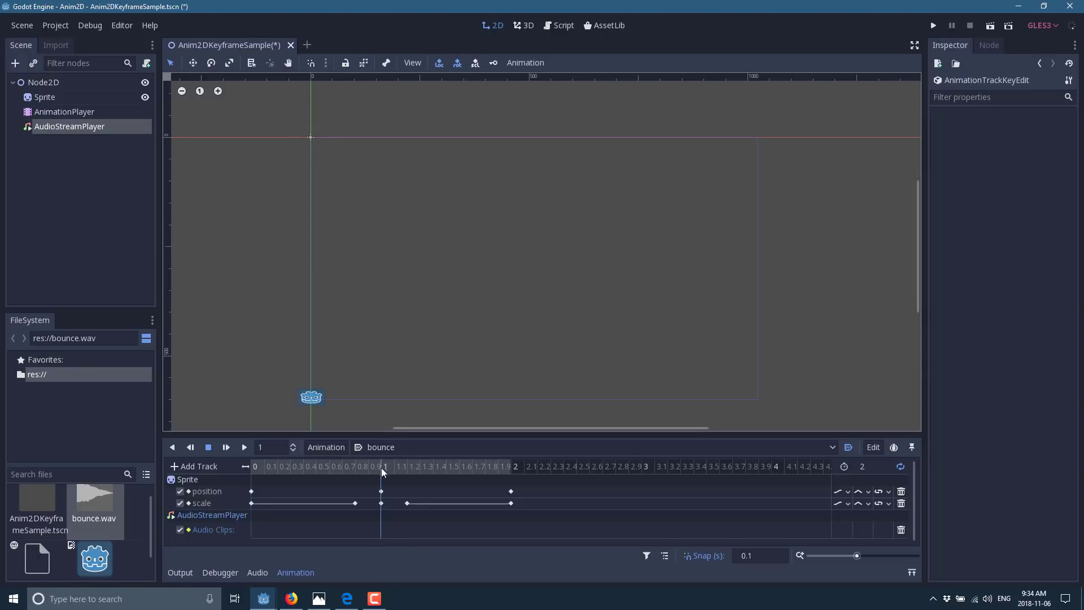
right_click(381, 533)
left_click(398, 544)
left_click(382, 530)
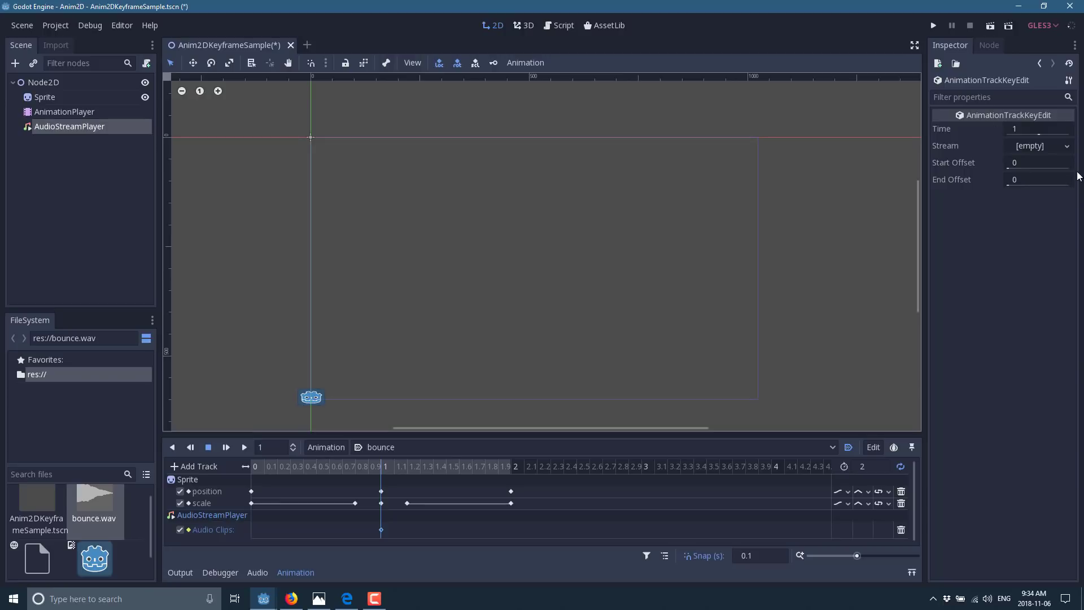
left_click(1067, 146)
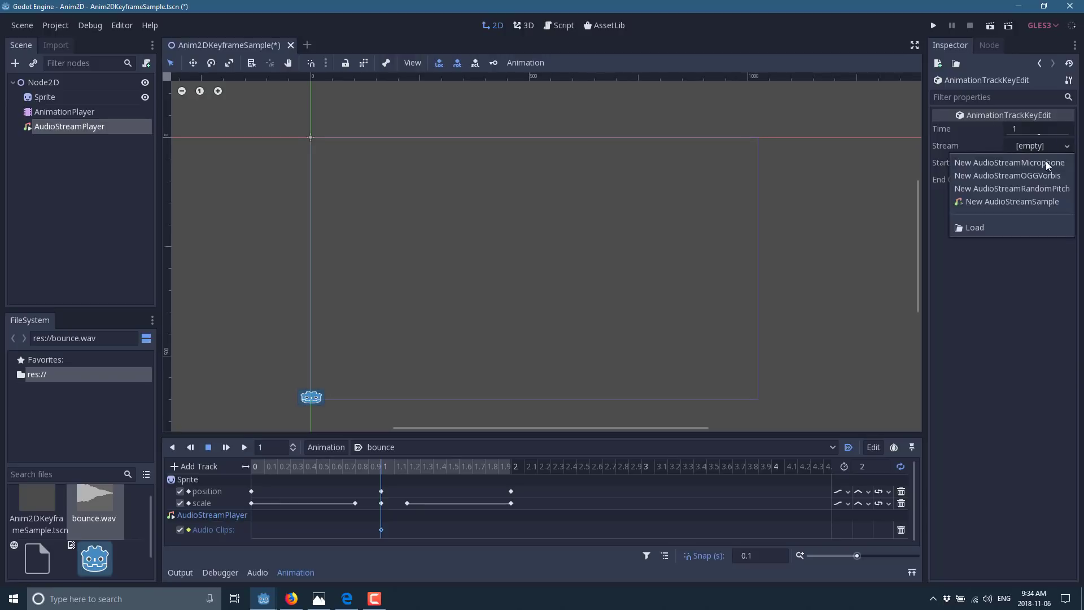
left_click(983, 229)
double_click(314, 150)
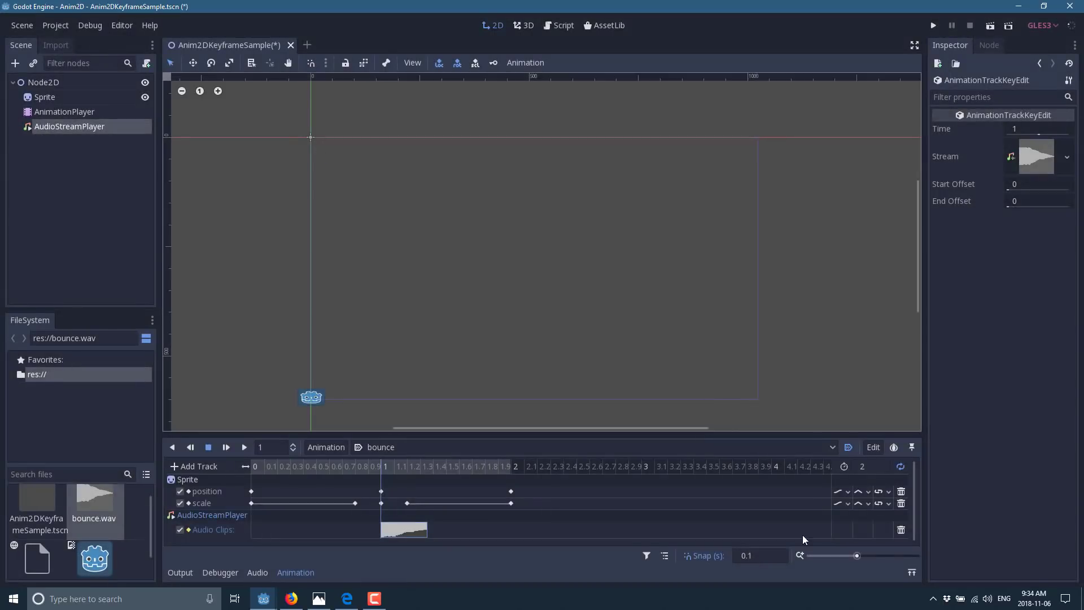
left_click(389, 535)
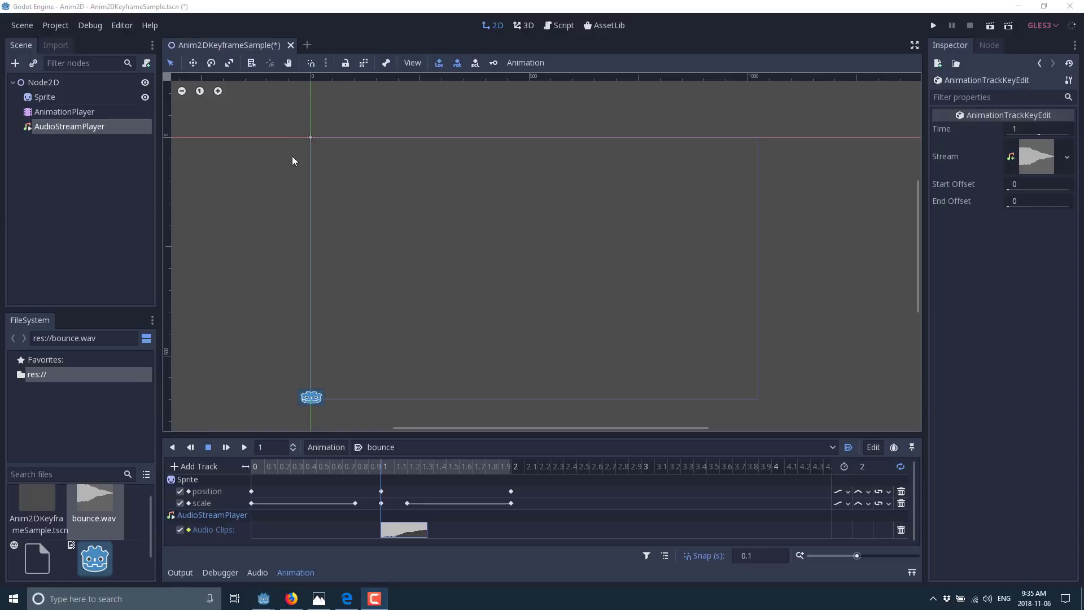
Turn off autoplay on load for the bounce animation and attach a new GDScript with the default template to Node2D.
left_click(70, 115)
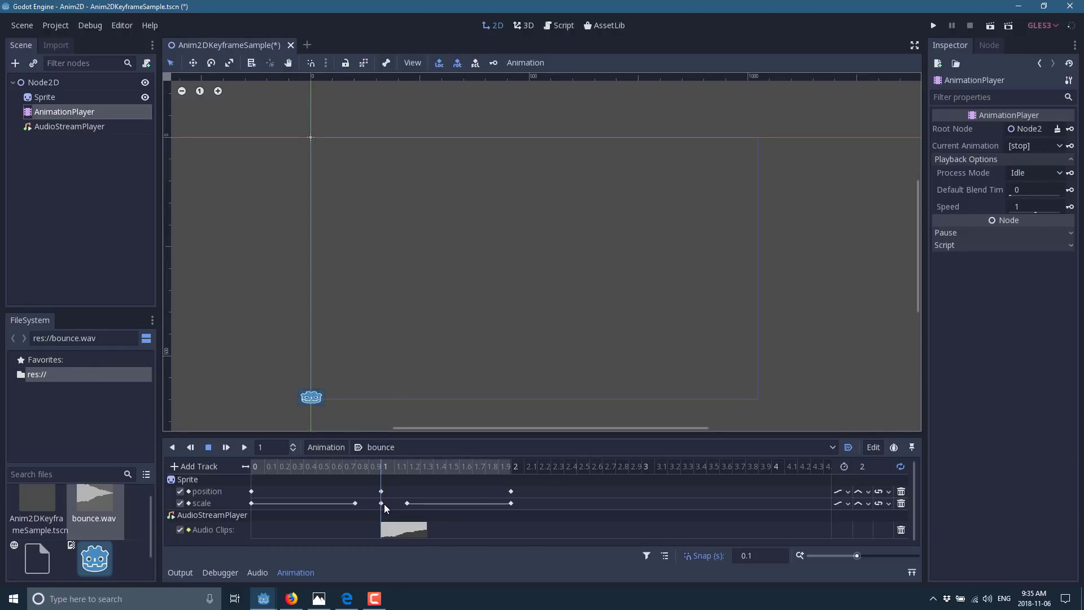
left_click(849, 447)
left_click(44, 83)
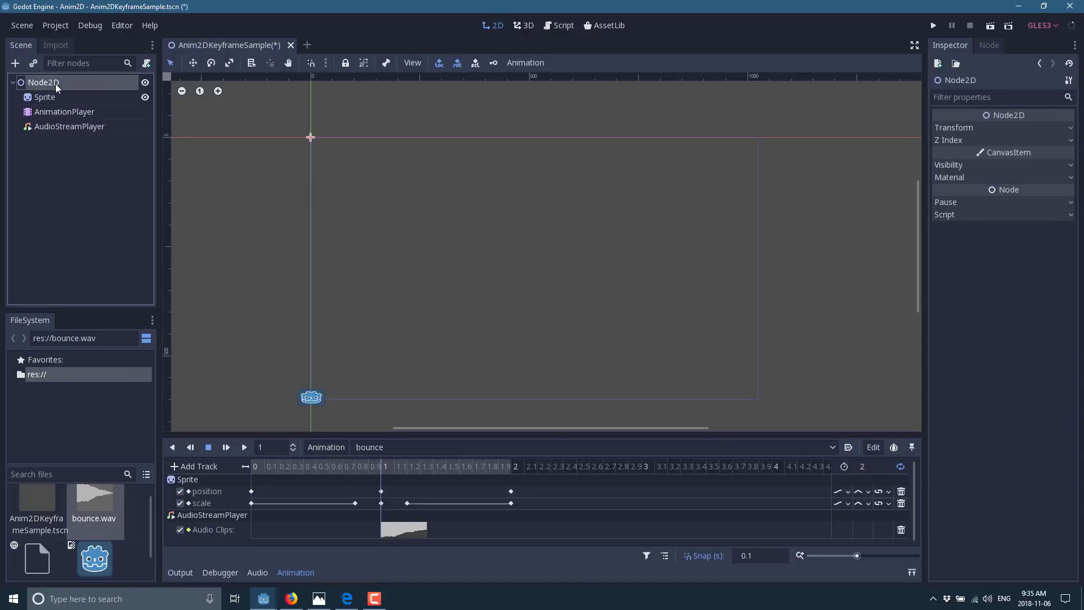
right_click(57, 88)
left_click(96, 139)
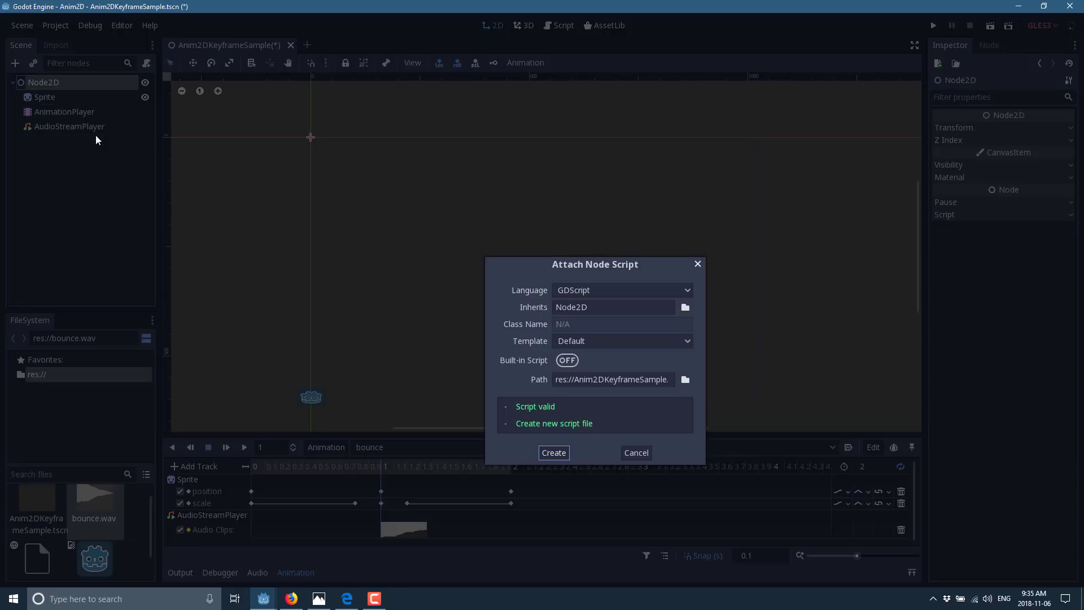
left_click(559, 453)
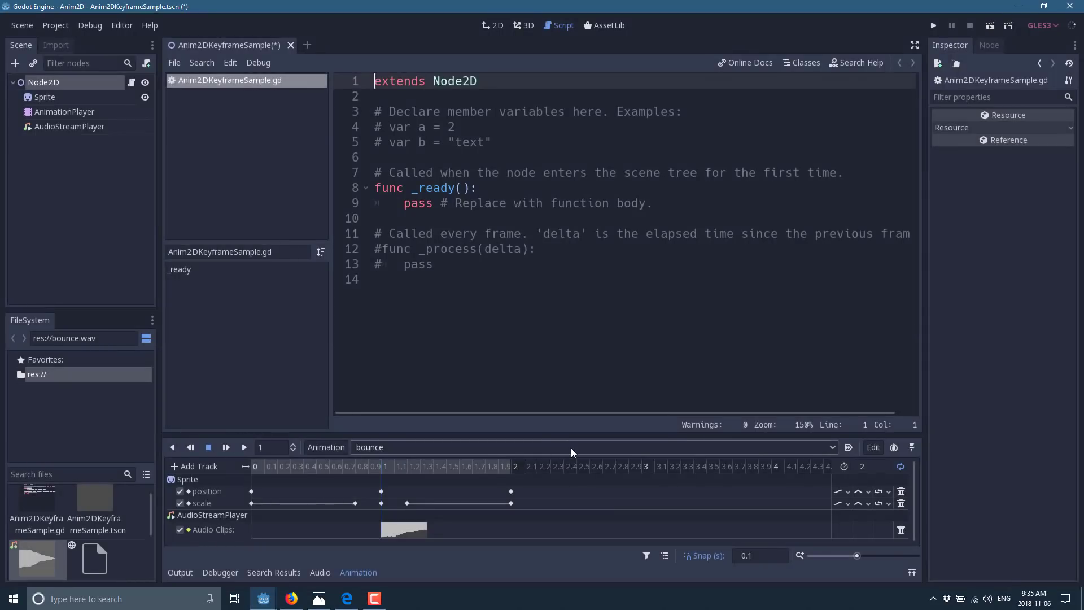
Strip the script of its comments, sample variables, _process stub and pass line, keeping only "extends Node2D" and the _ready function header.
left_click(556, 288)
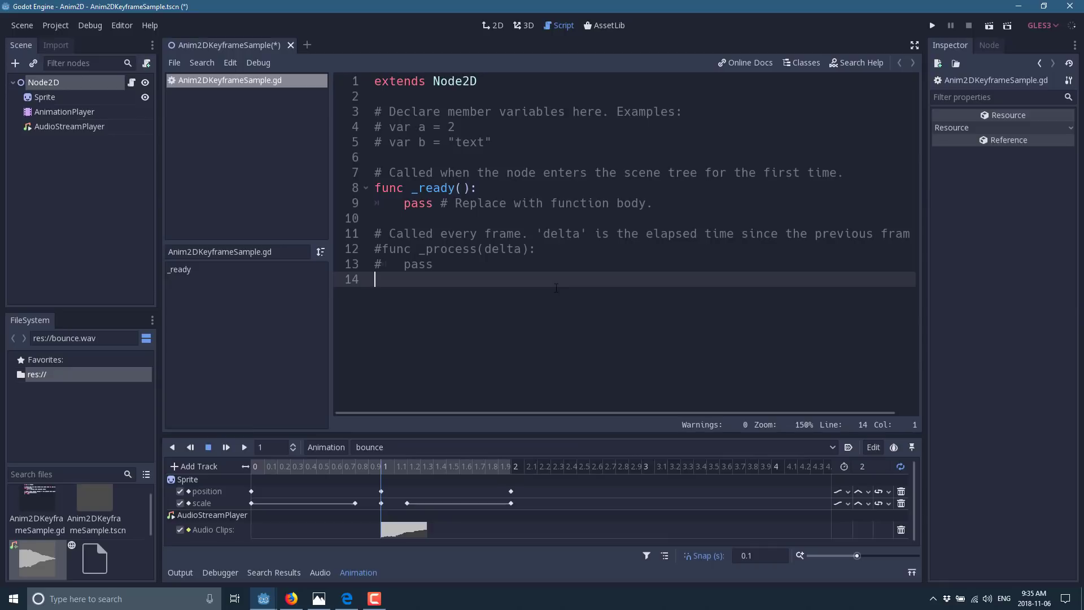
left_click_drag(556, 288, 252, 208)
key("BackSpace")
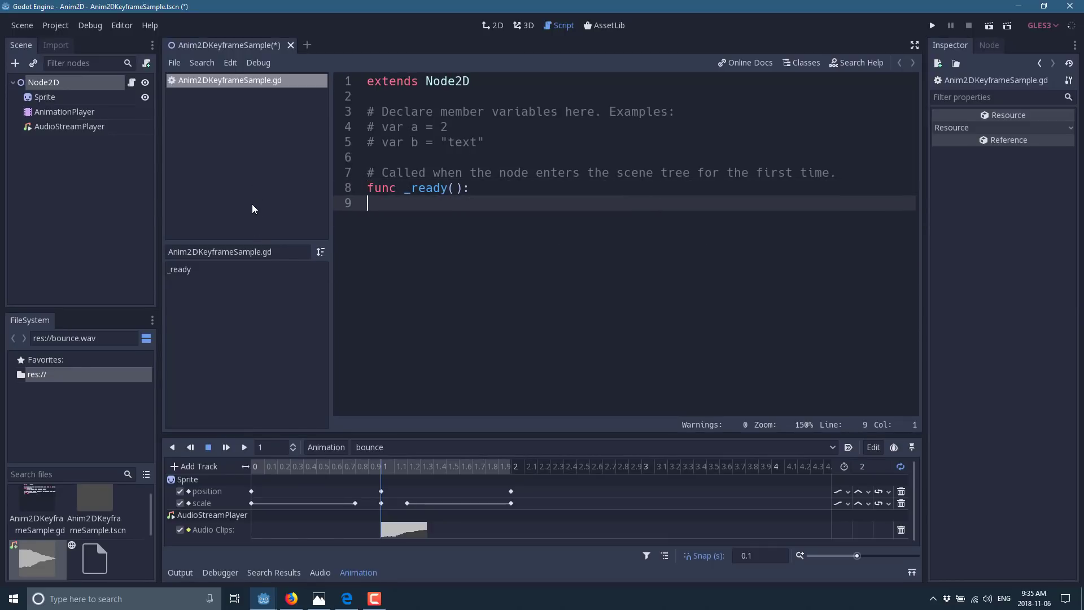
key("Up")
key("Up")
key("shift+Up")
key("shift+Up")
key("shift+Up")
key("shift+Up")
key("shift+Up")
key("BackSpace")
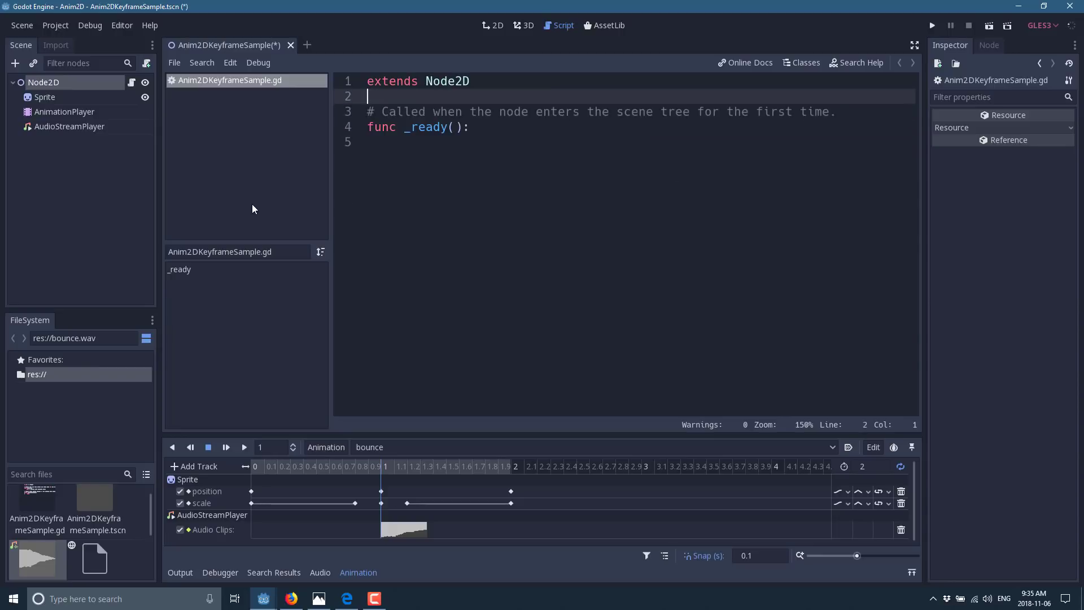
key("Delete")
key("shift+End")
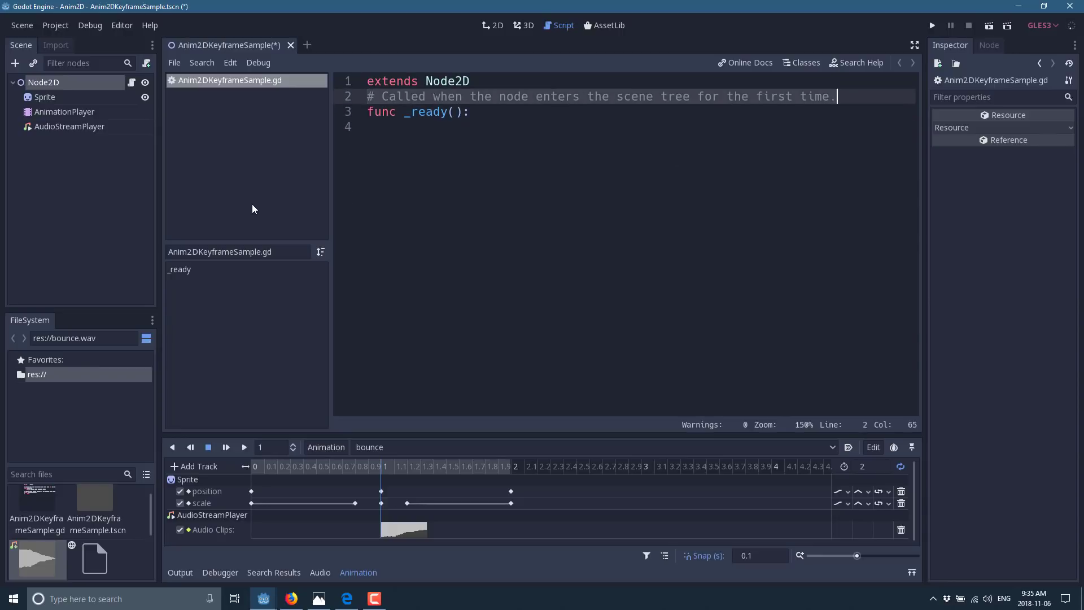
key("BackSpace")
key("Down")
key("Down")
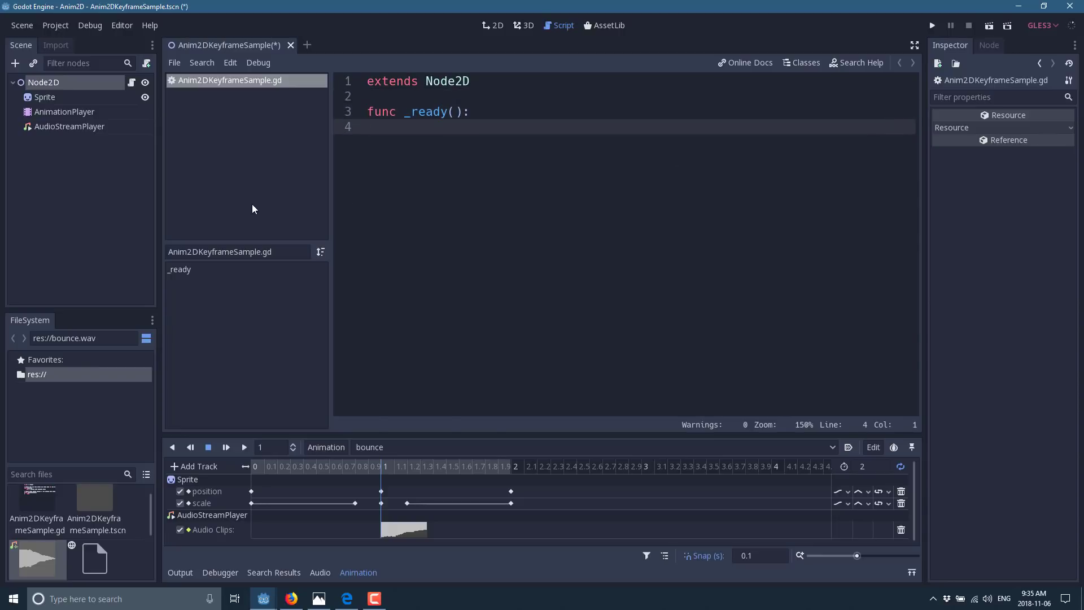
Write $AnimationPlayer.play("bounce") as the body of the _ready function.
key("Tab")
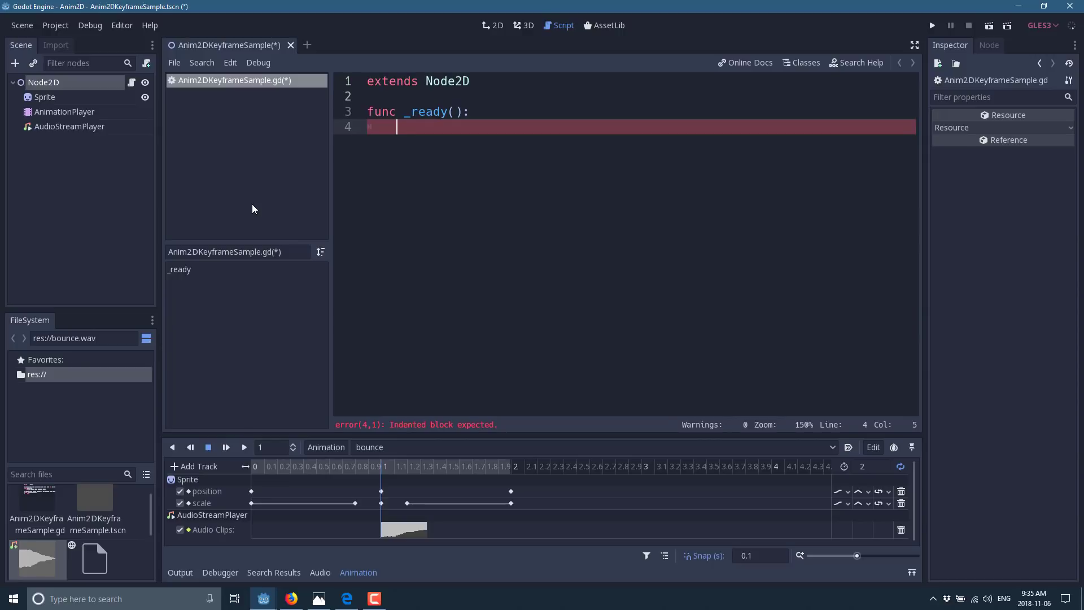
type("$An")
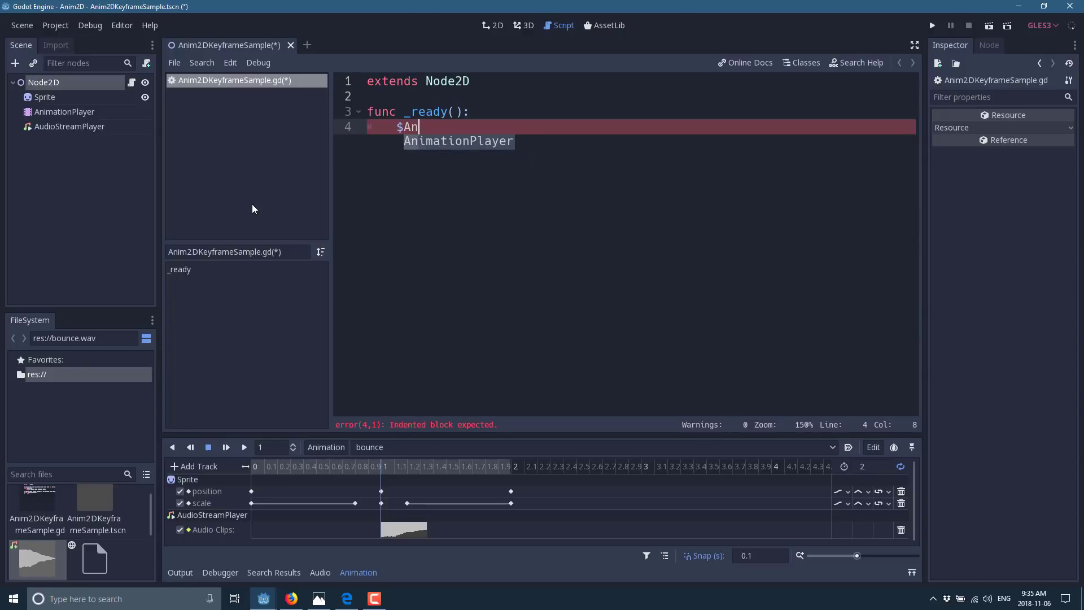
type("imationPlayer.play(\"")
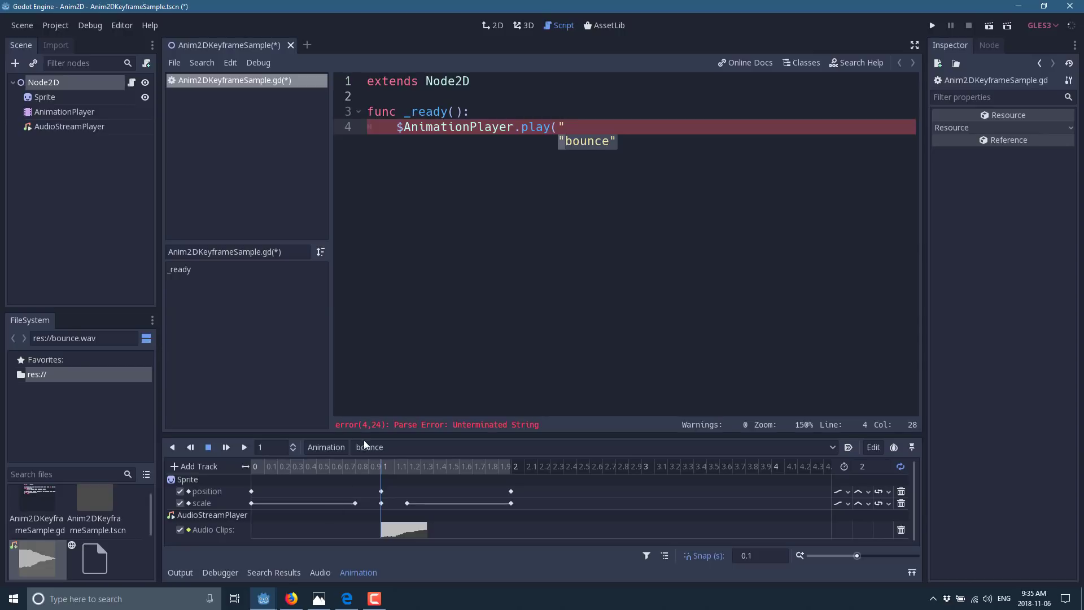
left_click(602, 142)
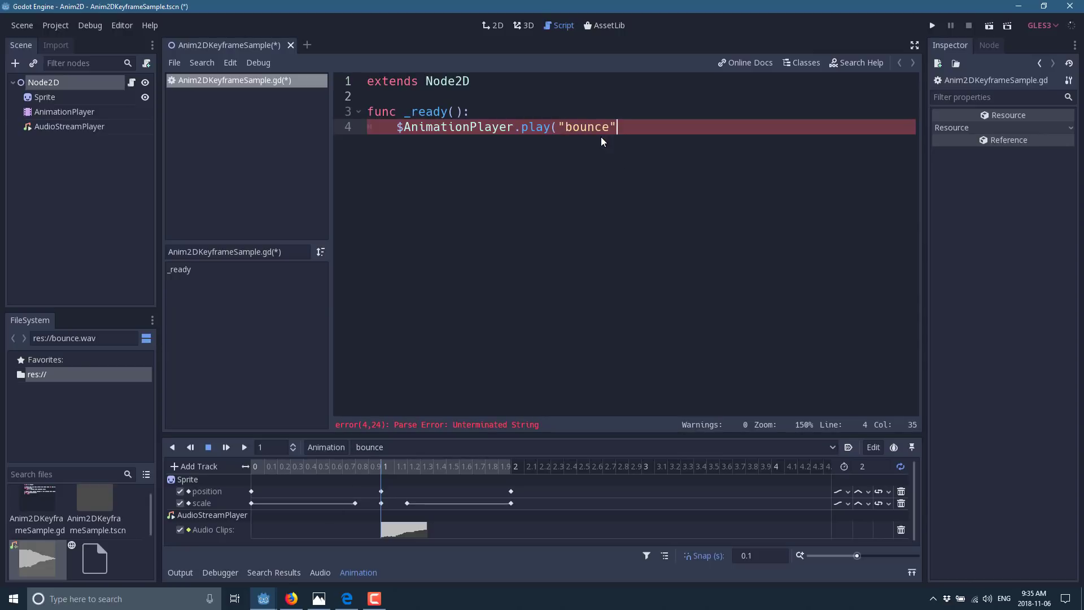
type(")")
Run the project to test the script-started bounce animation, and close the game window.
left_click(933, 25)
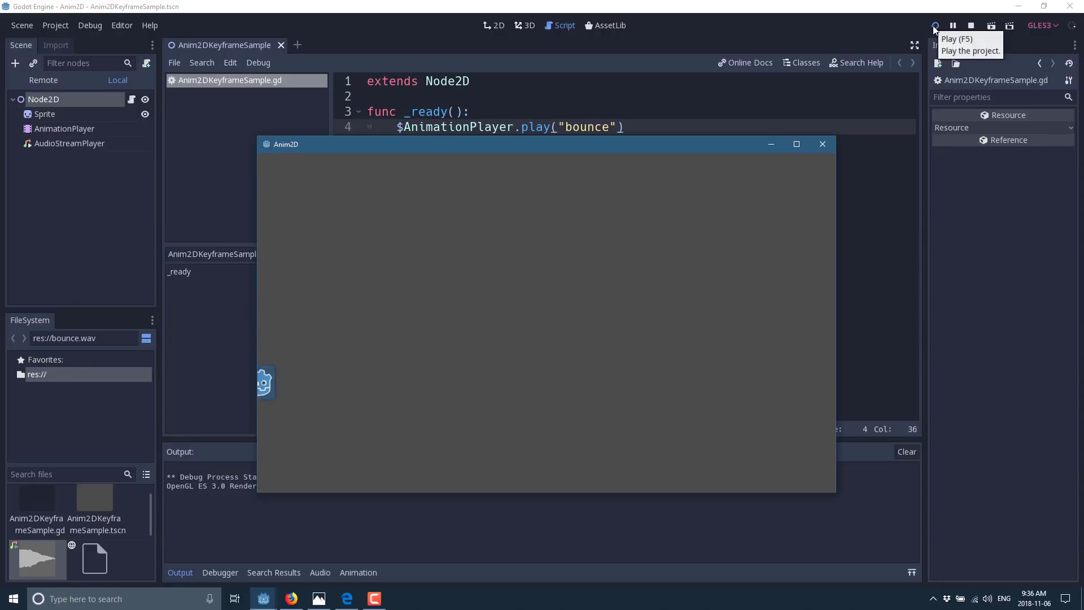
left_click(829, 152)
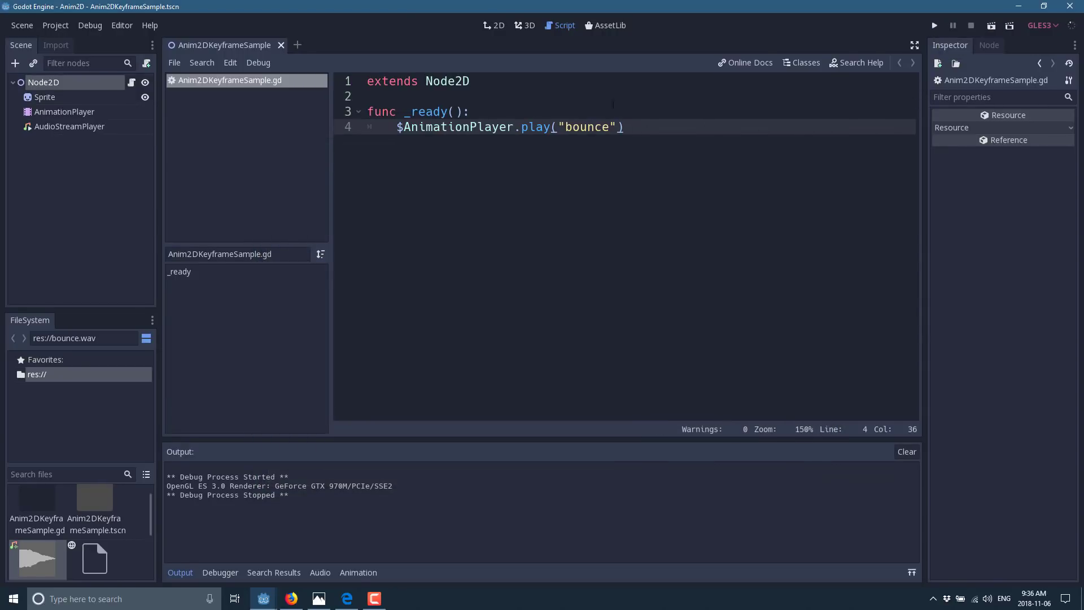
Show the bounce animation's timeline again and delete the AudioStreamPlayer's Audio Clips track.
left_click(364, 571)
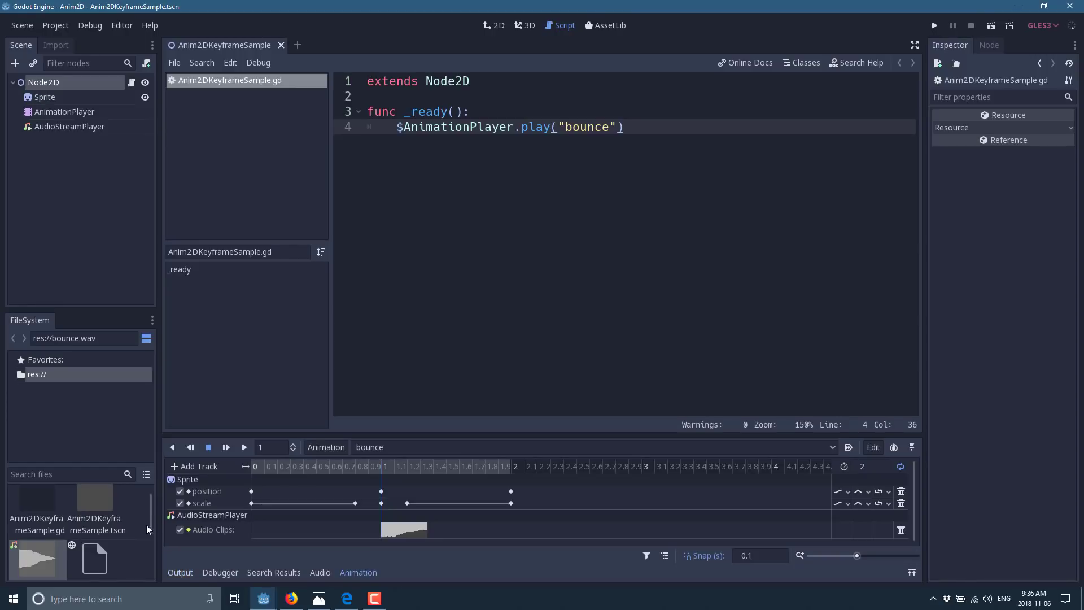
left_click(901, 530)
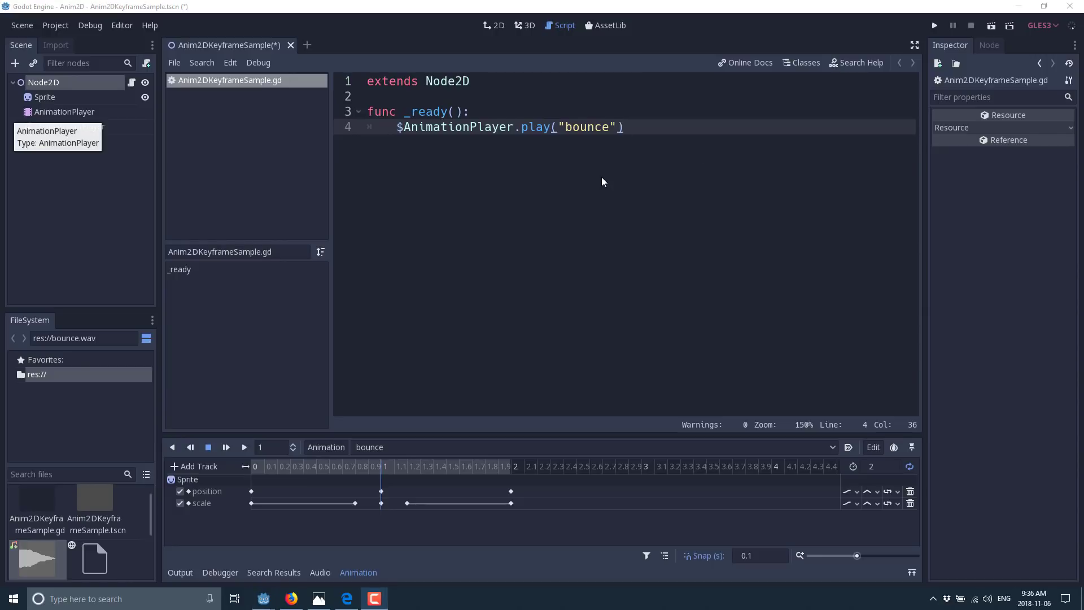
Connect the AnimationPlayer's animation_finished signal to Node2D with the generated method _on_AnimationPlayer_animation_finished.
left_click(69, 117)
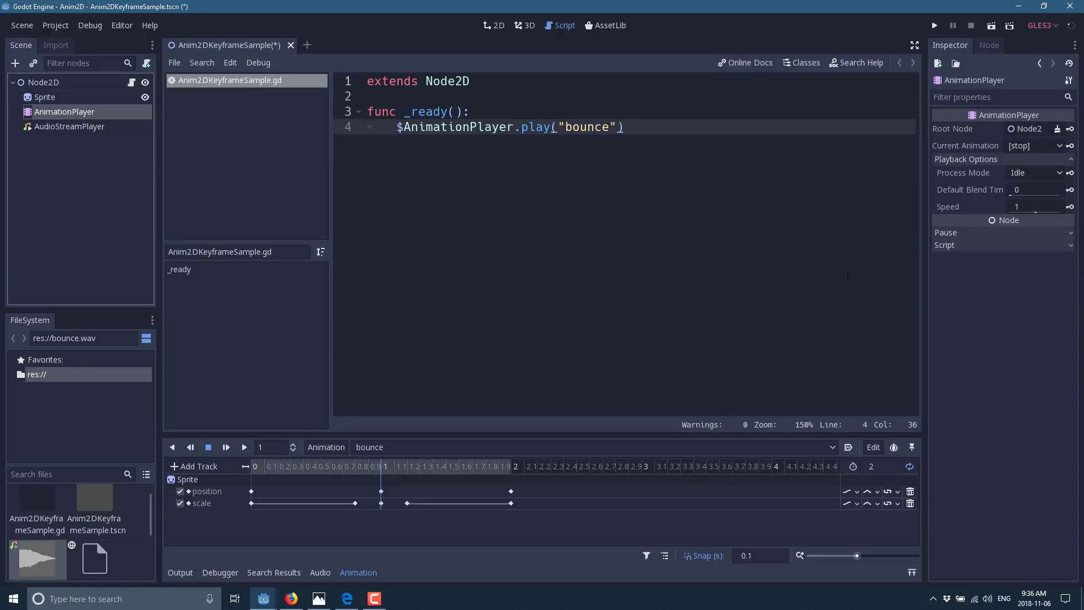
left_click(989, 45)
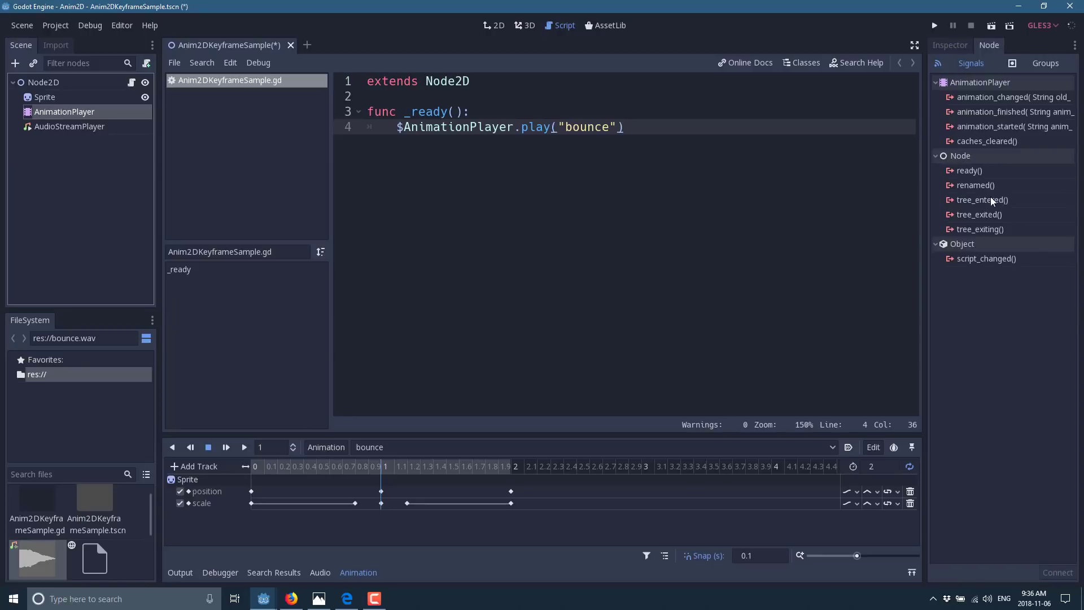
left_click(1009, 127)
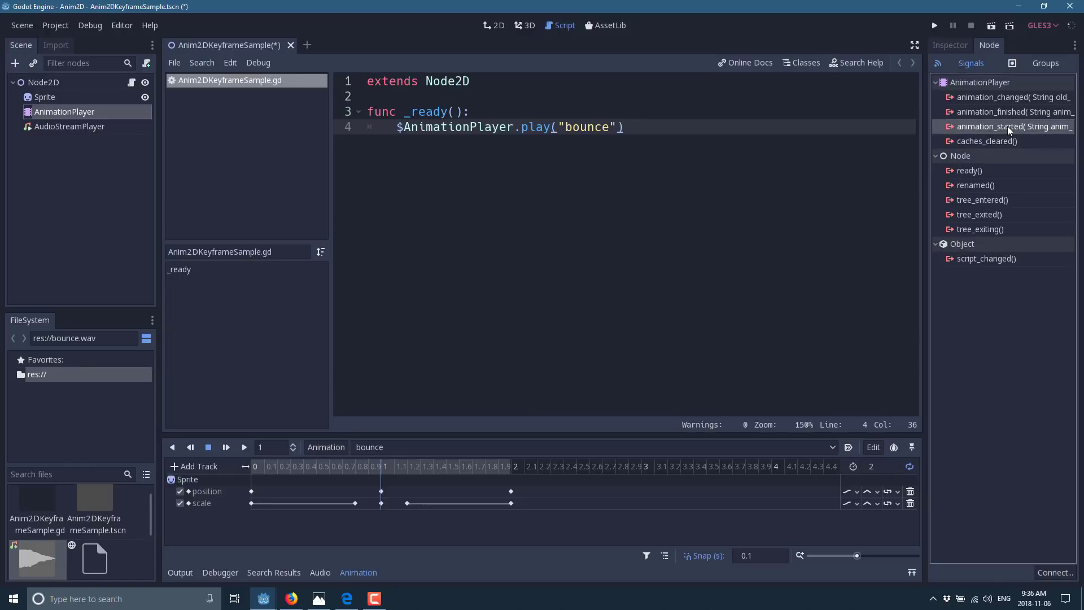
double_click(1009, 114)
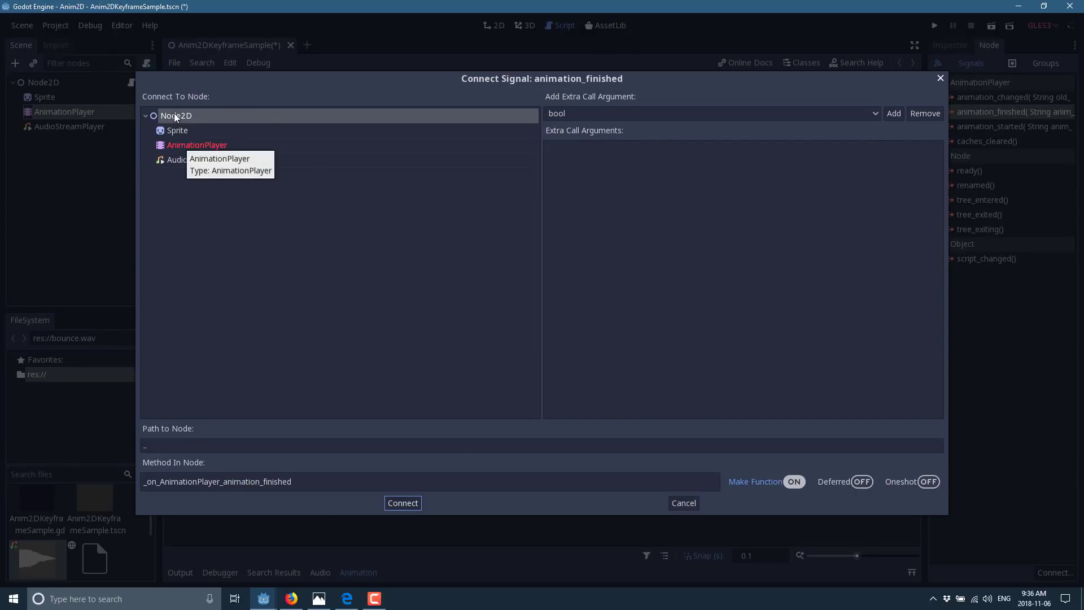
left_click(403, 503)
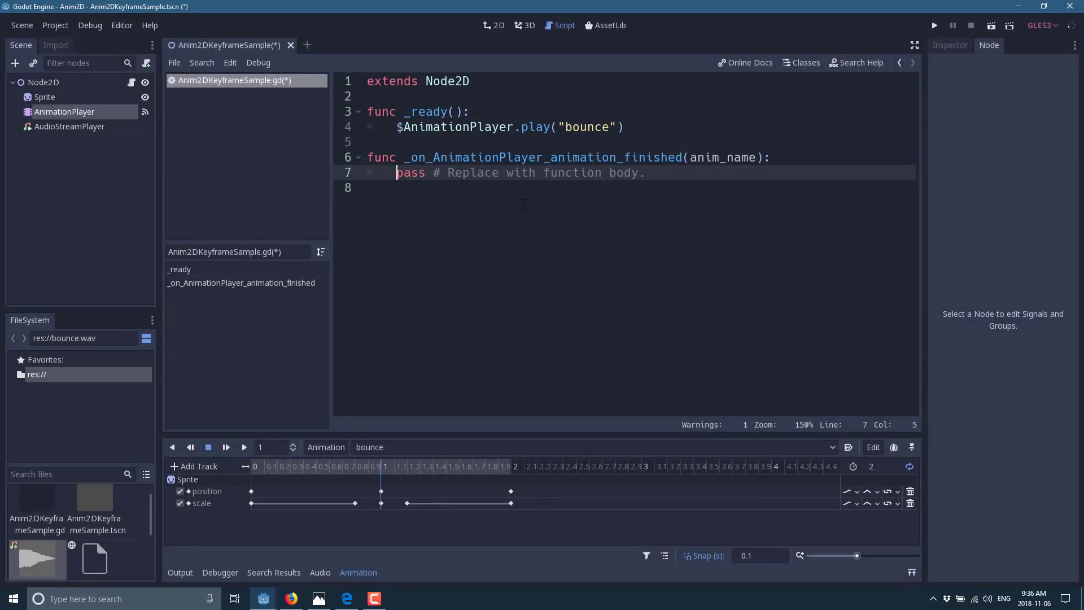
Replace the animation_finished handler's placeholder body with print("Animation " + anim_name + " finished playing").
key("End")
key("shift+Home")
type("print(")
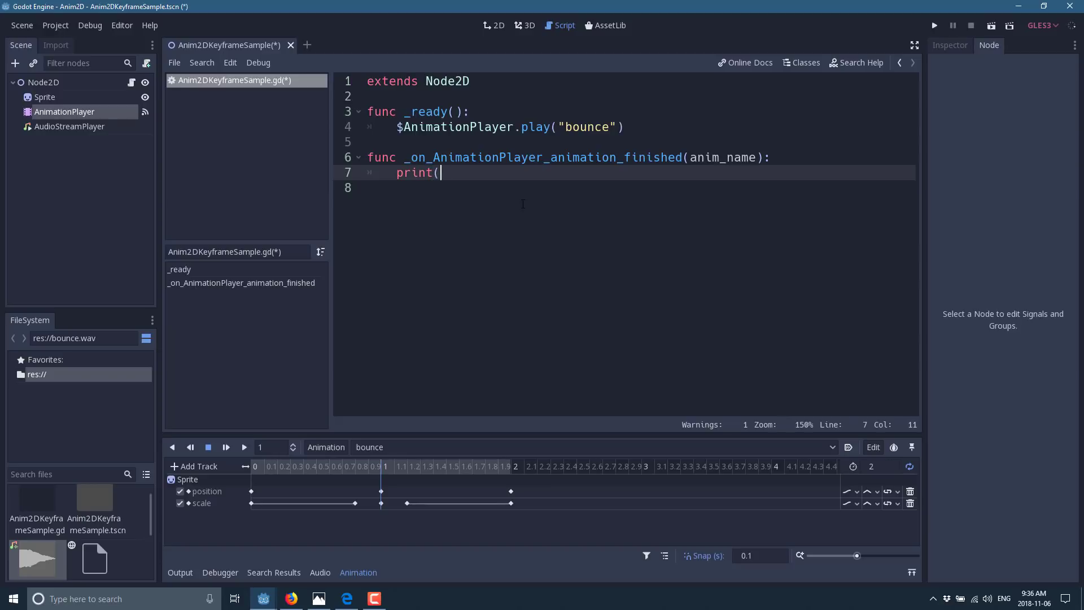
type("\"Animation\"")
key("BackSpace")
type("\" +")
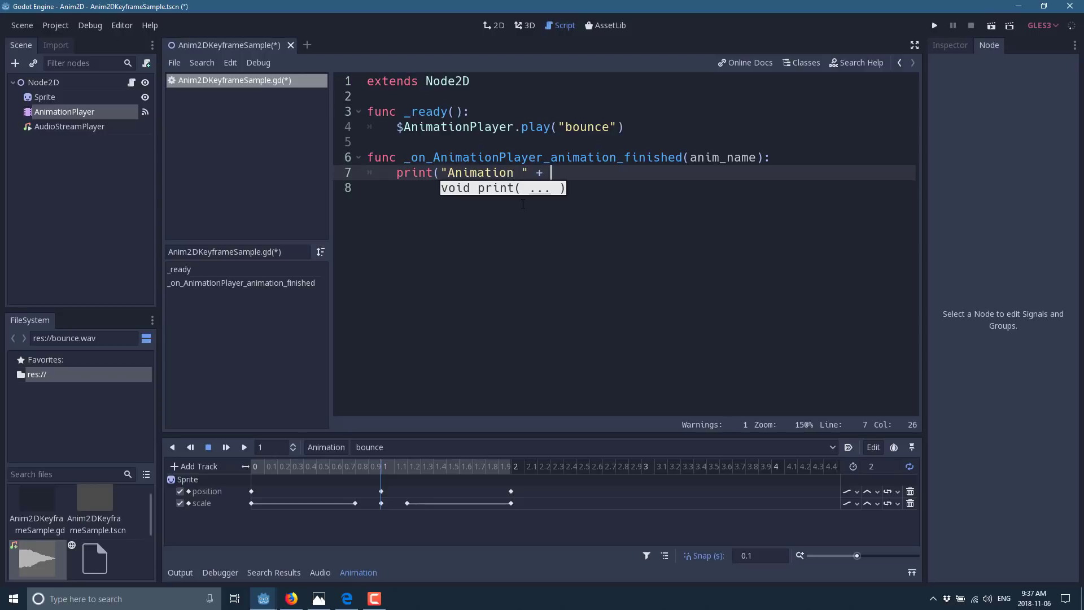
double_click(736, 158)
key("ctrl+c")
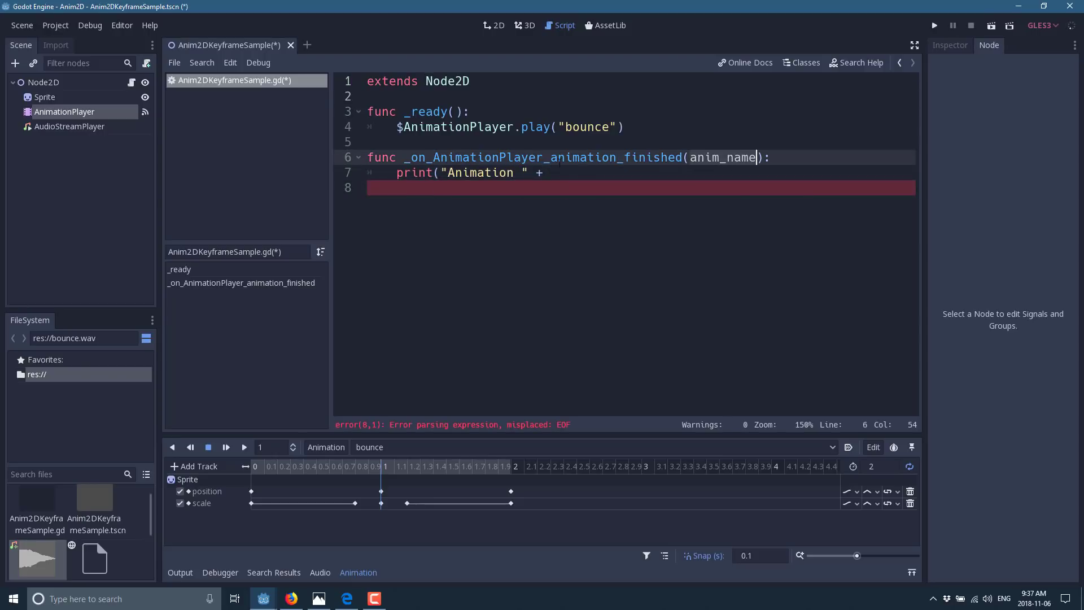
left_click(612, 172)
key("ctrl+v")
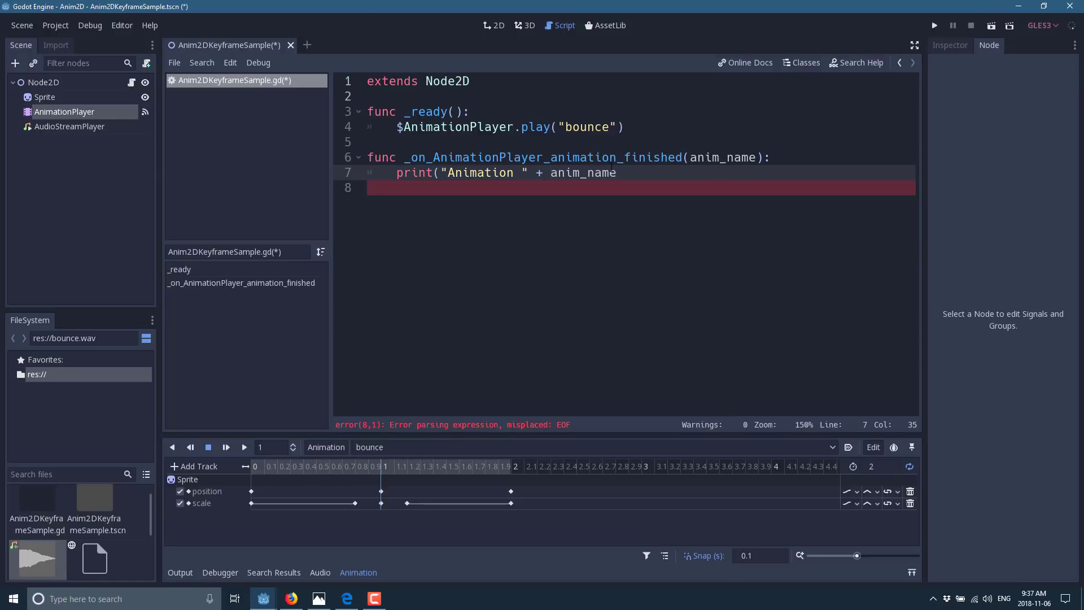
type("+ \" finished playing\")")
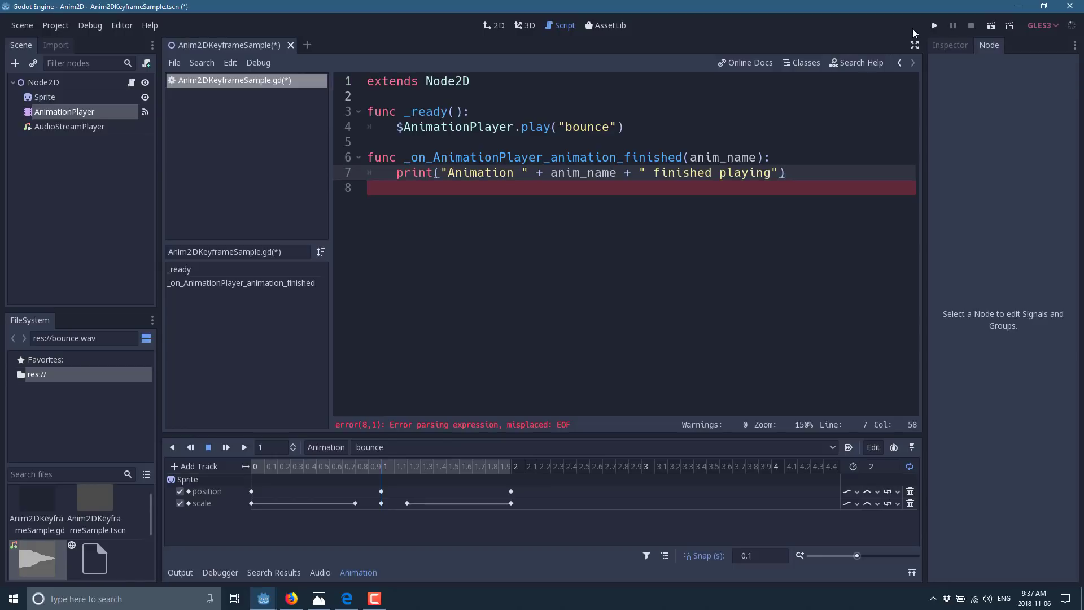
Run the project to check the output for the animation-finished message, and stop it.
left_click(934, 26)
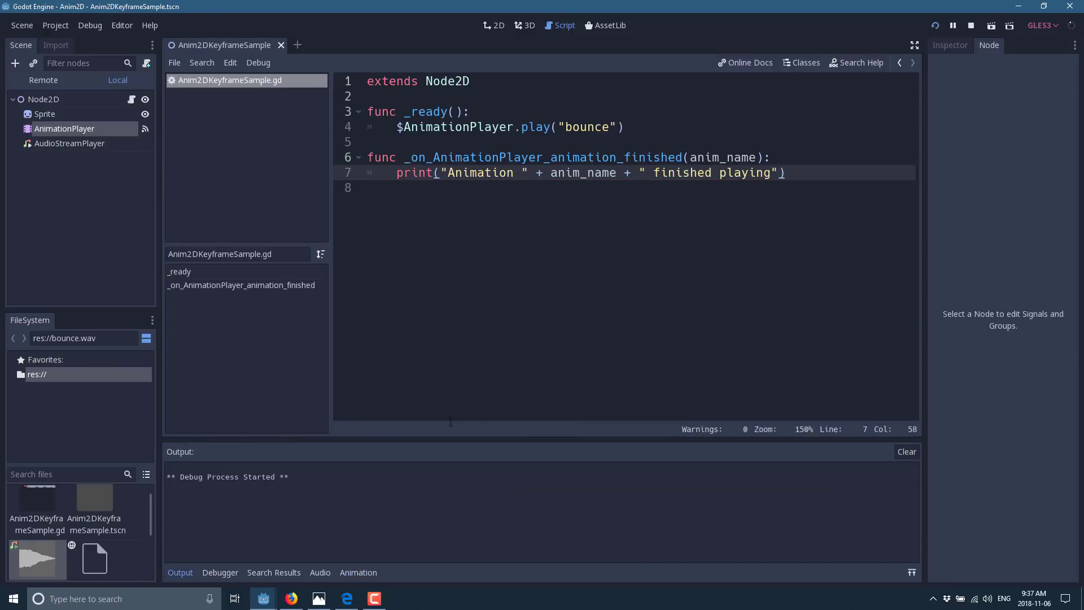
left_click(298, 541)
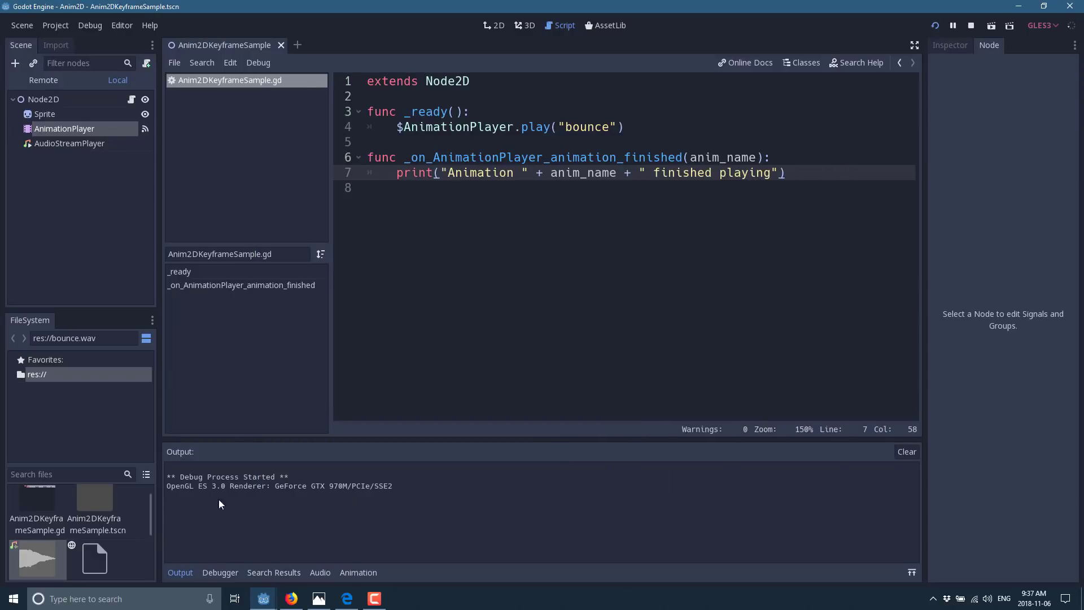
left_click(971, 26)
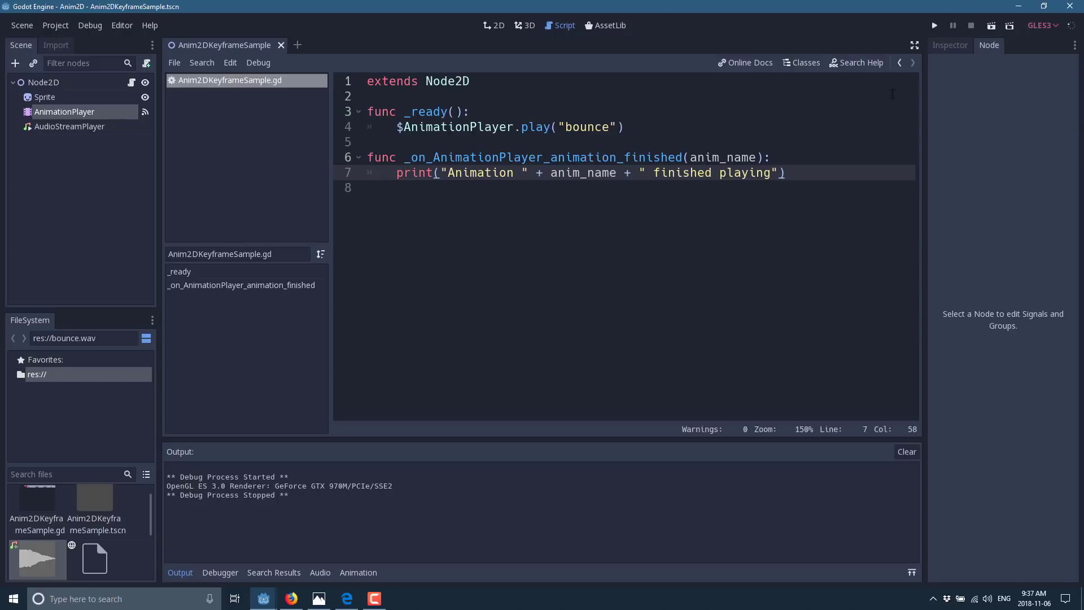
Turn off looping for the AnimationPlayer's bounce animation and run the project again to check the output.
left_click(88, 126)
left_click(81, 117)
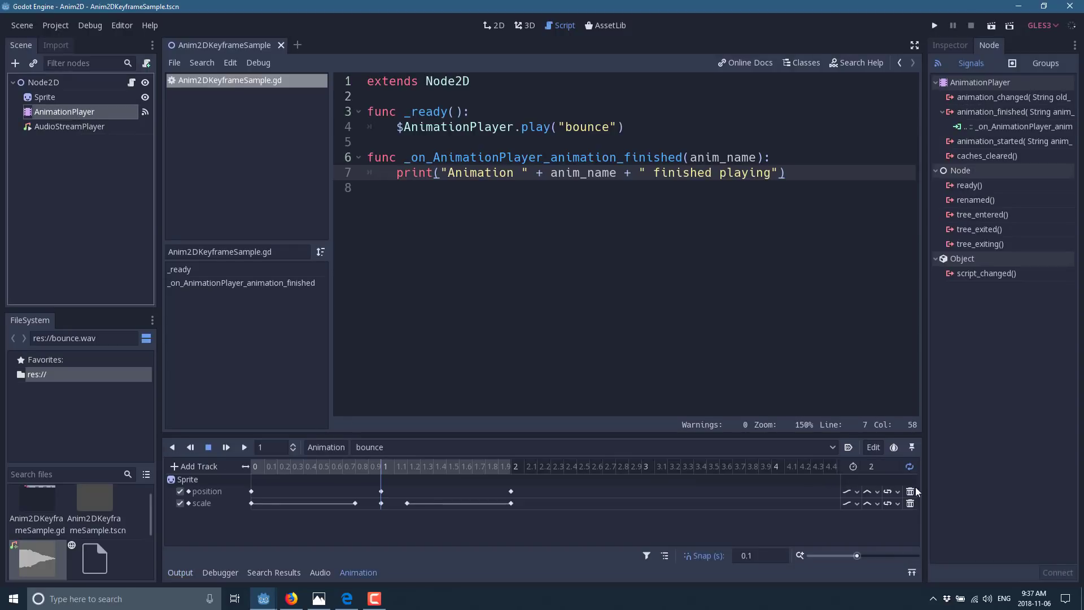
left_click(909, 468)
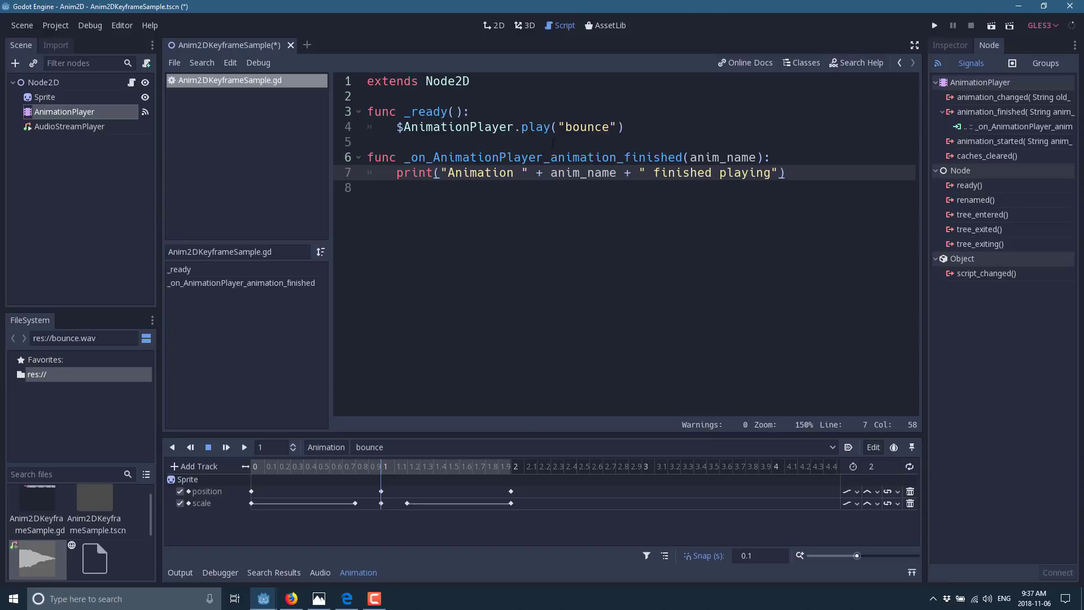
left_click(935, 25)
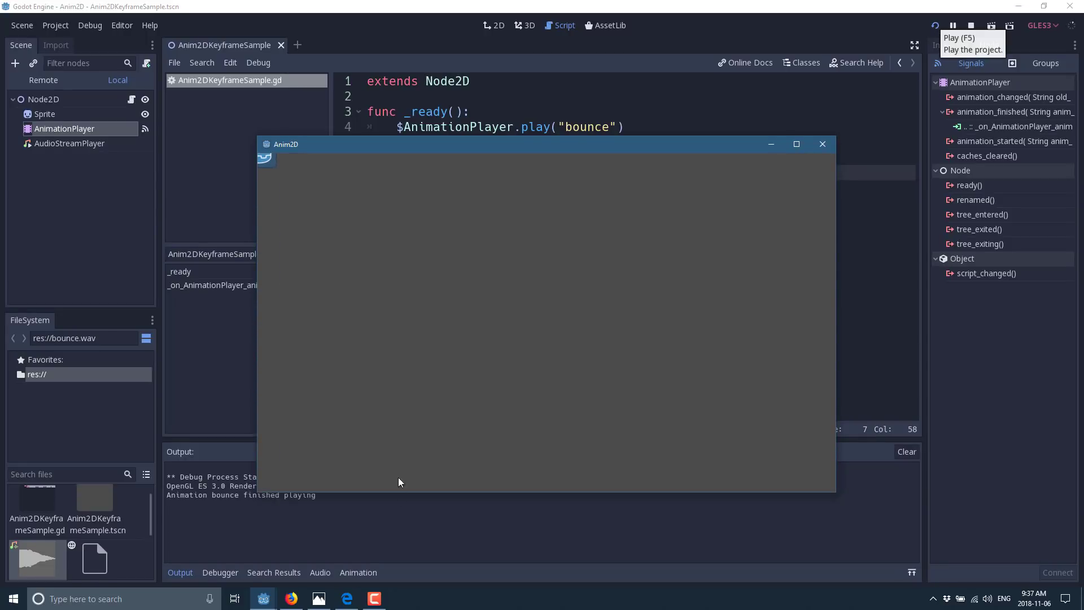
left_click(150, 493)
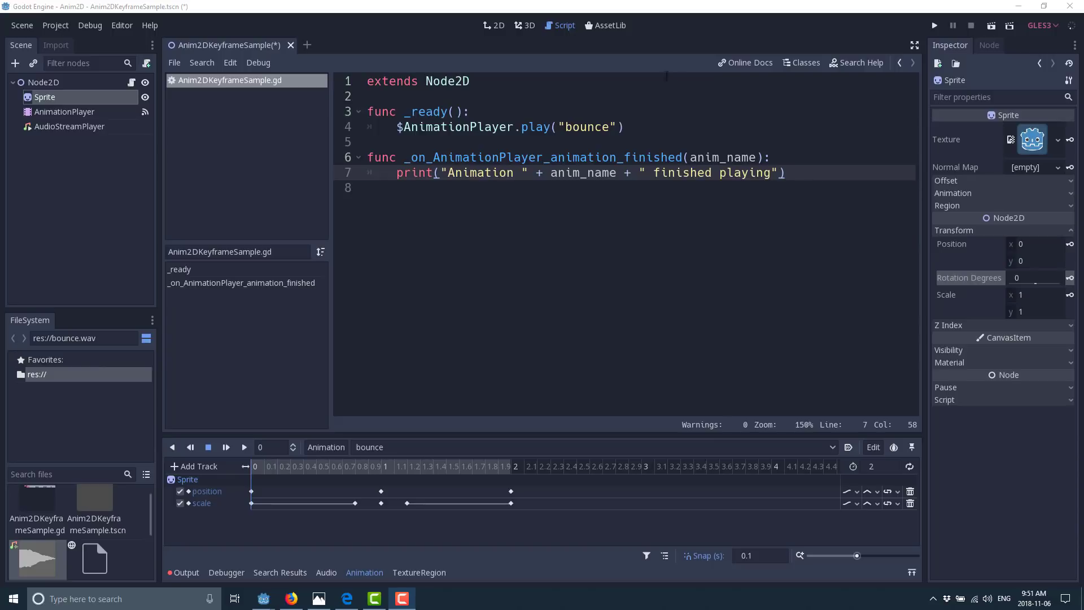
Return to the 2D view and create a new animation named rollright.
left_click(494, 26)
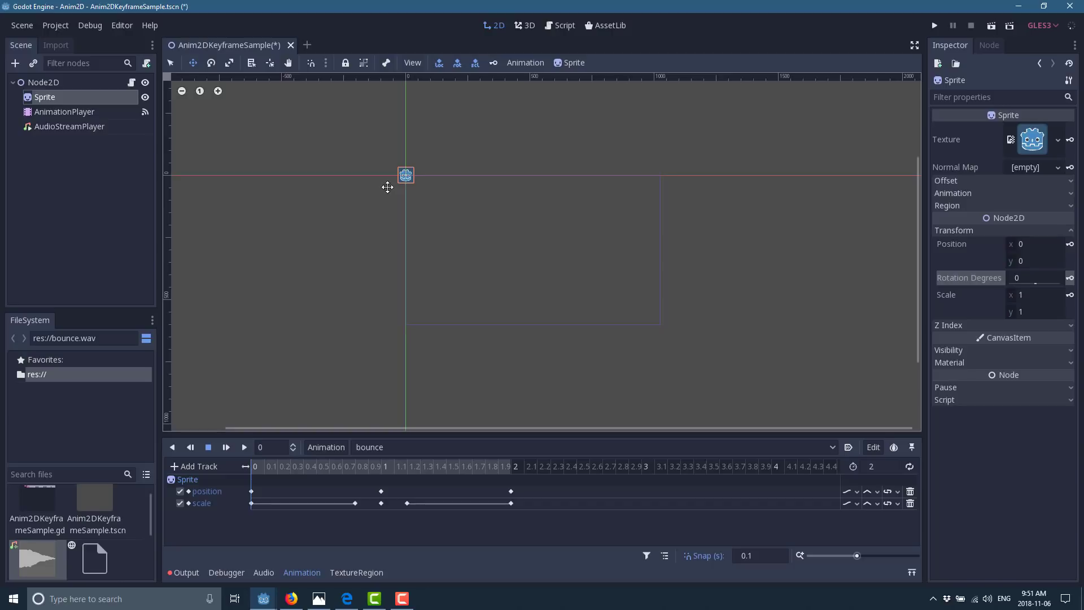
left_click(333, 444)
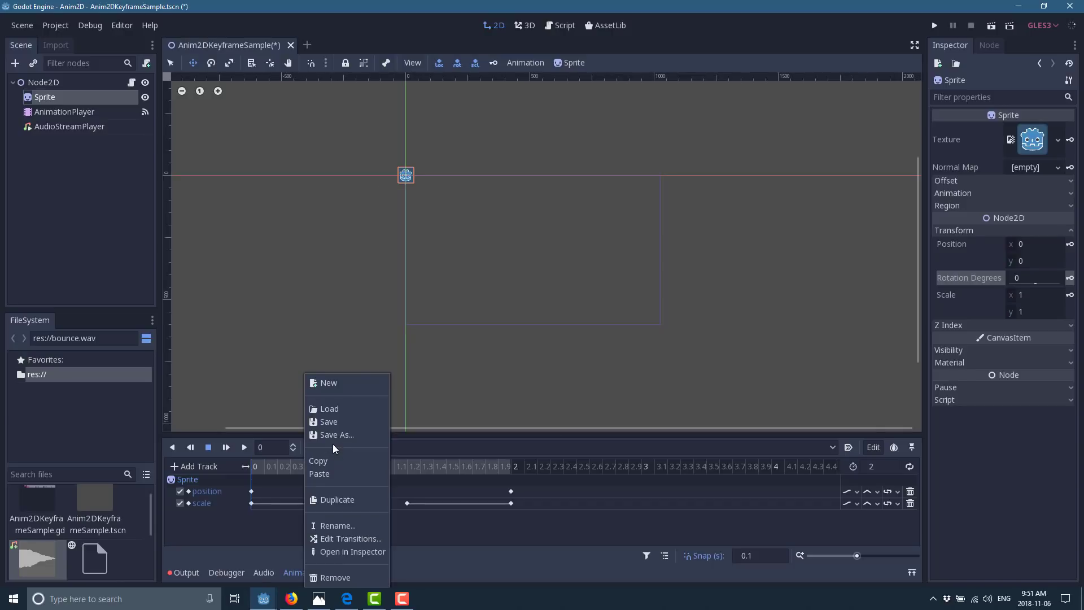
left_click(338, 389)
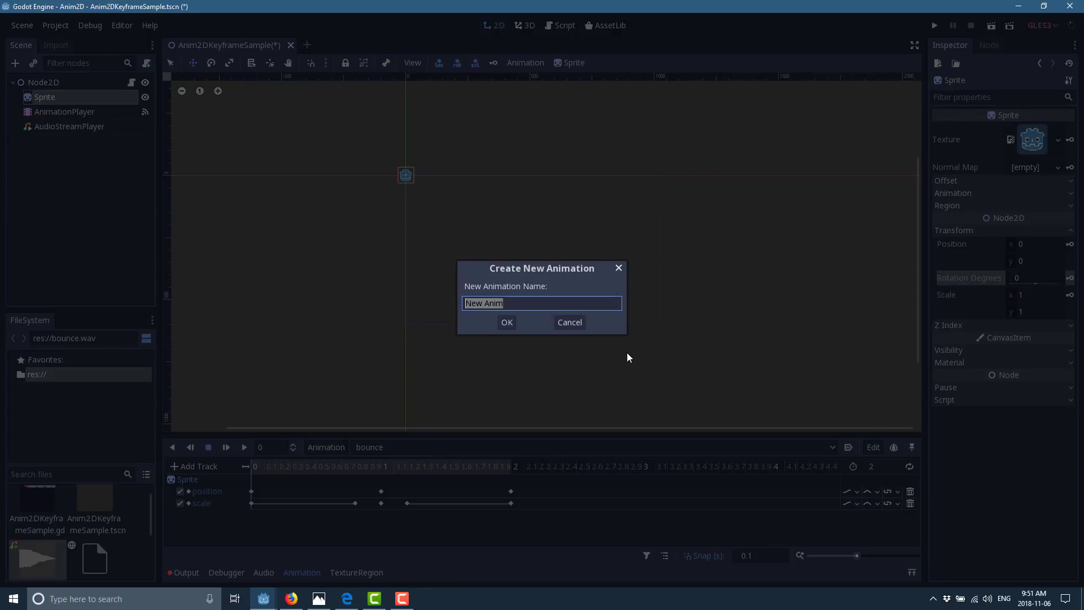
type("rollrigg")
key("BackSpace")
key("BackSpace")
type("ght")
key("Return")
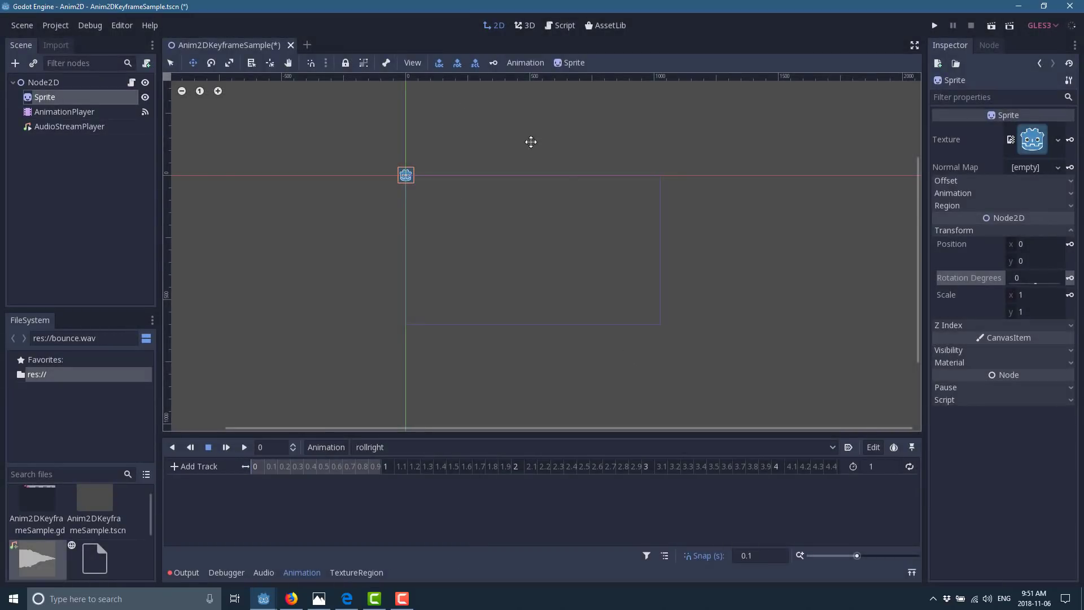
Key the Sprite's position, rotation and scale at 0 seconds on new tracks without Bezier curves, and set the animation length to 2 seconds.
left_click(492, 66)
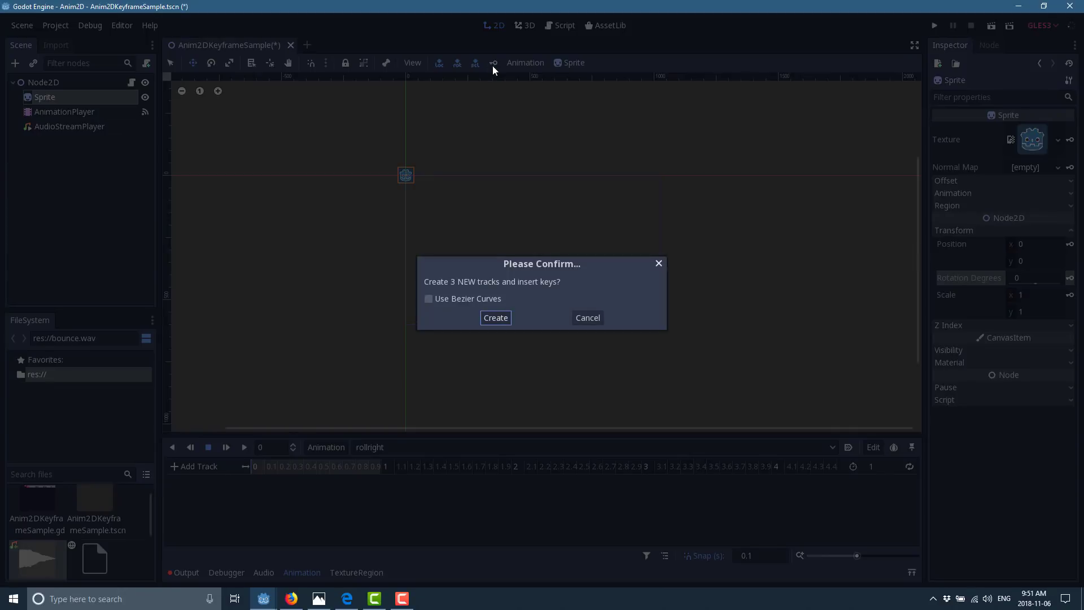
left_click(495, 317)
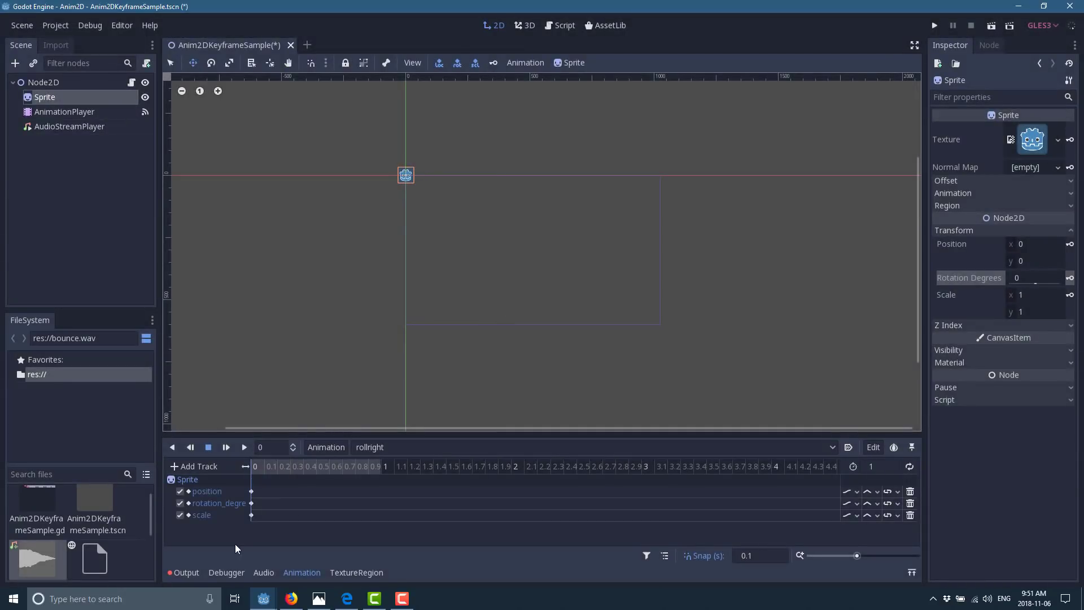
double_click(882, 465)
type("2")
key("Return")
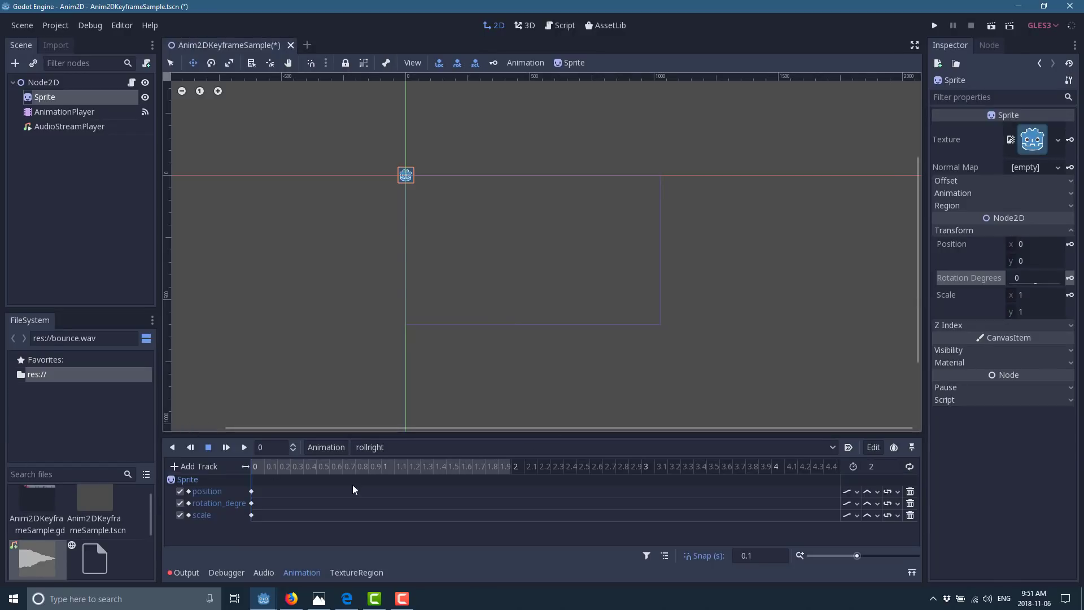
At 0.5 seconds, move the Sprite right to about x 182, set its rotation to 90 degrees and insert keys.
left_click(318, 466)
left_click_drag(411, 172, 456, 172)
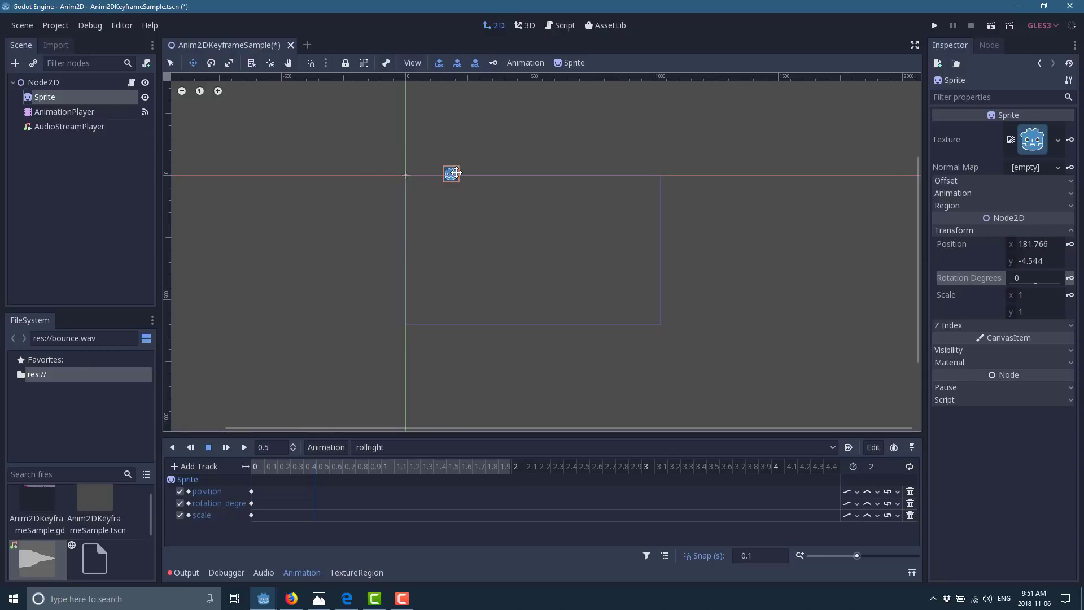
left_click(1031, 279)
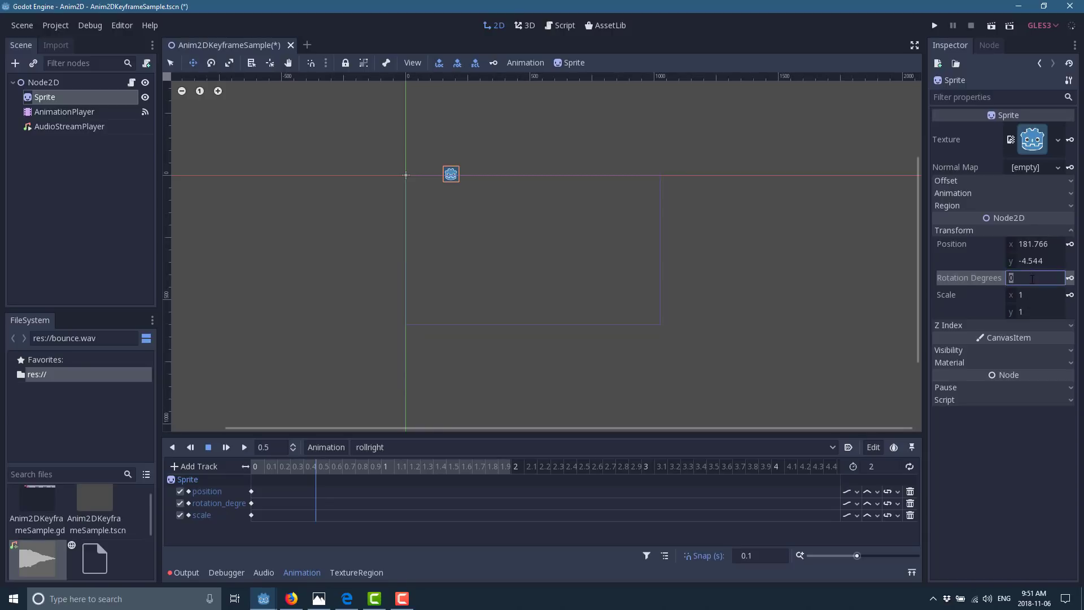
type("90")
key("Return")
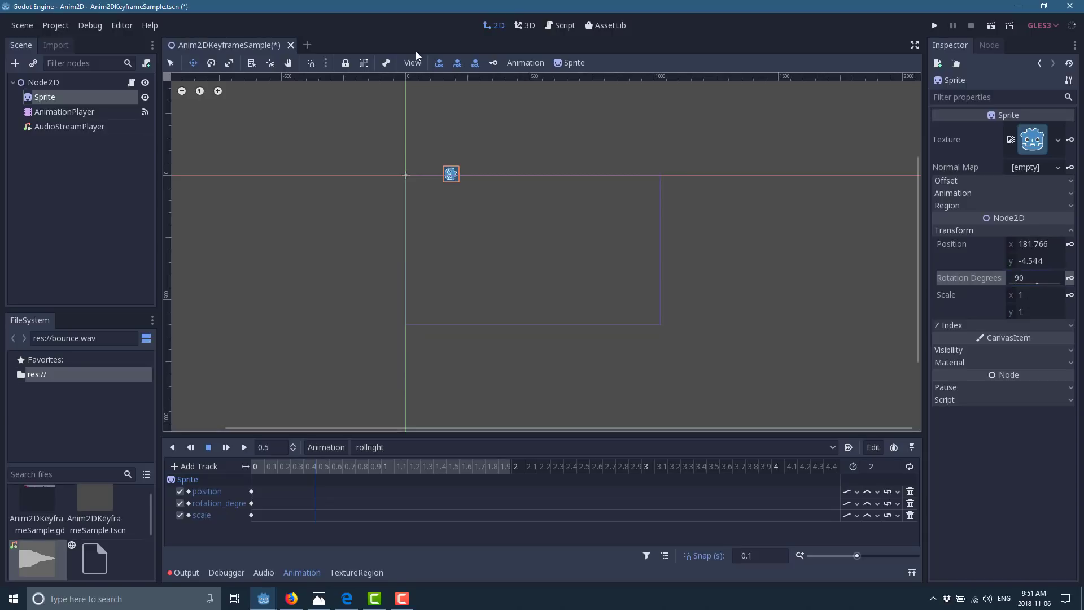
left_click(493, 63)
At 1 second, move the Sprite right to about x 473, set its rotation to 180 degrees and insert keys.
left_click(380, 469)
left_click_drag(457, 176, 530, 178)
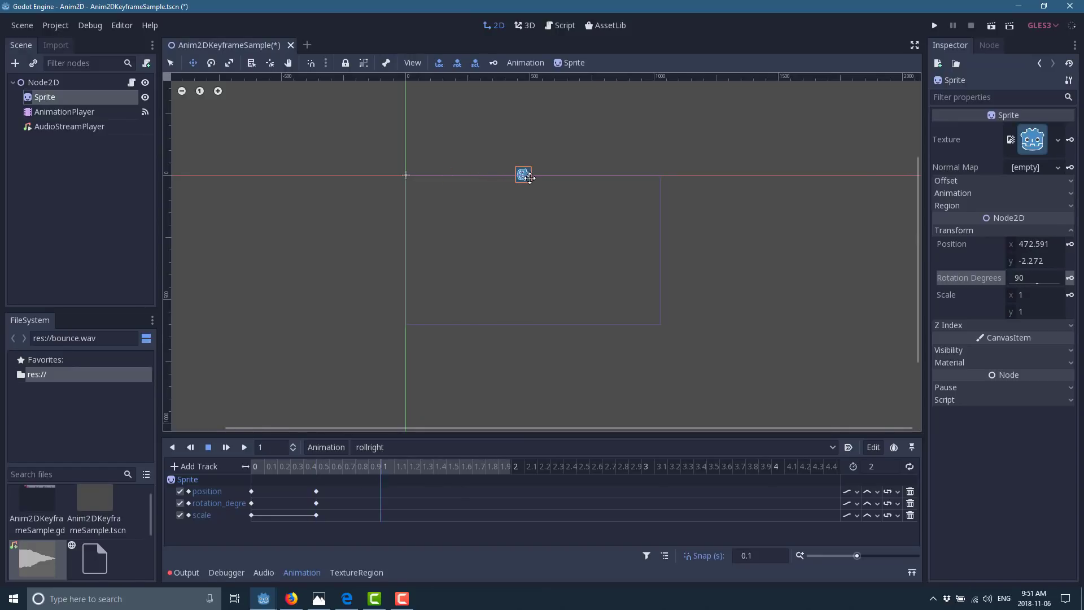
left_click(1029, 271)
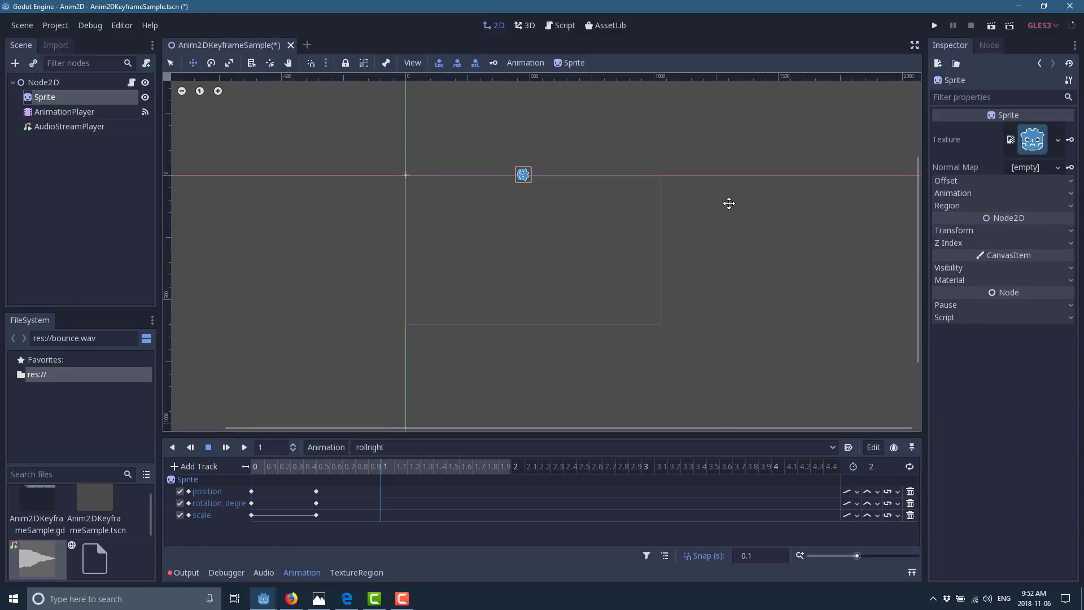
left_click(1007, 231)
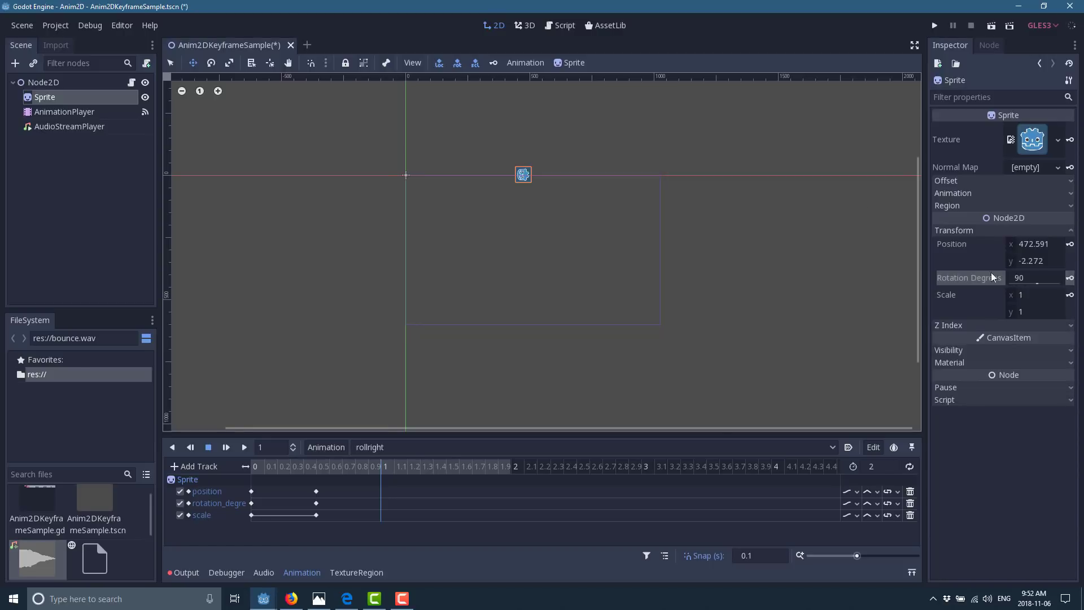
left_click(1019, 279)
type("180")
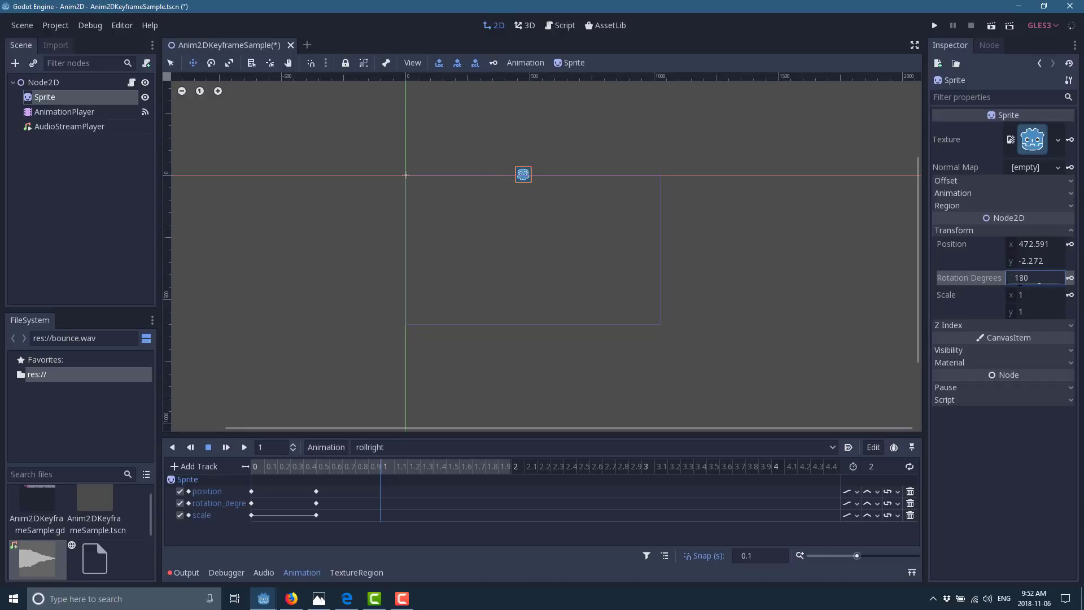
key("Return")
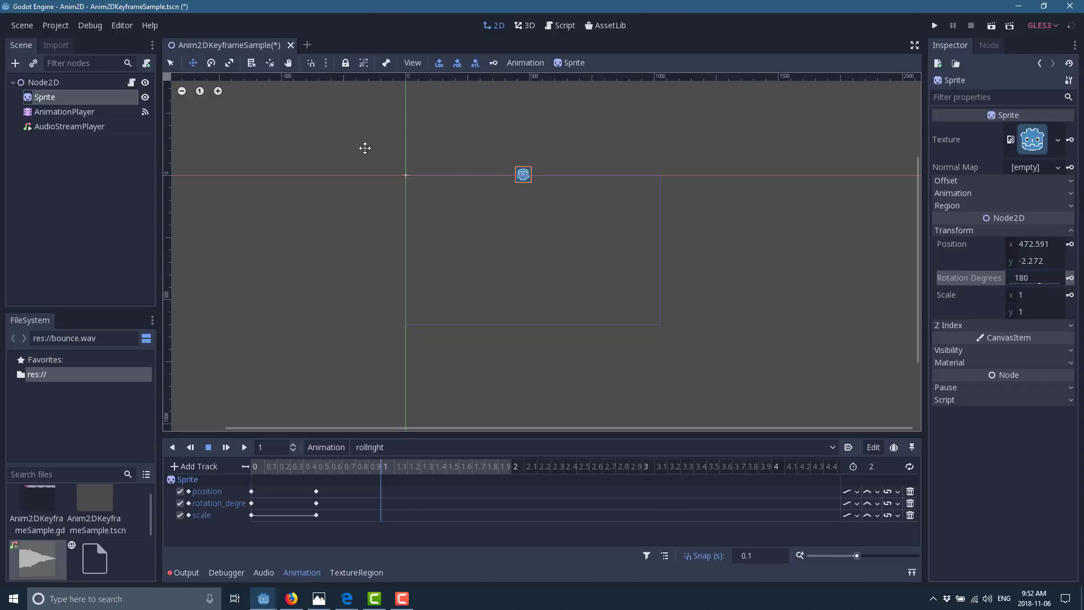
left_click(493, 63)
At 1.5 seconds, move the Sprite right to about x 693, set its rotation to 270 degrees and insert keys.
left_click(446, 472)
left_click_drag(530, 176, 593, 176)
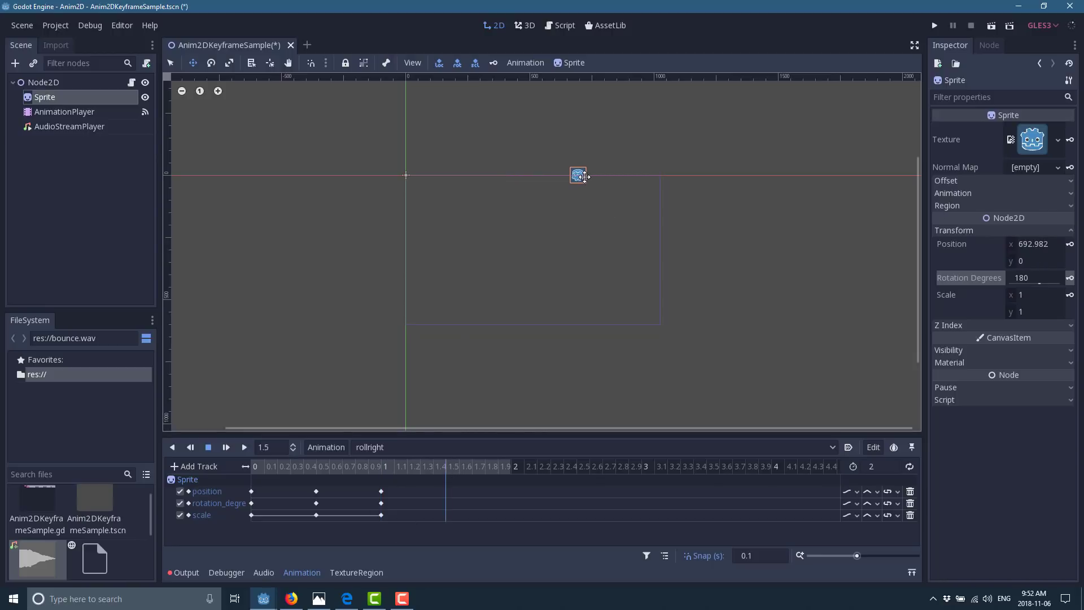
left_click(1032, 273)
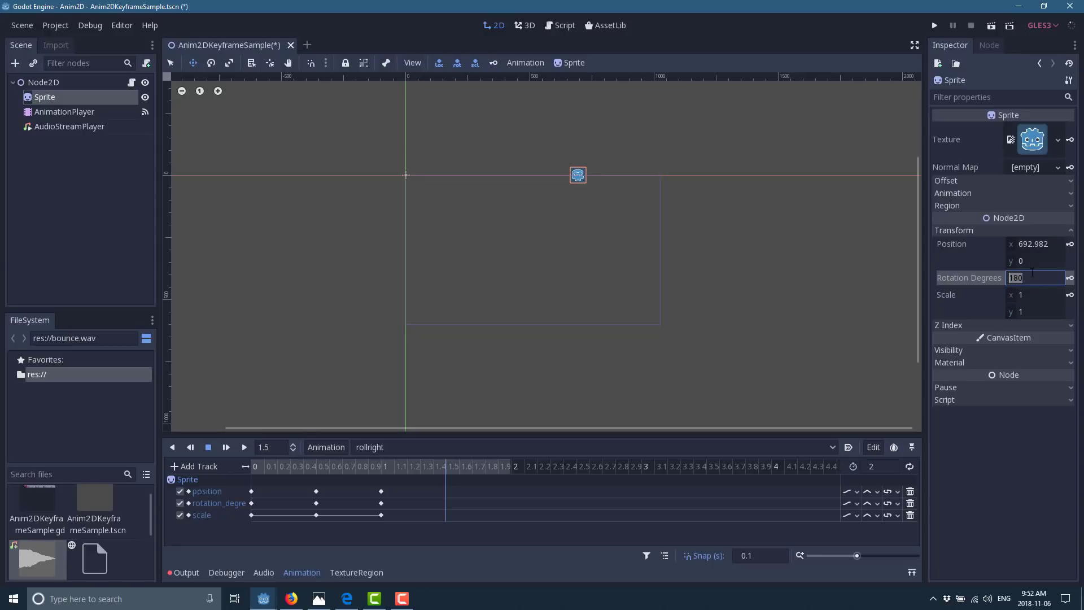
type("270")
key("Return")
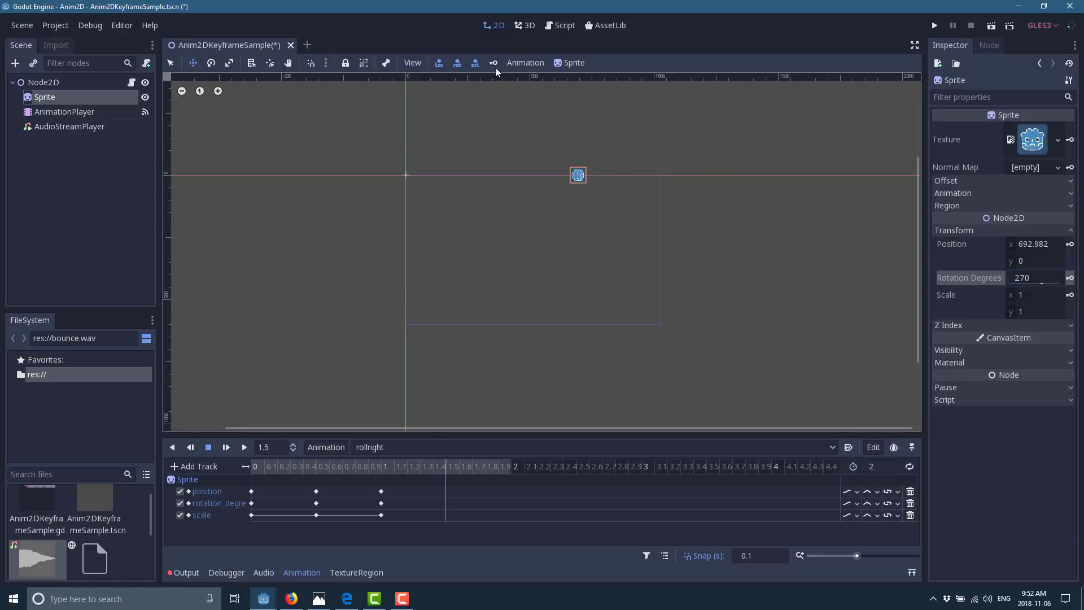
left_click(495, 66)
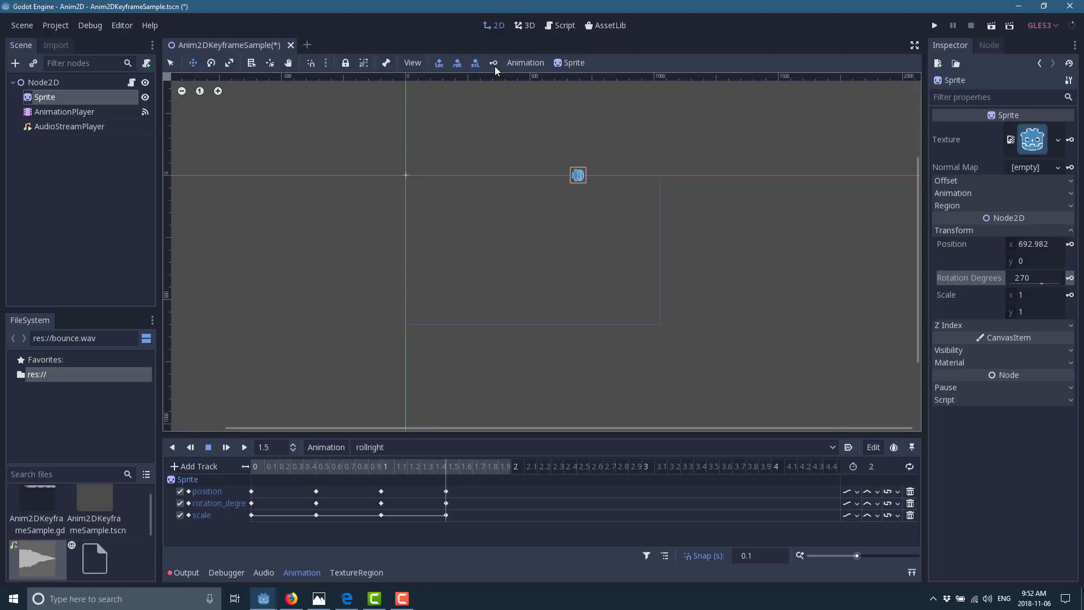
At 2 seconds, move the Sprite right to about x 1000, set its rotation to 0 degrees and insert keys.
left_click(511, 467)
left_click_drag(585, 174, 661, 175)
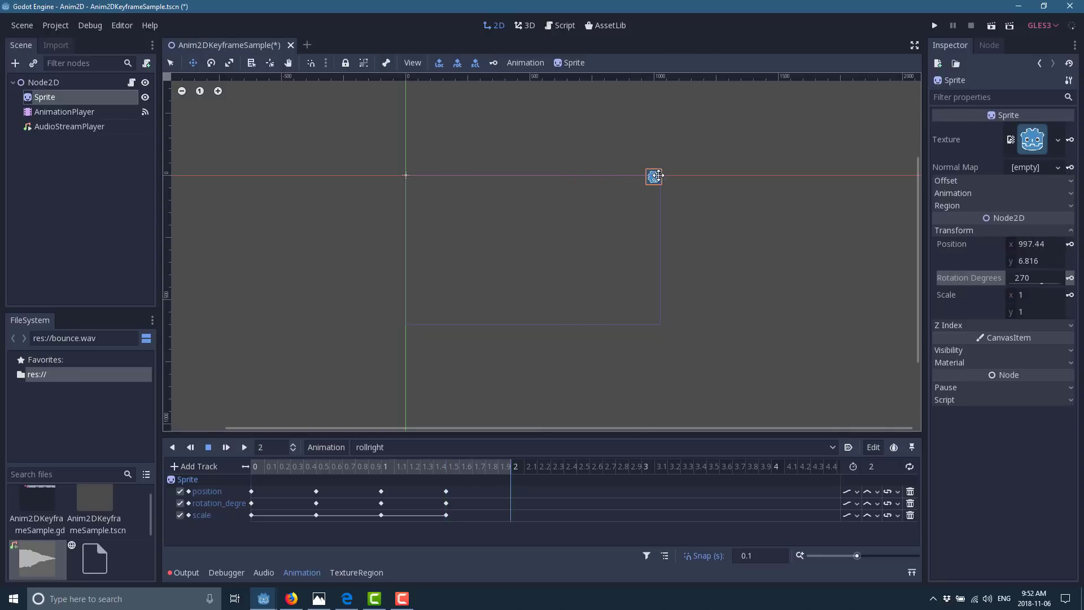
left_click(1023, 278)
key("Return")
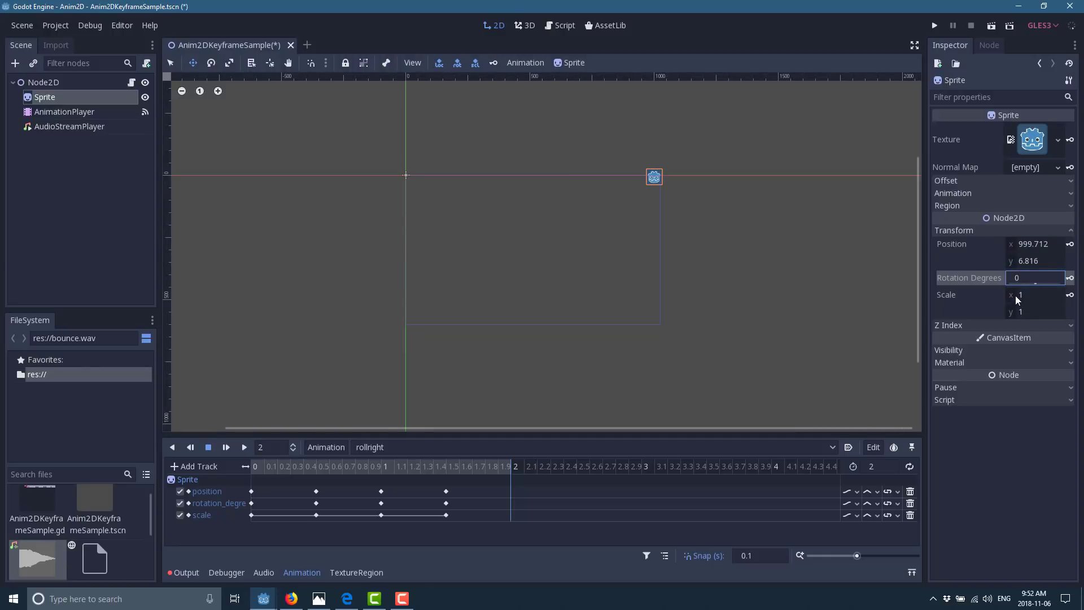
left_click(495, 62)
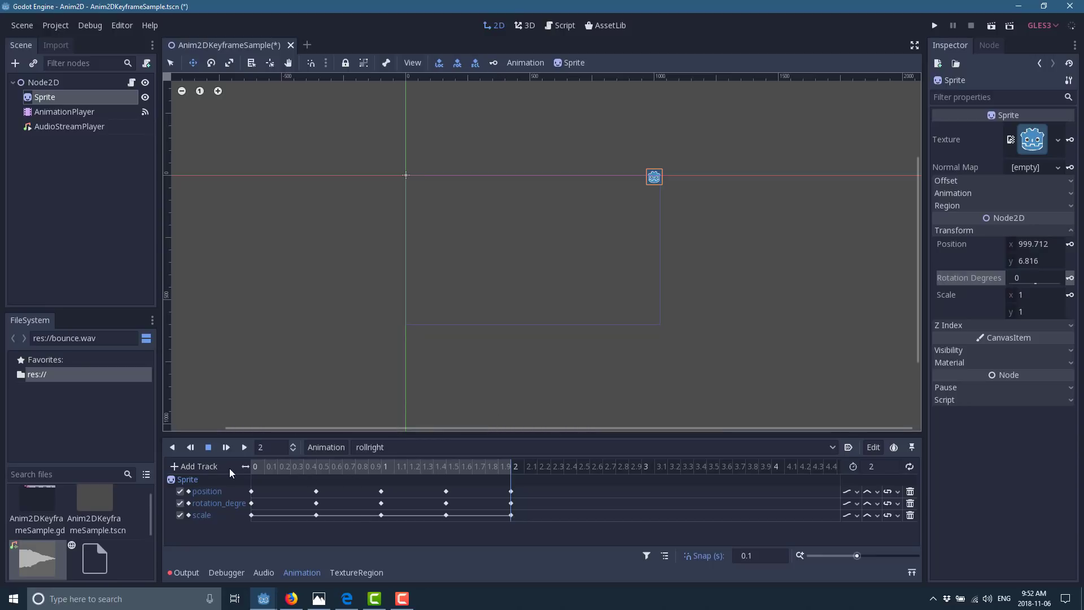
Preview rollright in reverse and set the value of its rotation_degrees key at 2 seconds to 359.
left_click(173, 446)
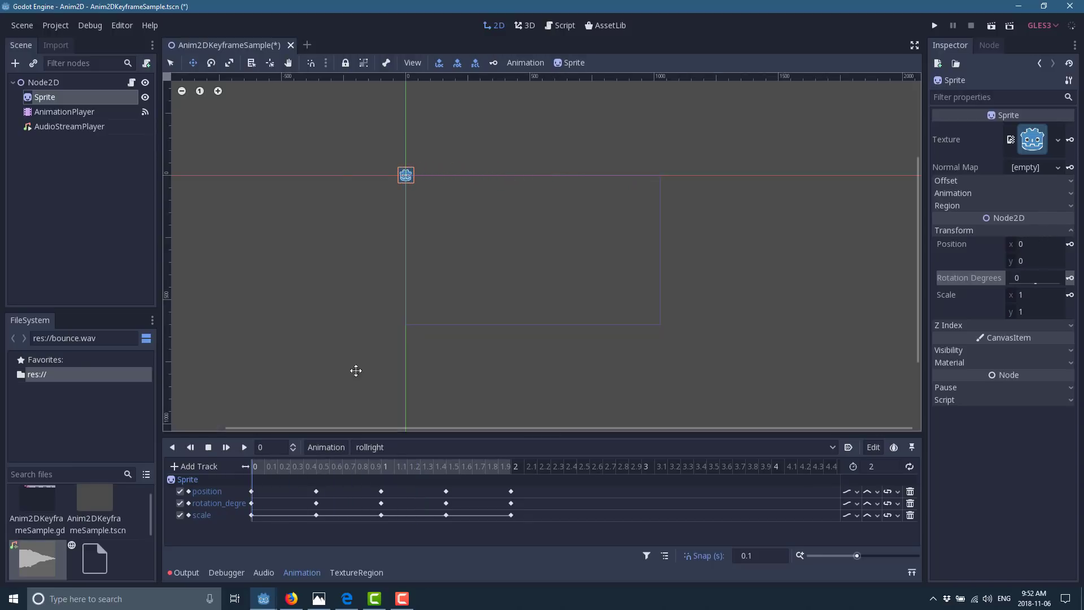
left_click(511, 515)
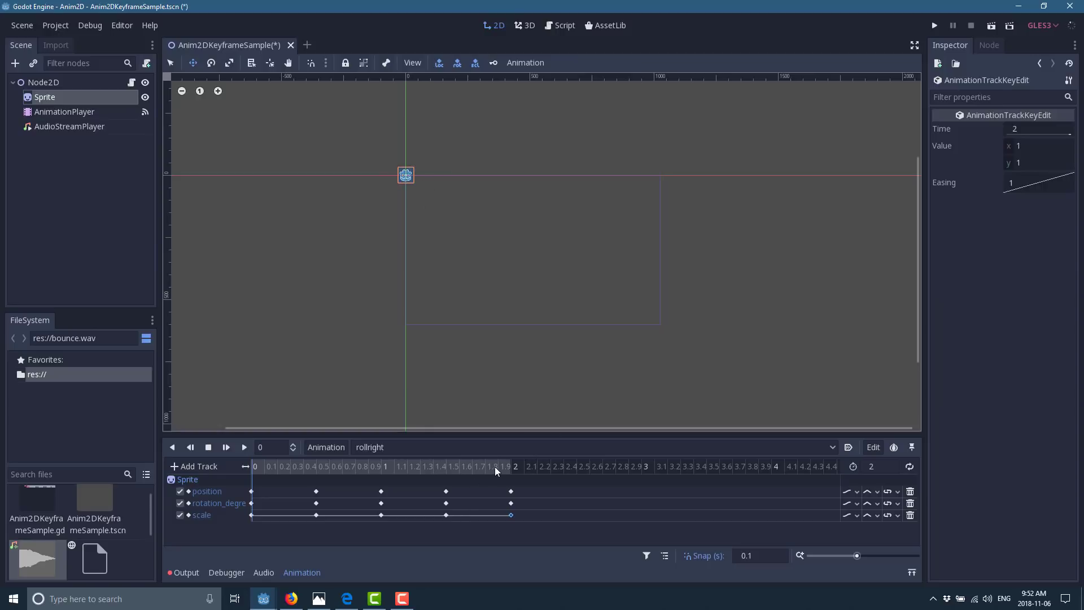
left_click_drag(496, 467, 514, 466)
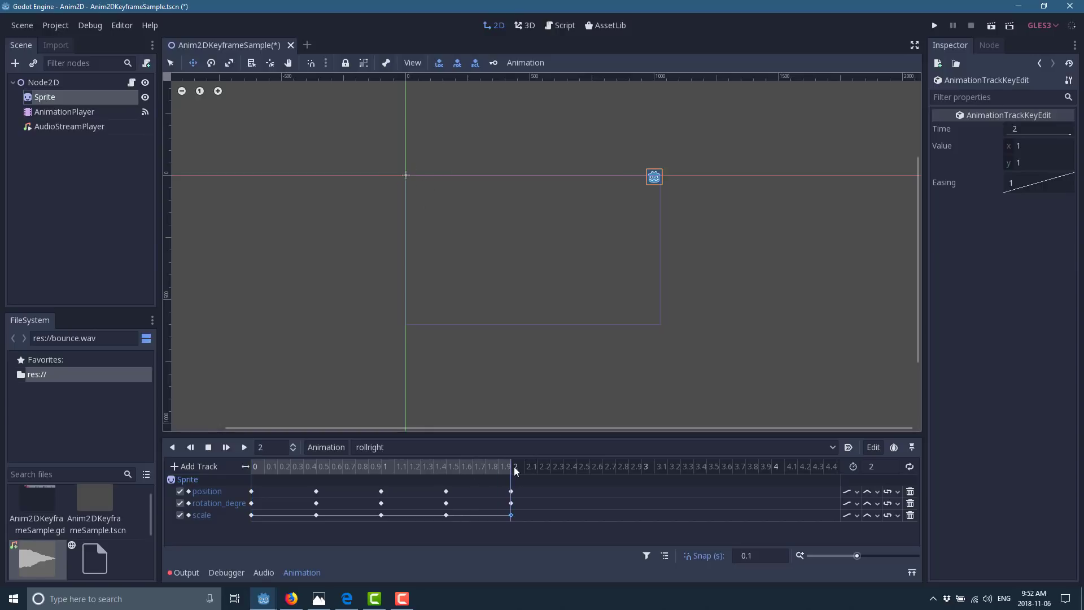
left_click(510, 503)
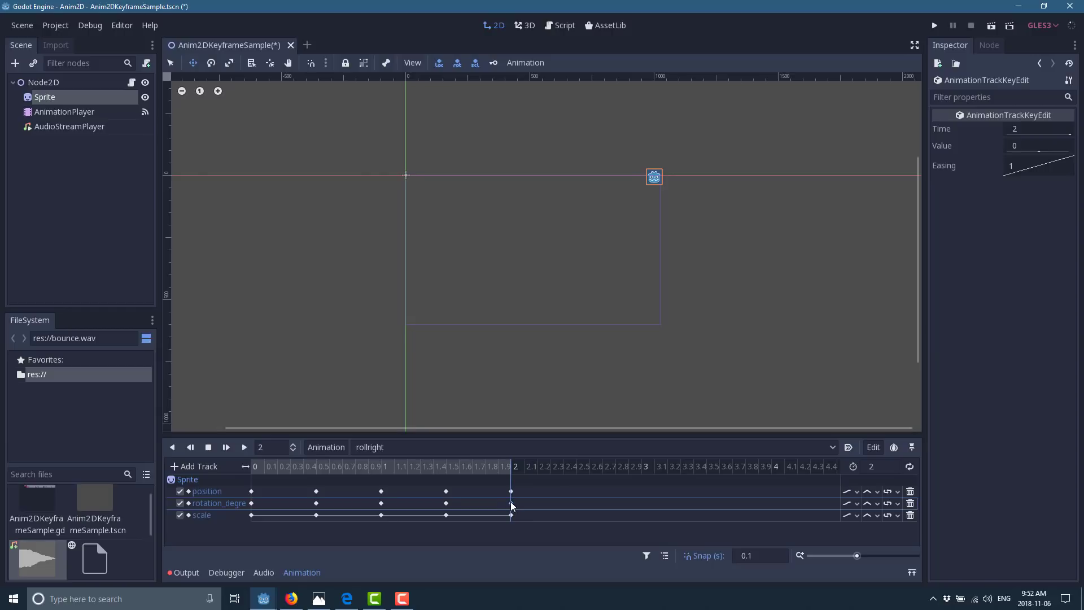
left_click(1020, 146)
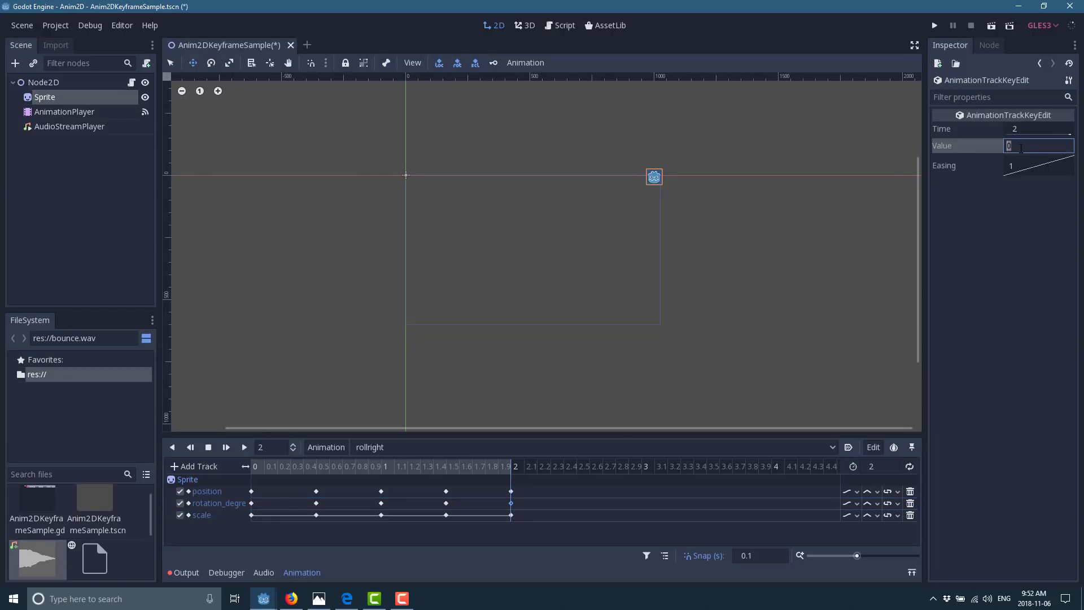
type("359")
key("Return")
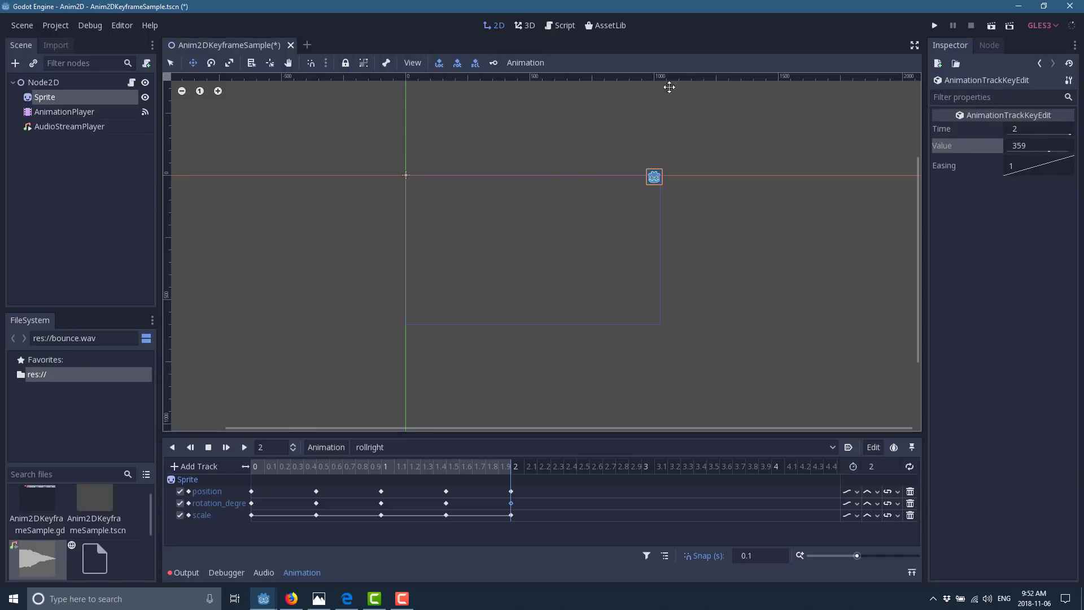
Preview rollright backwards and forwards, check its rotation_degrees key at 1.5 seconds and set the one at 2 seconds to 359.
left_click(174, 447)
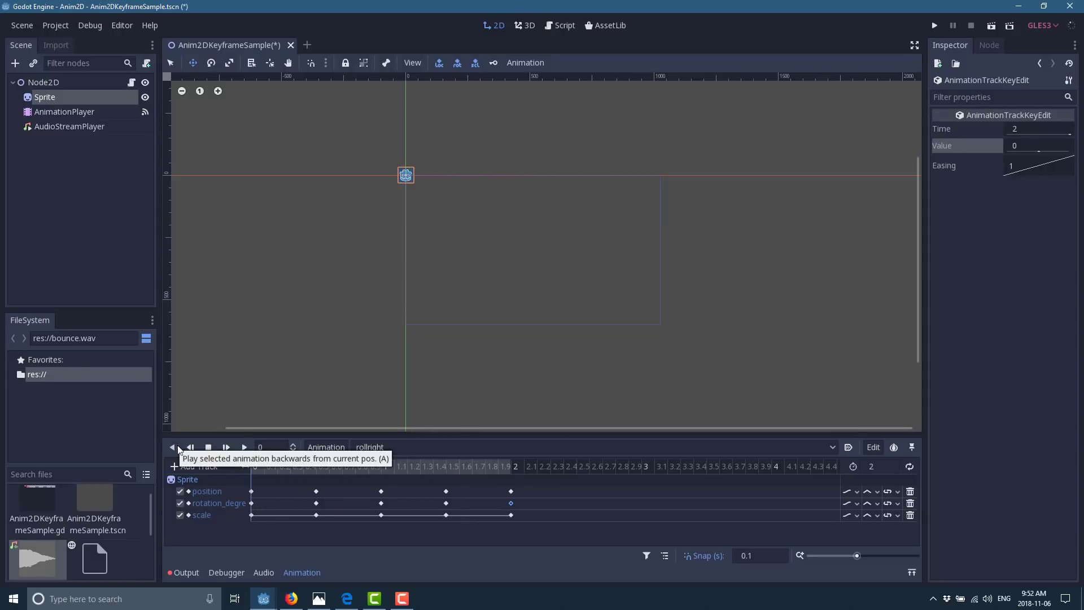
left_click(244, 448)
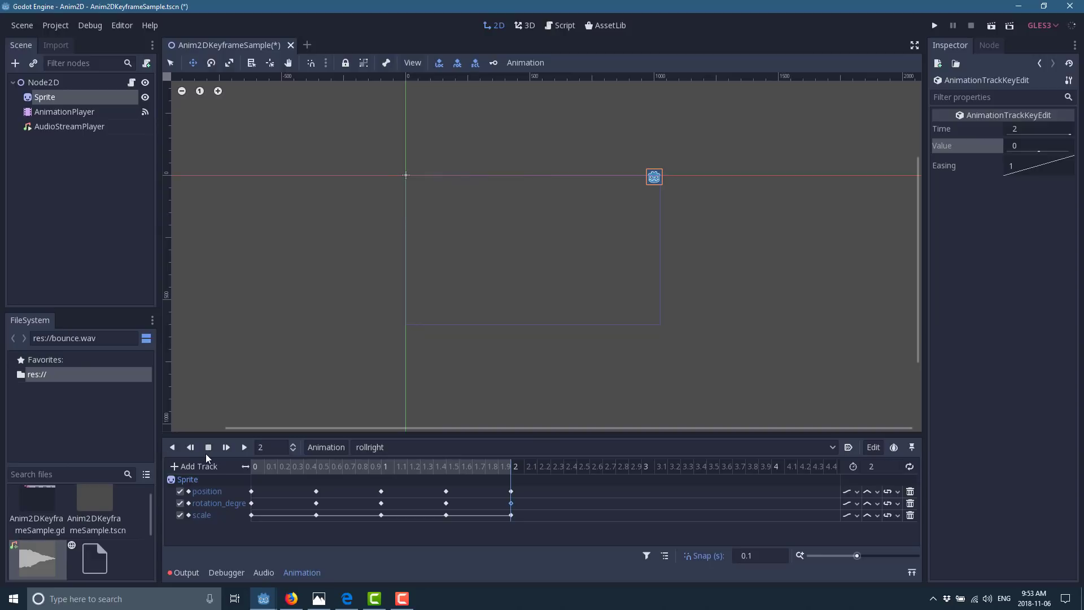
left_click(446, 515)
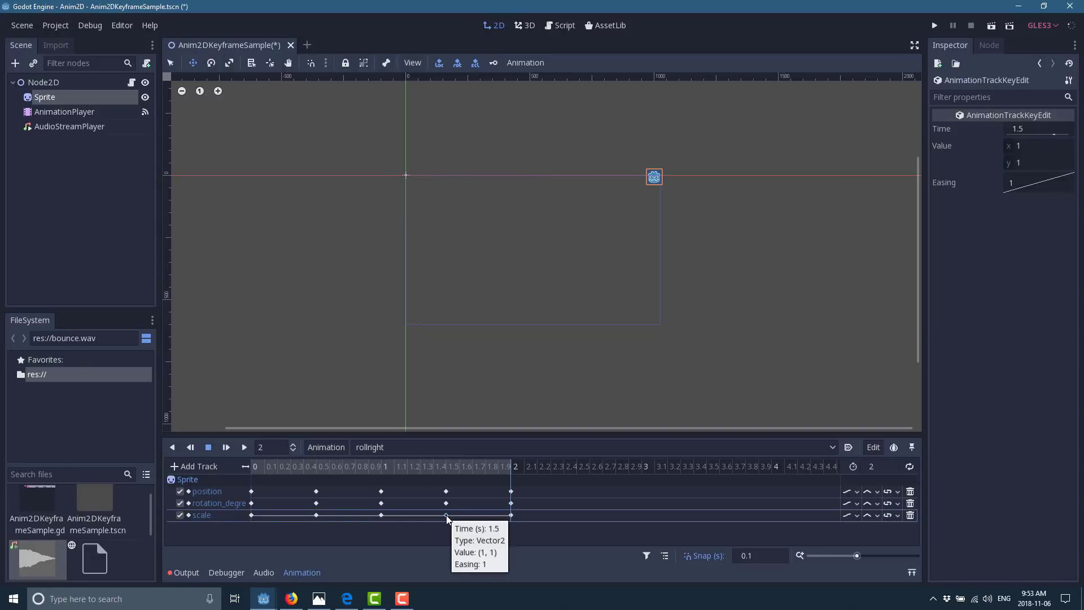
left_click(446, 503)
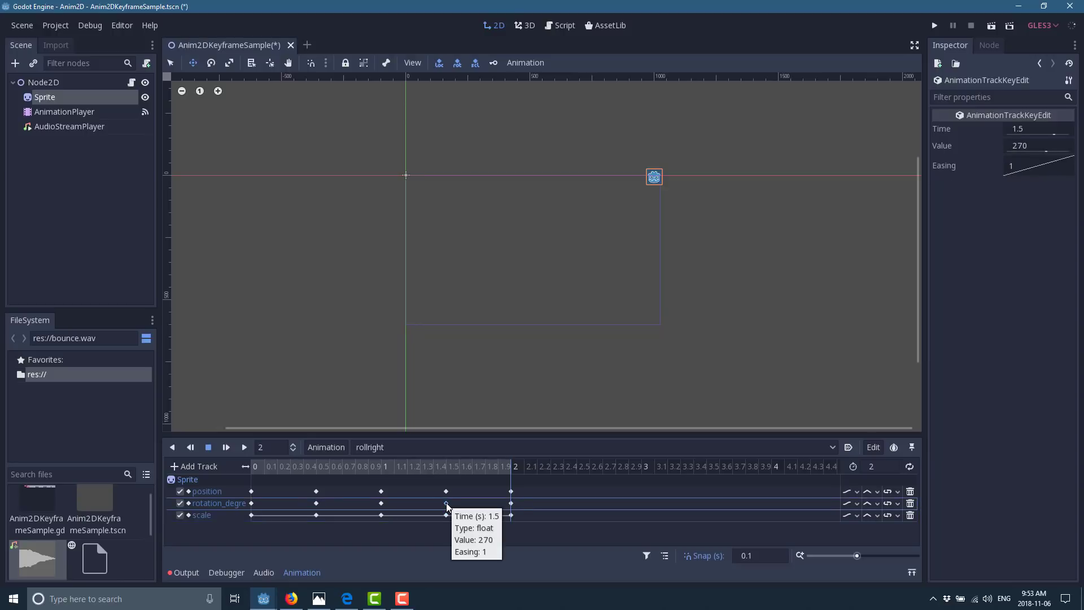
left_click(511, 503)
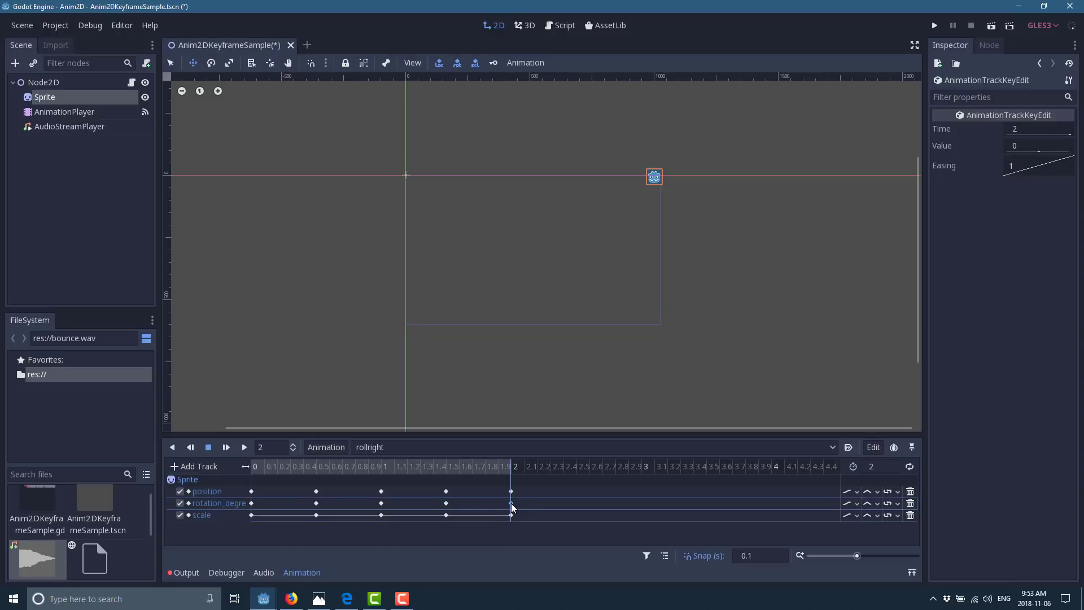
left_click(1020, 150)
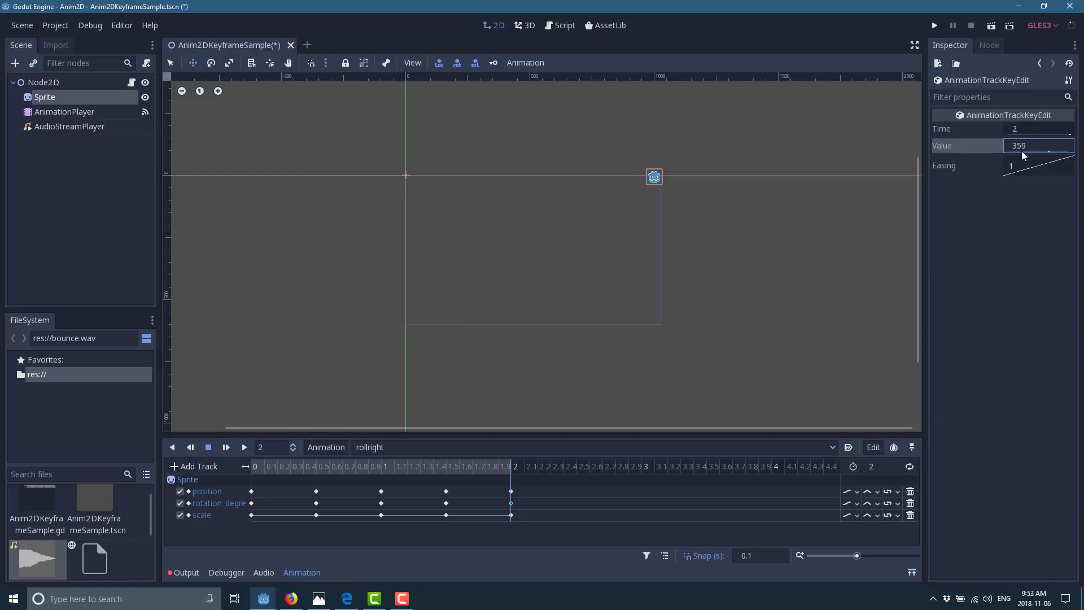
key("Return")
Play rollright in reverse, forwards and in reverse again to check the Sprite's full roll.
left_click(172, 449)
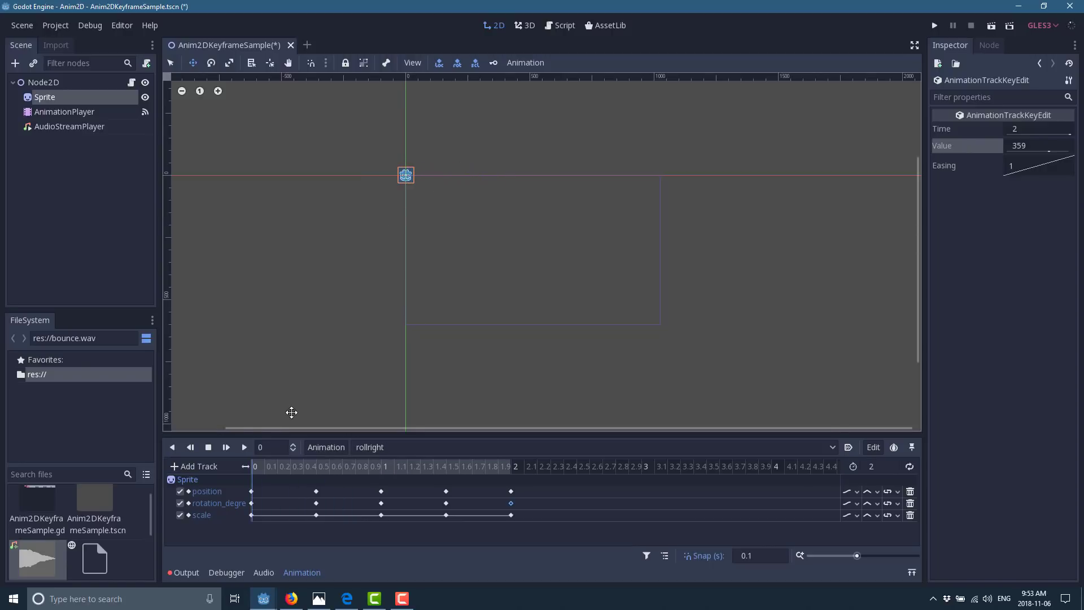
left_click(244, 447)
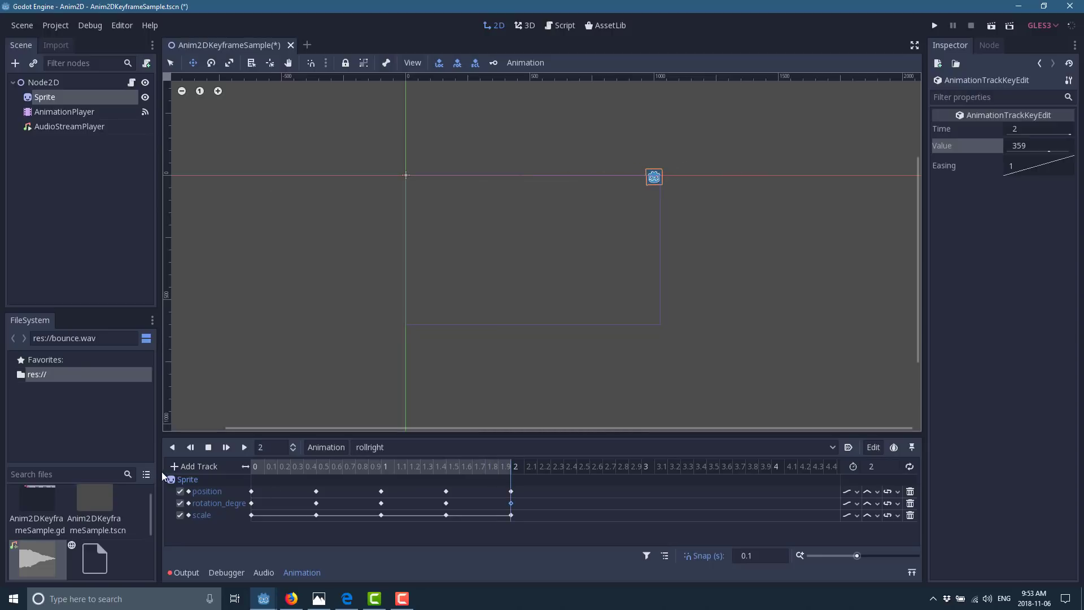
left_click(172, 447)
Add an AnimationTreePlayer node as a child of Node2D.
left_click(36, 81)
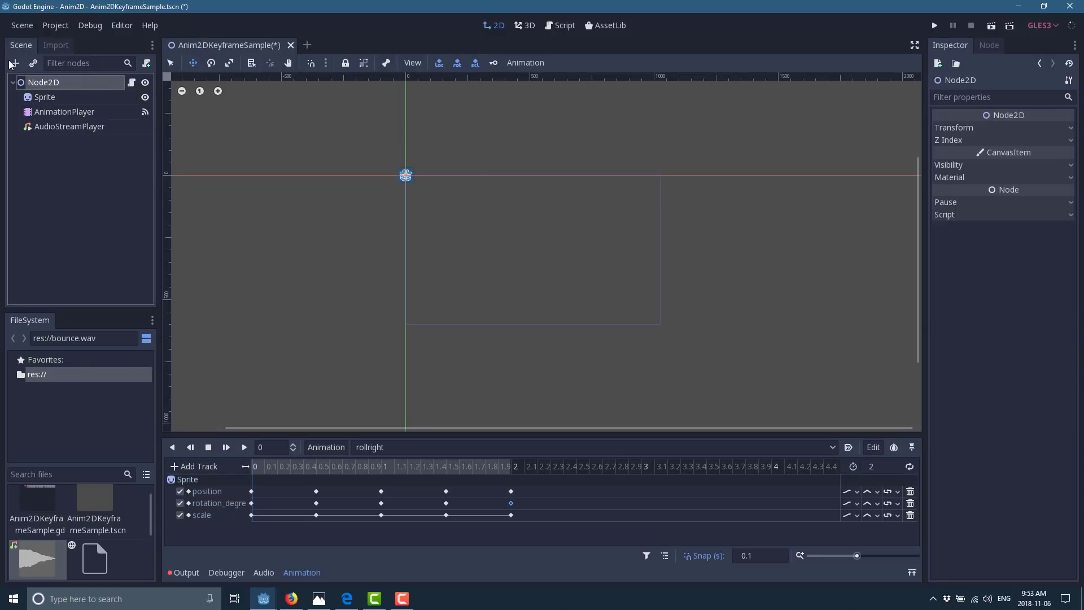
left_click(15, 63)
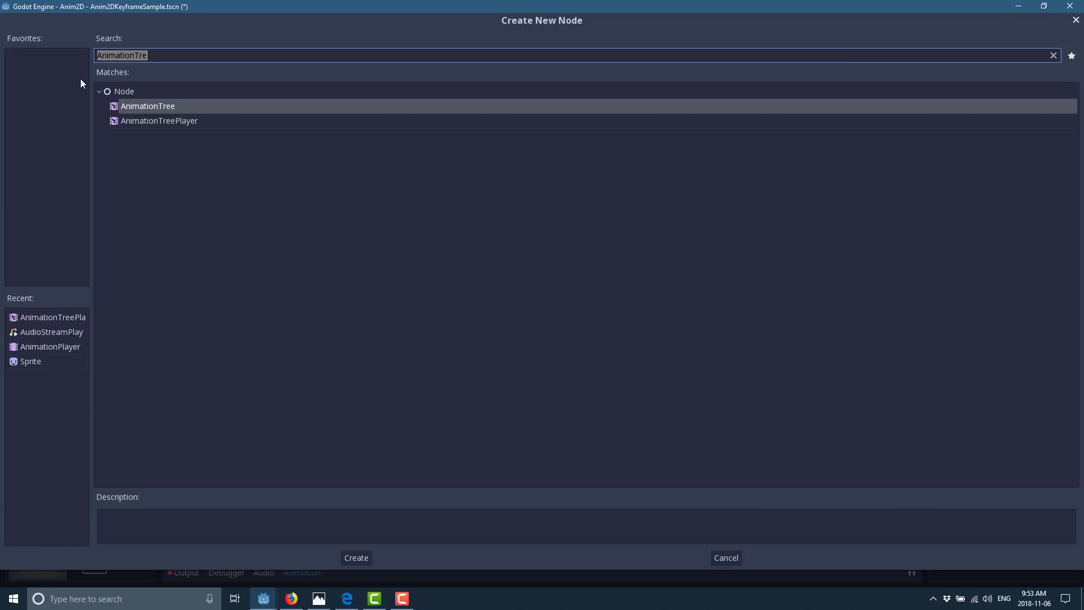
left_click(184, 124)
double_click(184, 124)
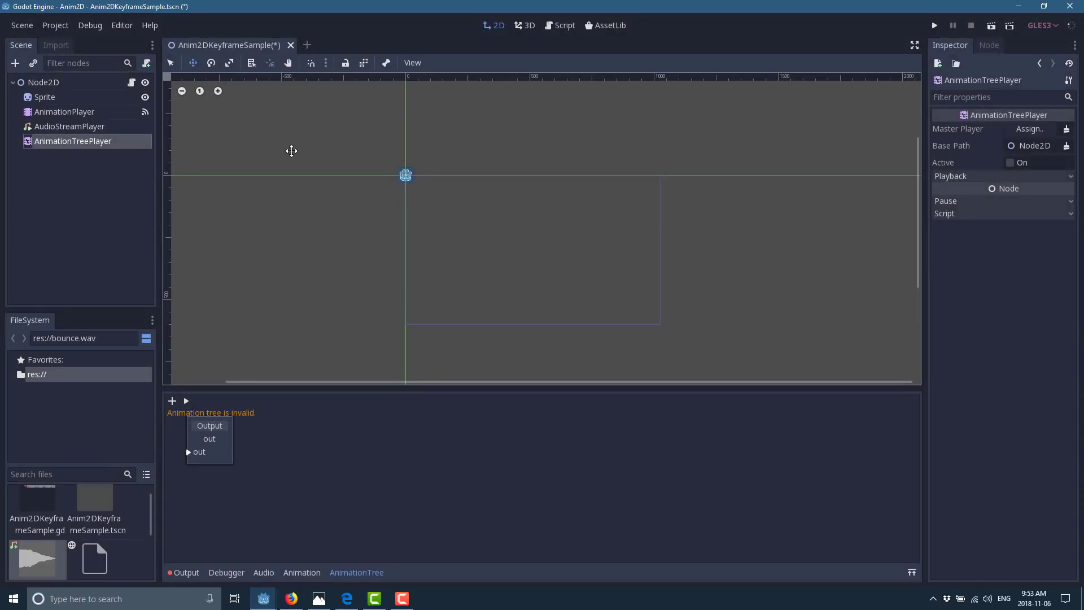
Assign the AnimationPlayer as the AnimationTreePlayer's master player and move the Output node away from the graph's corner.
left_click(1039, 131)
double_click(196, 127)
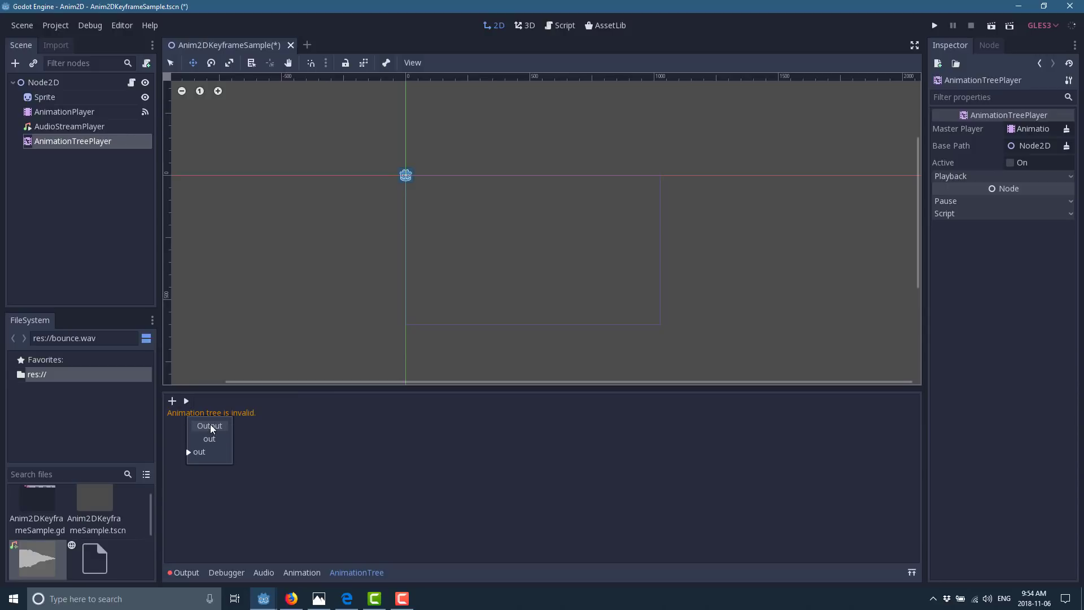
left_click_drag(211, 428, 550, 479)
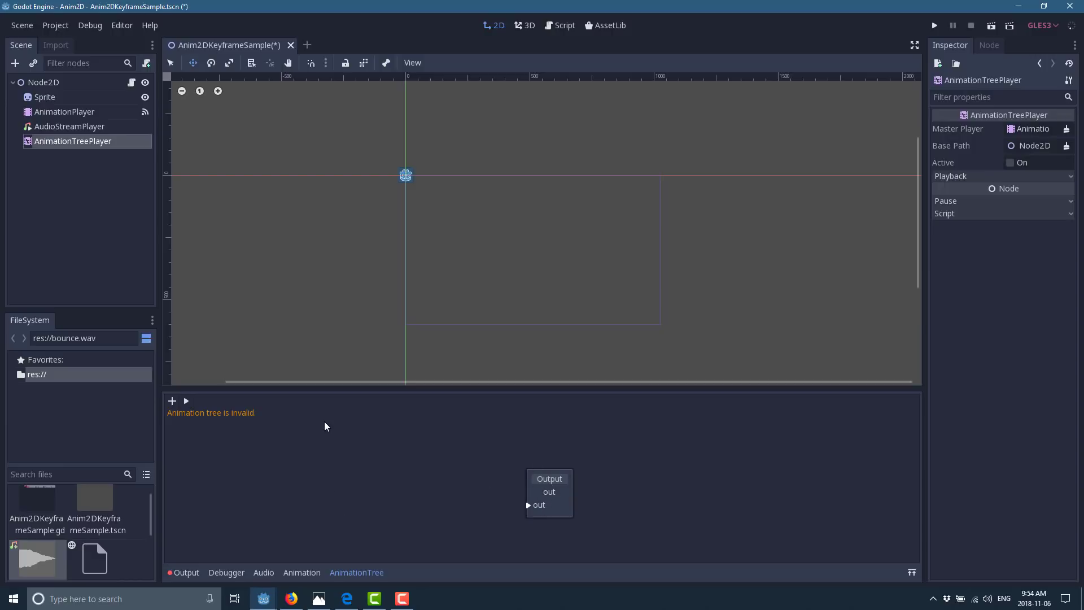
Add an Animation node to the animation tree, load the bounce animation into it, and place it above and before the Output node.
left_click(173, 401)
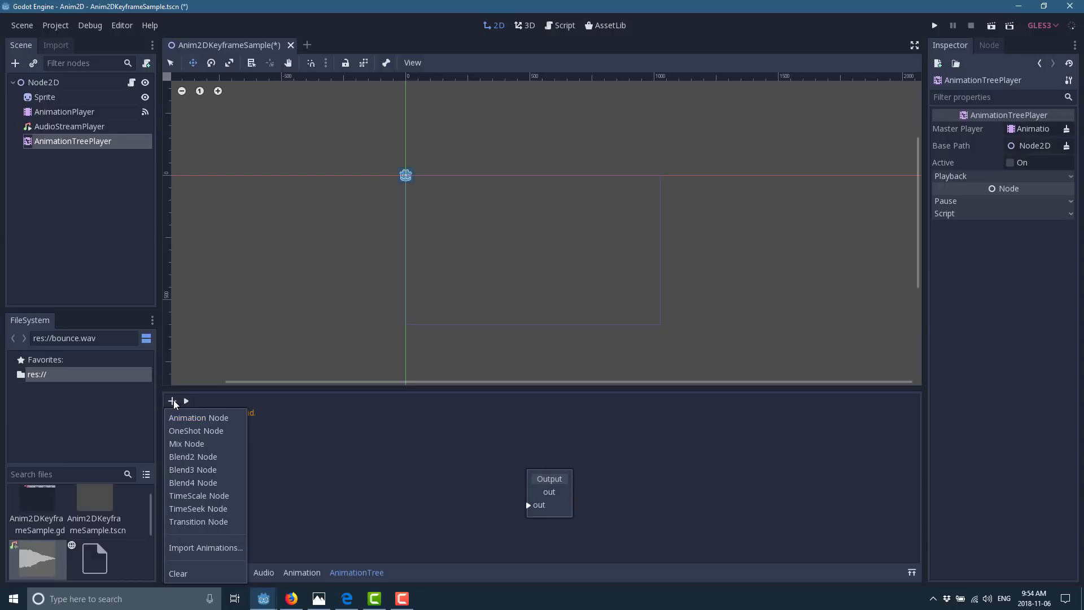
left_click(177, 418)
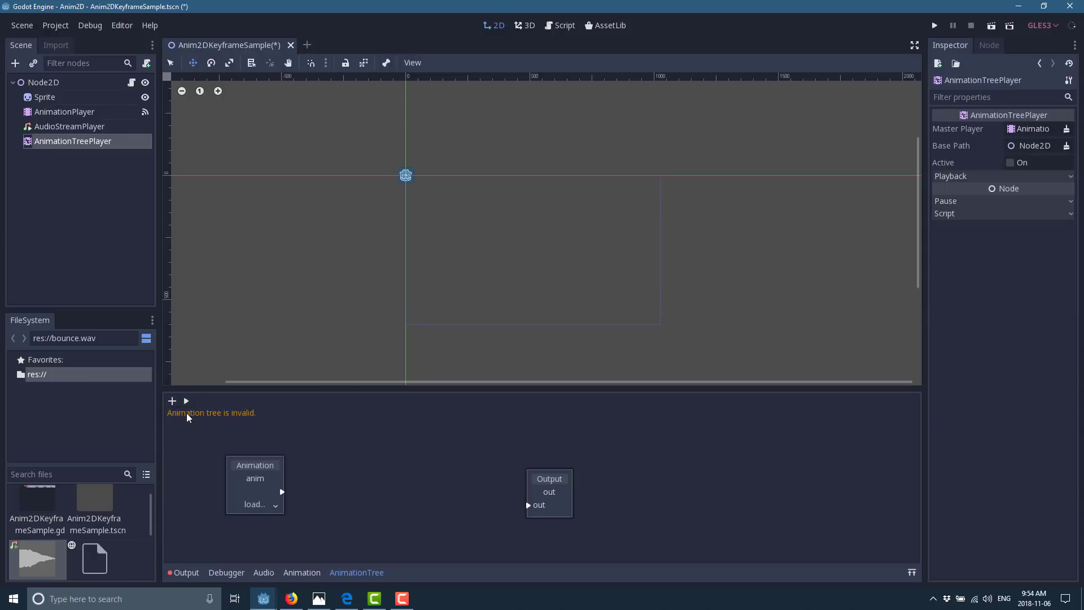
left_click_drag(248, 466, 319, 418)
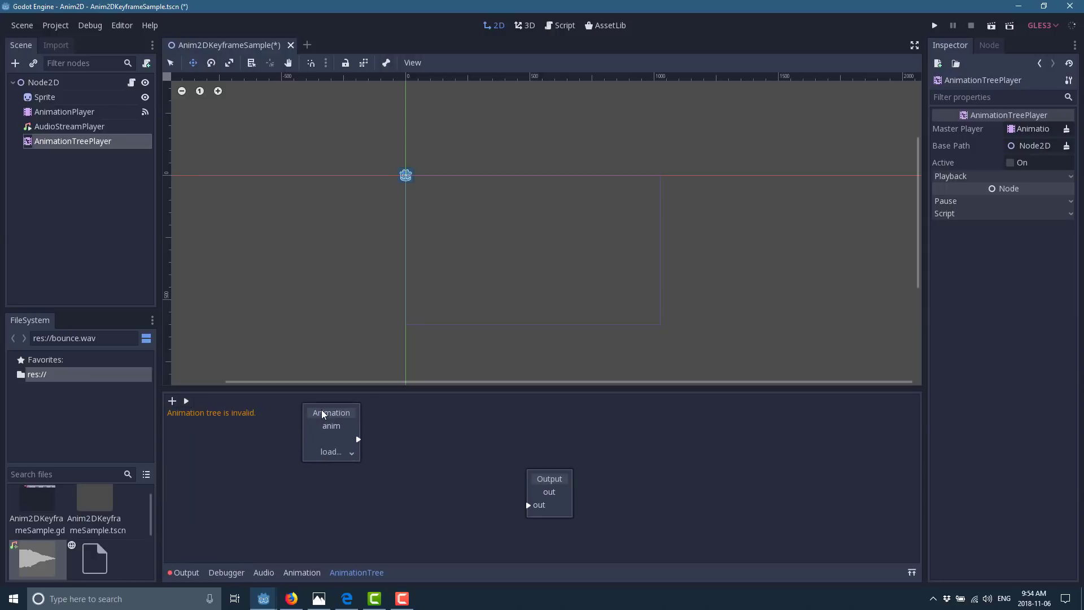
left_click(346, 457)
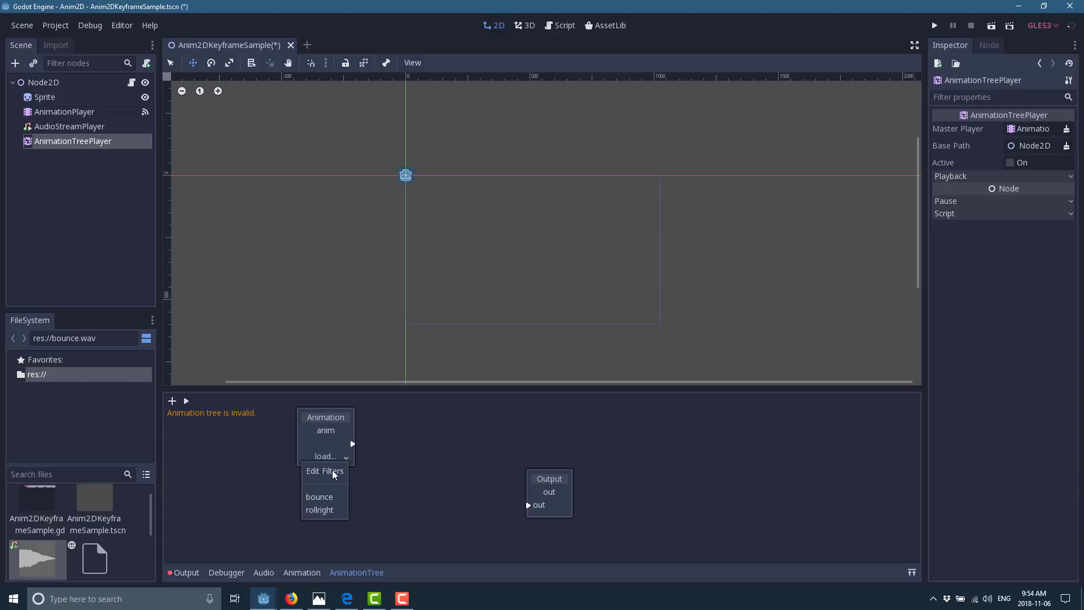
left_click(315, 497)
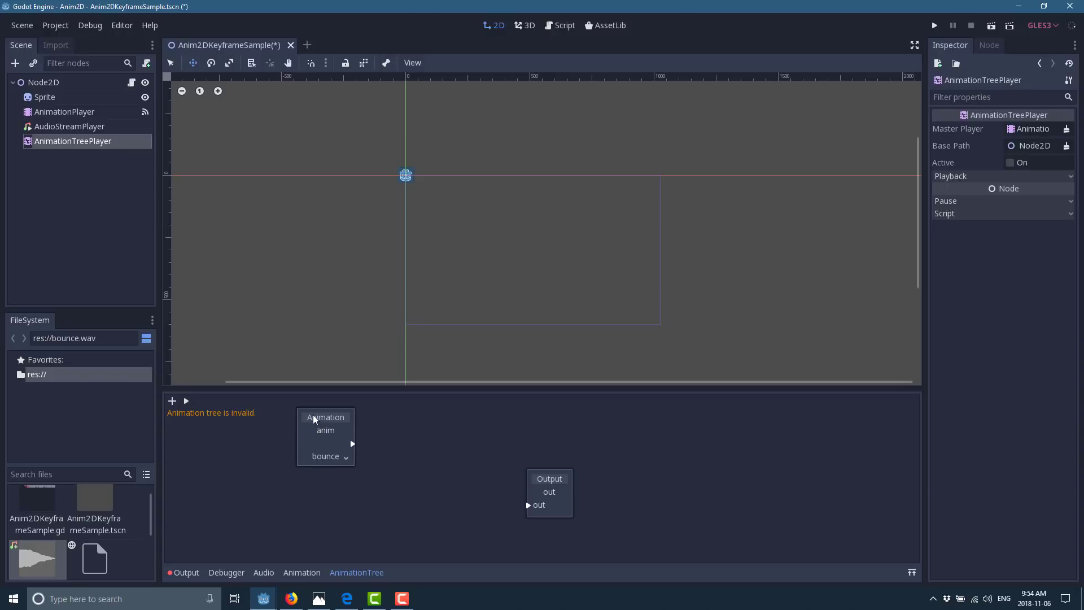
left_click_drag(317, 418, 312, 411)
Add a second Animation node directly below the bounce node and load the rollright animation into it.
left_click(172, 401)
left_click(186, 414)
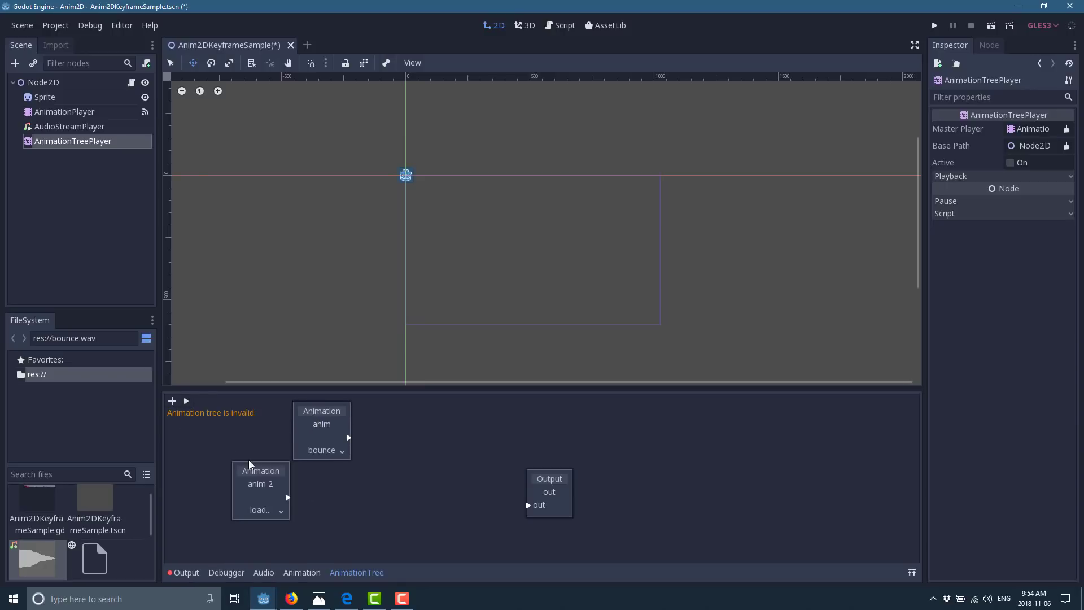
left_click_drag(267, 473, 330, 483)
left_click(342, 522)
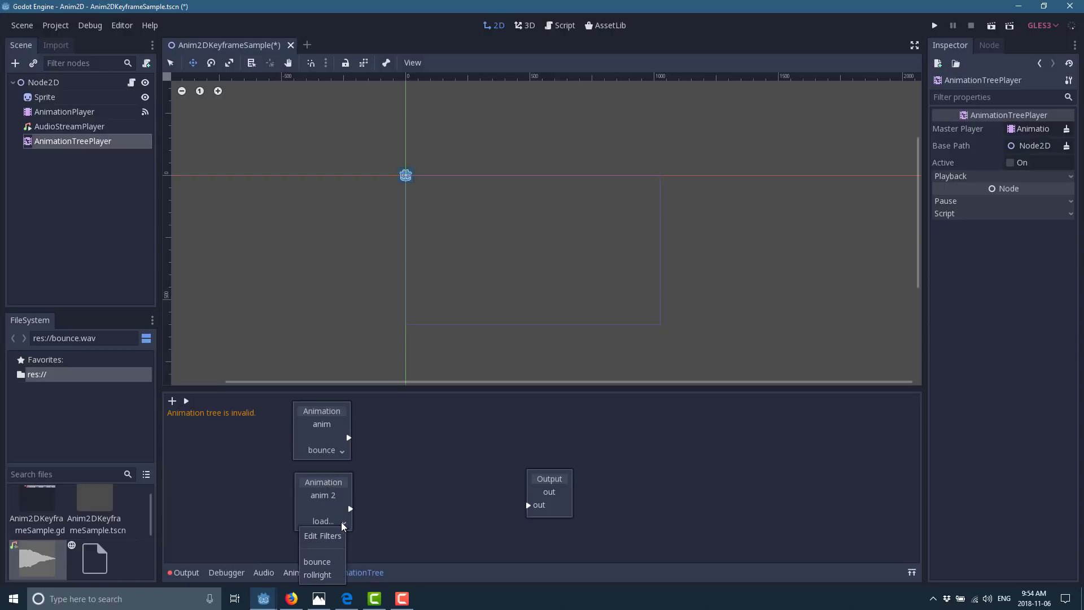
left_click(319, 575)
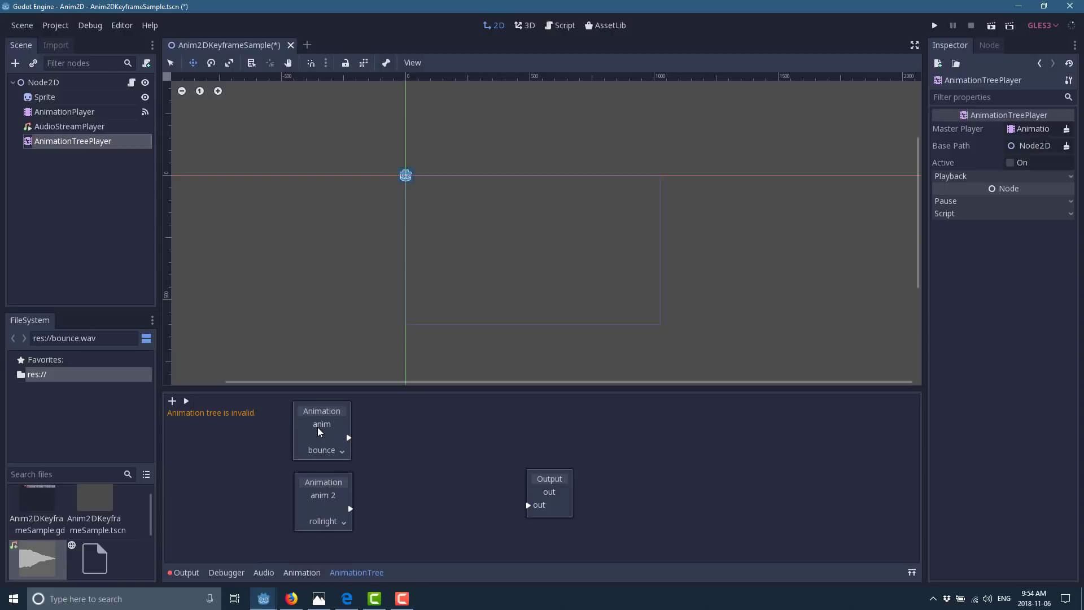
Add a Blend2 node and place it between the two Animation nodes and the Output node.
left_click(172, 401)
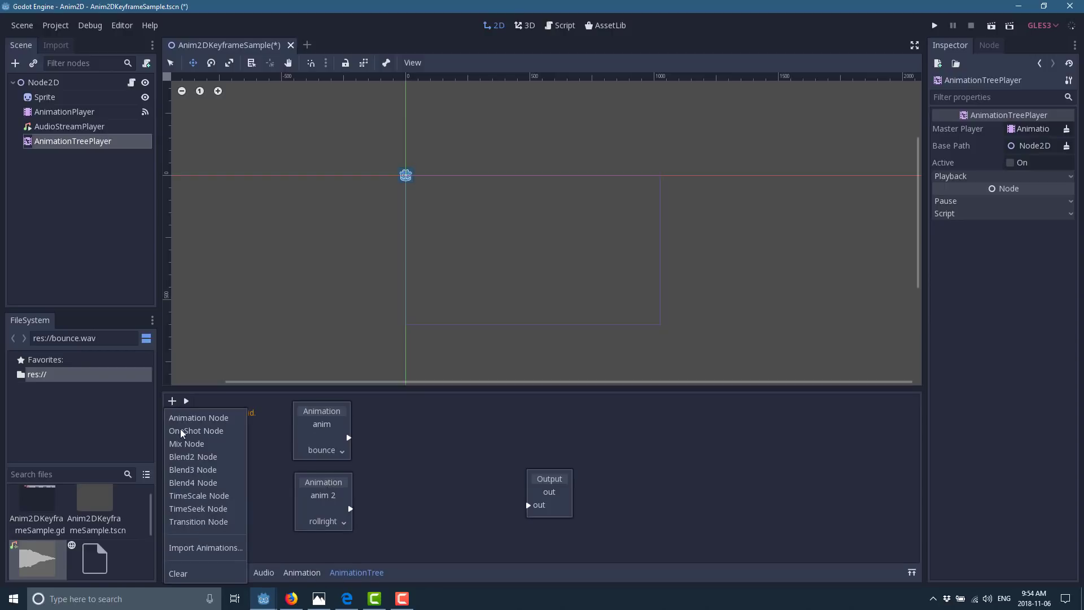
left_click(194, 457)
left_click_drag(264, 474, 458, 452)
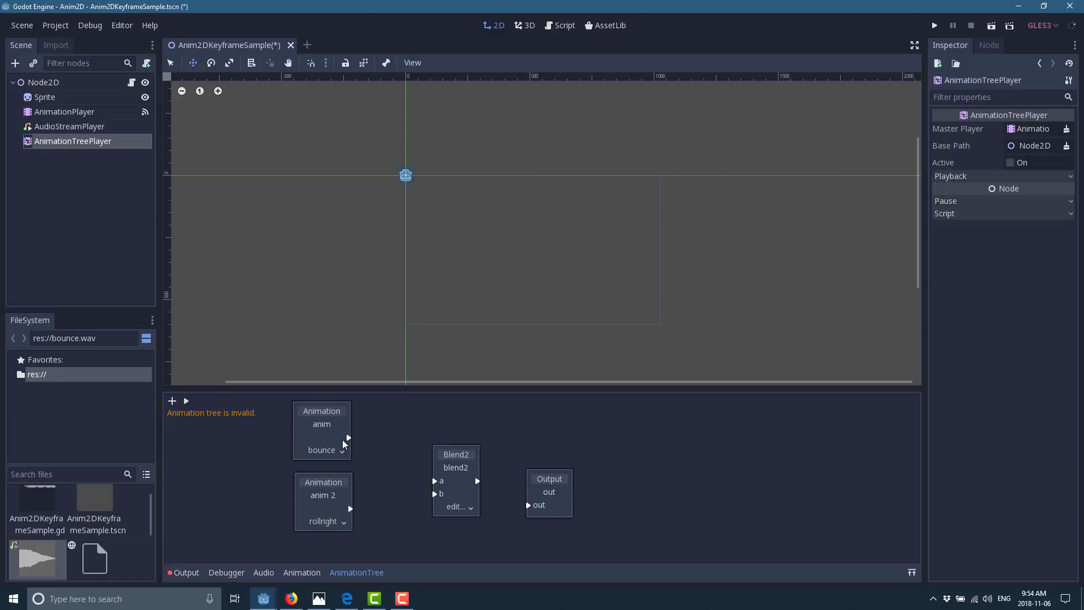
Connect the bounce node to Blend2 input a, the rollright node to input b, and Blend2 to the Output node.
left_click_drag(350, 439, 435, 481)
left_click_drag(351, 509, 436, 494)
left_click_drag(526, 504, 526, 504)
left_click_drag(530, 504, 529, 505)
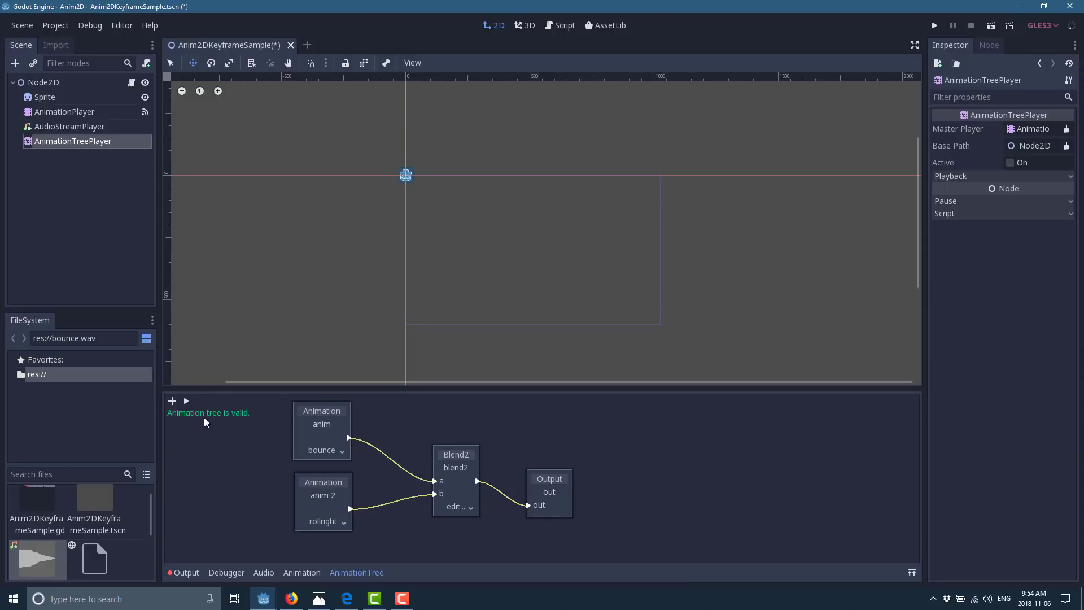
Play the animation tree, raise the Blend2 amount to its maximum, and restart the playback.
left_click(187, 401)
left_click(441, 506)
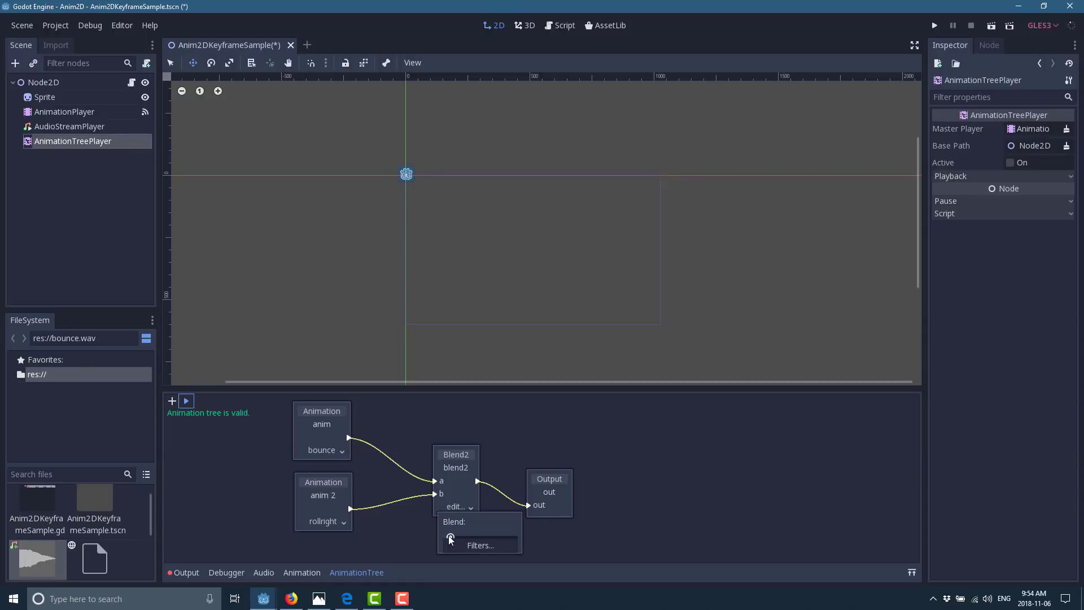
left_click_drag(443, 537, 563, 534)
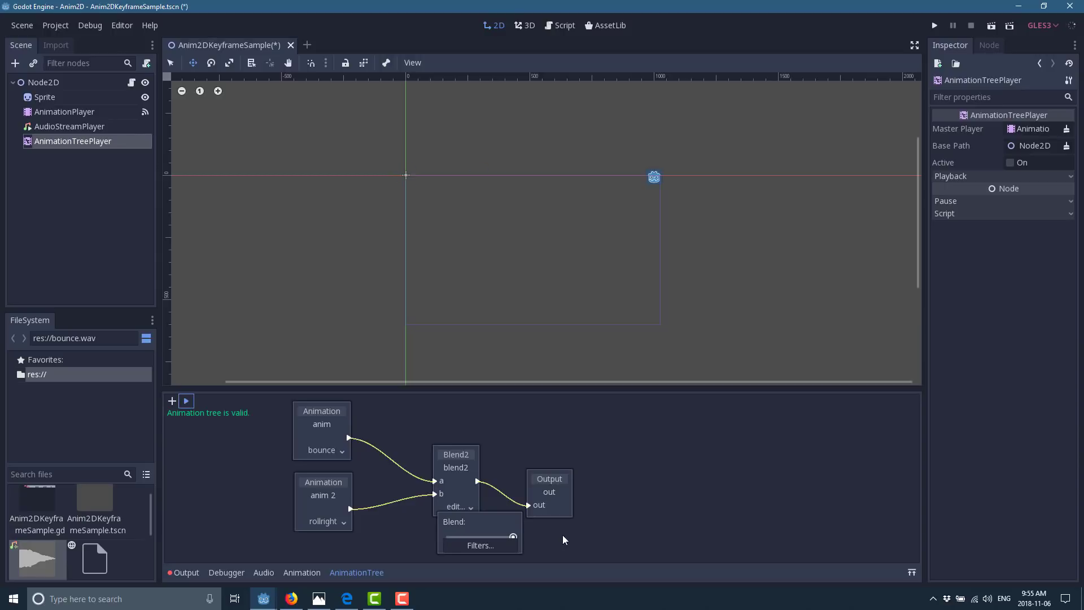
left_click(186, 401)
left_click(186, 400)
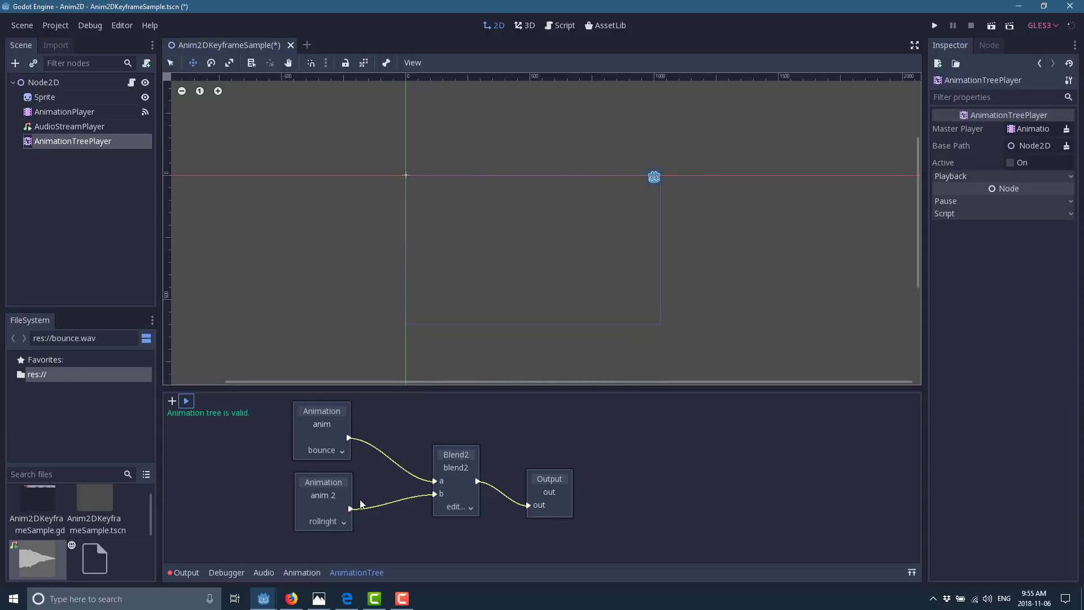
Set the Blend2 amount to about the middle of its range and replay the animation tree.
left_click(439, 507)
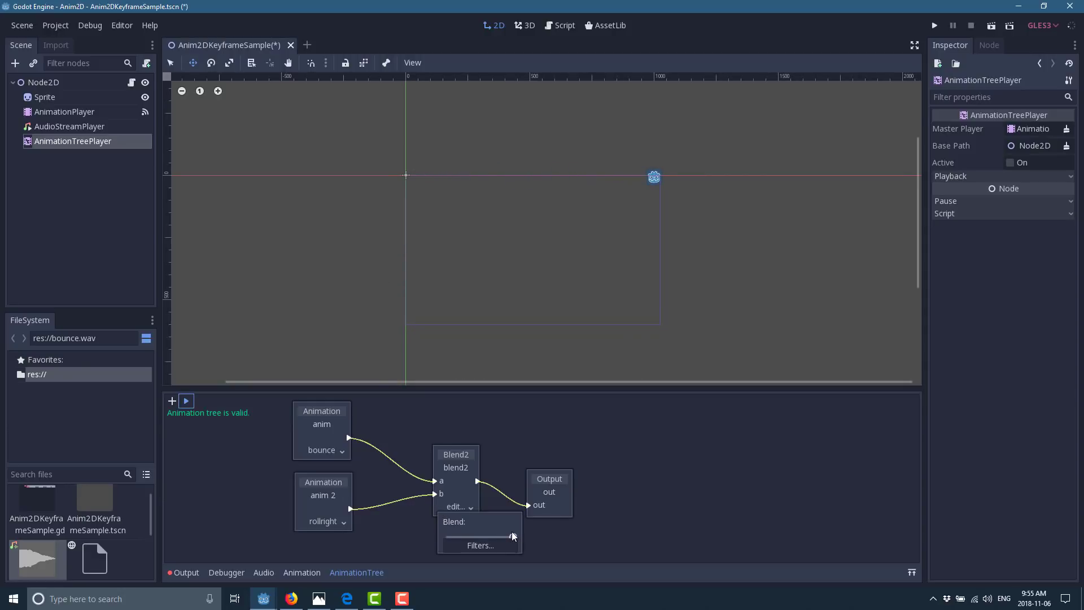
left_click_drag(512, 531, 480, 533)
left_click(191, 401)
left_click(188, 401)
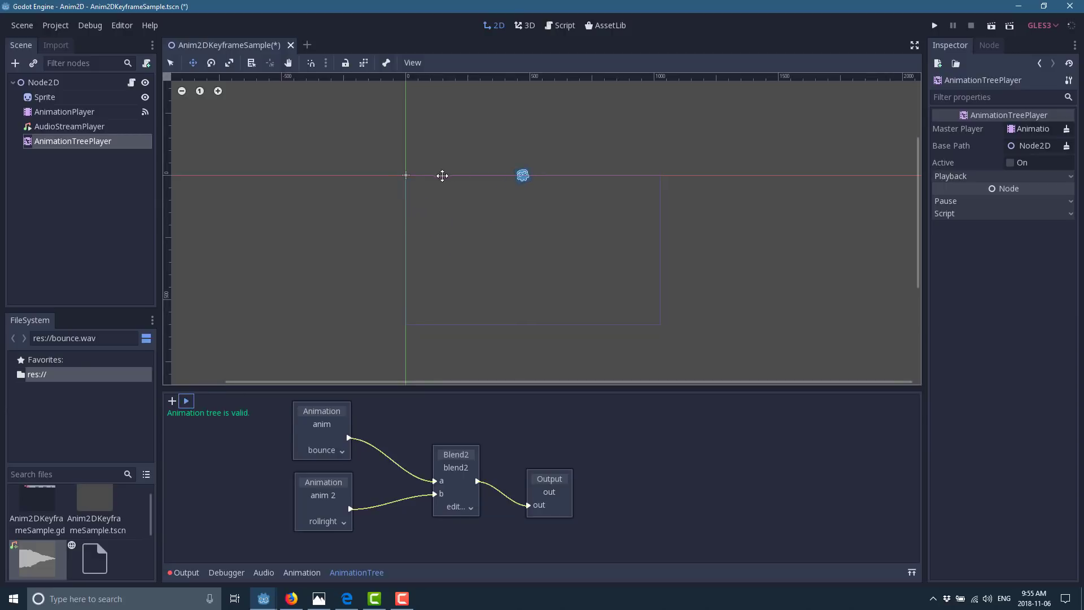
left_click(183, 401)
left_click(186, 402)
left_click(175, 402)
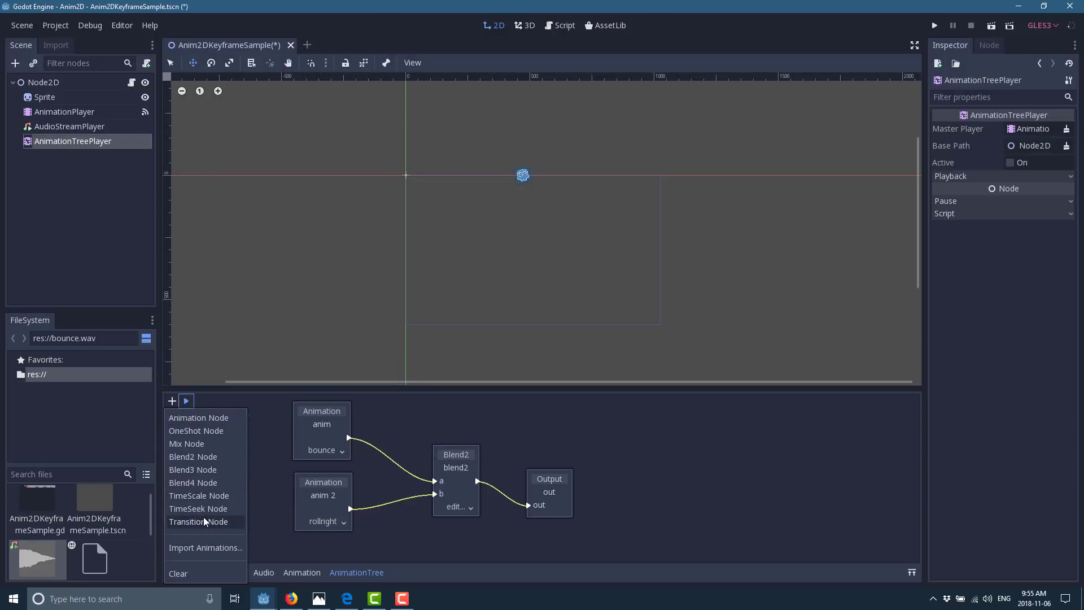
left_click(633, 491)
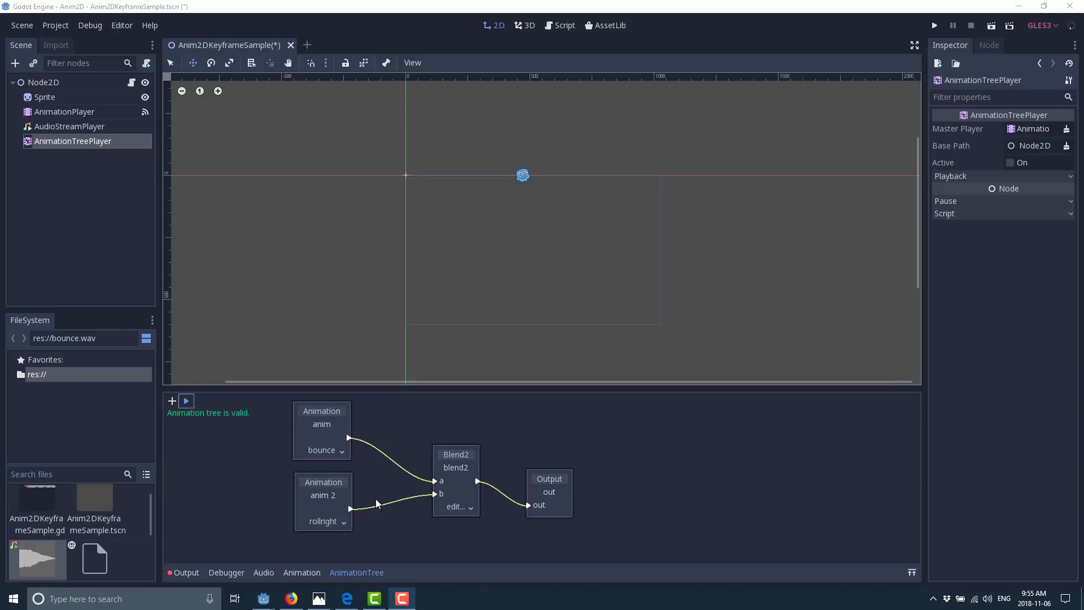
Add two actions named "one" and "two" to the project's input map.
left_click(50, 26)
left_click(59, 41)
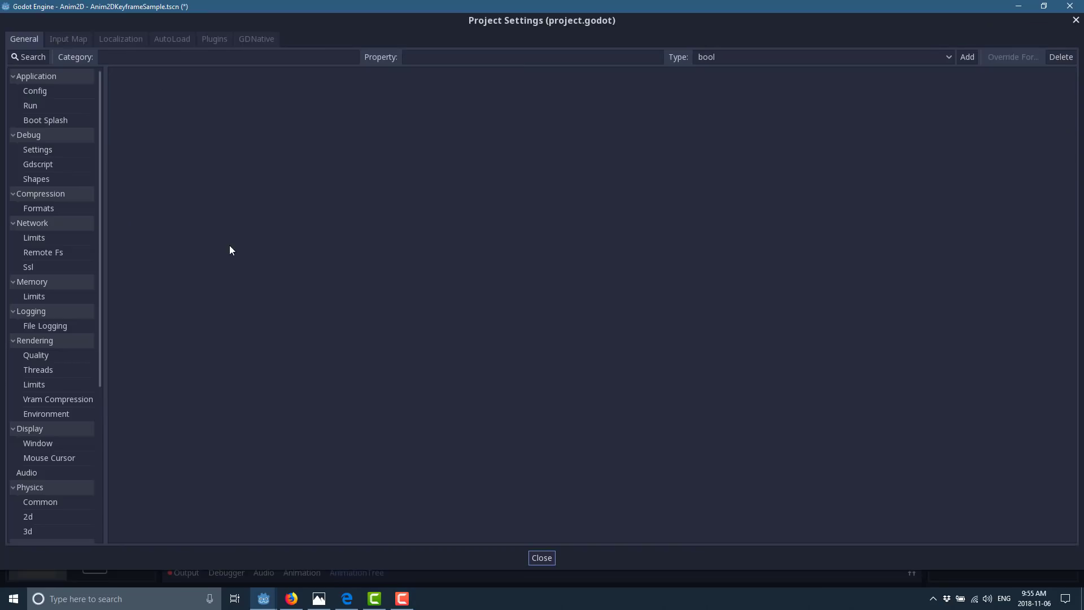
left_click(68, 40)
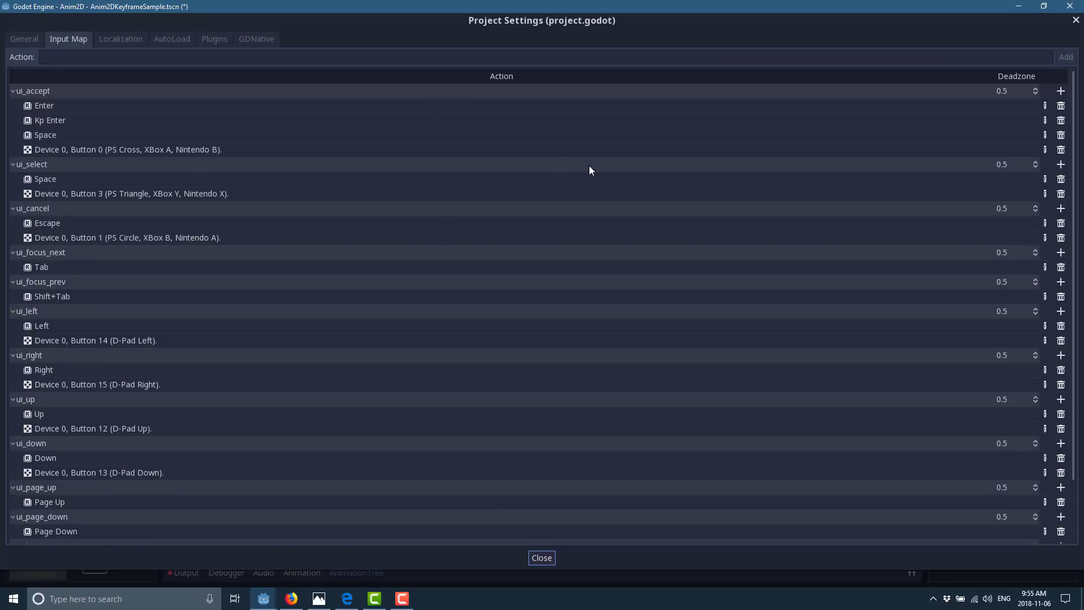
left_click(99, 55)
type("one")
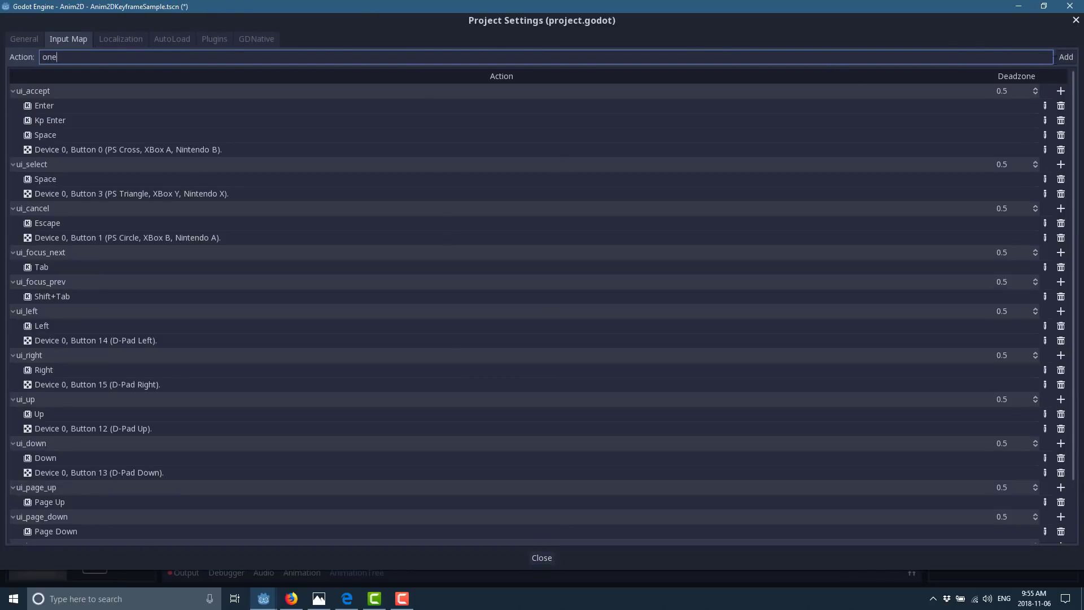
left_click(1067, 57)
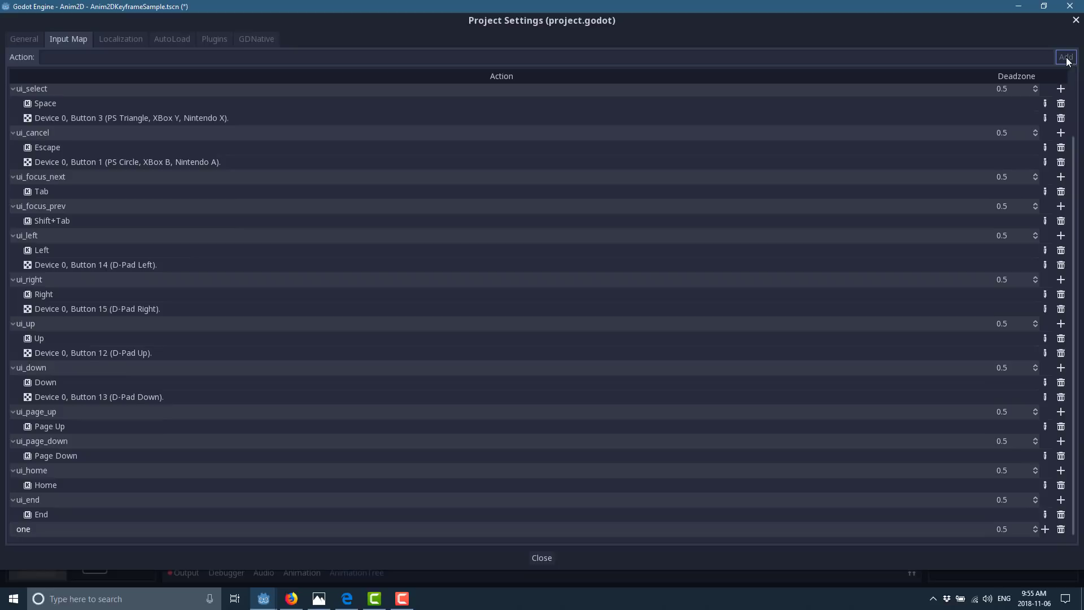
left_click(147, 59)
type("two")
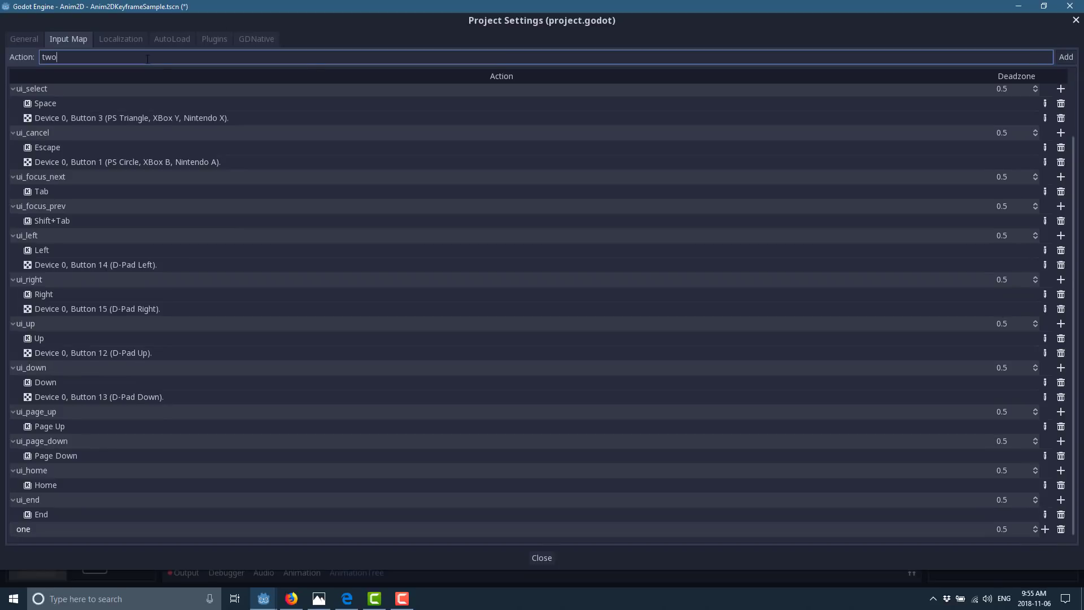
left_click(1066, 57)
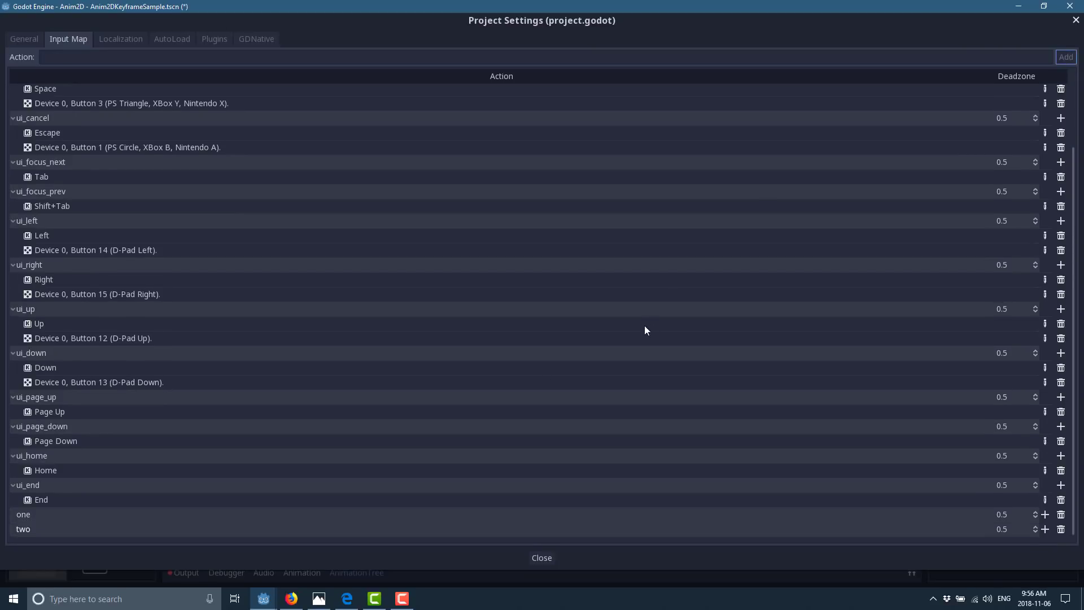
Bind the keyboard key 1 to the input action "one".
left_click(18, 517)
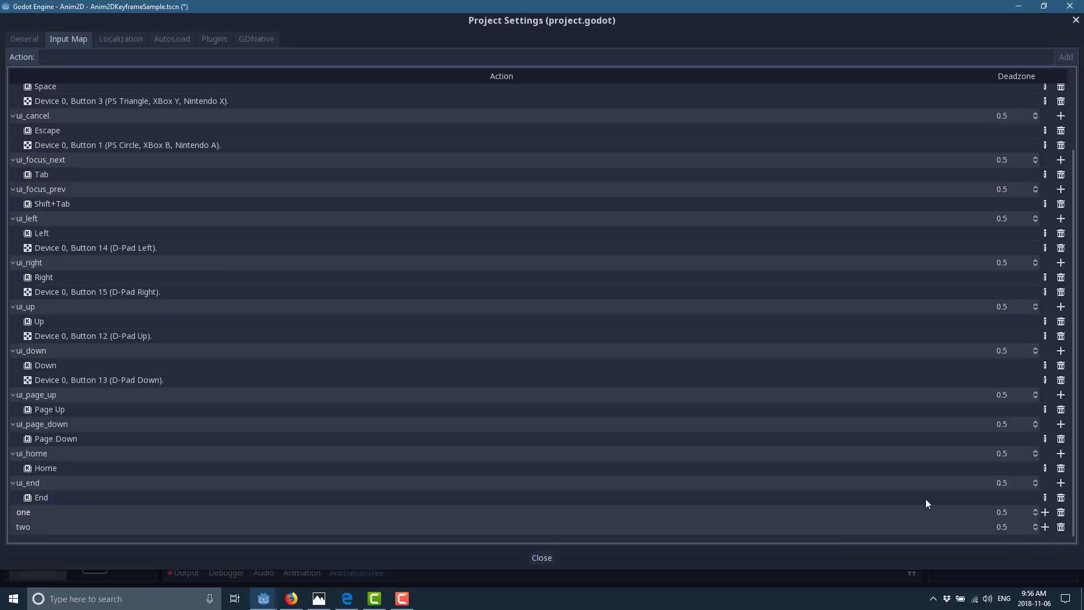
left_click(1046, 511)
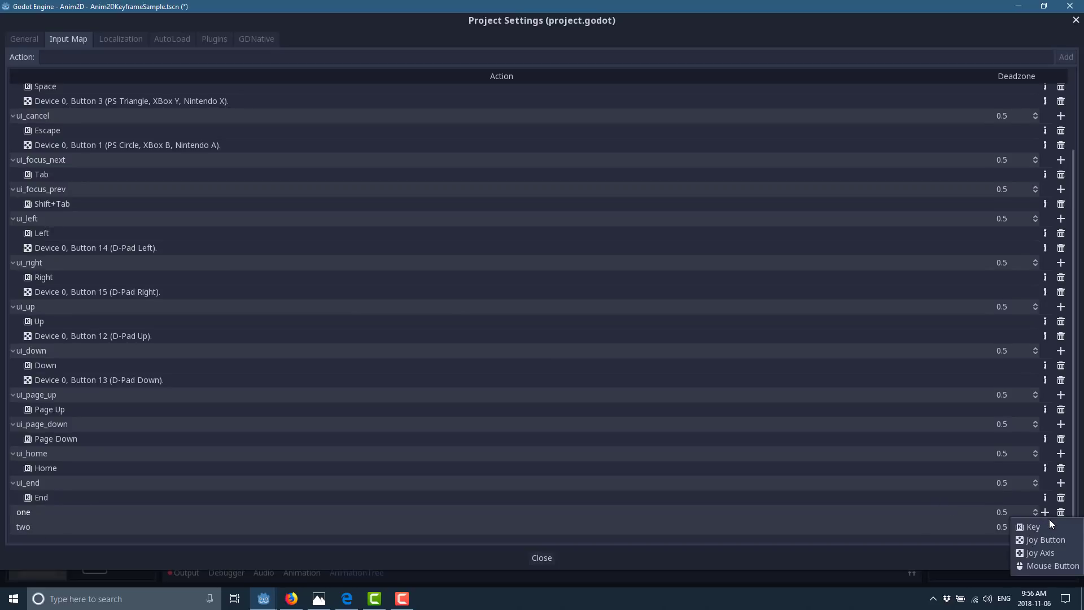
left_click(1036, 527)
key("1")
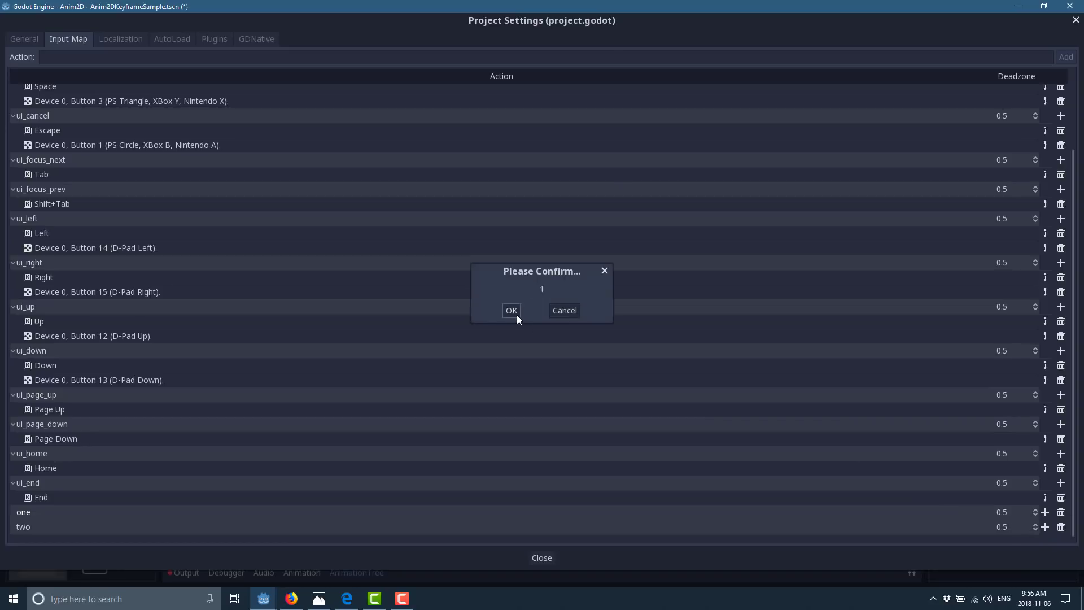
left_click(512, 311)
scroll(133, 499, "down", 1)
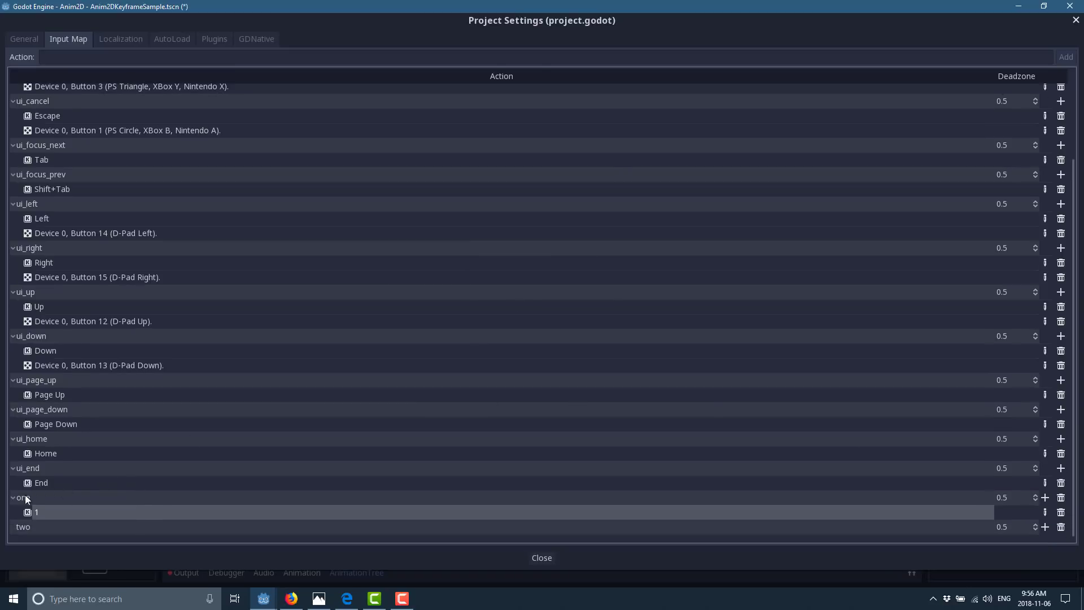
Bind the keyboard key 2 to the input action "two" and close the project settings.
left_click(36, 527)
left_click(1046, 525)
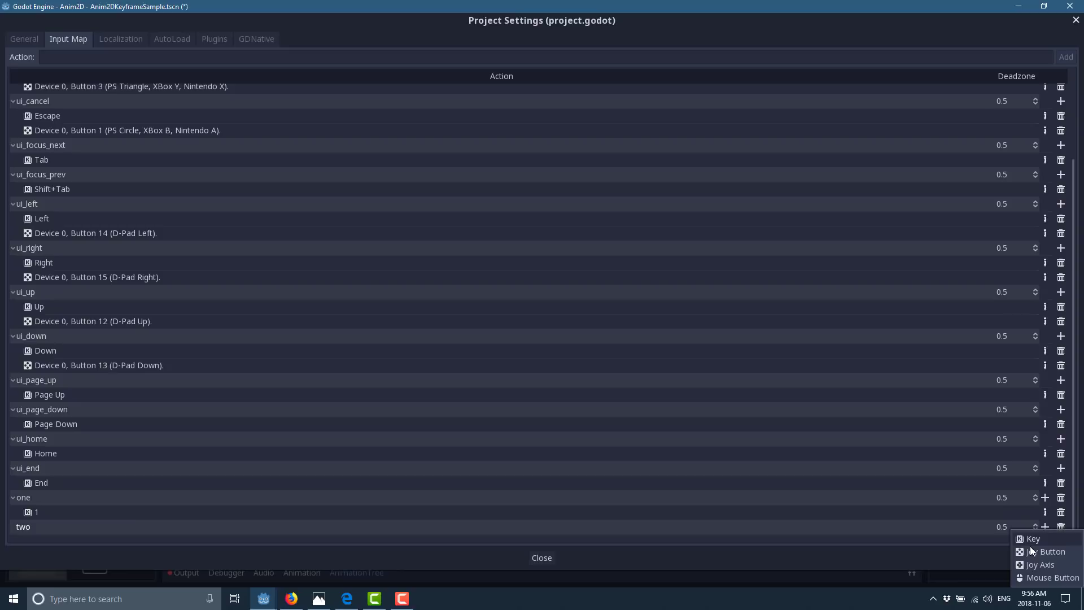
left_click(1031, 541)
key("2")
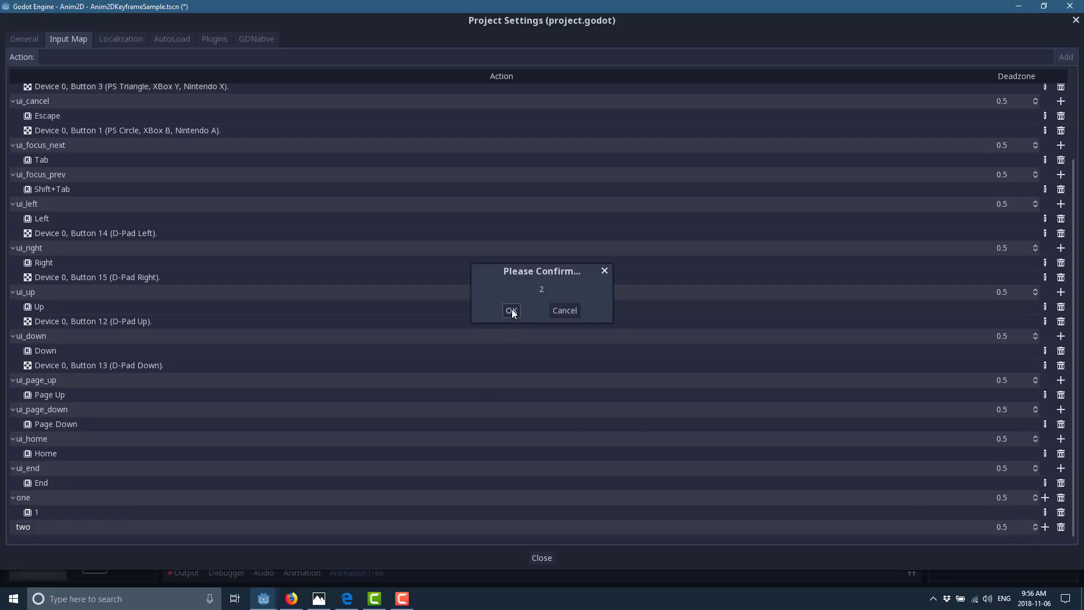
left_click(511, 310)
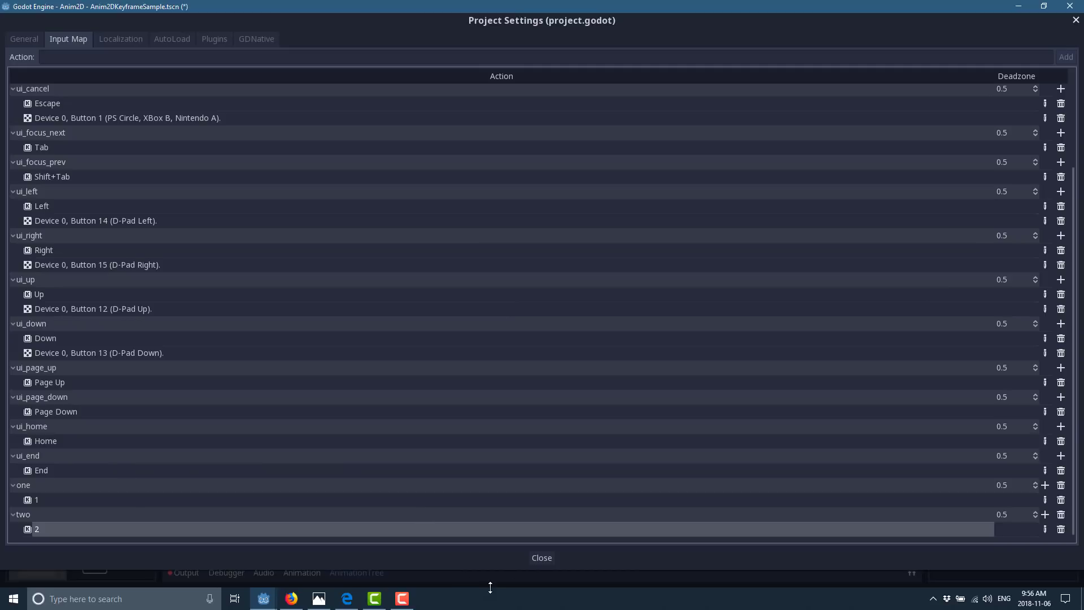
left_click(539, 558)
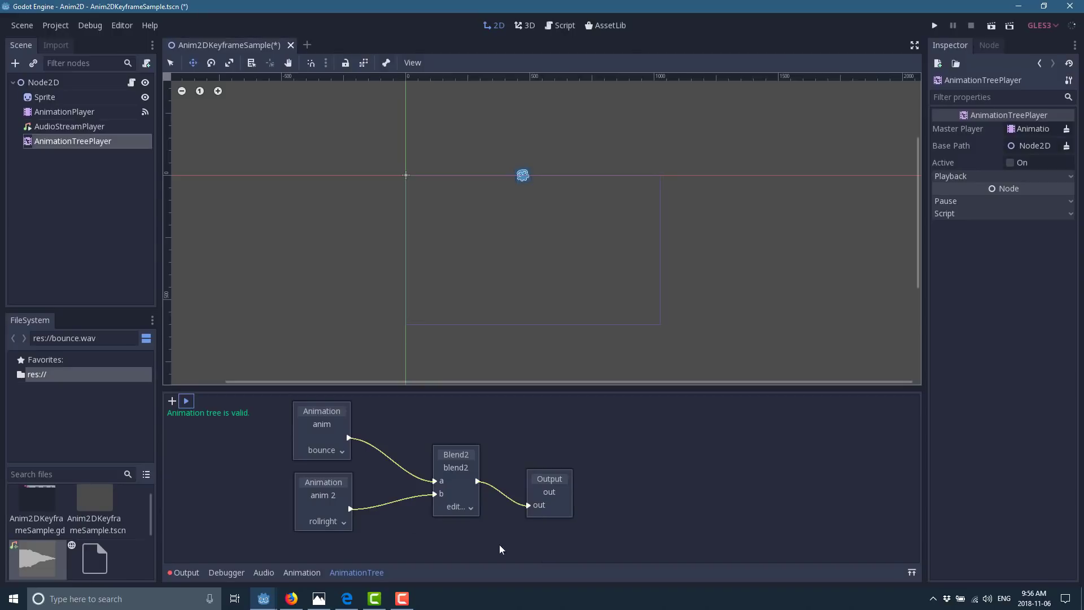
Add a _process(delta) function at the end of the Anim2DKeyframeSample.gd script.
left_click(563, 26)
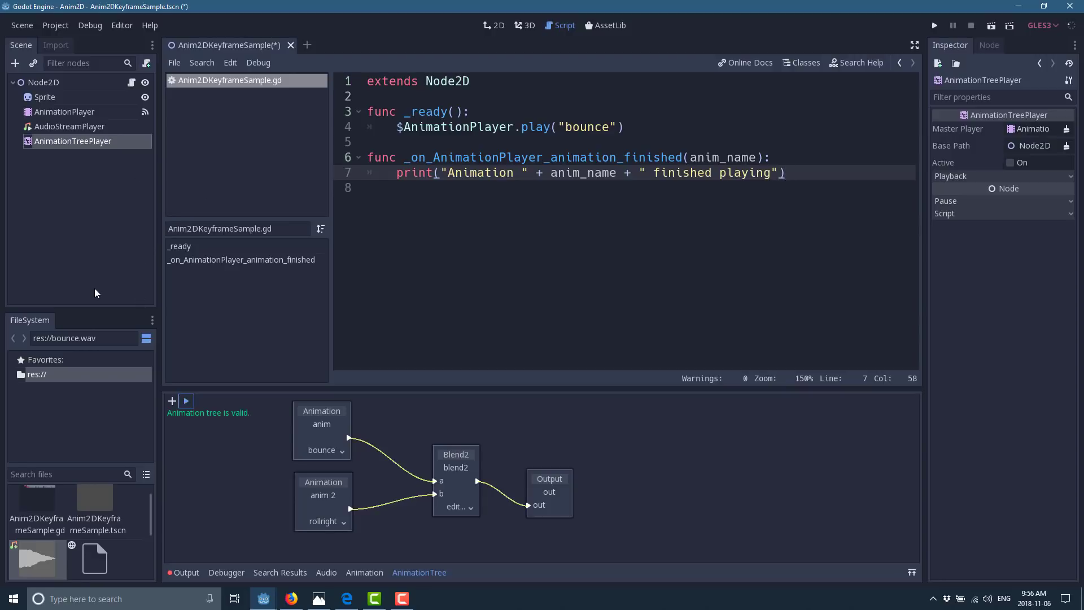
left_click(420, 204)
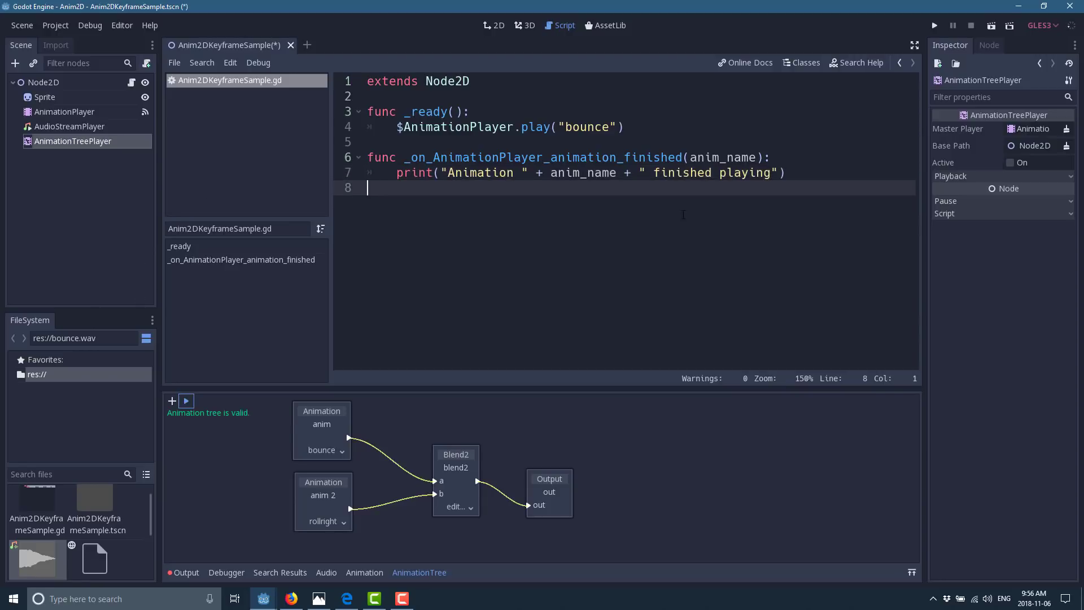
key("Return")
key("Return")
type("func")
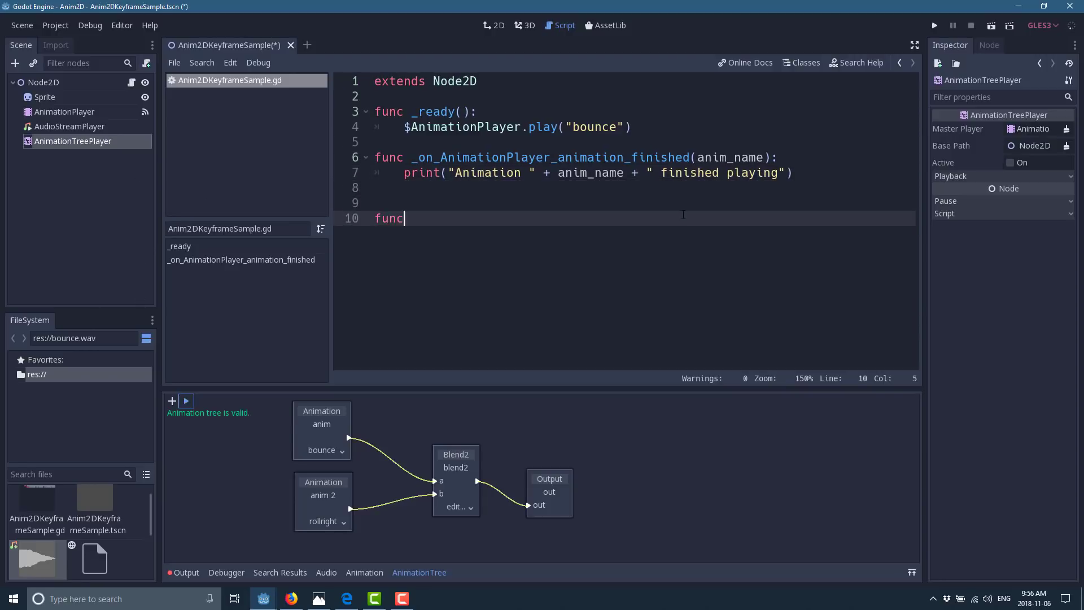
type(" _process(delta):")
key("Return")
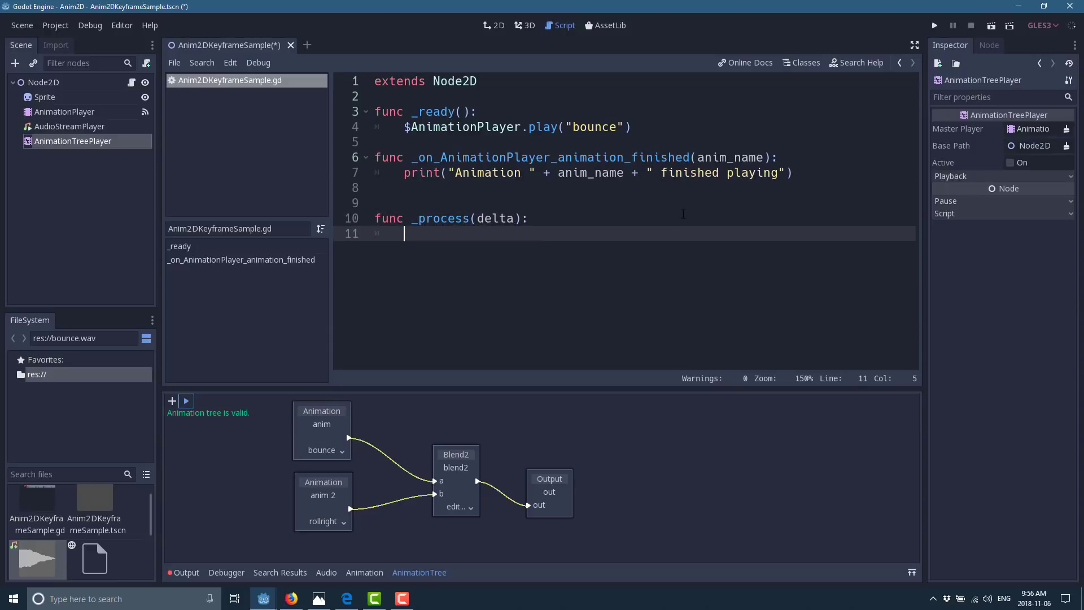
Inside _process, add the condition "if Input.is_key_pressed(KEY_B):" with an indented line beneath it.
type("if Input.is_")
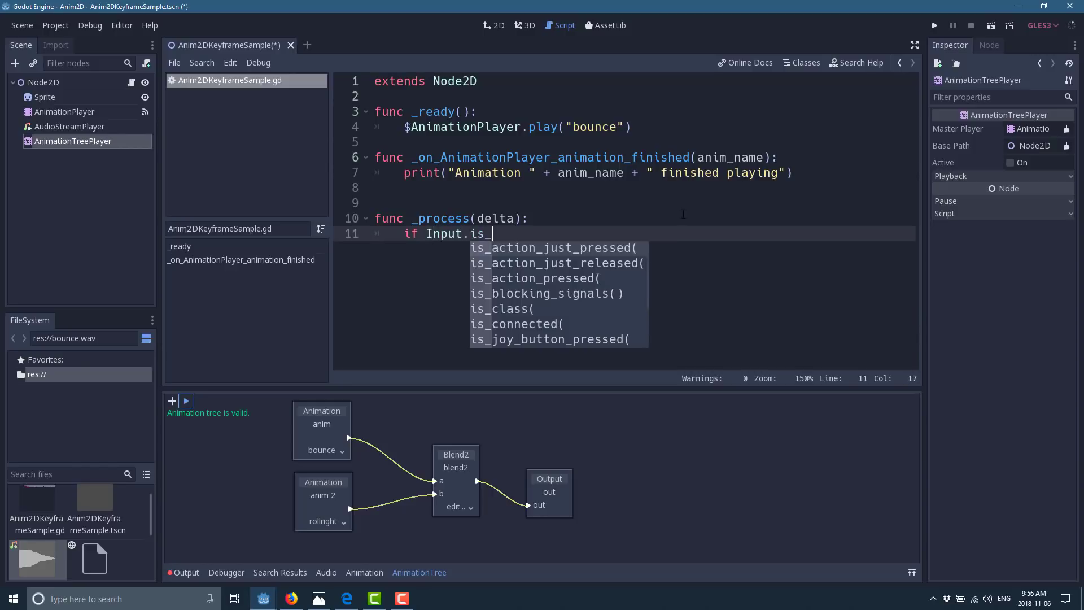
type("key_")
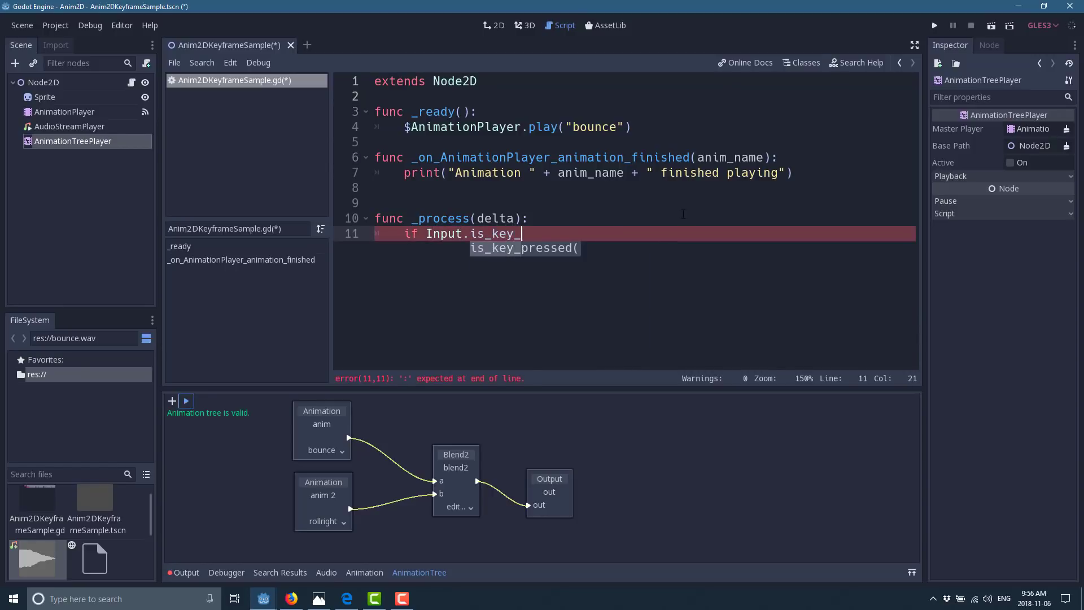
key("Return")
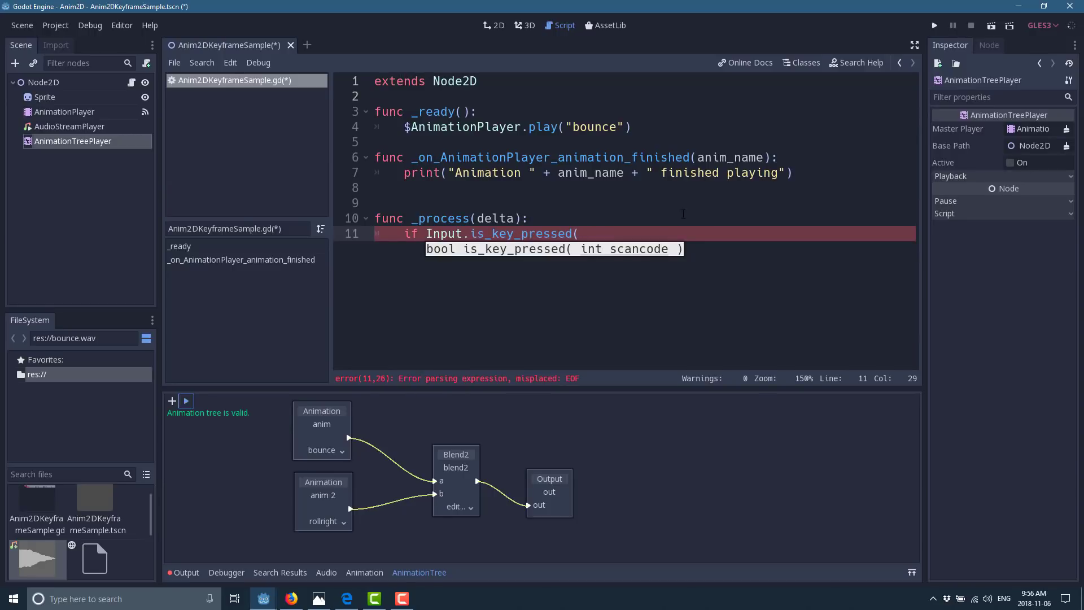
type("KEY_")
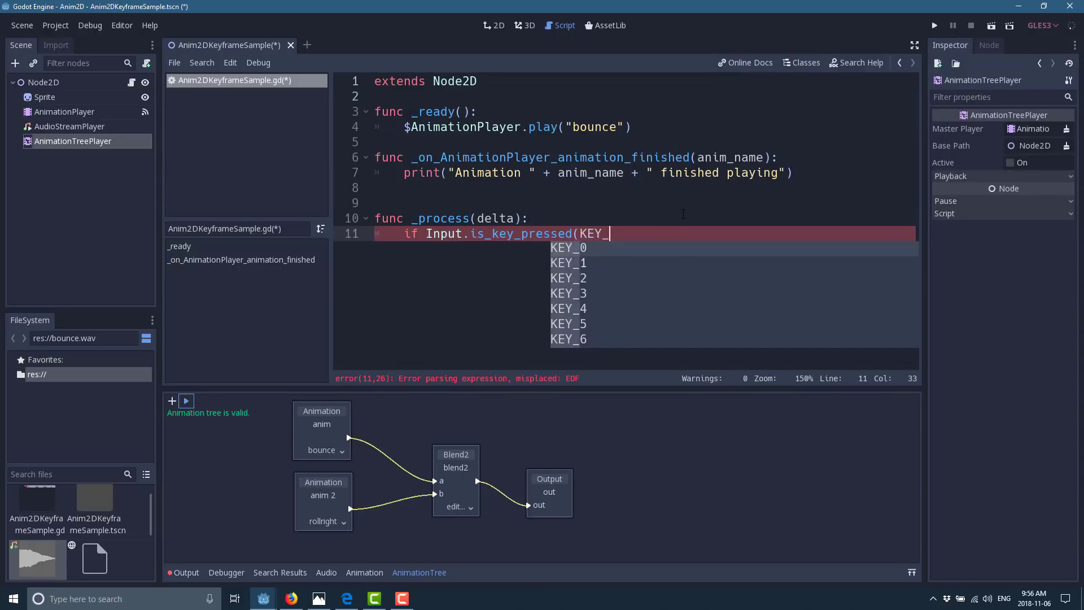
type("B):")
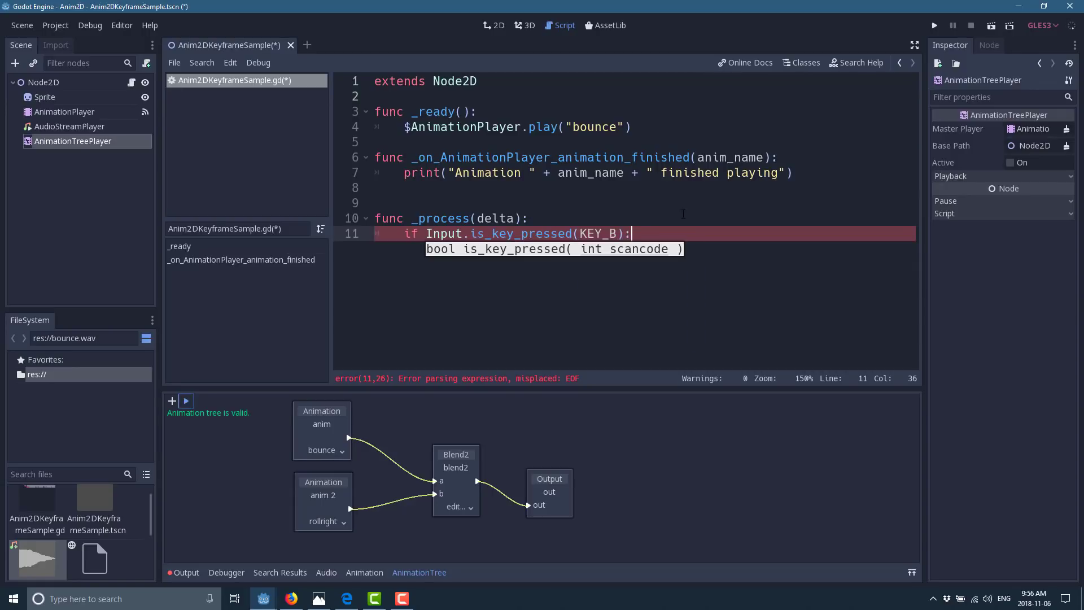
key("Return")
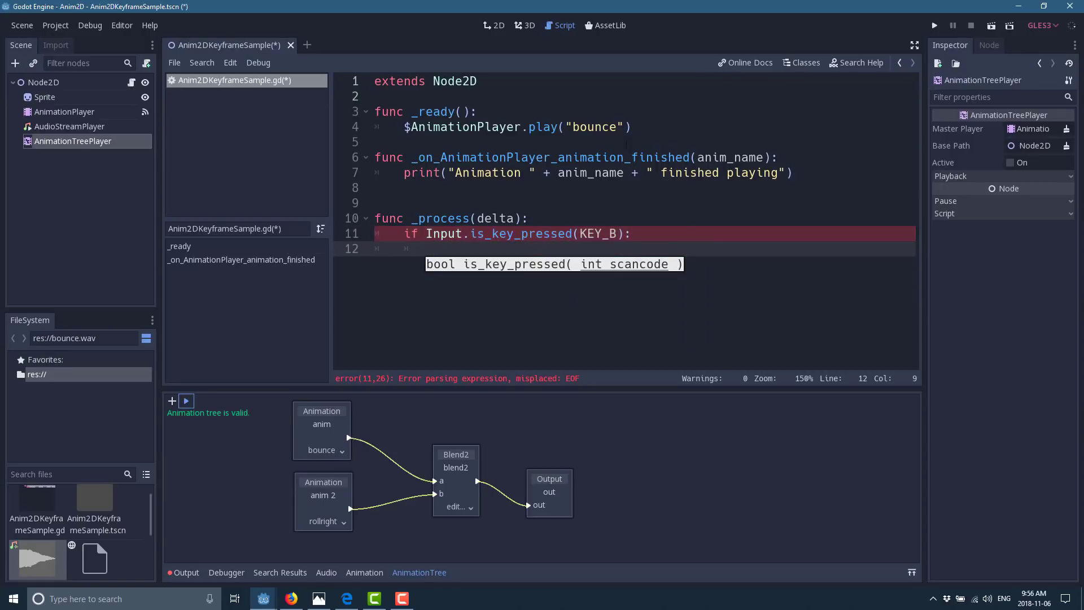
Delete the _ready and _on_AnimationPlayer_animation_finished functions from the script.
left_click(779, 174)
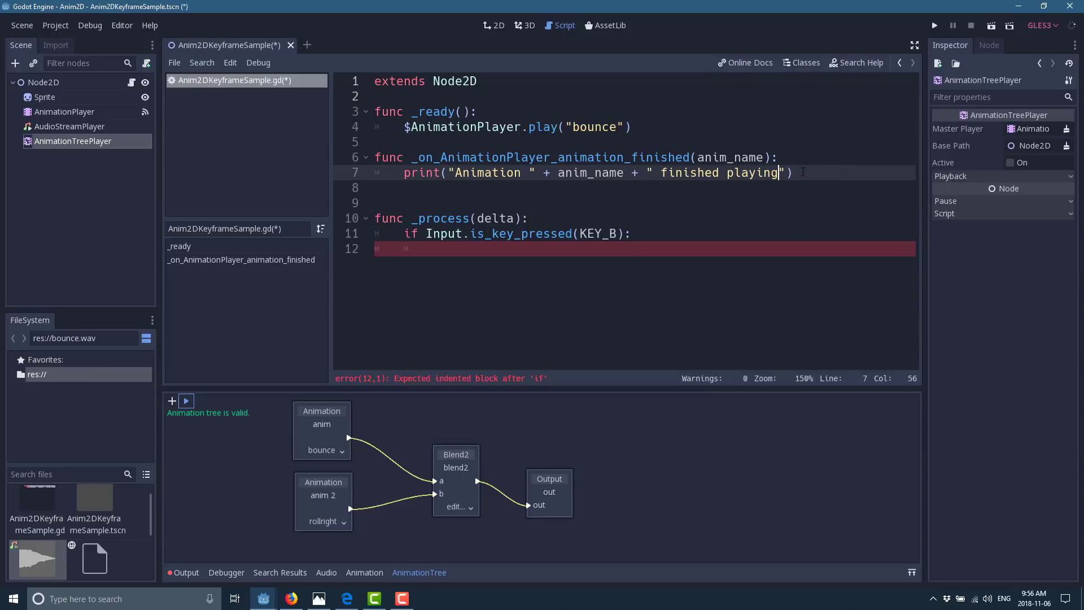
left_click_drag(803, 172, 346, 123)
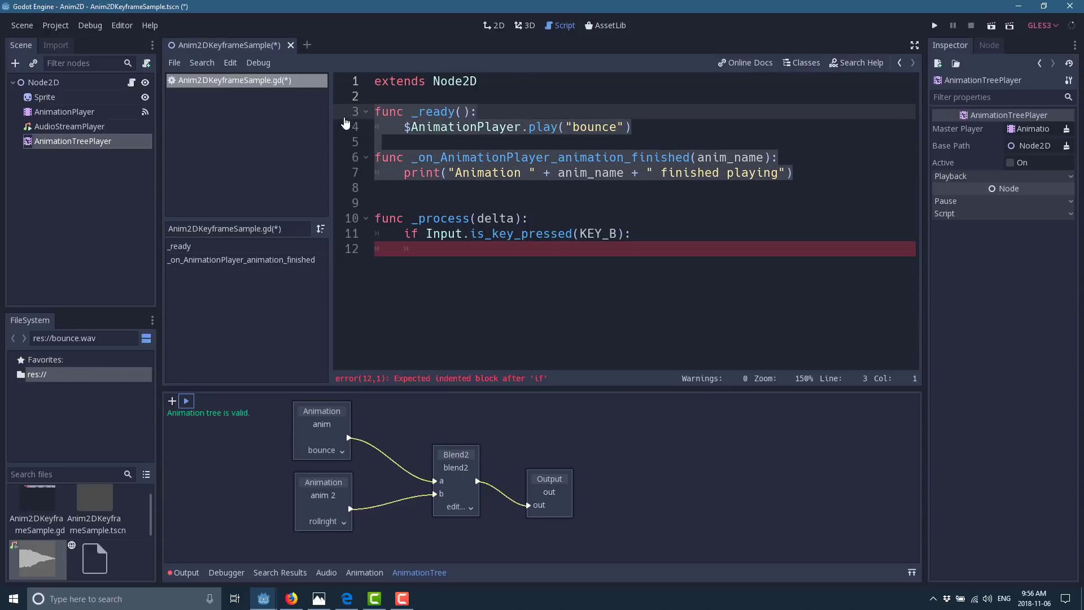
key("Delete")
key("Delete")
key("Delete")
Nest the condition "if $AnimationPlayer.is_playing() == false:" under the KEY_B check.
key("Down")
key("Down")
key("Down")
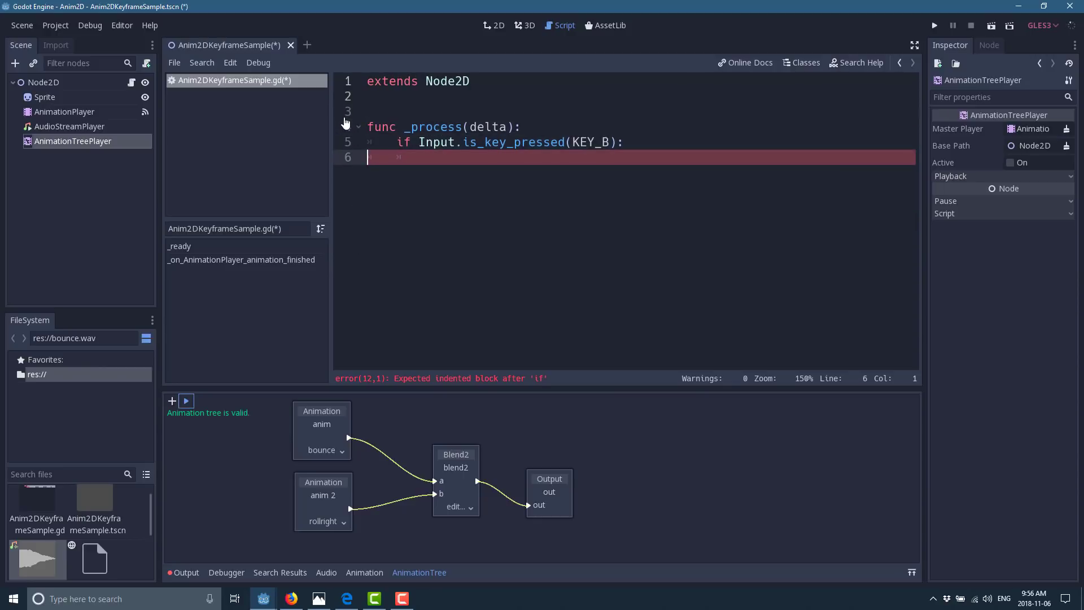
key("Tab")
type("if $Anim")
key("Return")
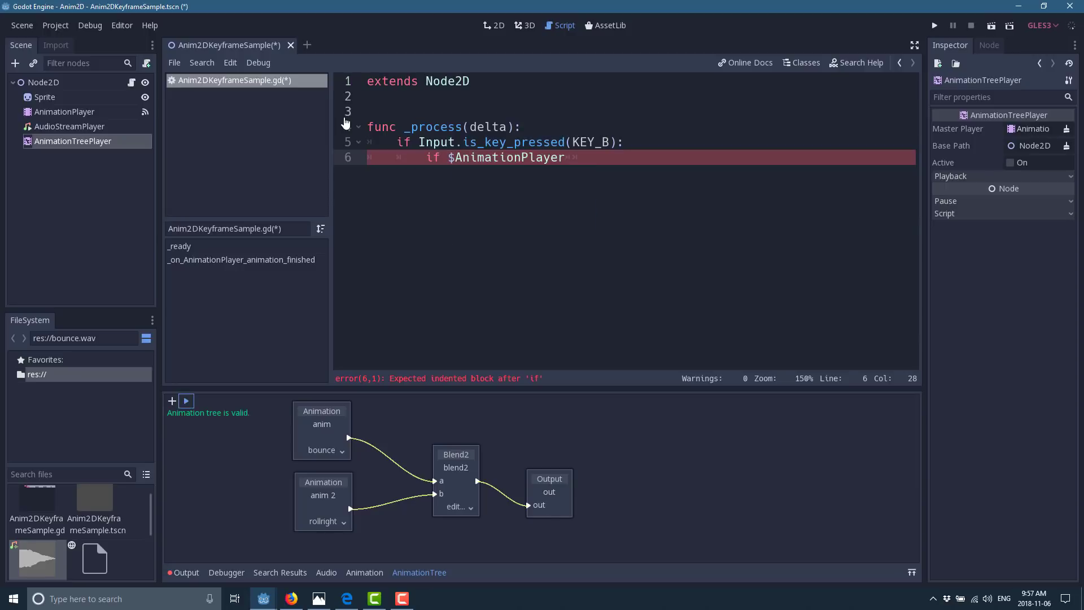
type(".is_pl")
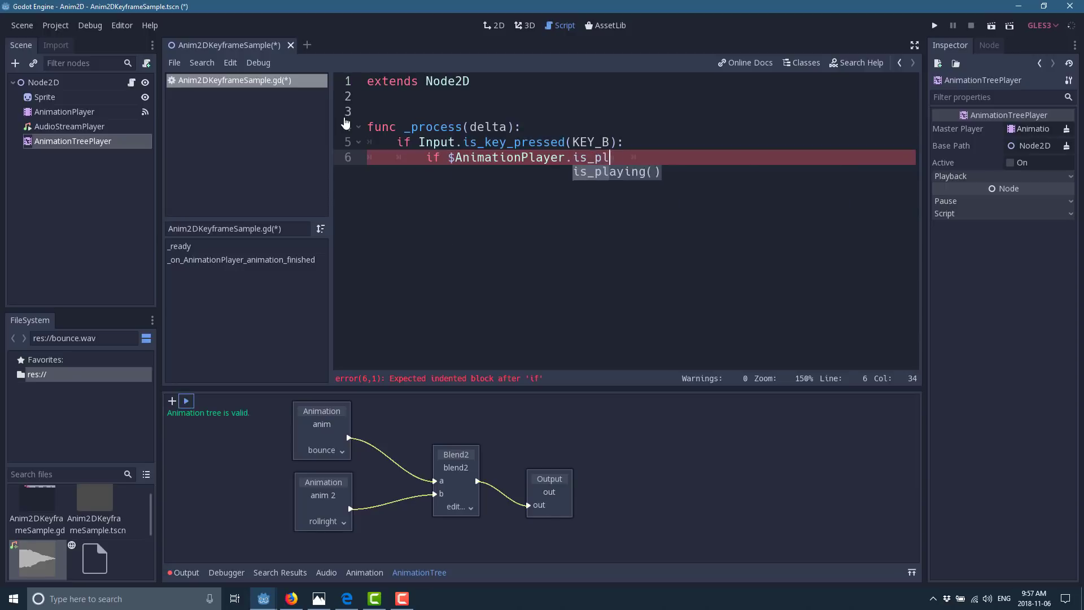
key("Return")
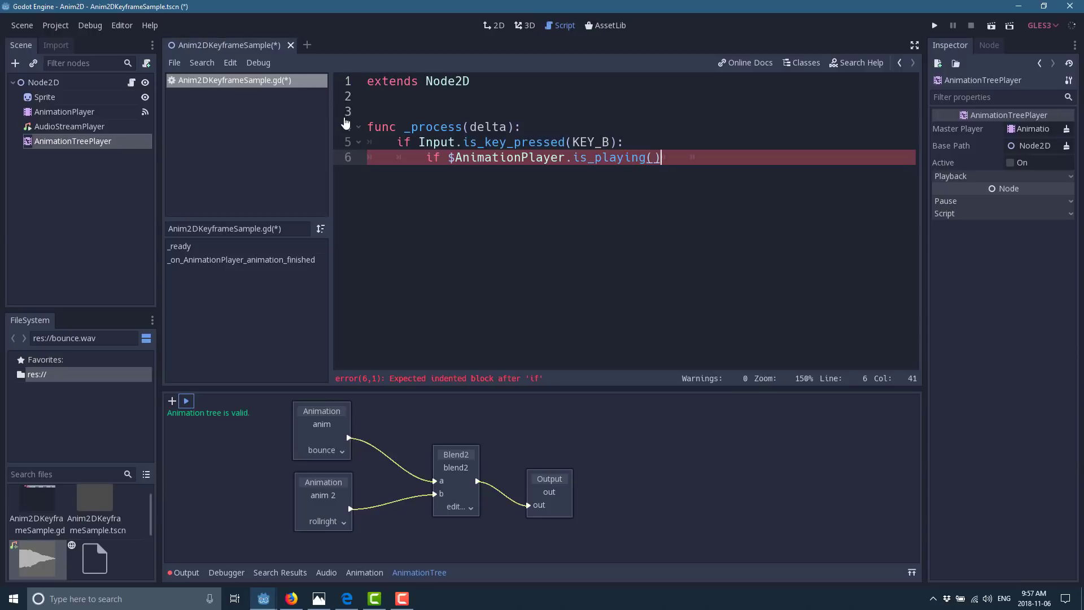
type("== fase")
key("BackSpace")
key("BackSpace")
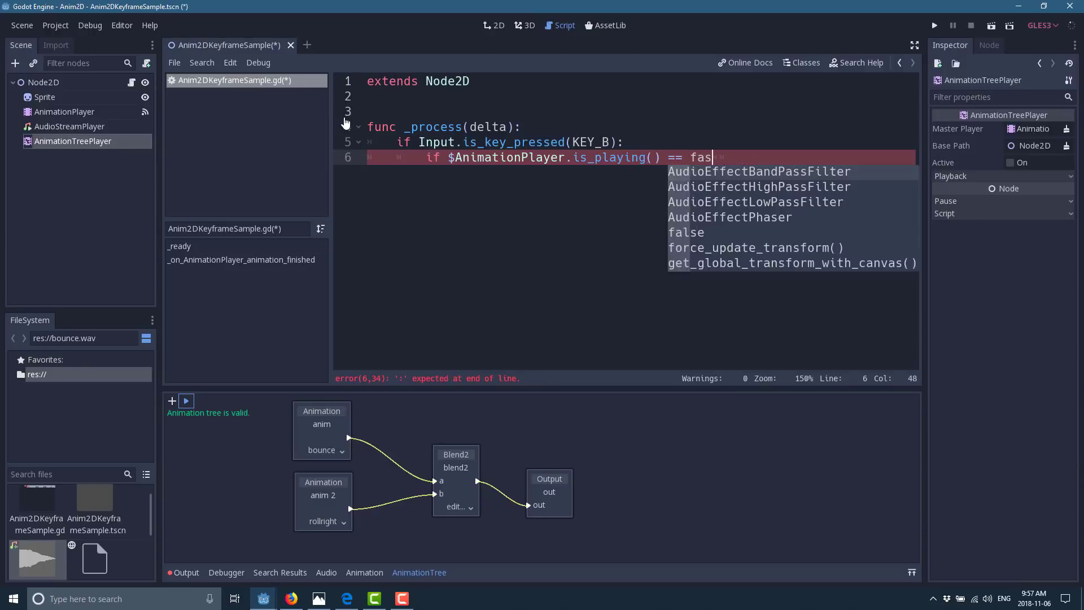
type("lse:")
key("Return")
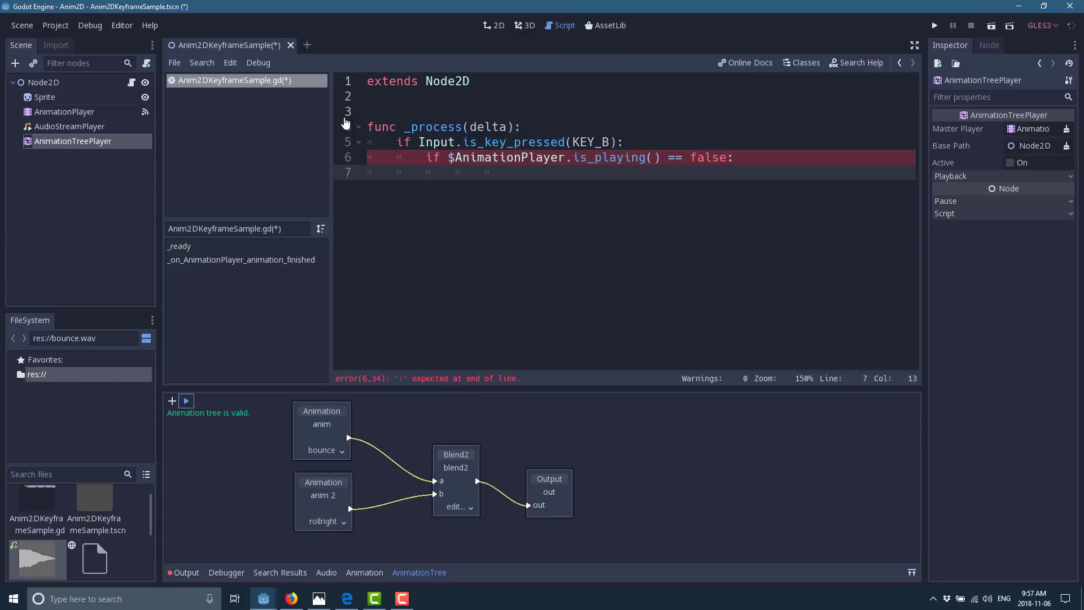
Inside the is_playing condition, add the call $AnimationPlayer.play("Bounce").
type("#")
key("BackSpace")
type("$Animation")
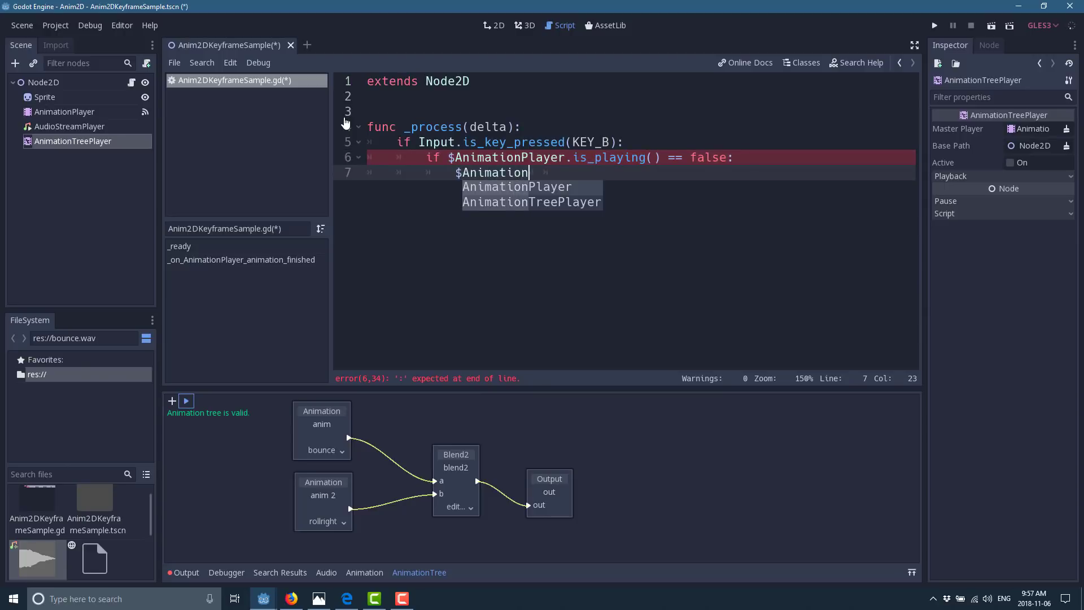
type("Player.play(\"")
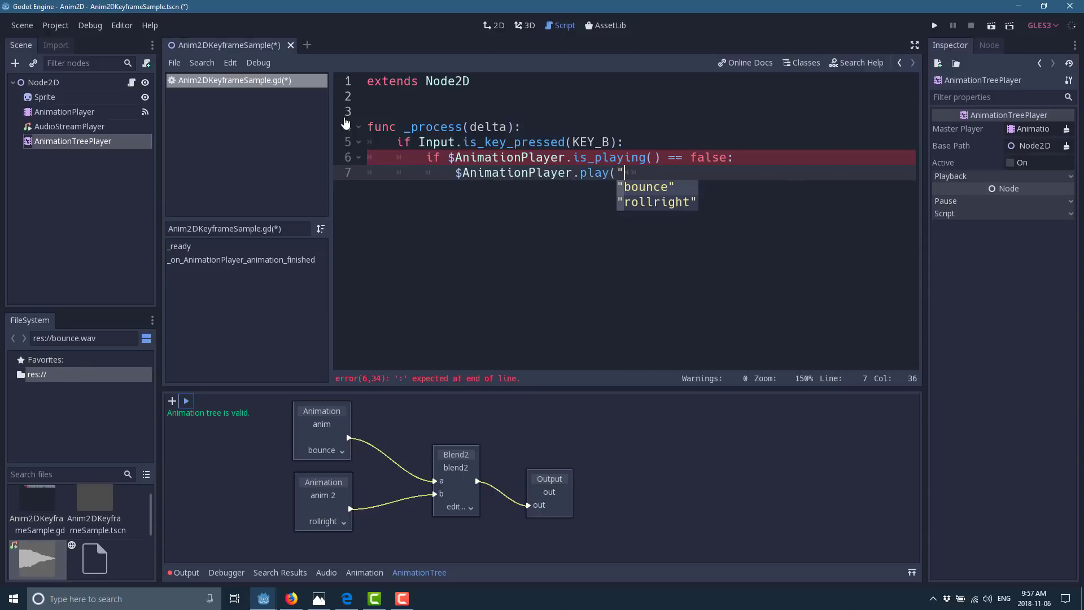
type("Bounce\")")
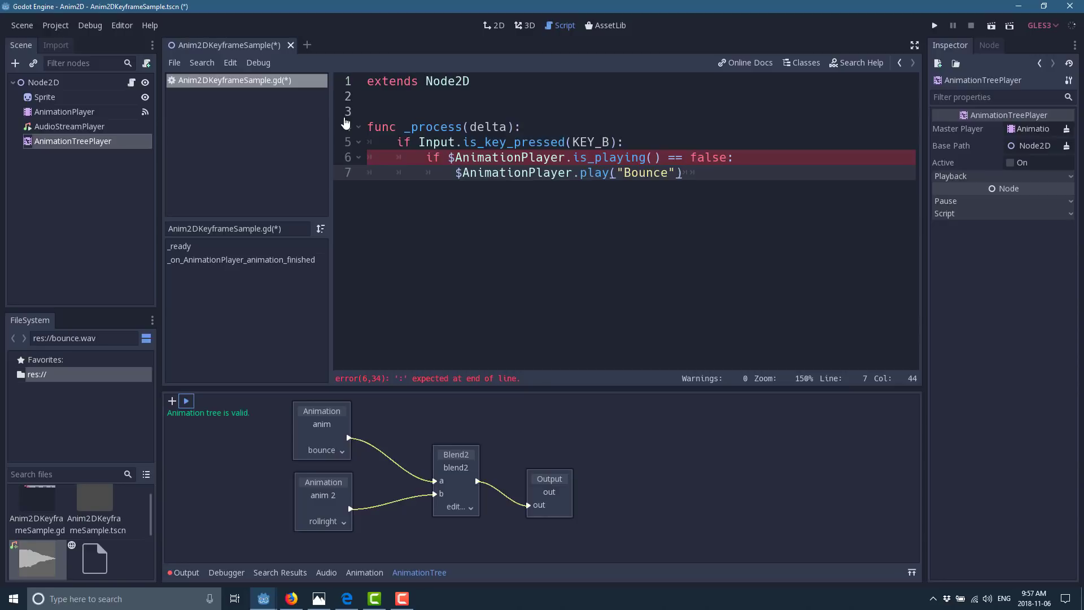
Add print("Bouncing") on the line below the play call, and run the project briefly before closing the game window.
key("Return")
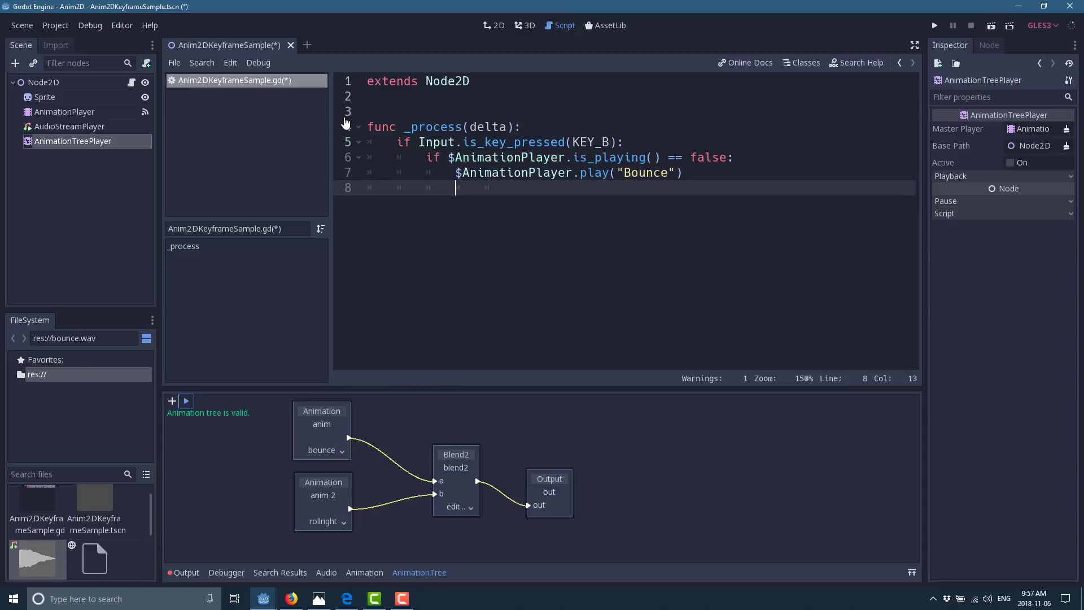
type("print(\"")
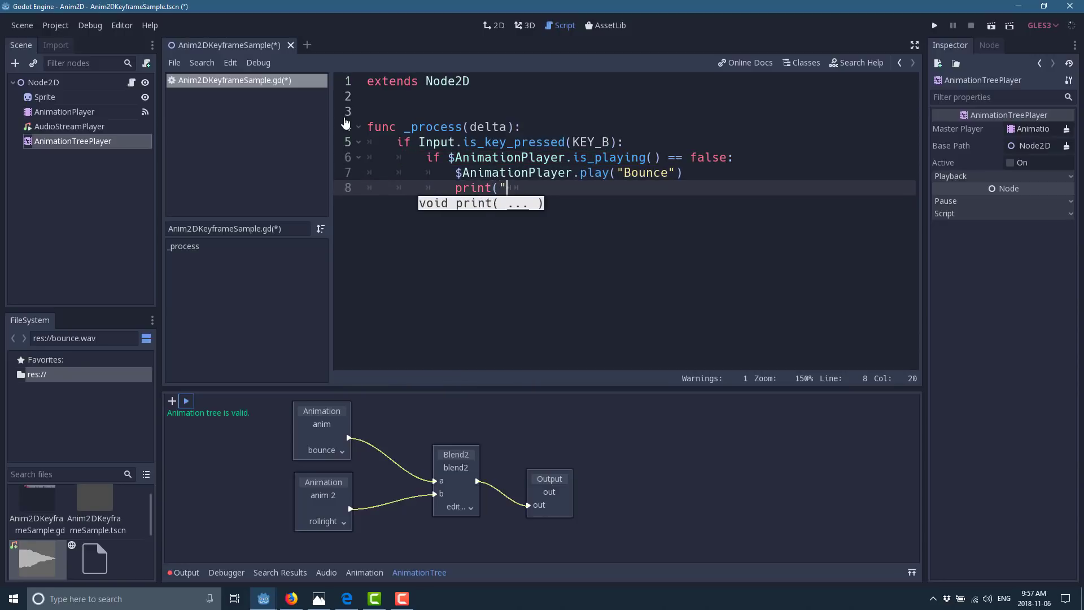
type("Bou")
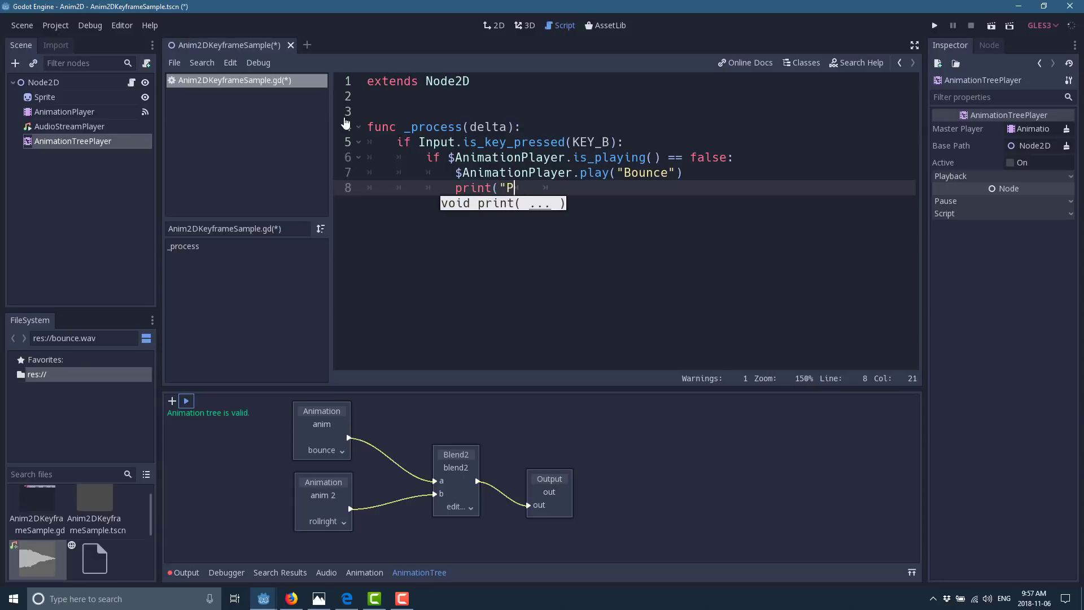
type("ncing\")")
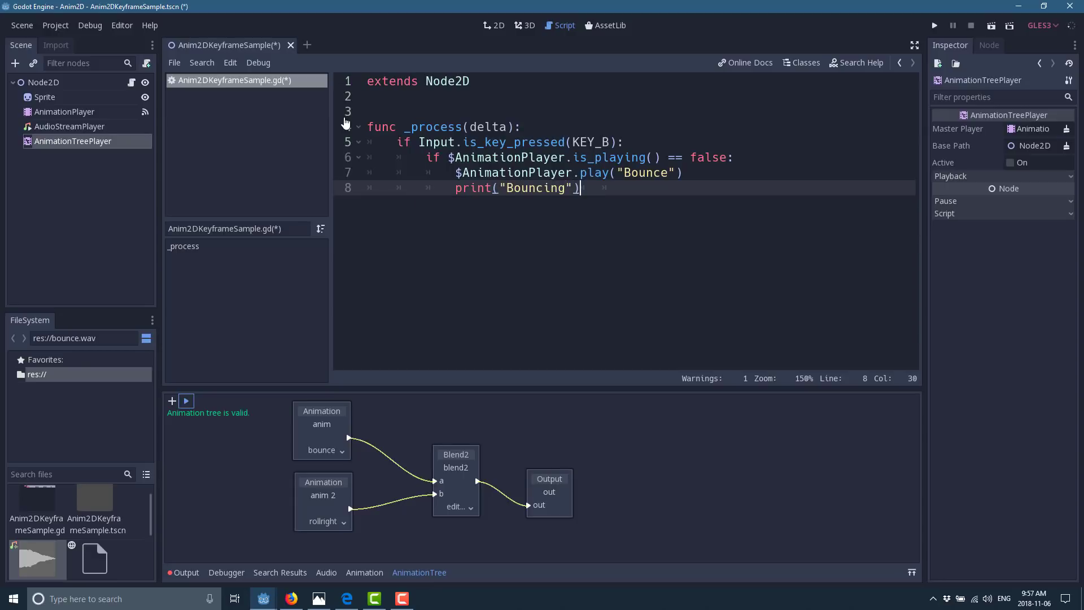
left_click(935, 26)
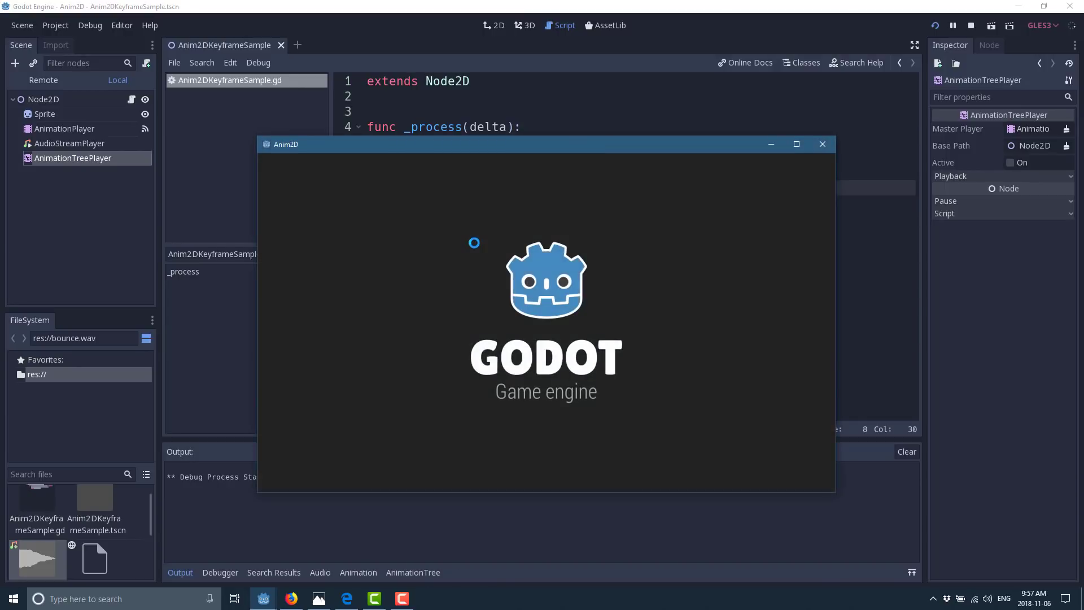
left_click(822, 144)
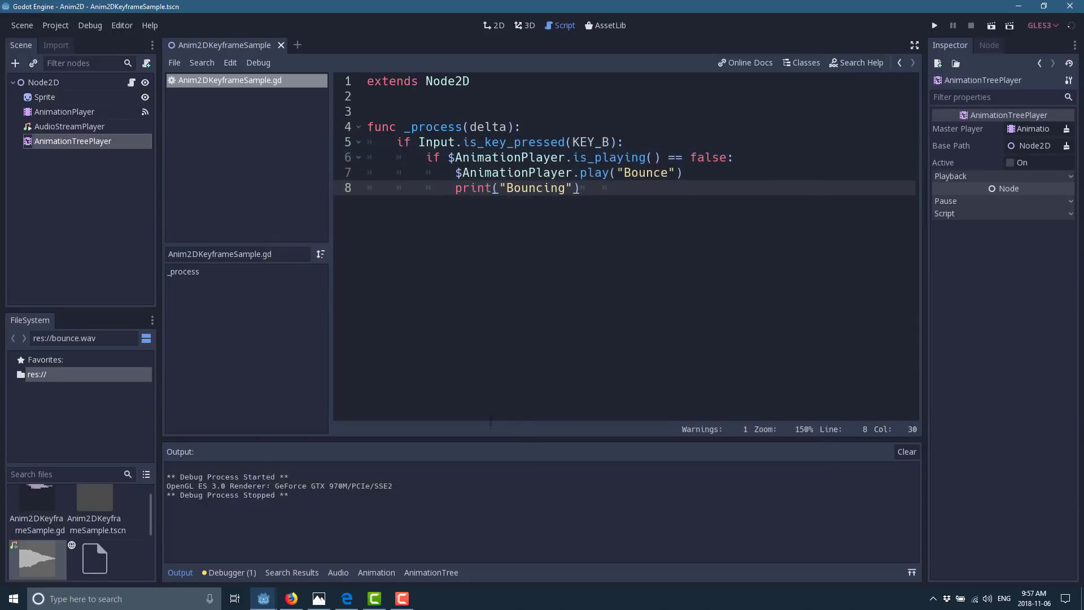
Turn off the Active property of the AnimationTreePlayer node.
left_click(64, 115)
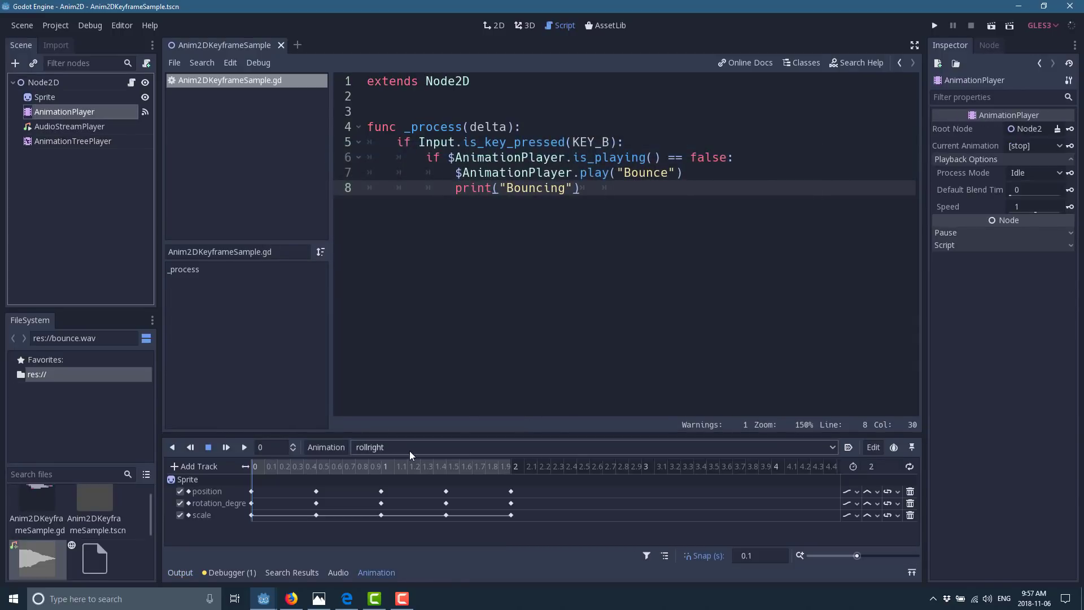
left_click(56, 123)
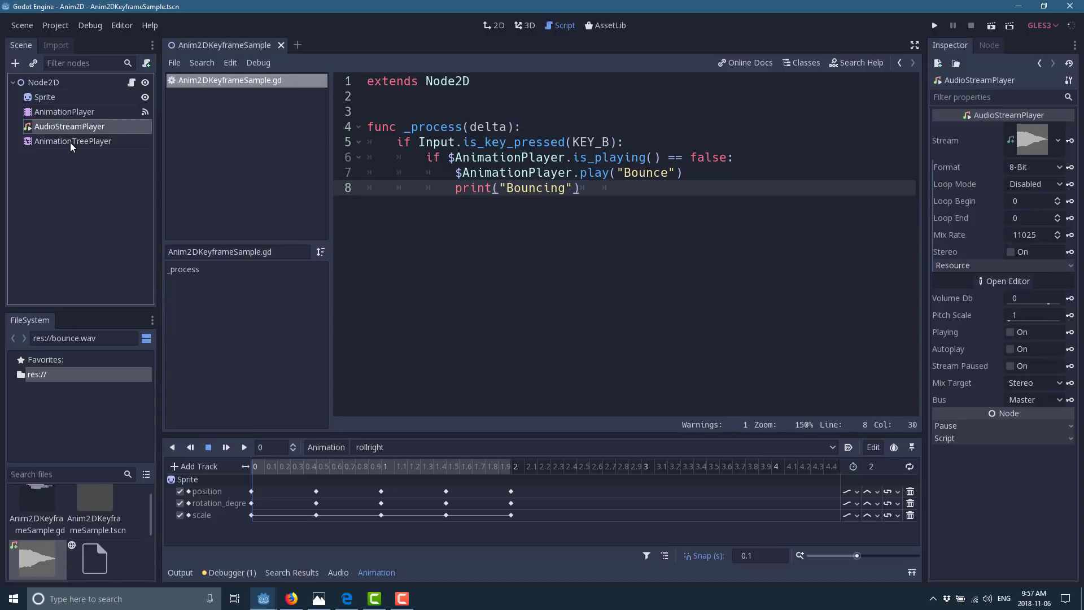
left_click(70, 141)
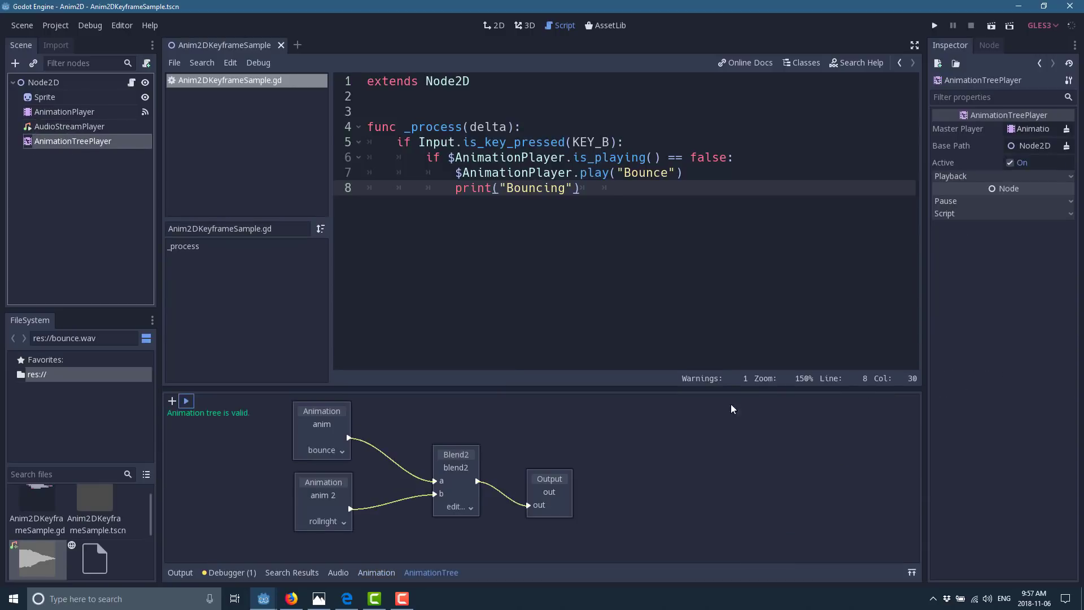
left_click(1010, 162)
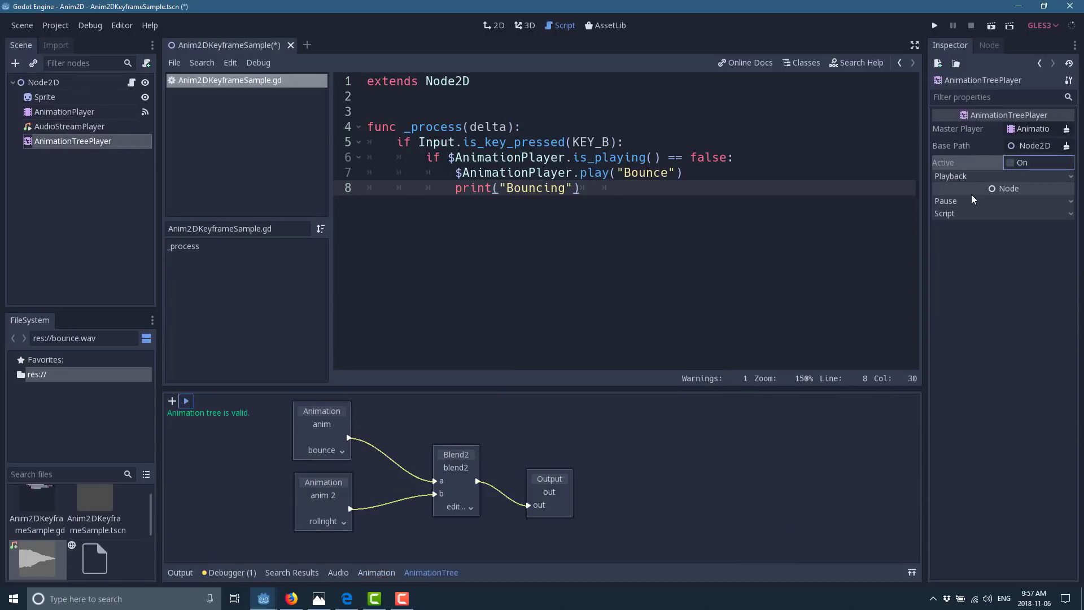
Run the project again to test the B key script, close the game window and return to the 2D workspace.
left_click(935, 26)
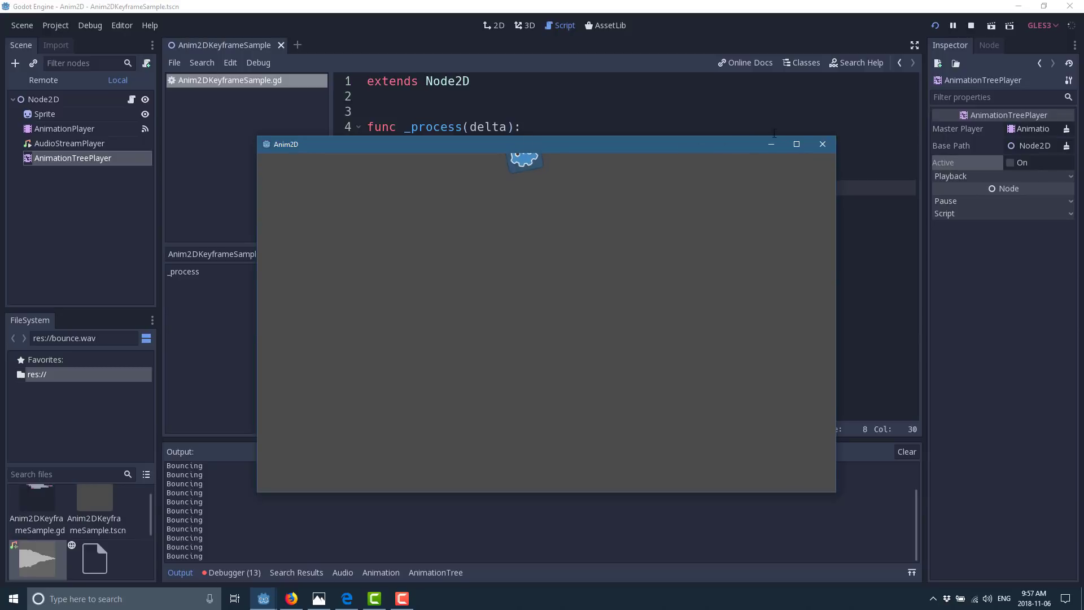
left_click(821, 146)
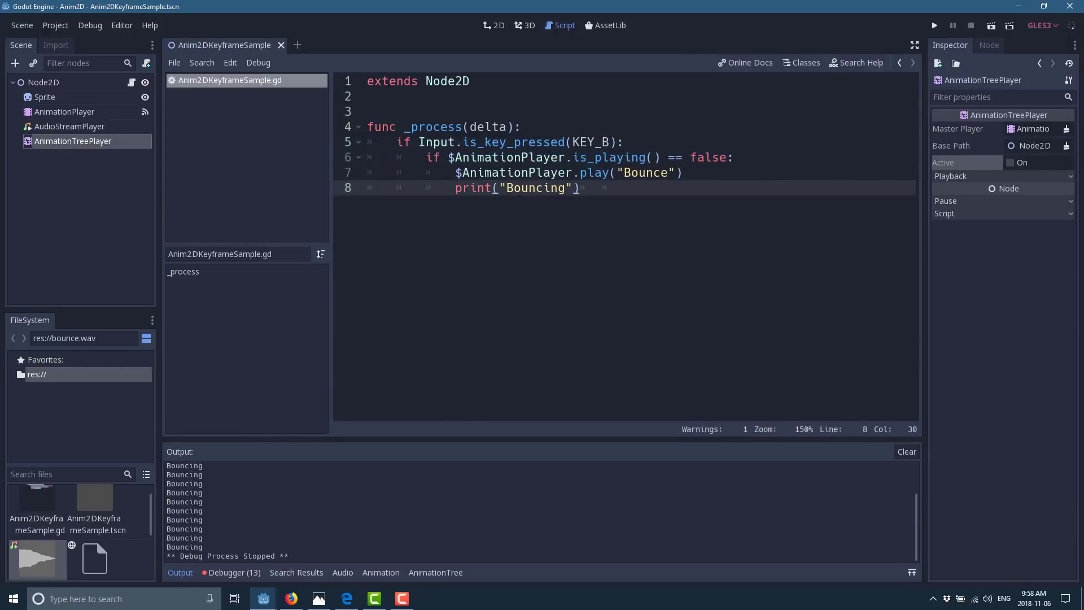
key("ctrl+F1")
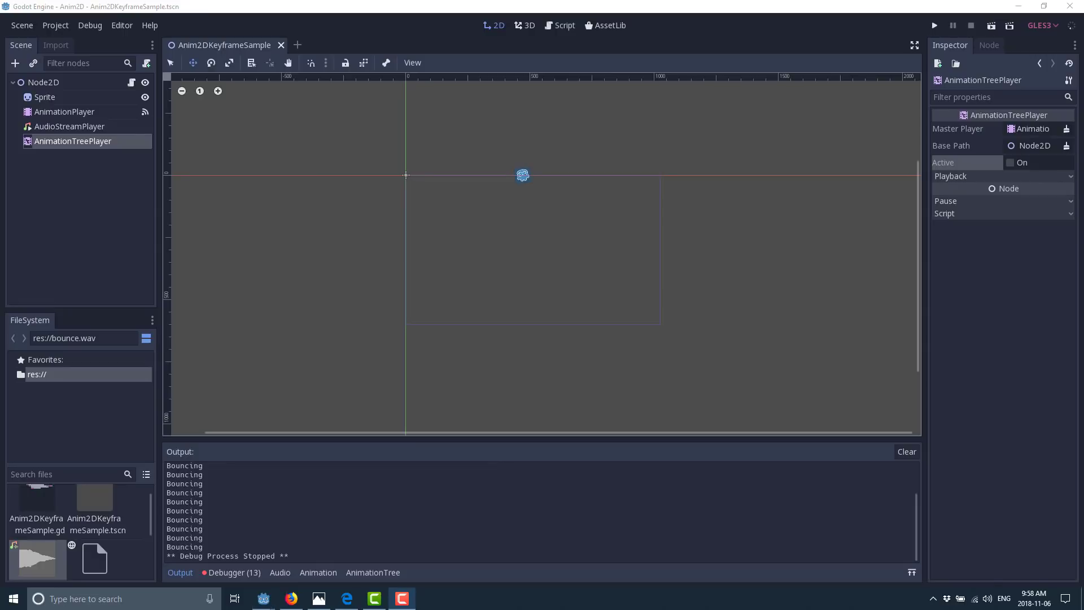
left_click(518, 174)
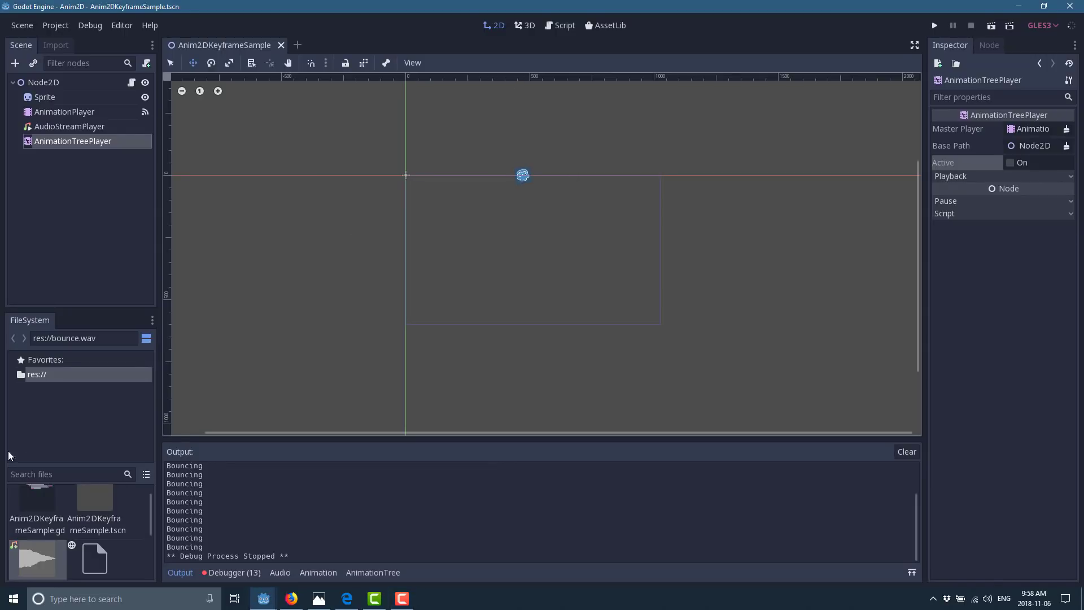
Open the animation editor, rewind the rollright timeline to 0 and switch to the bounce animation.
left_click(318, 572)
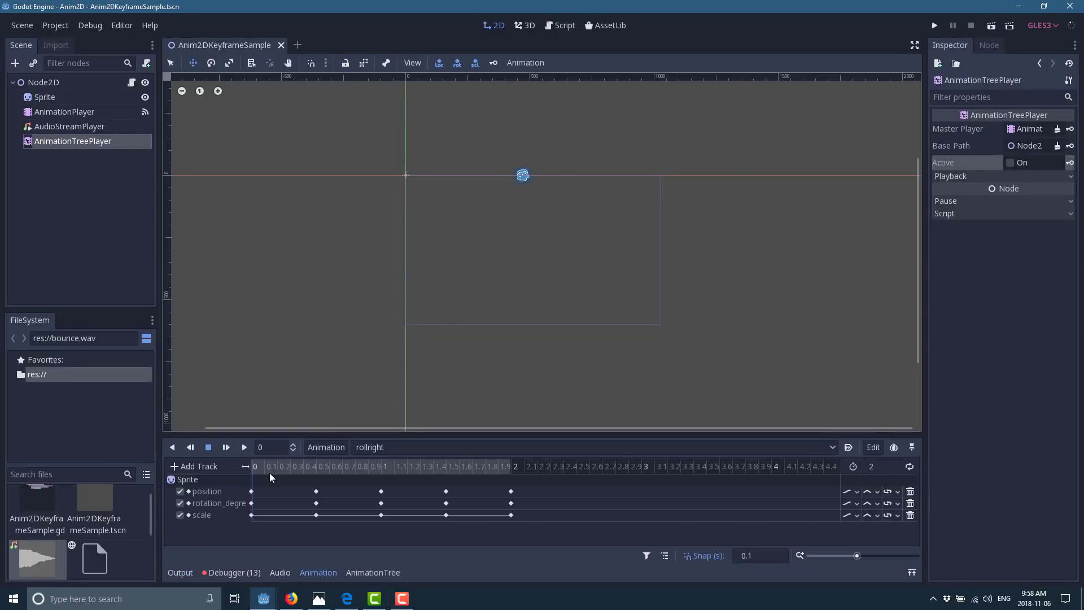
left_click(253, 465)
left_click(375, 447)
left_click(384, 464)
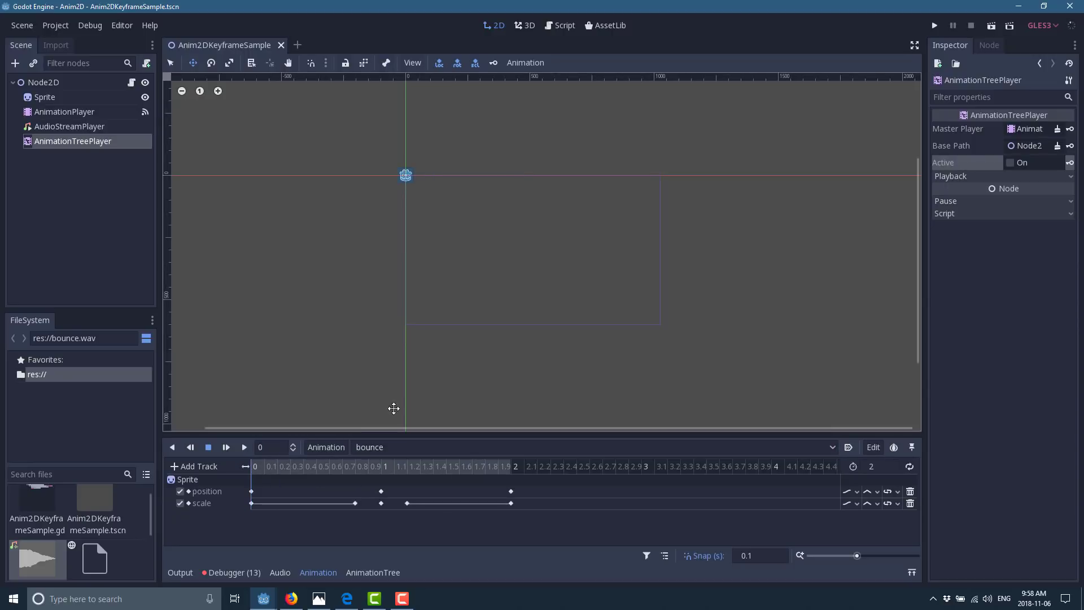
Run the project with the sprite at its starting position, and close the game window after testing the B key.
left_click(935, 26)
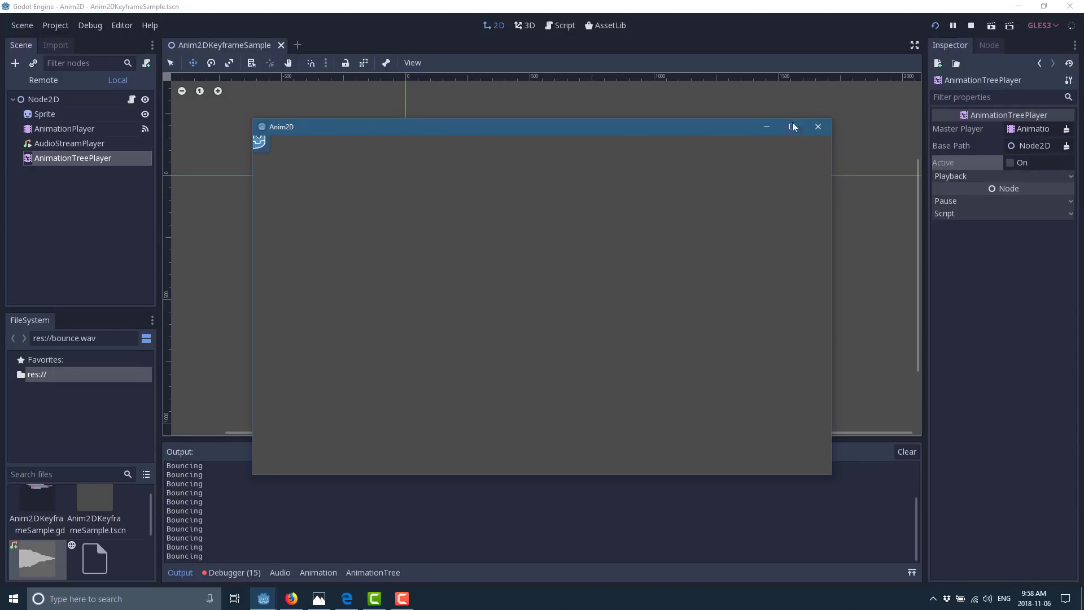
left_click(823, 144)
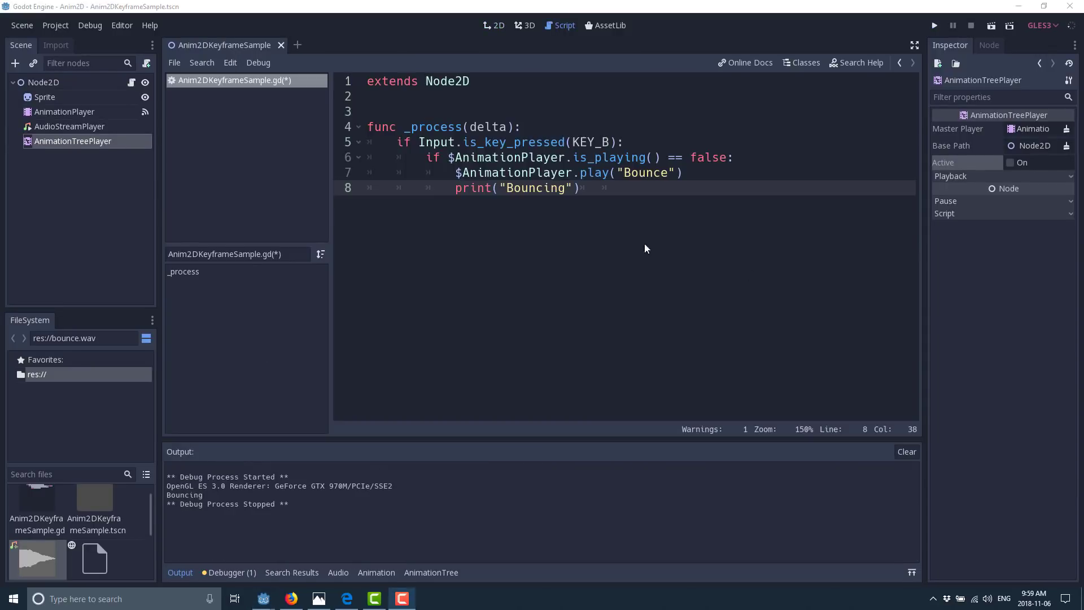
Change the animation name in the play call to lowercase "bounce", and run the project to test it before closing the game window.
left_click(647, 249)
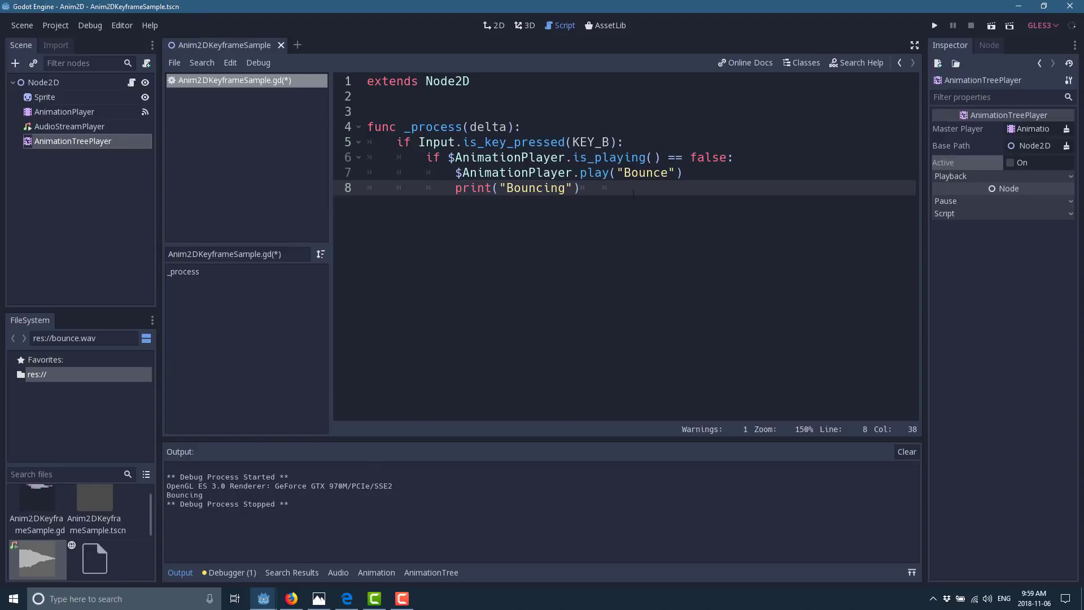
left_click(622, 179)
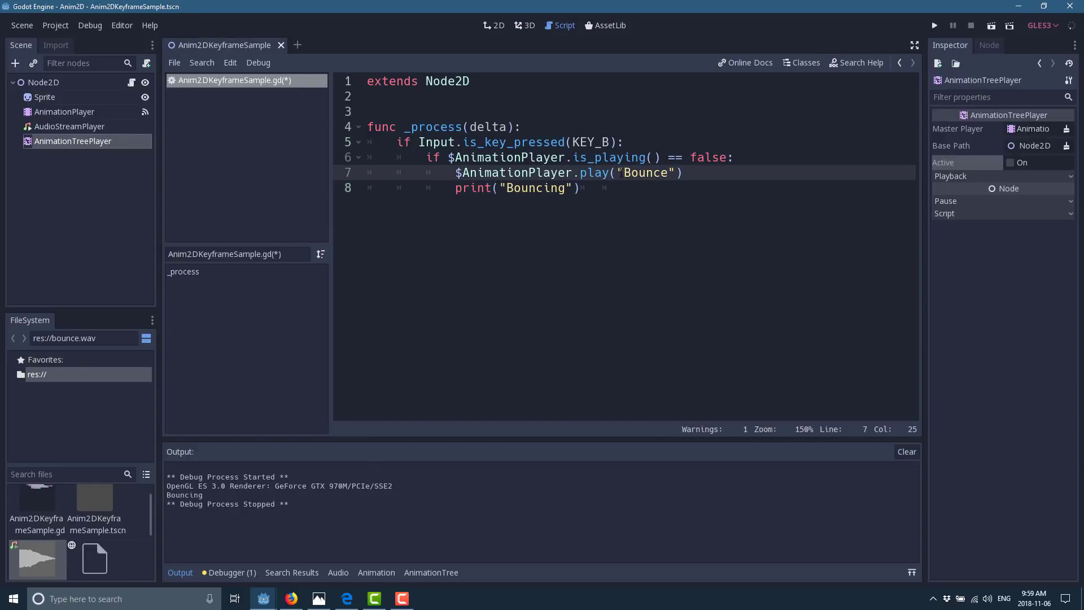
key("Right")
key("BackSpace")
type("b")
left_click(935, 25)
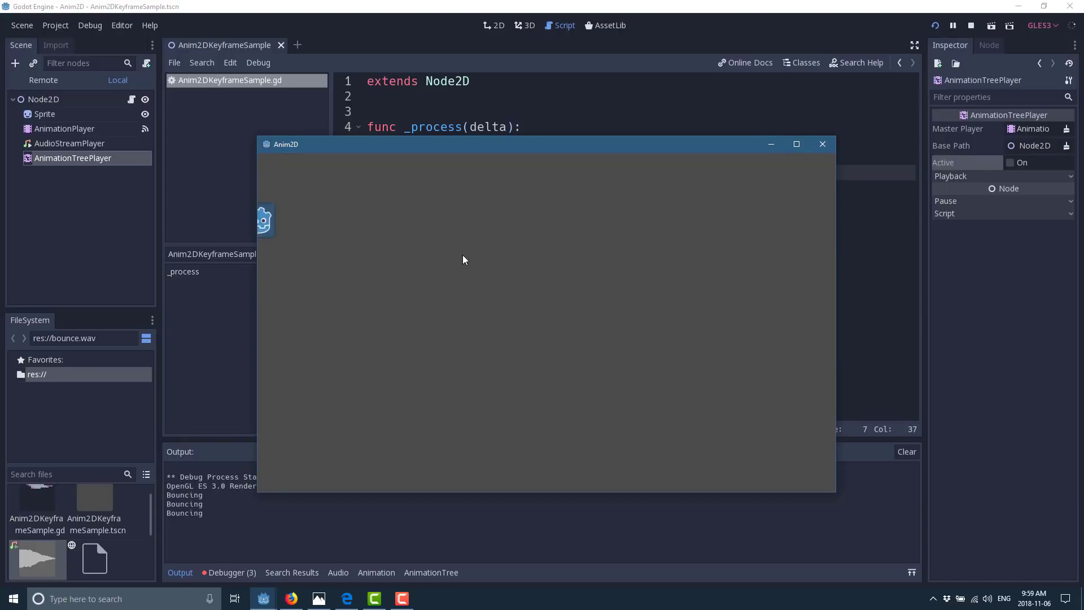
left_click(823, 144)
Below the print line, leave a blank line and add if Input.is_action_just_released("one"): at the same level as the KEY_B condition.
left_click(553, 225)
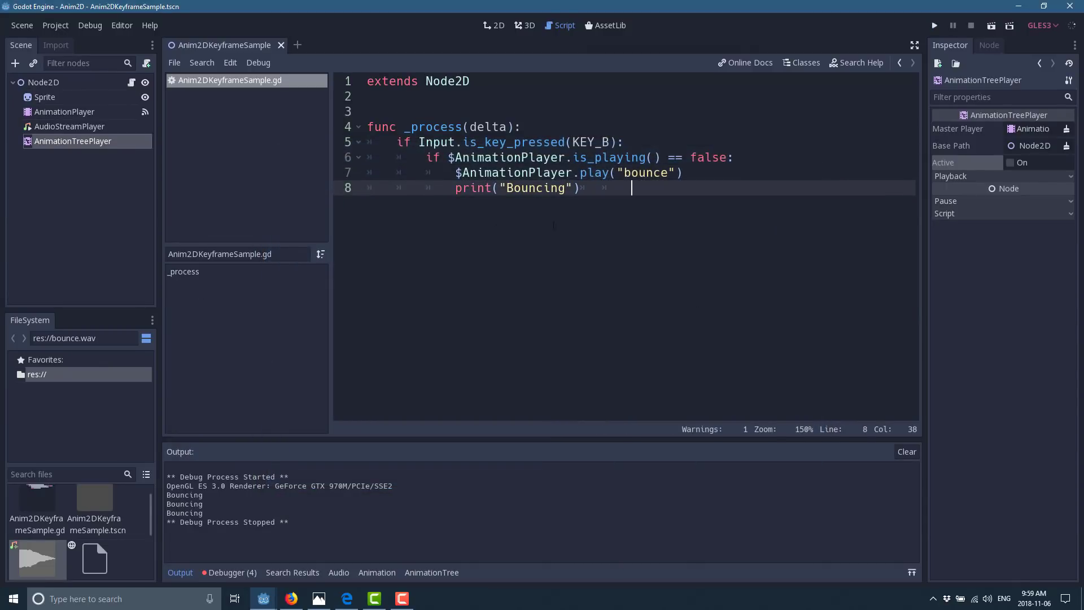
key("Return")
key("Return")
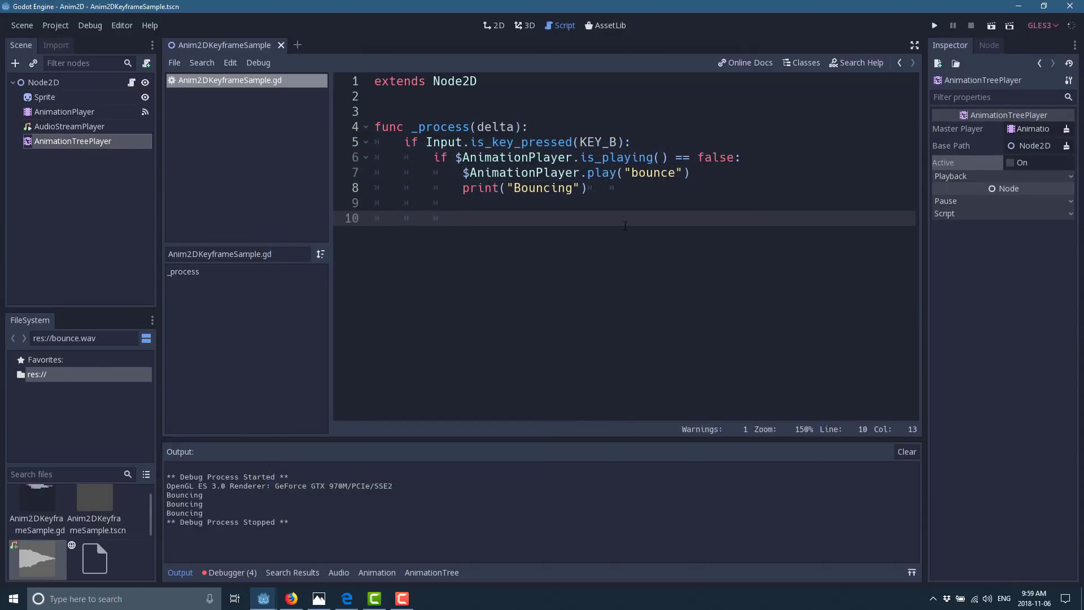
key("BackSpace")
key("BackSpace")
type("if Input.")
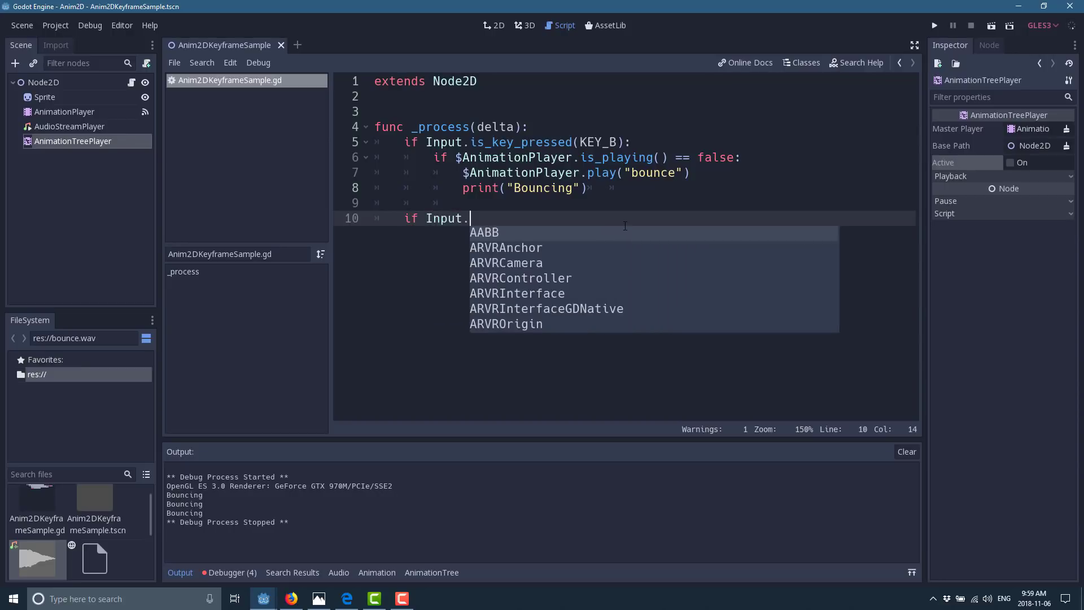
type("is_acti")
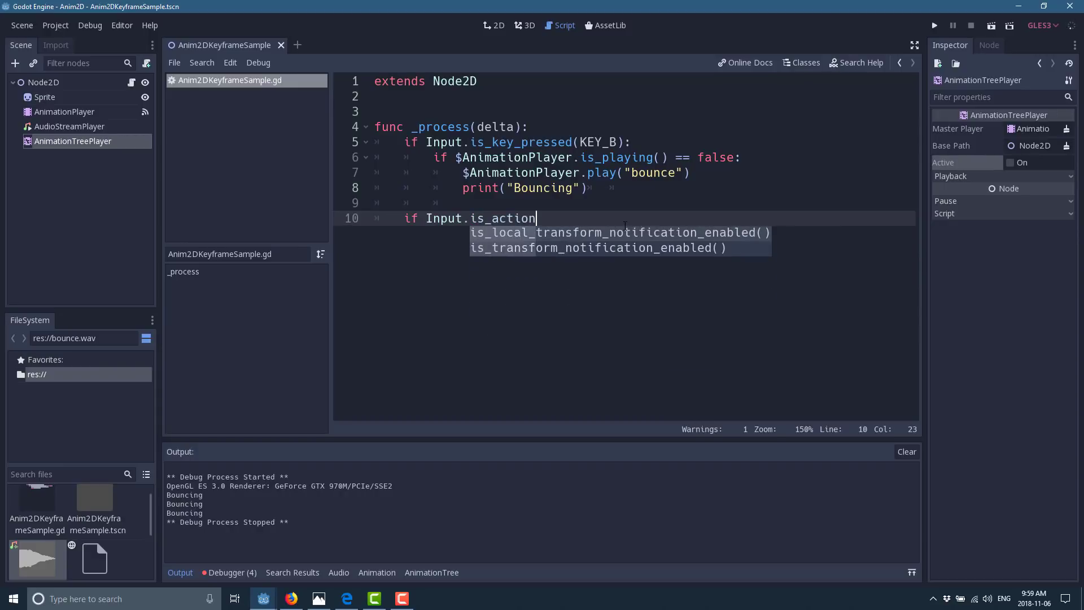
key("BackSpace")
key("Return")
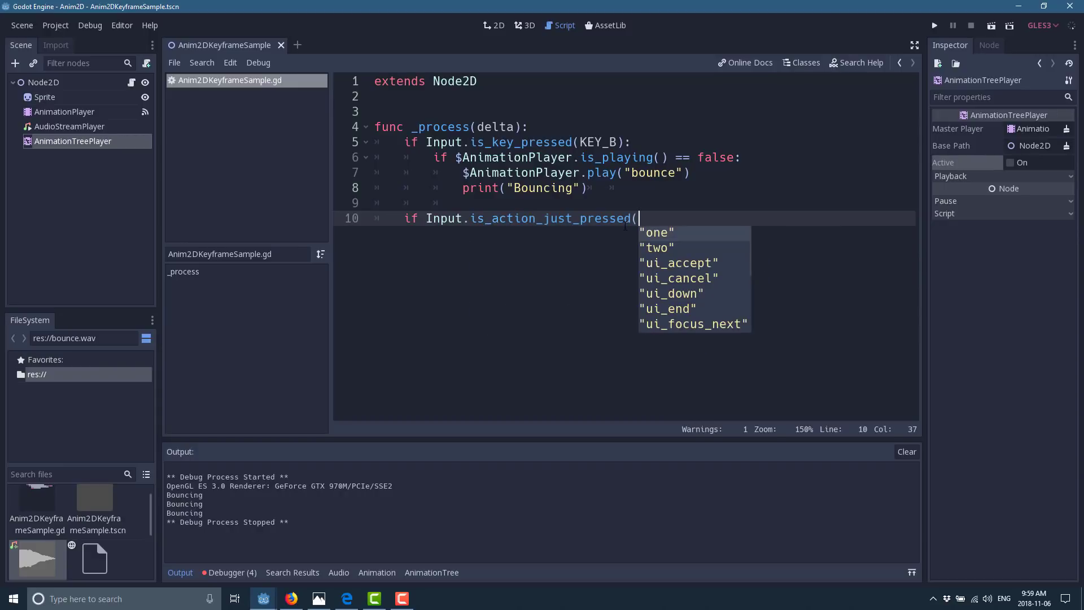
key("BackSpace")
key("BackSpace")
key("BackSpace")
key("BackSpace")
key("BackSpace")
key("BackSpace")
key("BackSpace")
key("BackSpace")
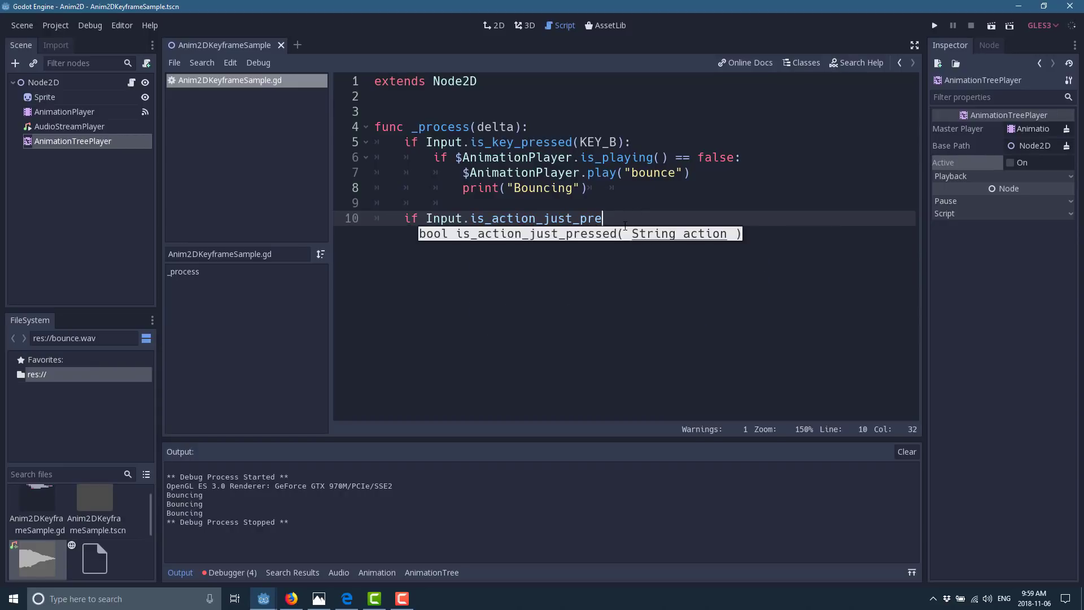
type("released(\"one\")")
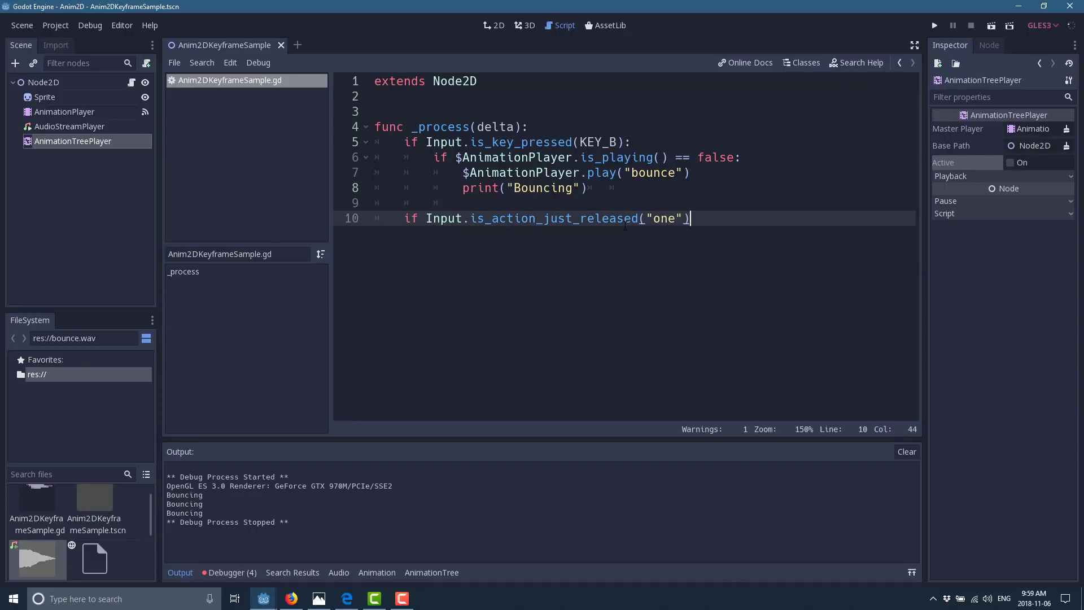
type(":")
Inside the "one" condition, add the line $AnimationTreePlayer.active = true.
key("Return")
type("$Anim")
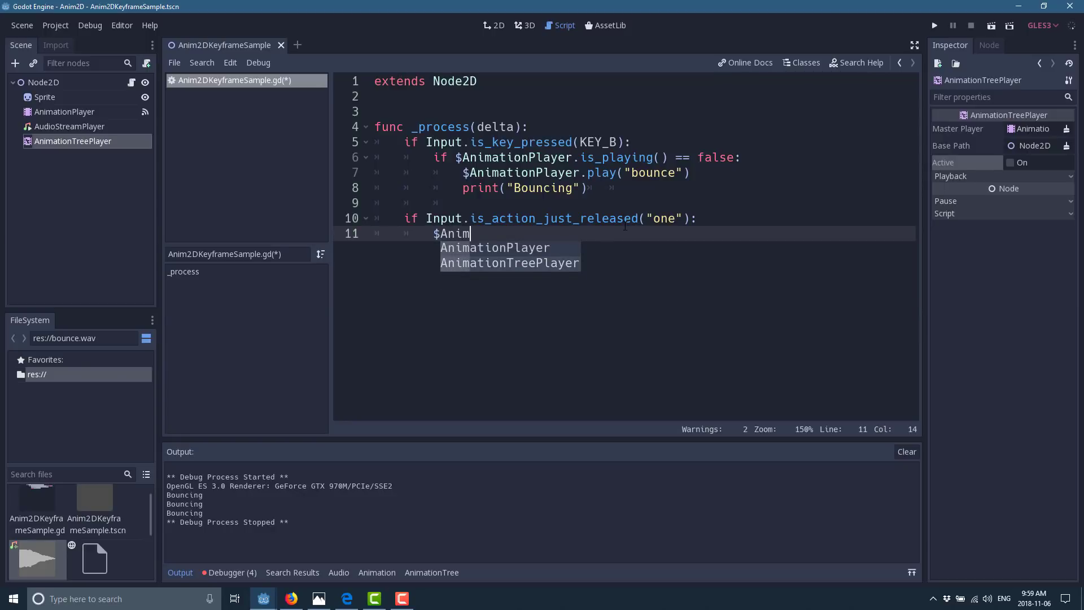
key("Down")
key("Return")
type(".active = true")
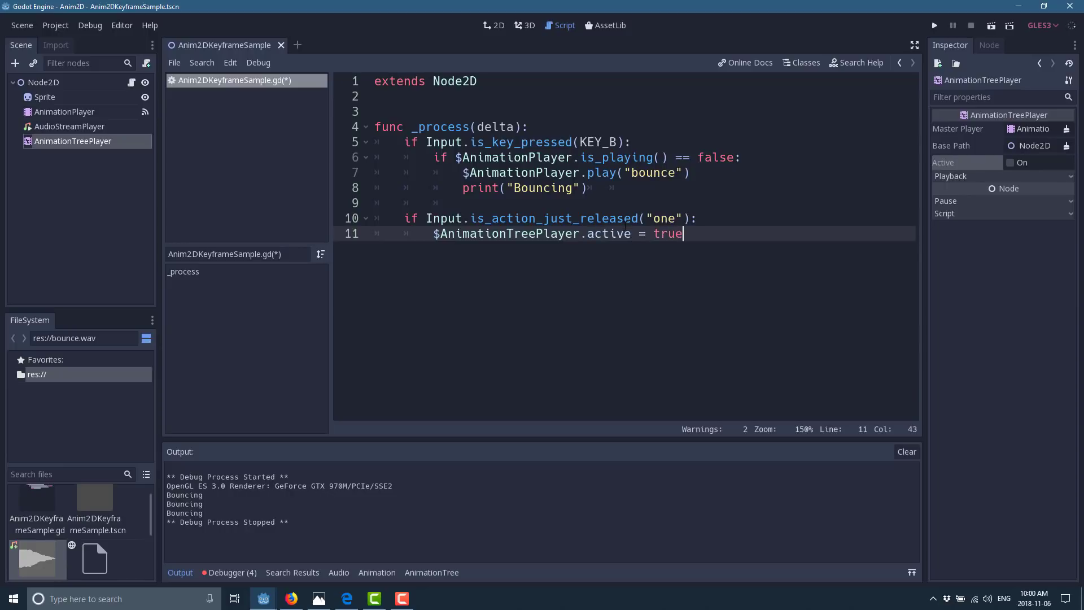
Add var val = $AnimationTreePlayer.blend2_node_get_amount("blend2") on the following line, and show the animation tree graph to check the node name.
key("Return")
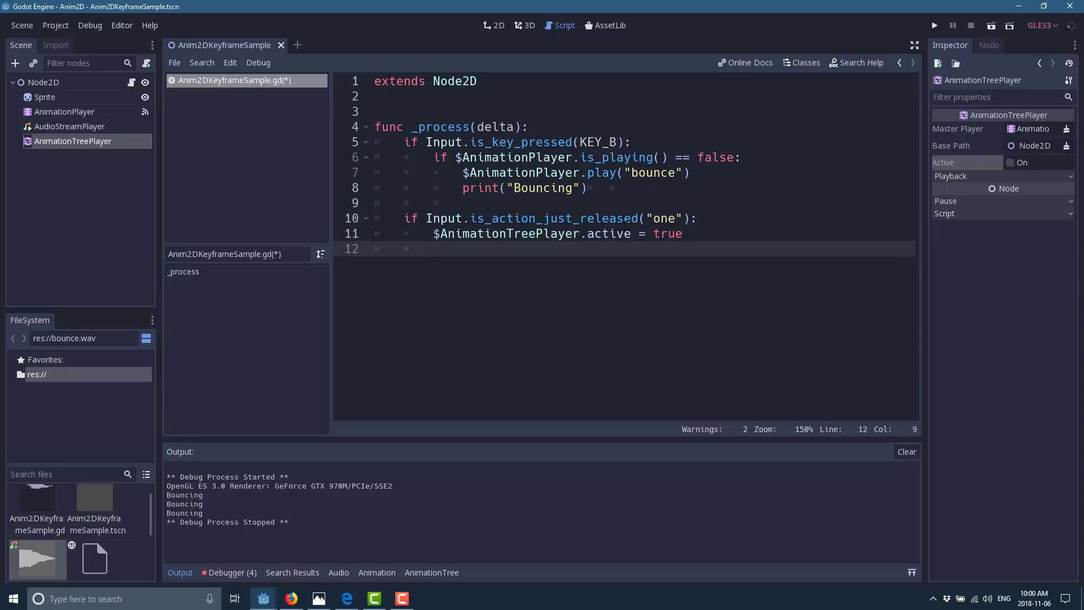
type("var val = $Animat")
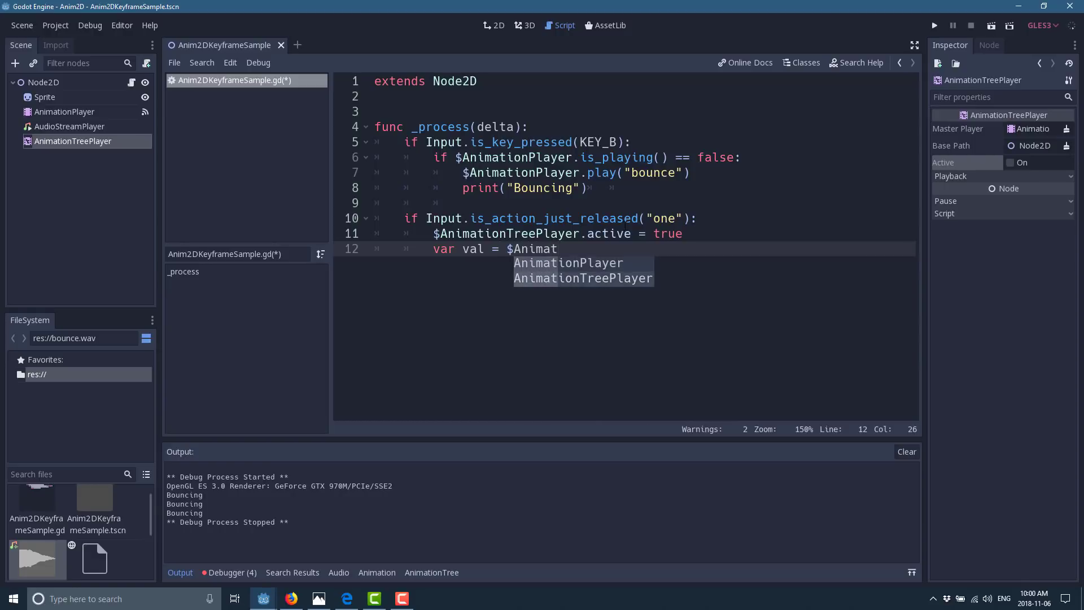
key("Return")
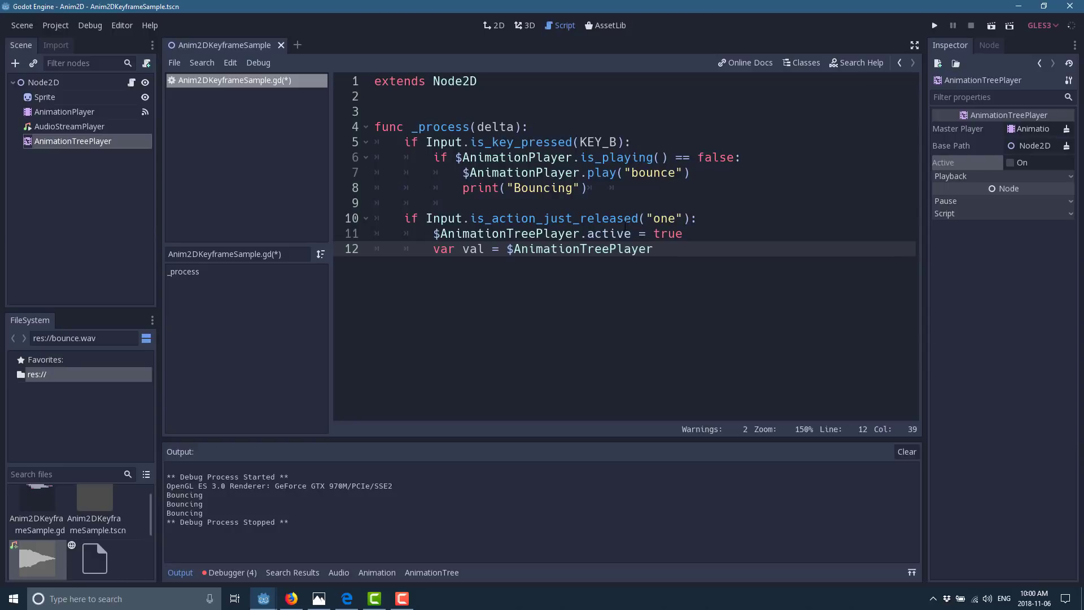
type(".blen")
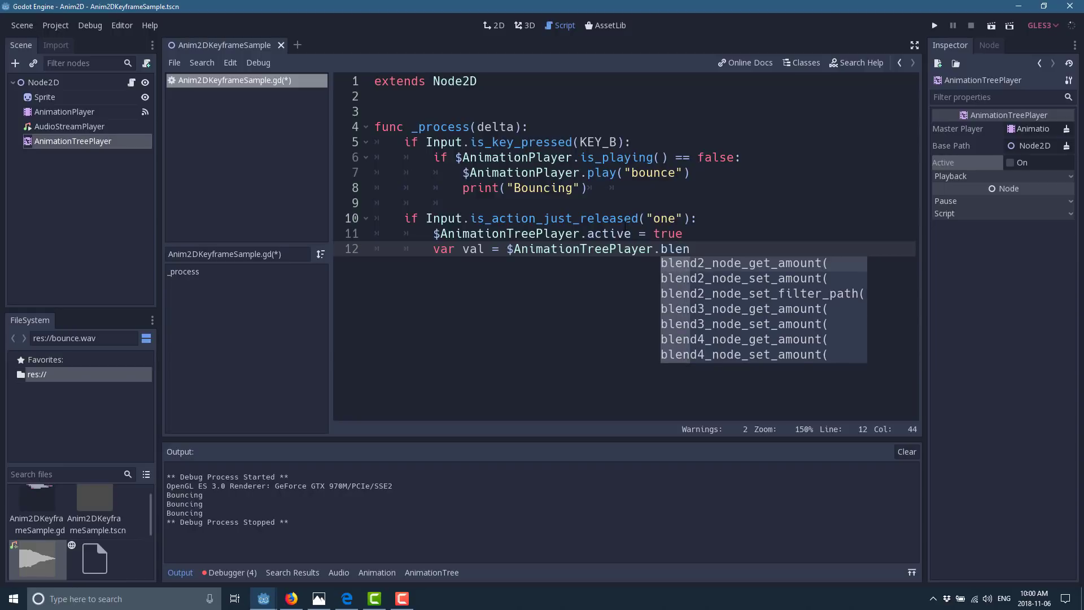
key("Return")
type("\"blend")
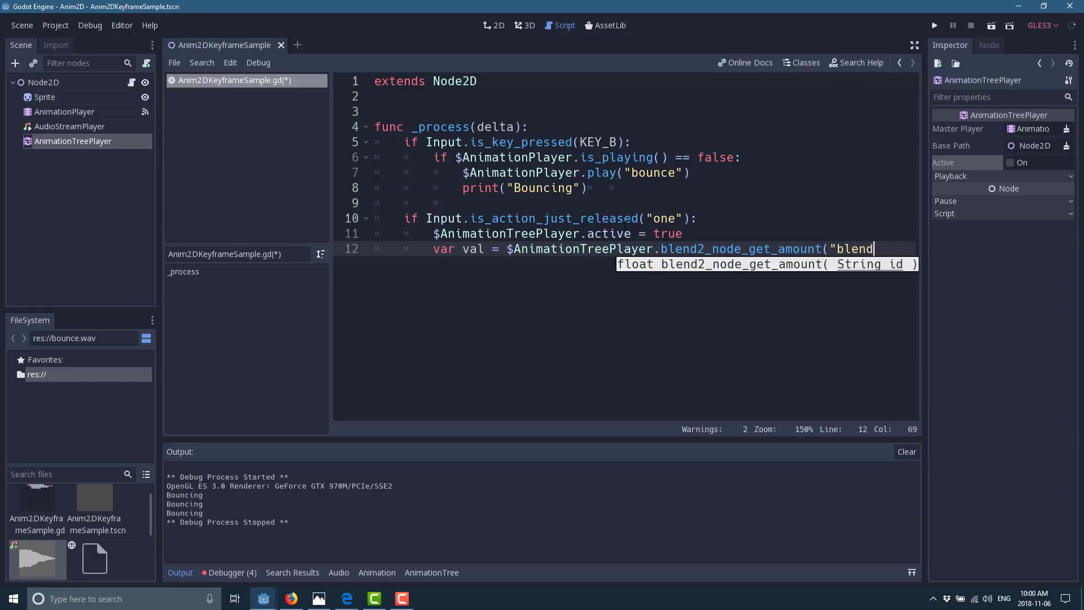
type("2\")")
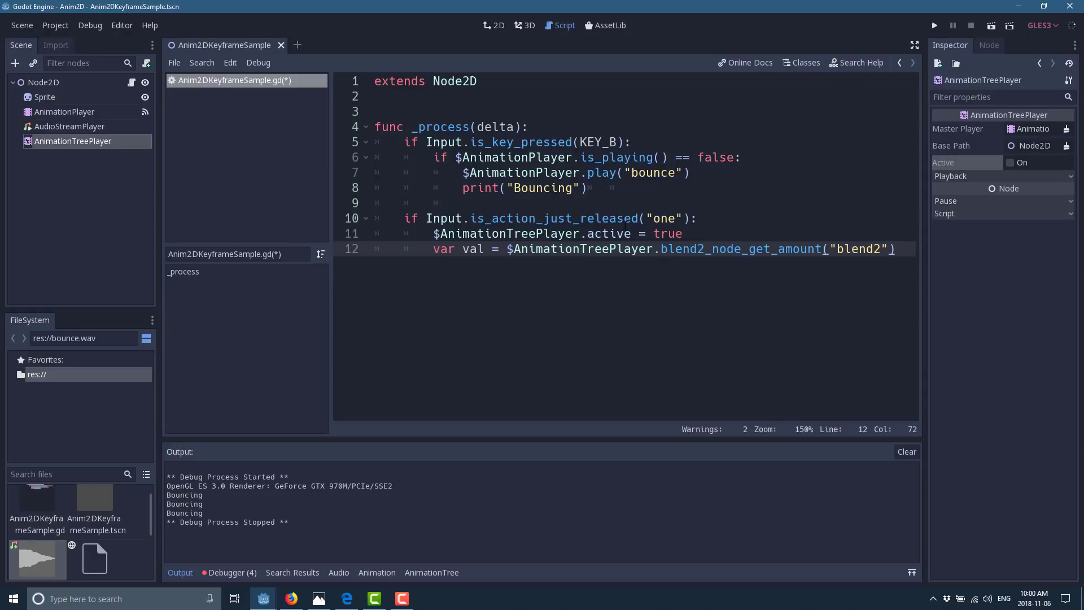
left_click(428, 573)
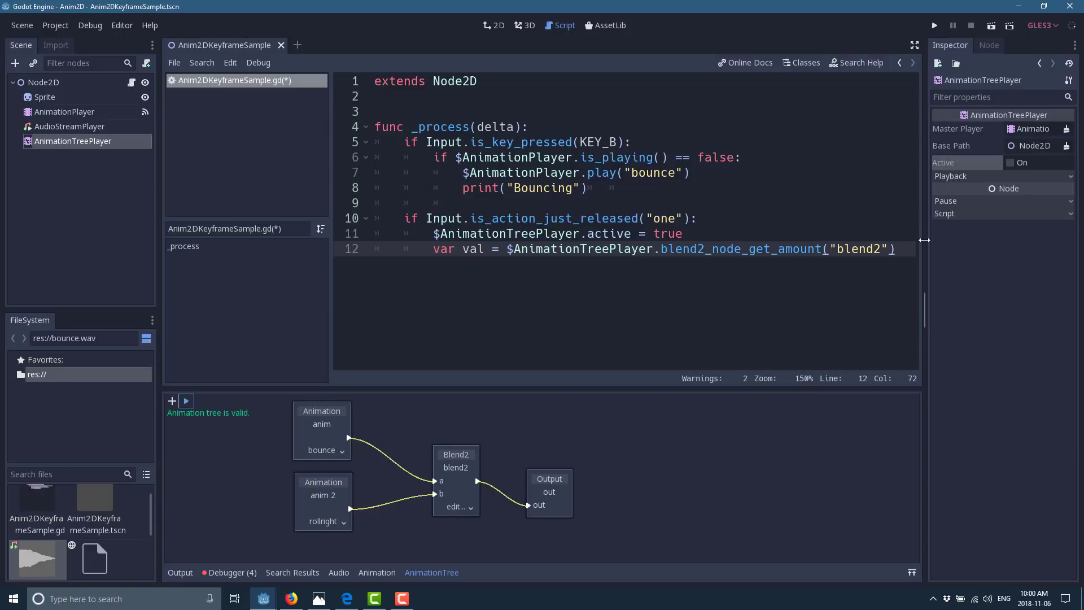
Below the val declaration, add the condition if(val >= 0.1):.
key("Return")
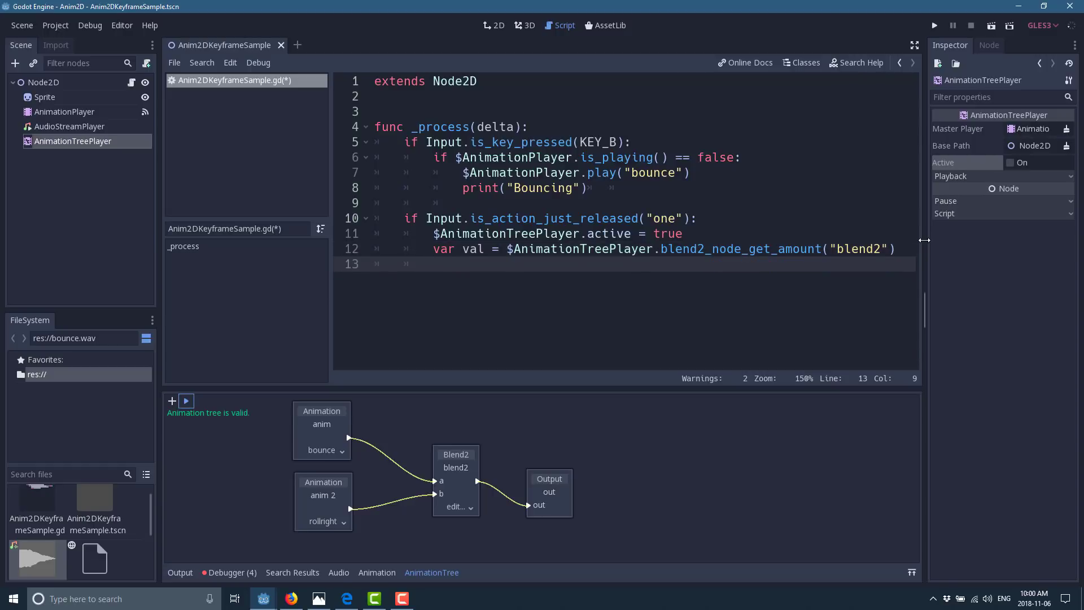
type("if(val")
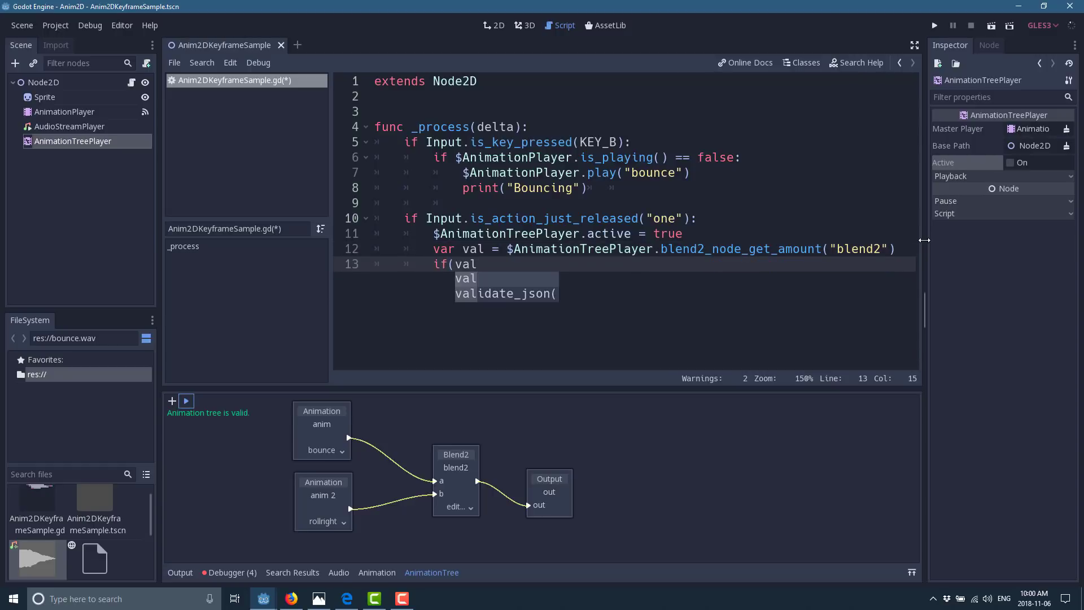
type(" >")
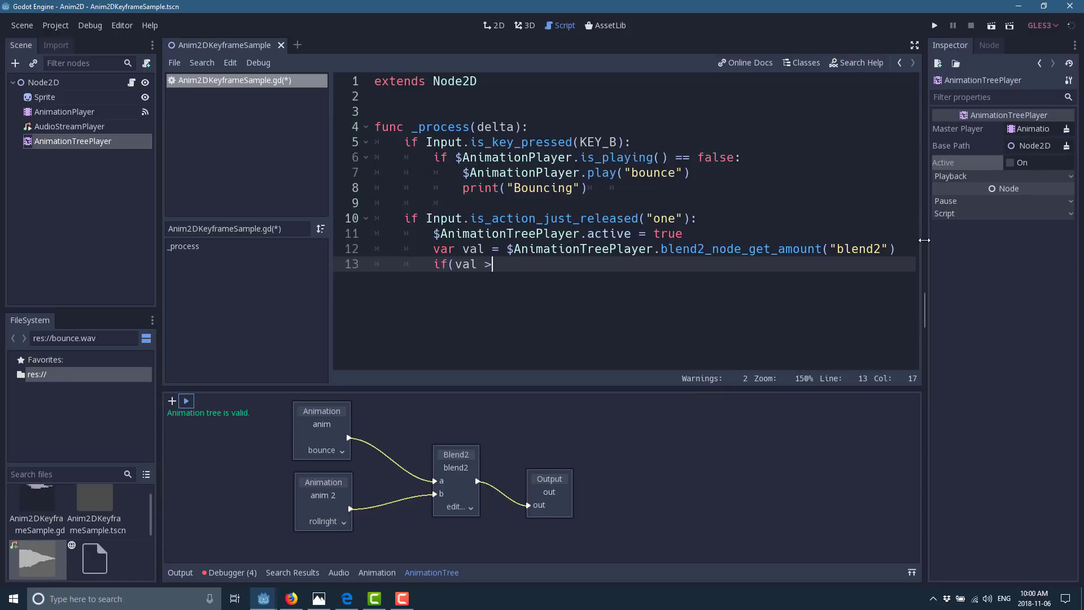
type("= 0.1):")
Inside the val condition, add the call $AnimationTreePlayer.blend2_node_set_amount("blend2",val -0.1).
key("Return")
type("#")
key("BackSpace")
type("$")
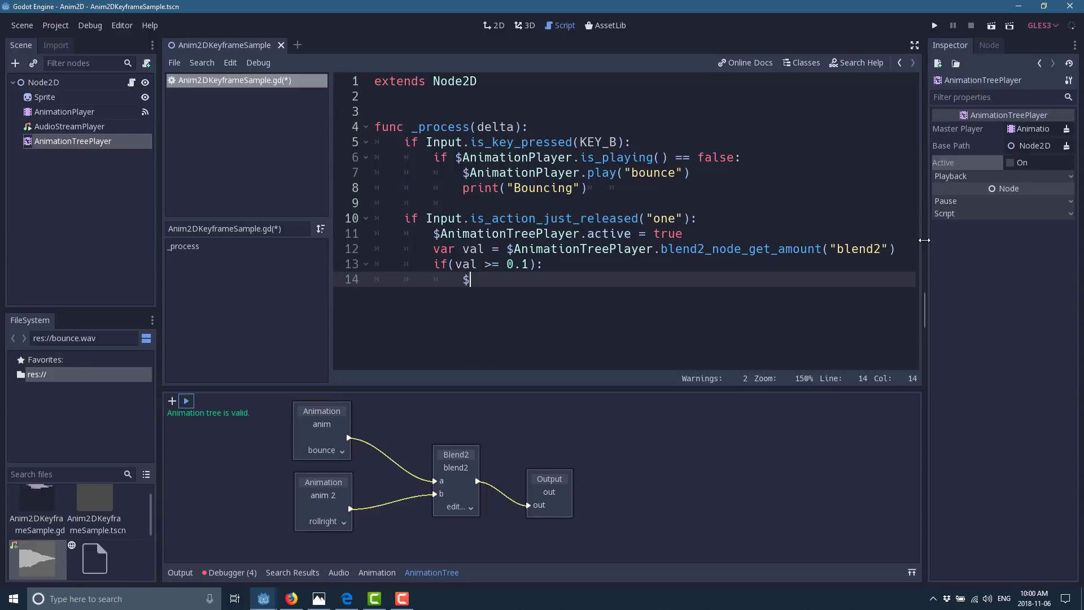
type("AnimationTree")
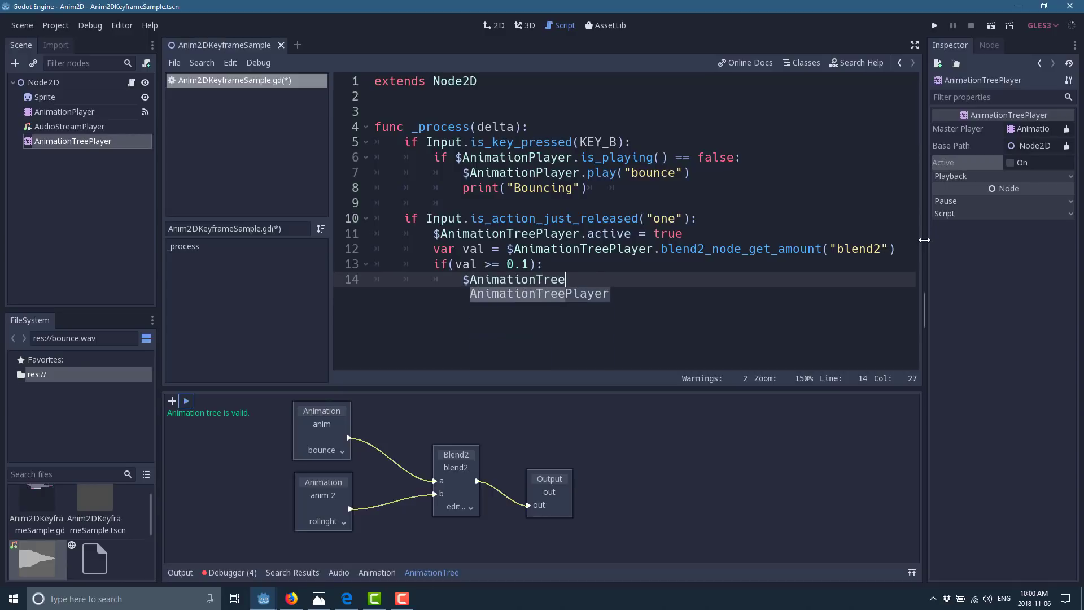
type("Player.blen")
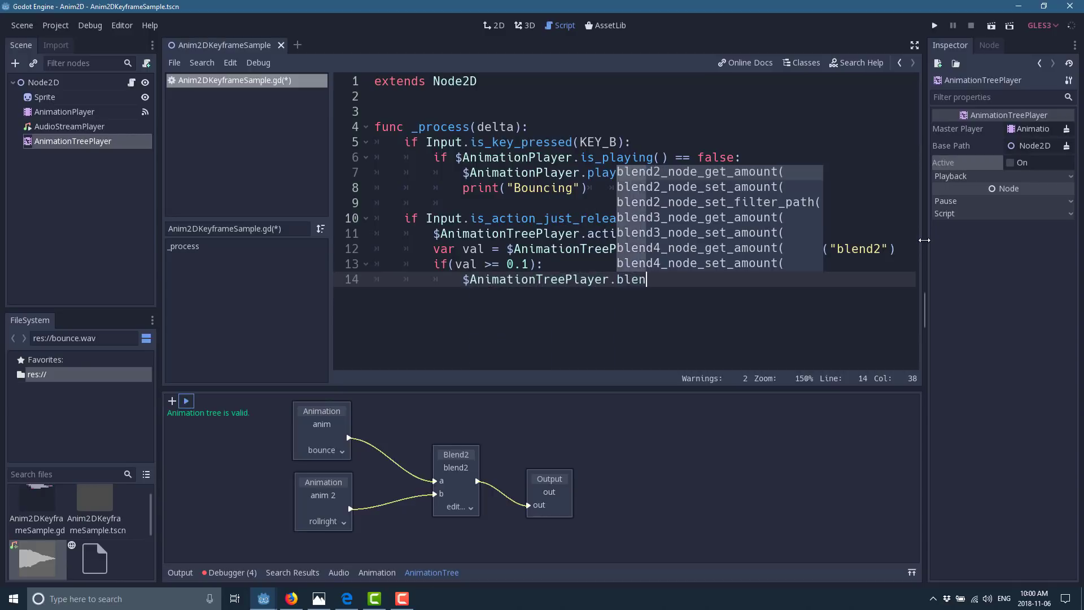
key("Down")
key("Return")
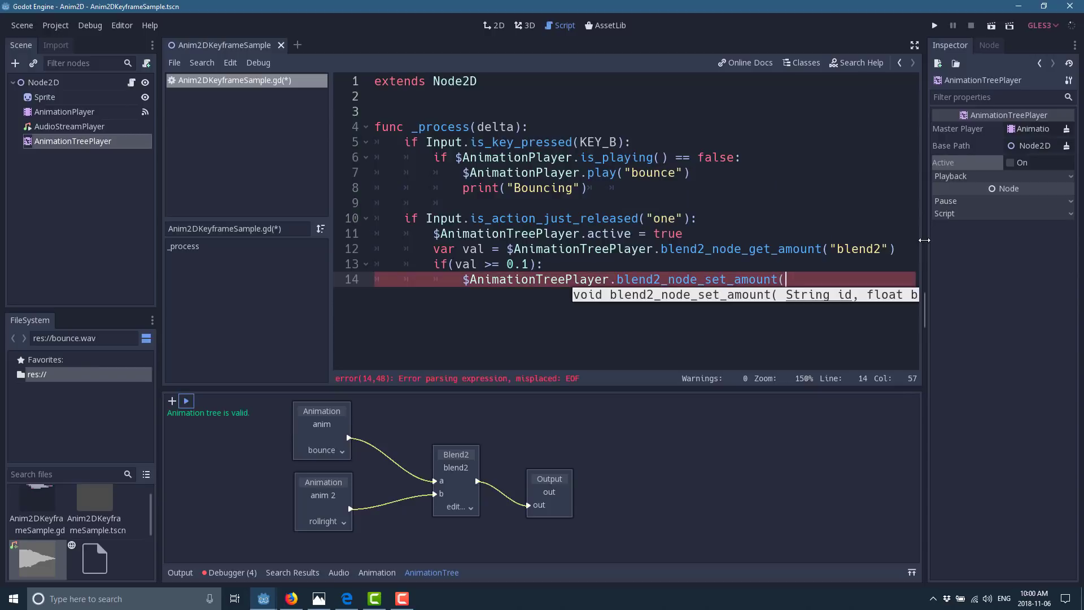
type("\"blend")
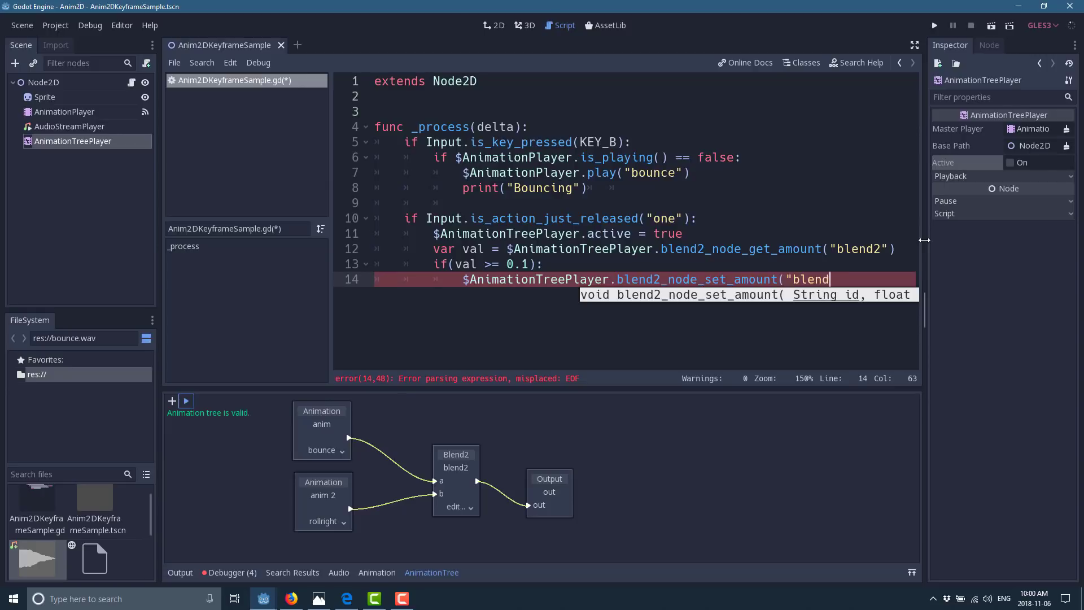
type("2\"")
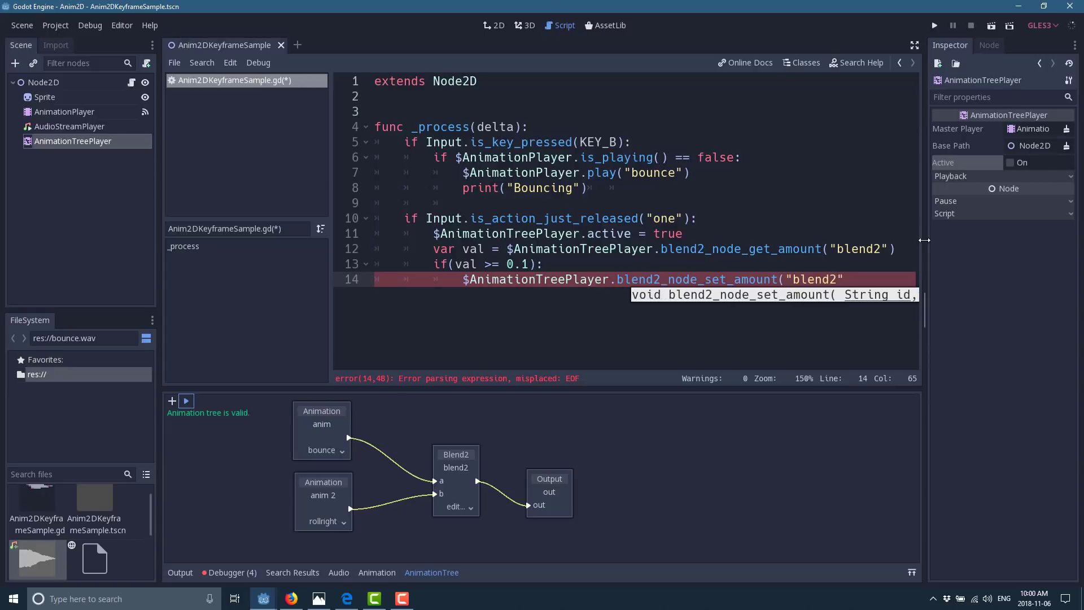
type(",val")
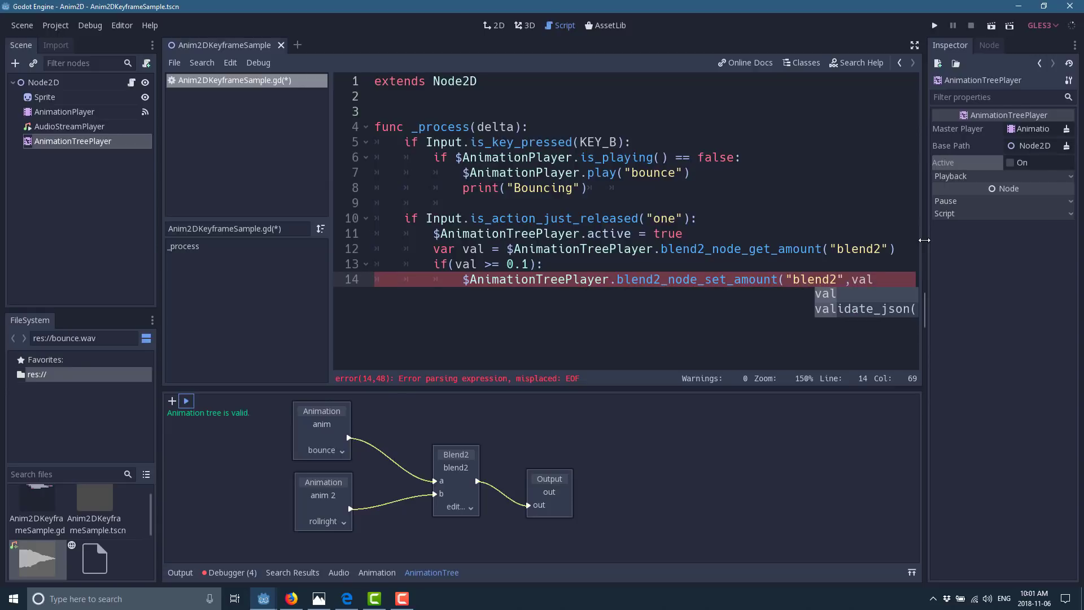
type(" -0.1")
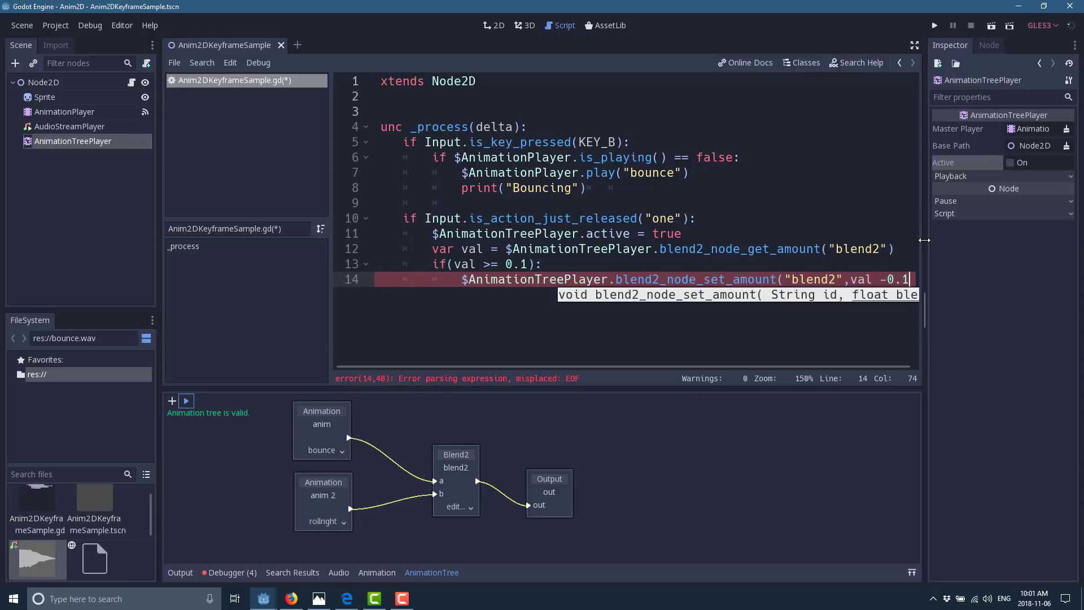
type(")")
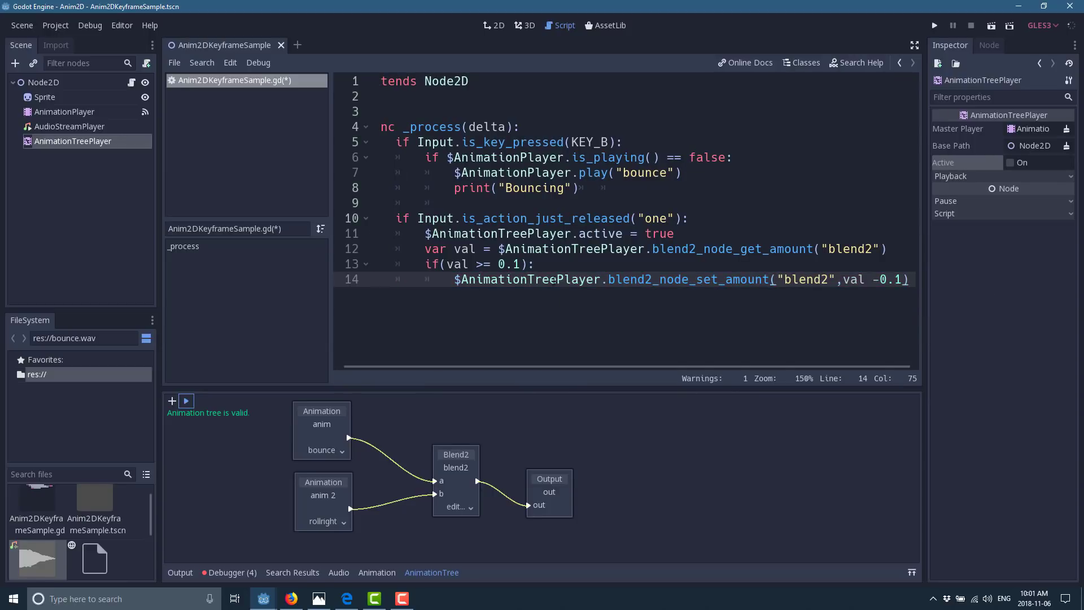
Review the blend amount lines in the script and examine the Blend slider of the blend2 node in the animation tree.
left_click(493, 249)
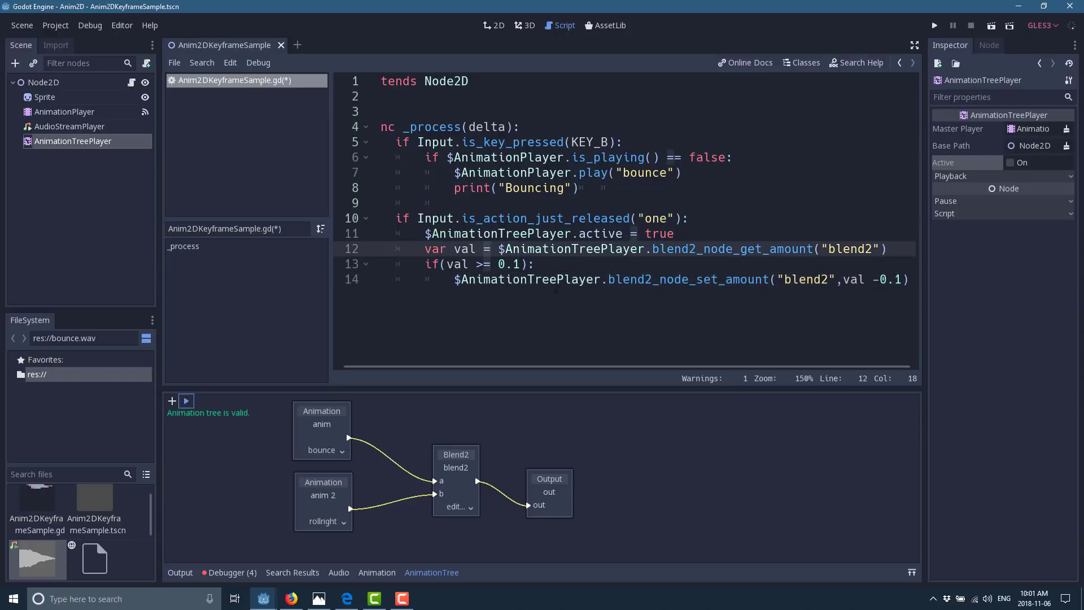
left_click(602, 279)
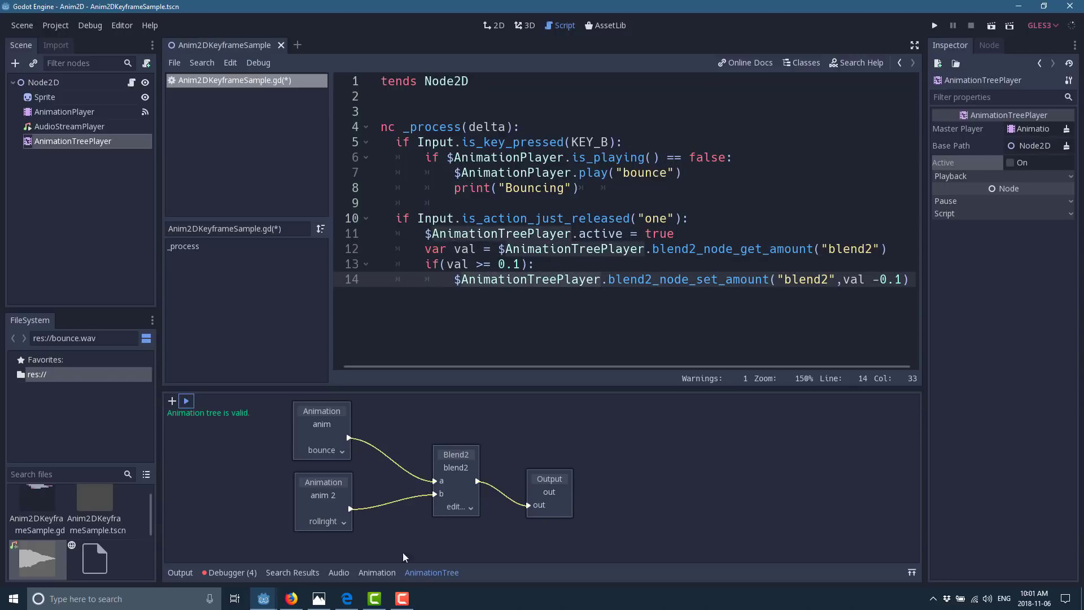
left_click(456, 507)
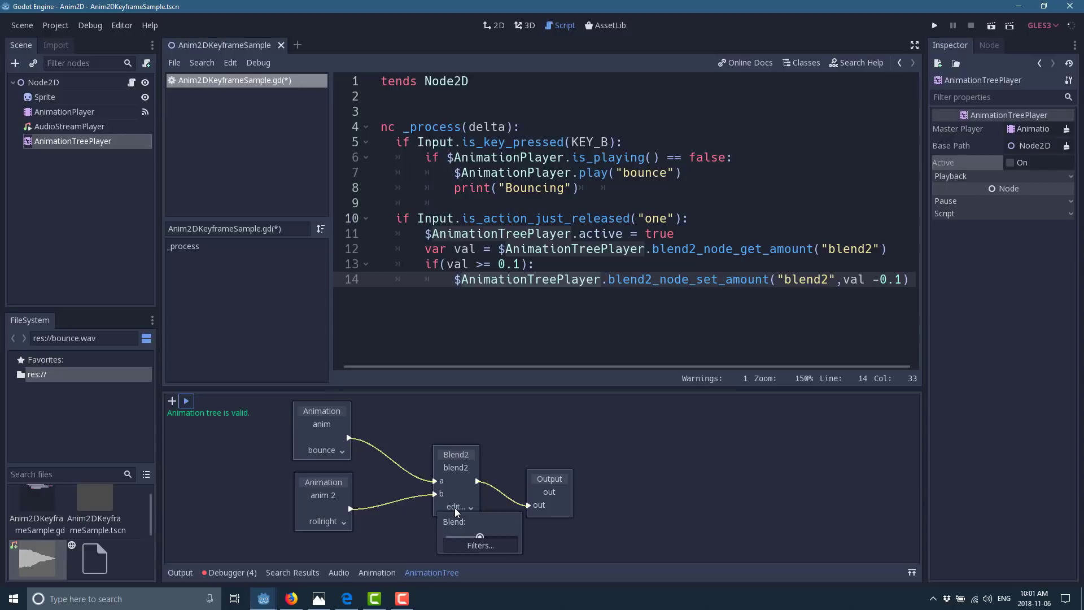
left_click_drag(480, 536, 447, 541)
left_click(772, 300)
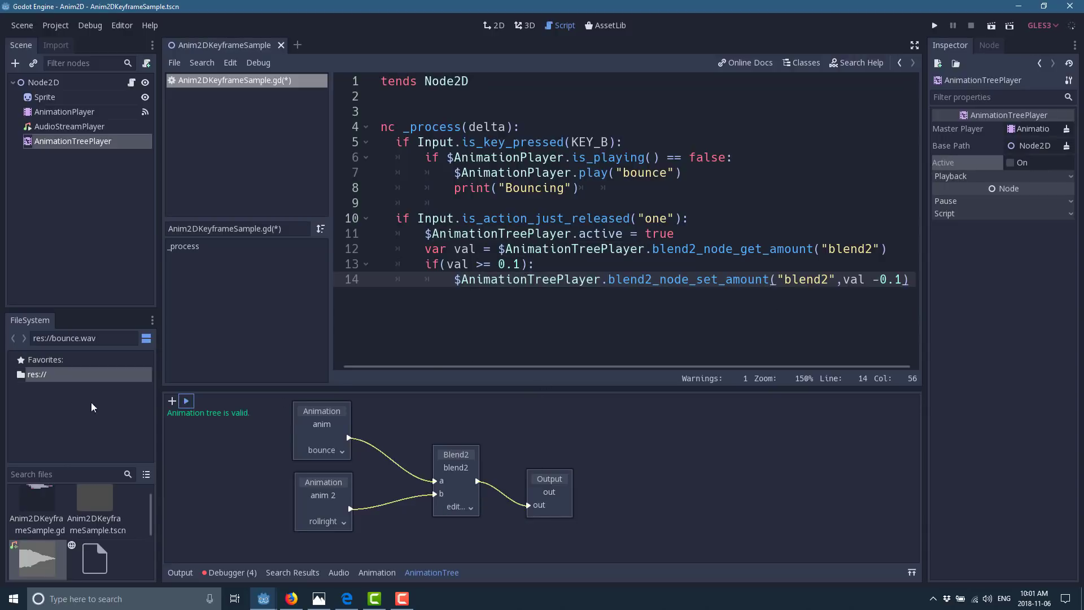
Copy the entire "one" condition block, from its if Input.is_action_just_released line through the blend2_node_set_amount call.
left_click(610, 316)
key("Up")
key("Up")
key("Up")
key("Up")
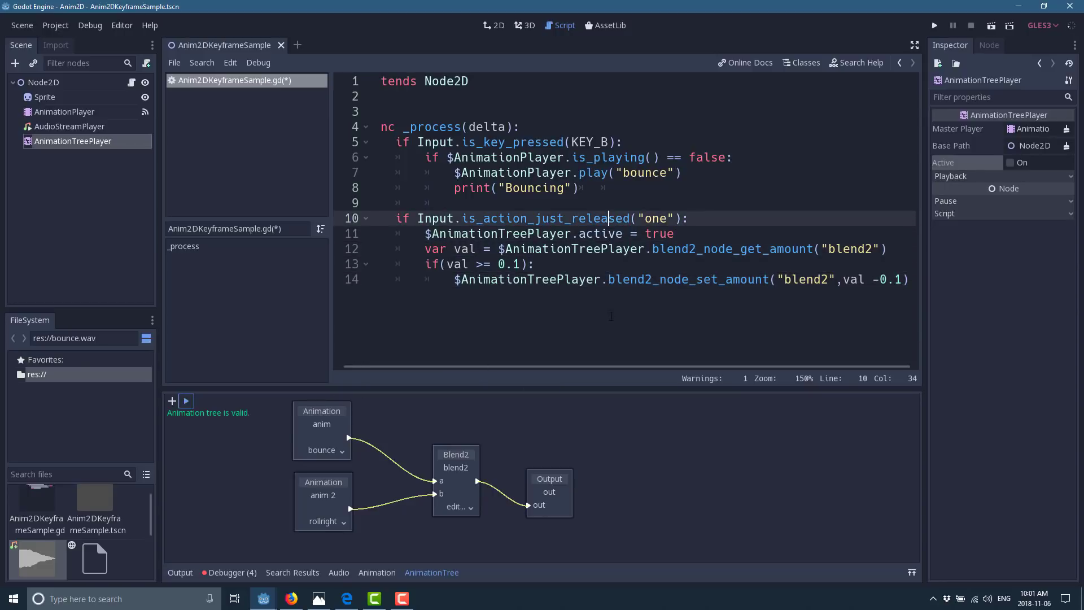
key("Home")
key("Home")
key("shift+Down")
key("shift+Down")
key("shift+Down")
key("shift+Down")
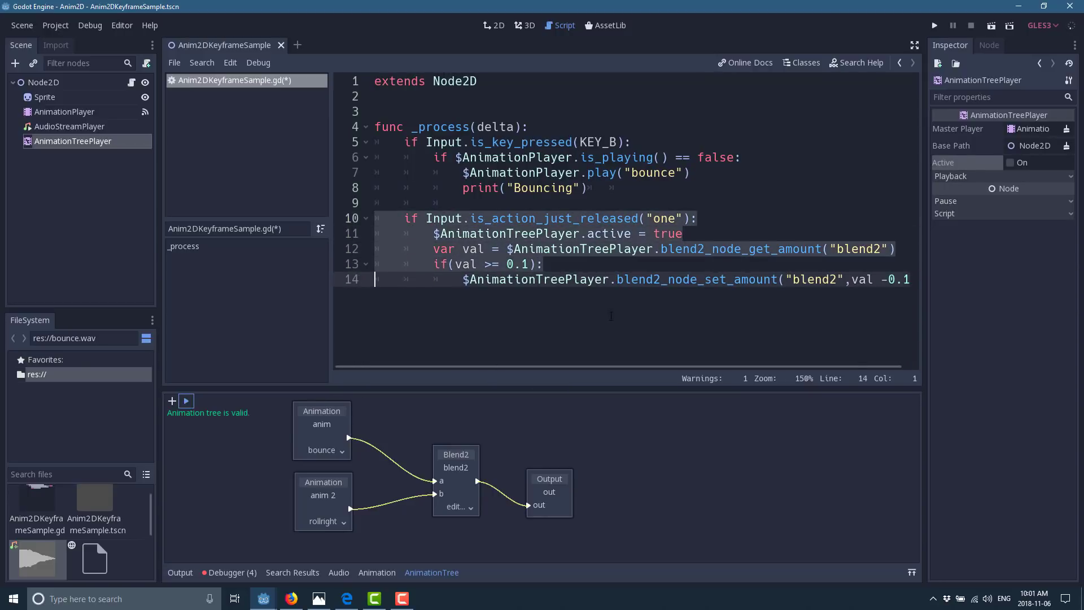
key("shift+End")
key("ctrl+c")
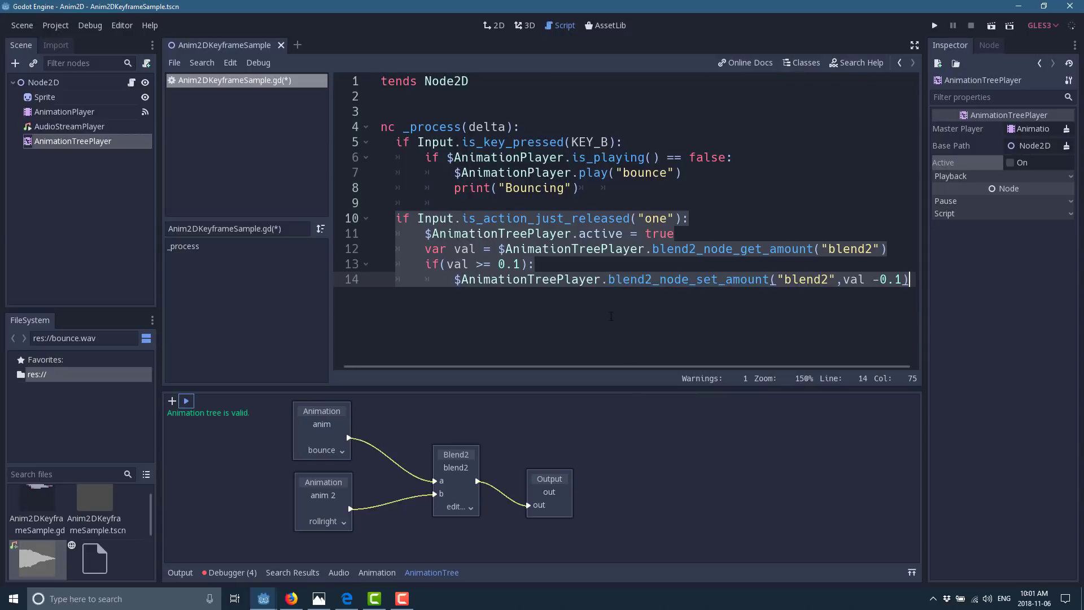
Paste the copied block below the "one" condition, separated from it by an empty line.
key("End")
key("Return")
key("Return")
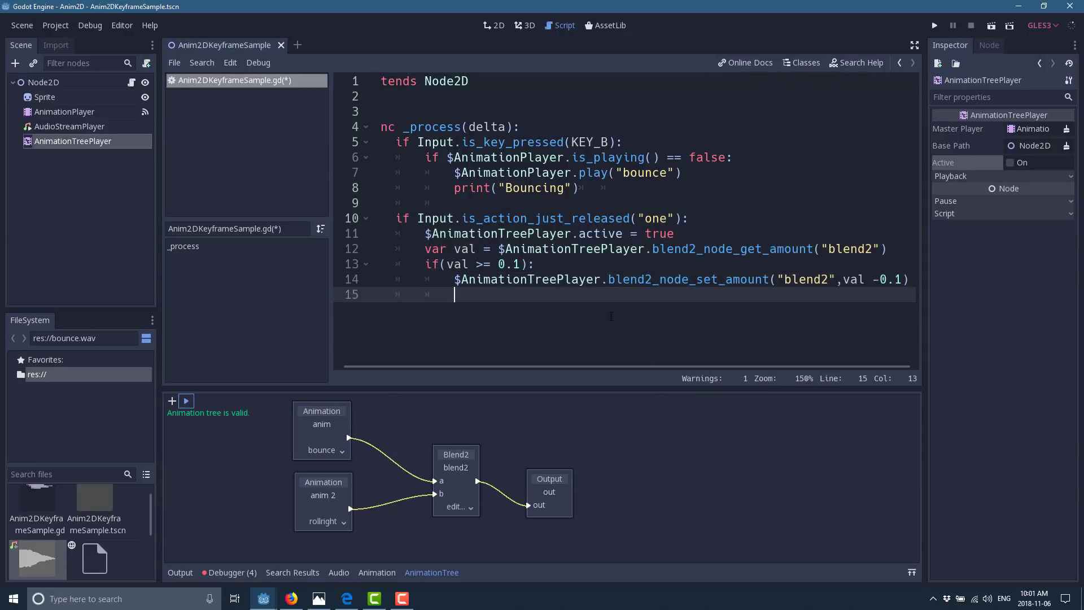
key("shift+Home")
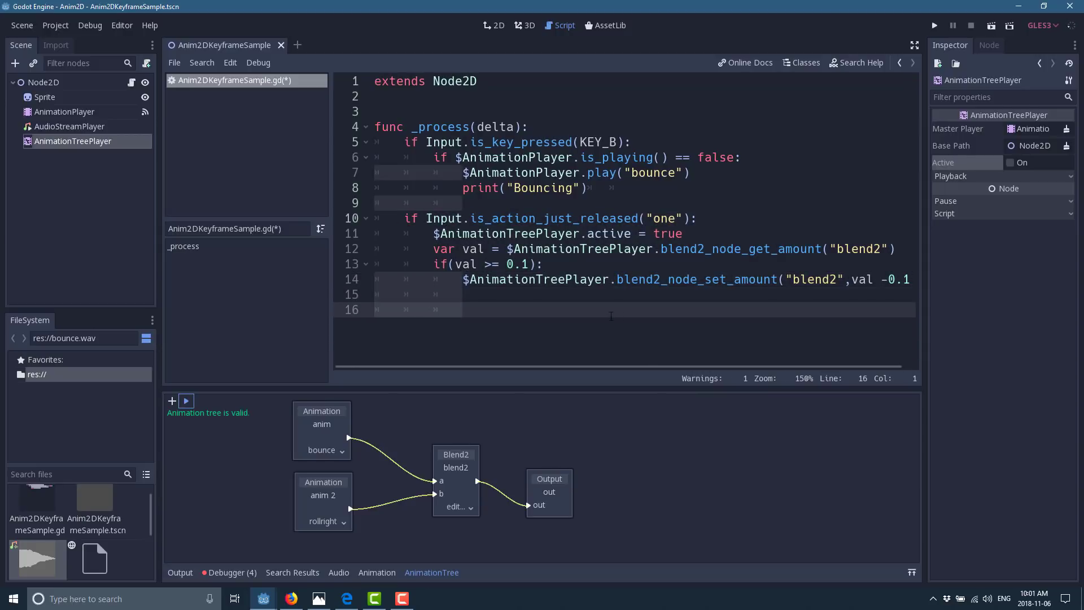
key("Tab")
key("ctrl+v")
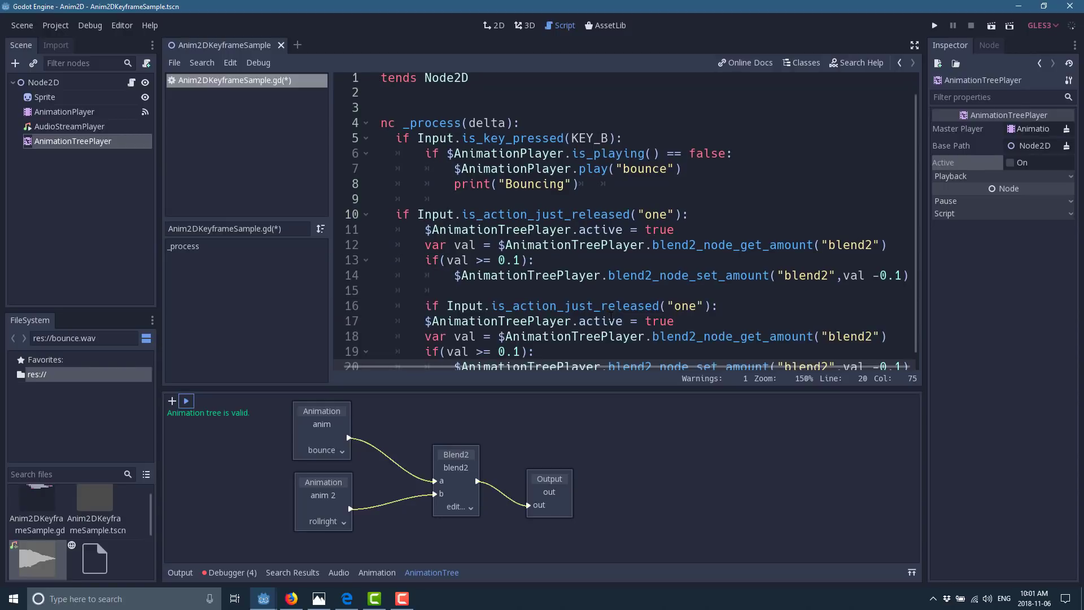
Unindent the first line of the pasted block so it aligns with the "one" condition.
key("shift+Home")
key("shift+Up")
key("shift+Up")
key("shift+Up")
key("shift+Up")
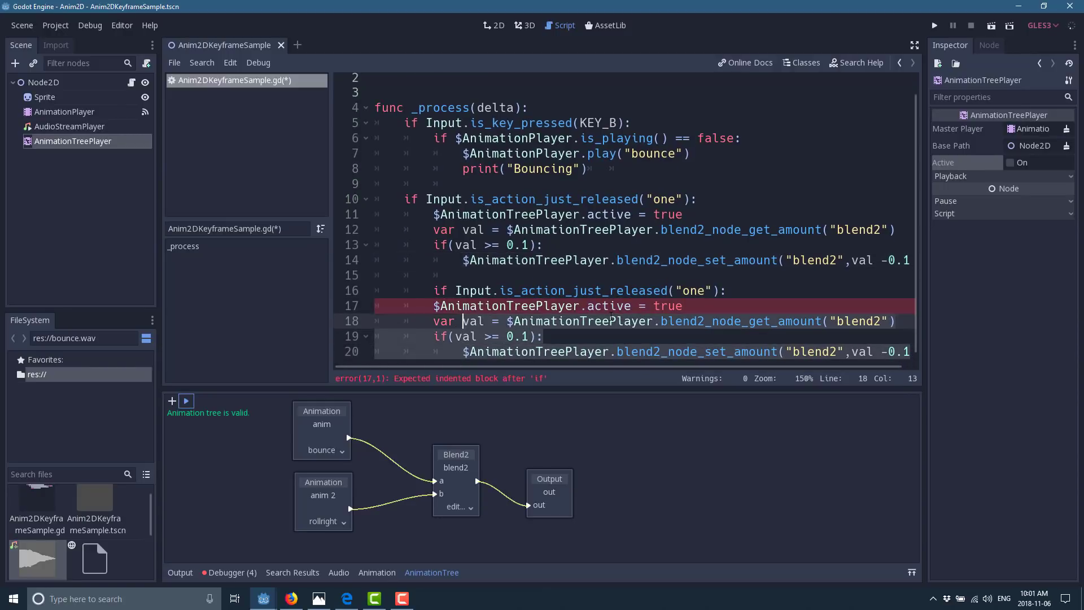
key("shift+Home")
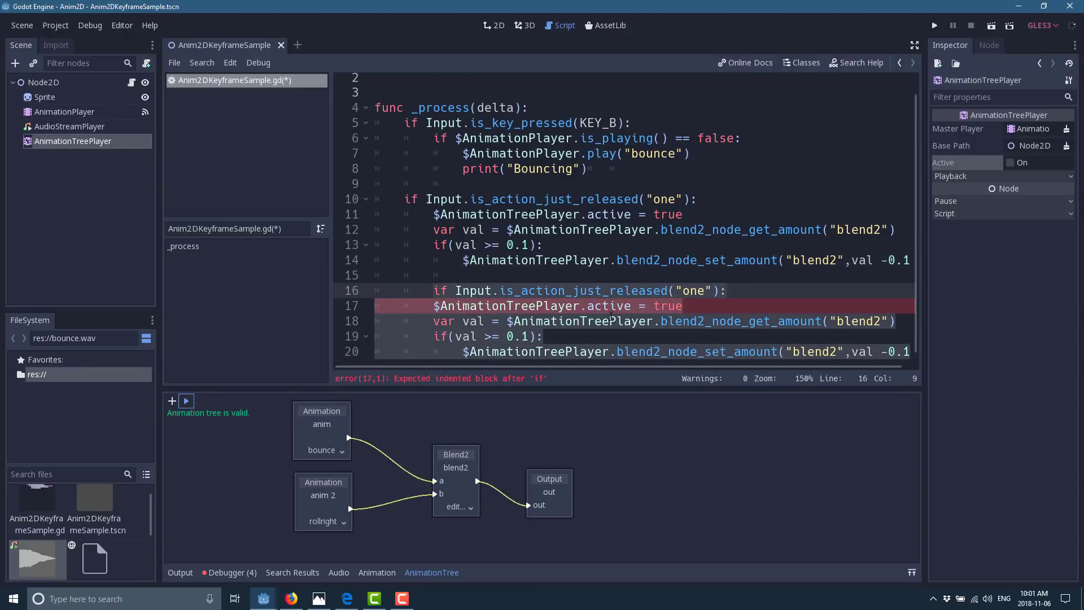
key("Up")
key("Down")
key("BackSpace")
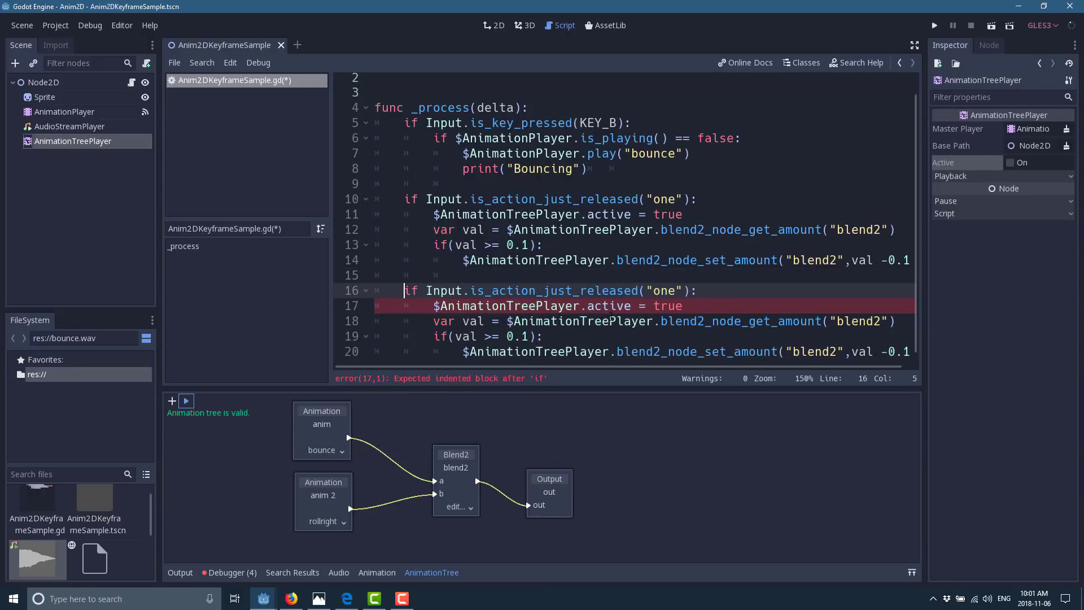
key("Down")
Change the action name in the pasted is_action_just_released condition to "two".
double_click(664, 291)
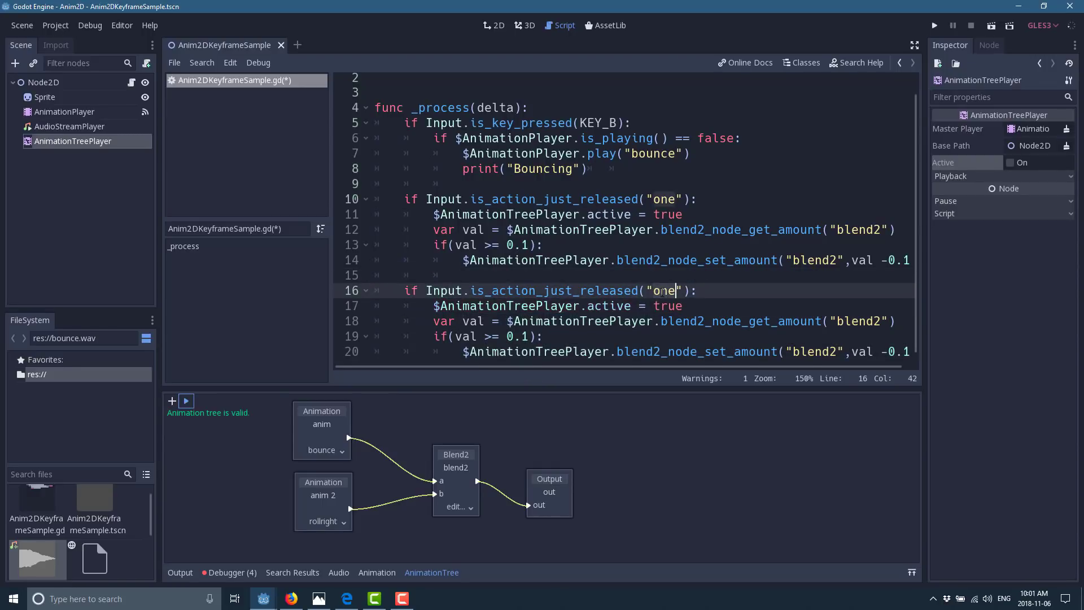
type("trow")
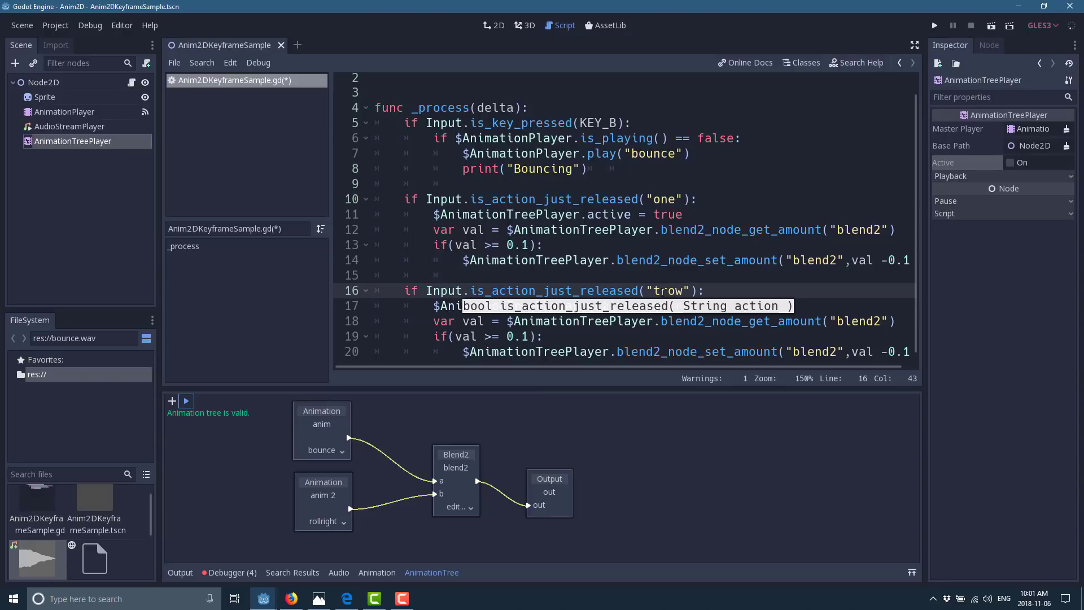
double_click(672, 292)
type("two")
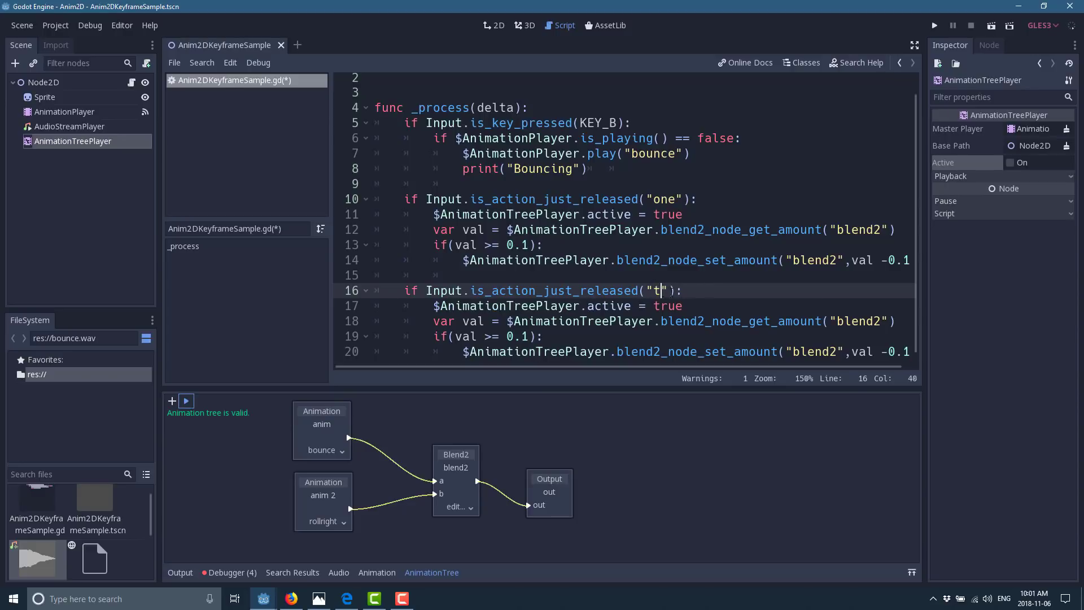
Change the comparison operator in the "two" block's val condition to <=.
left_click(713, 230)
scroll(598, 314, "down", 1)
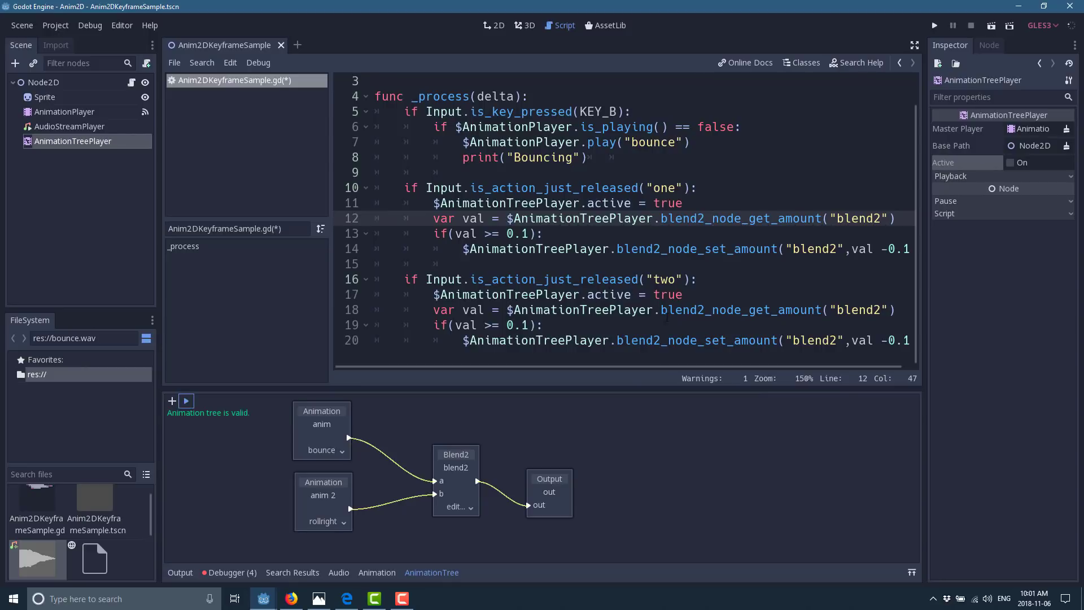
left_click(523, 326)
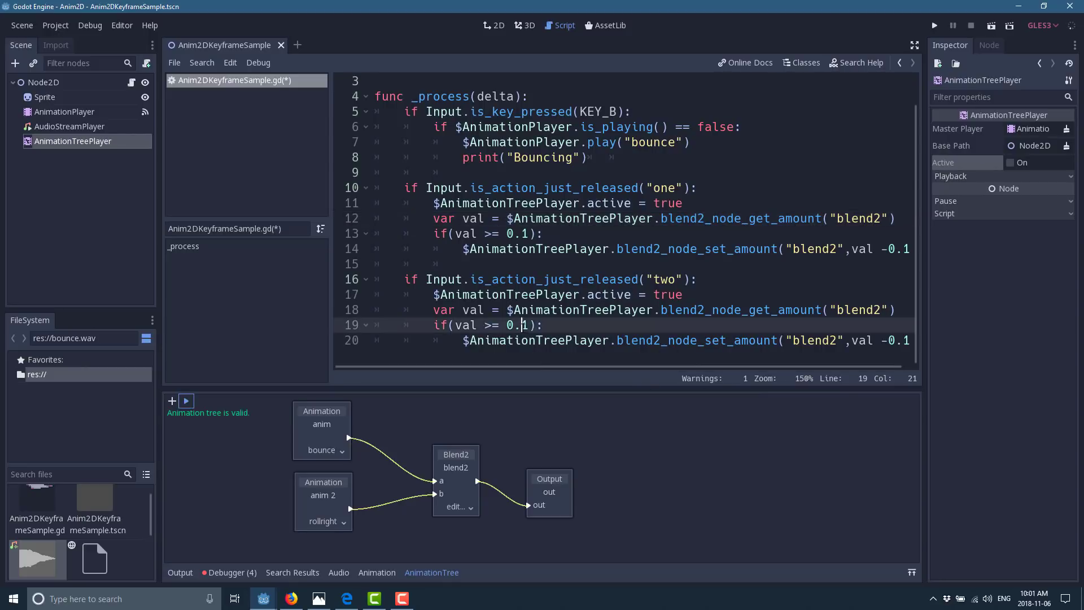
left_click(500, 326)
key("BackSpace")
key("BackSpace")
type("<-")
key("BackSpace")
type("=")
key("BackSpace")
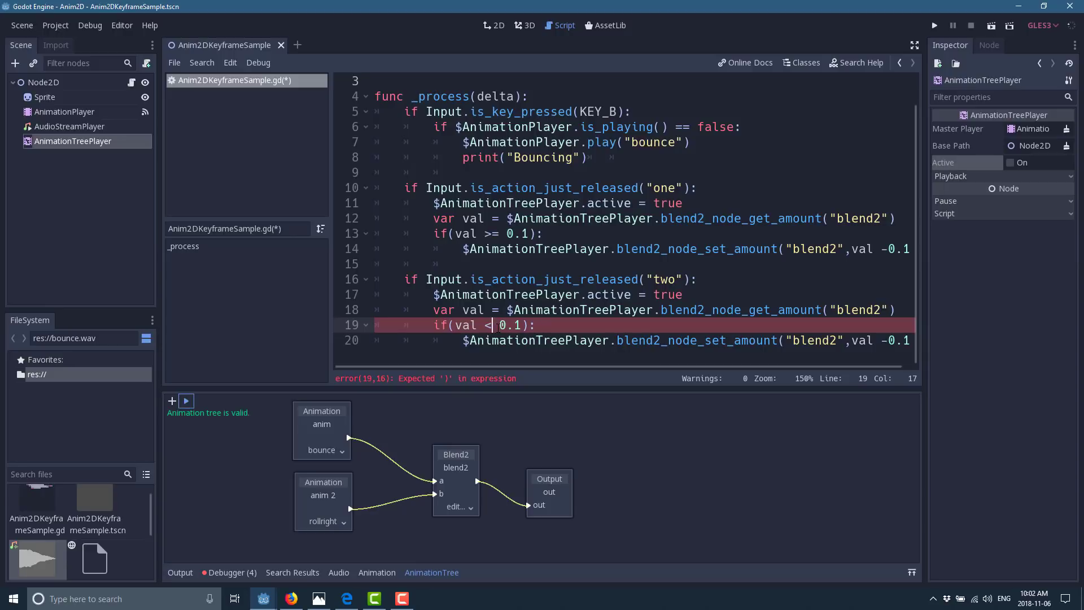
type("=")
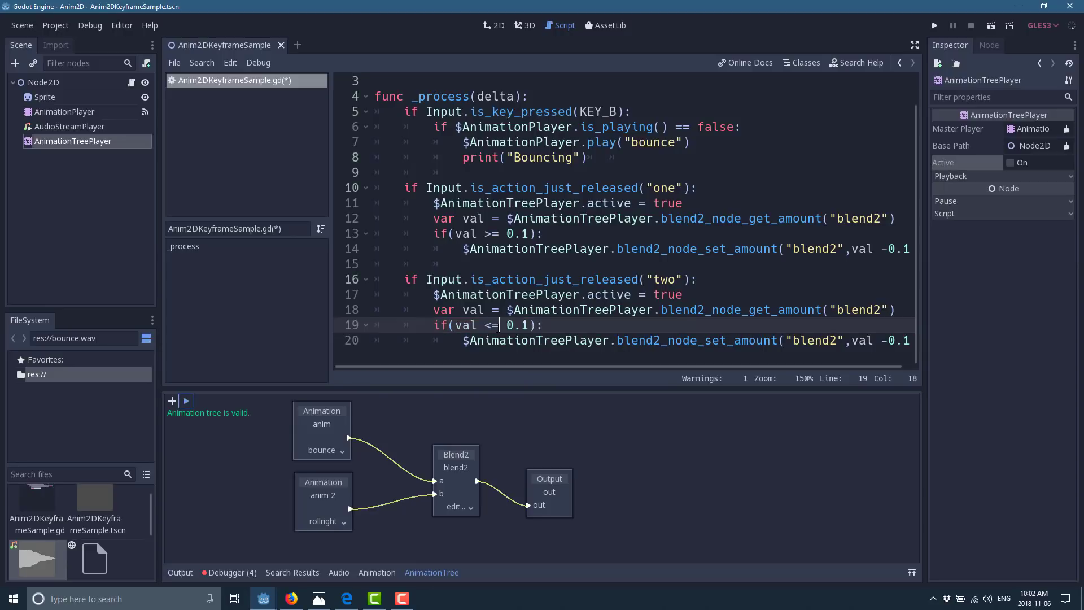
Set the threshold in the "two" block's val condition to 0.9.
key("Right")
key("Right")
key("Right")
key("Right")
key("BackSpace")
type("9")
Change the "two" block's blend2_node_set_amount argument to val + 0.1, and add an empty line plus a line at _process body indentation below.
left_click(888, 340)
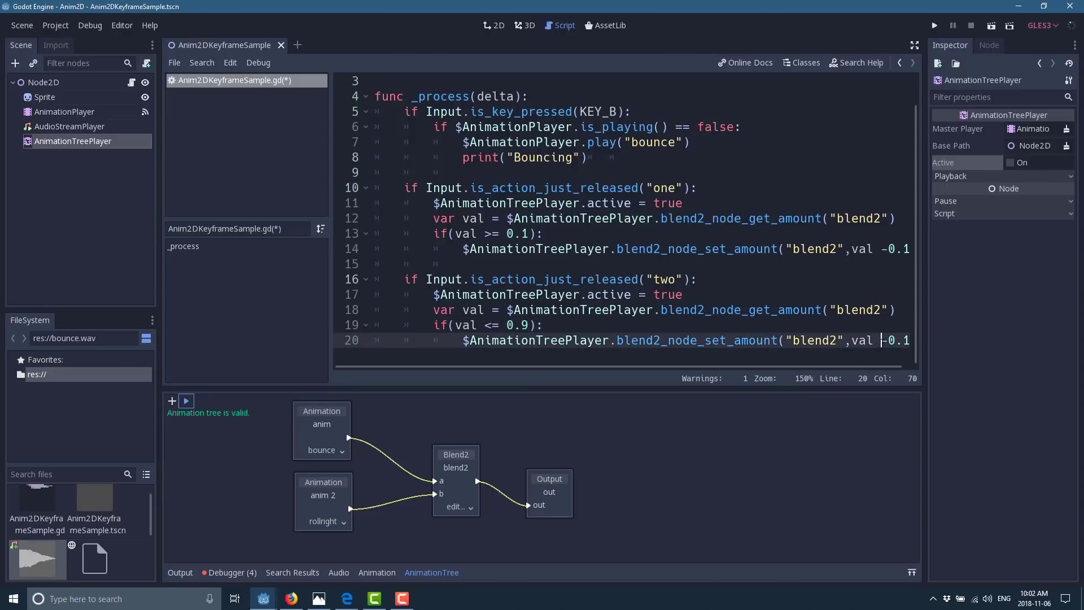
key("BackSpace")
type("+")
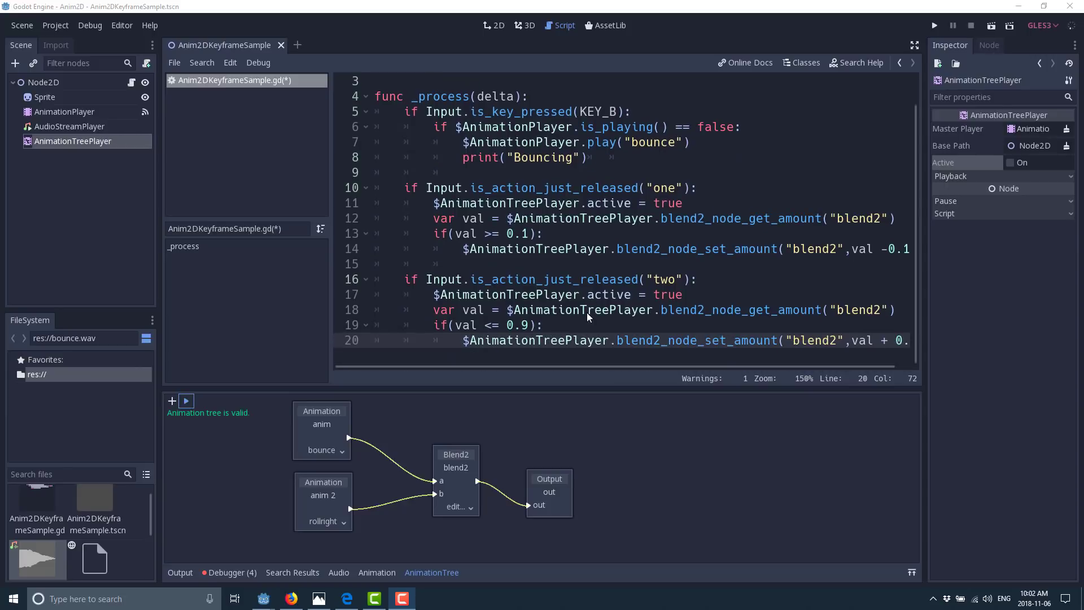
key("End")
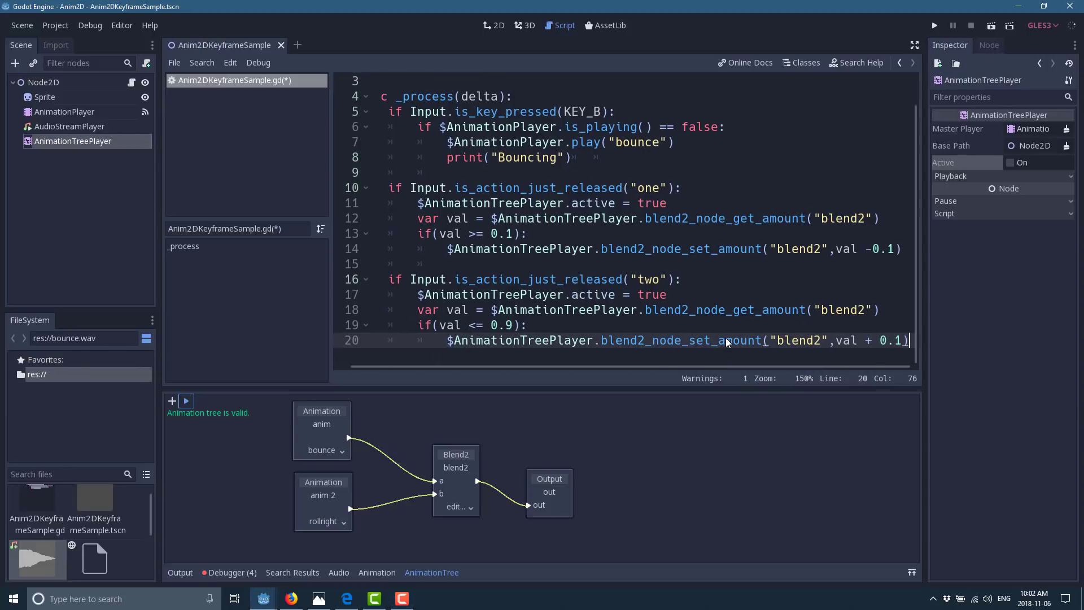
key("Return")
key("Return")
key("BackSpace")
key("BackSpace")
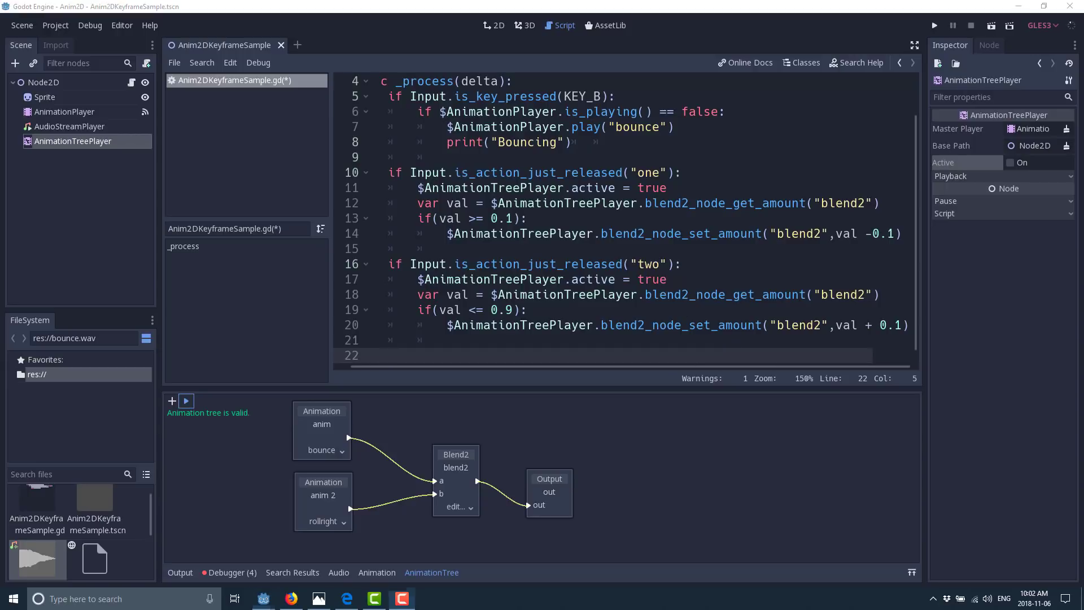
Declare var counter = 0 on the empty line above the _process function.
left_click(695, 249)
scroll(692, 246, "up", 1)
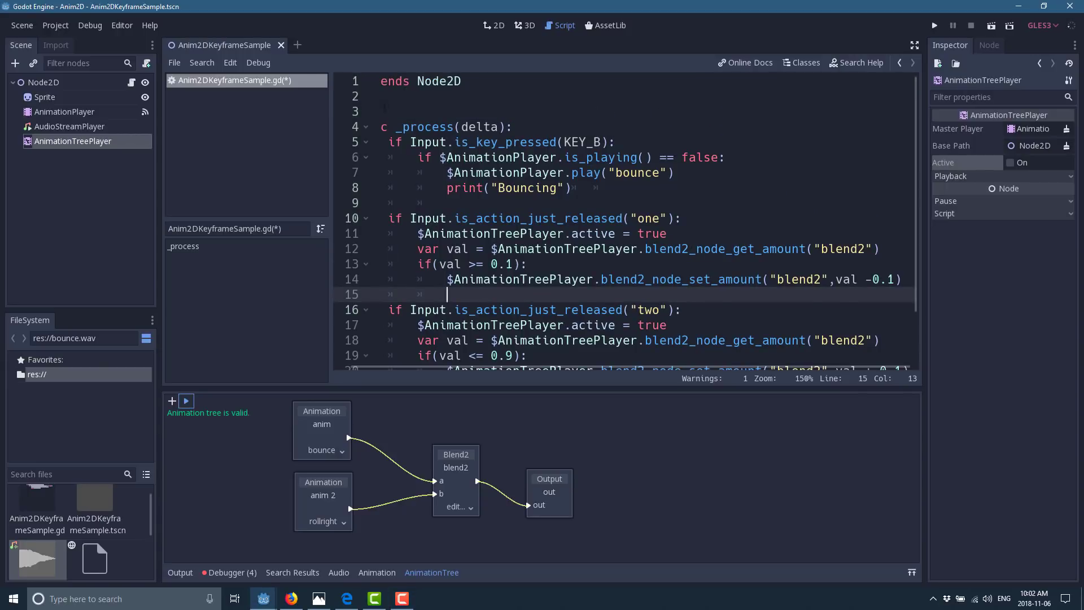
left_click(409, 118)
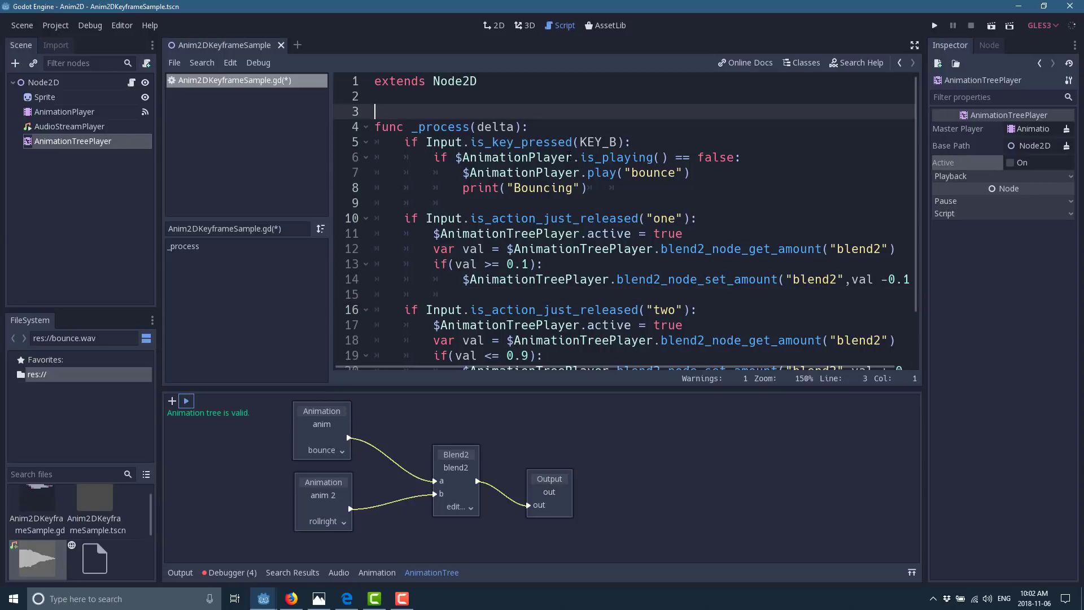
type("var counter -")
key("BackSpace")
type("= 0")
At the end of _process, add counter += delta followed by the condition if count >0.1:.
scroll(636, 287, "down", 2)
left_click(526, 336)
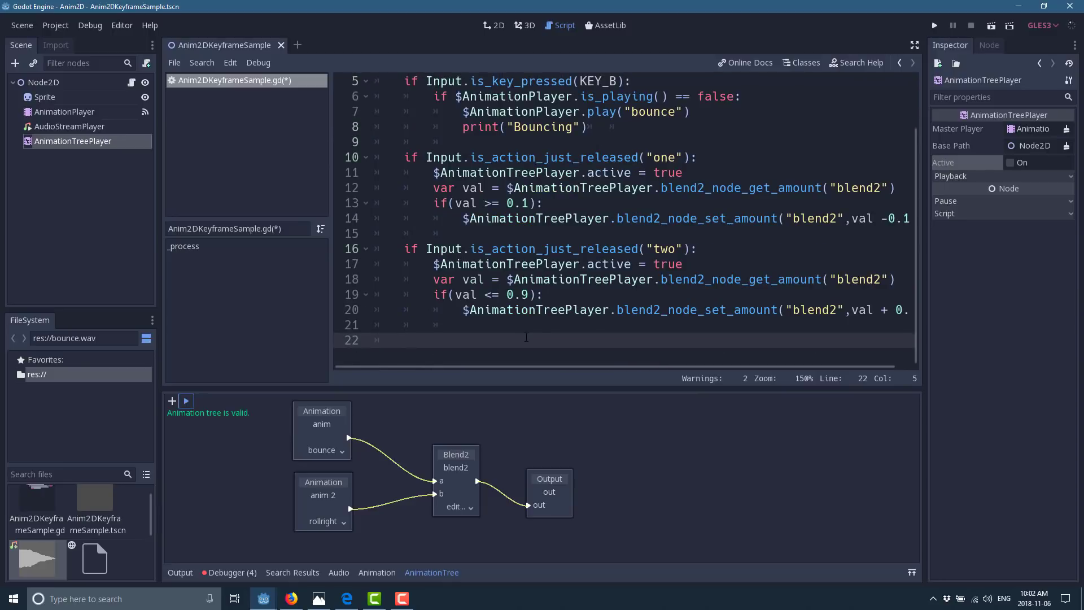
type("counter += delta")
key("Return")
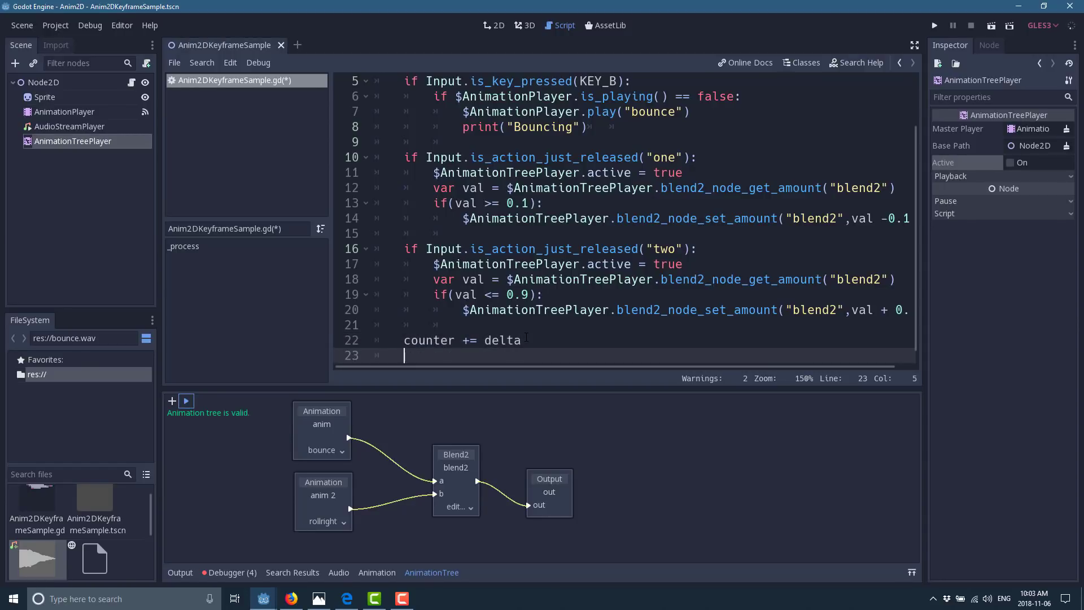
type("if count >0.1:")
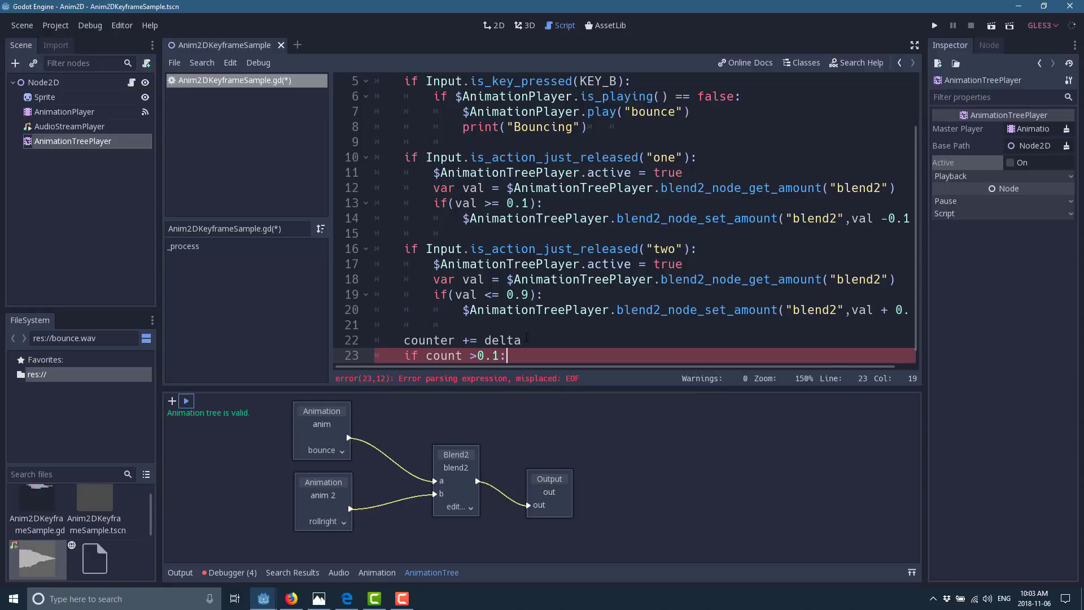
key("Return")
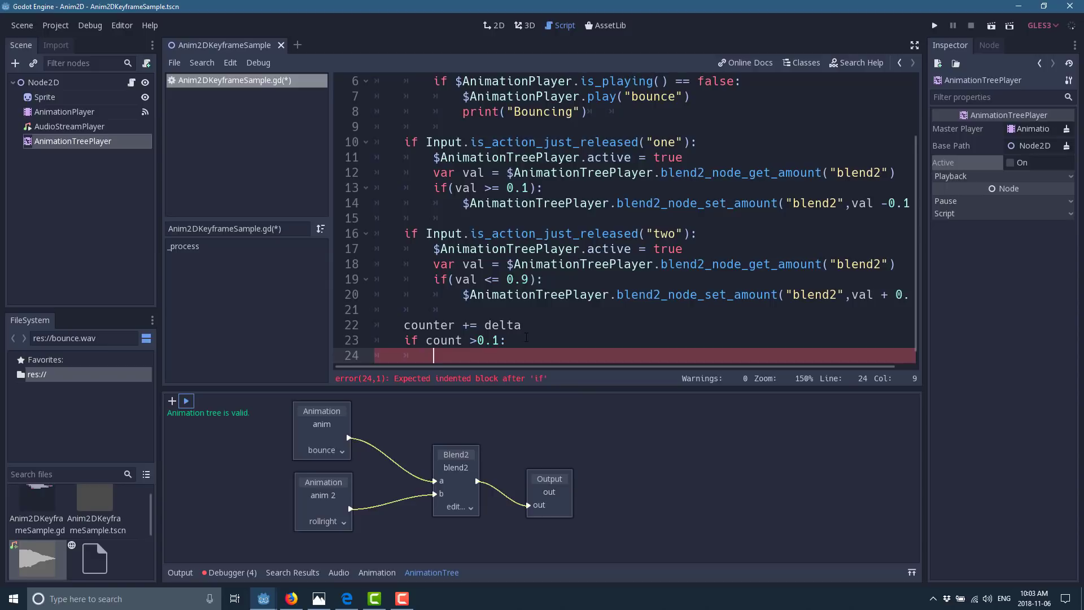
Inside the counter condition, add the nested condition if $AnimationPlayer.is_playing(): with an indented line below it.
type("if(")
key("BackSpace")
type("$Animatio")
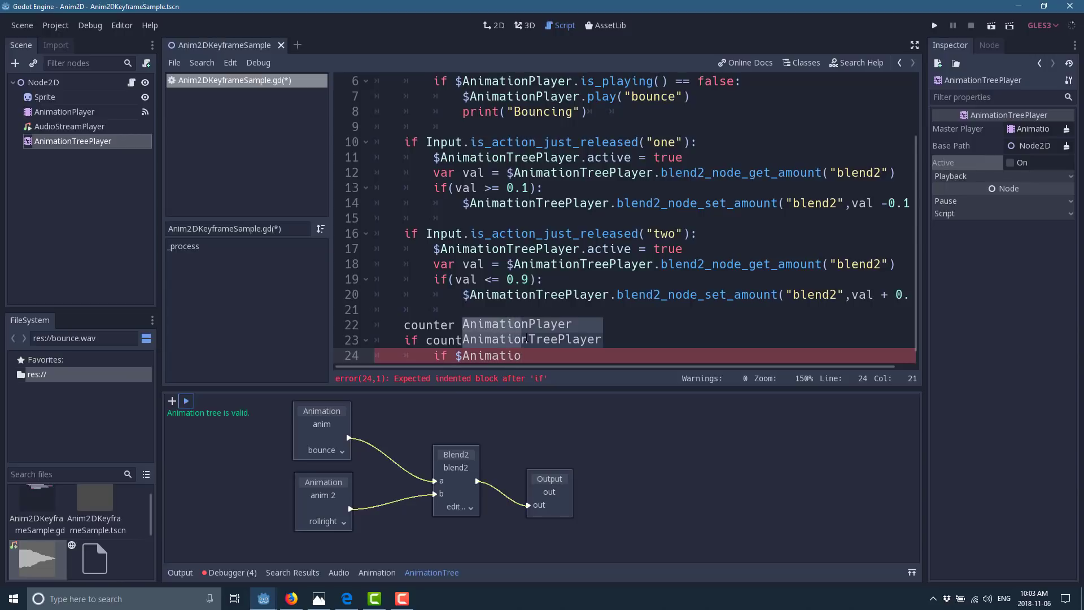
key("Return")
type(".")
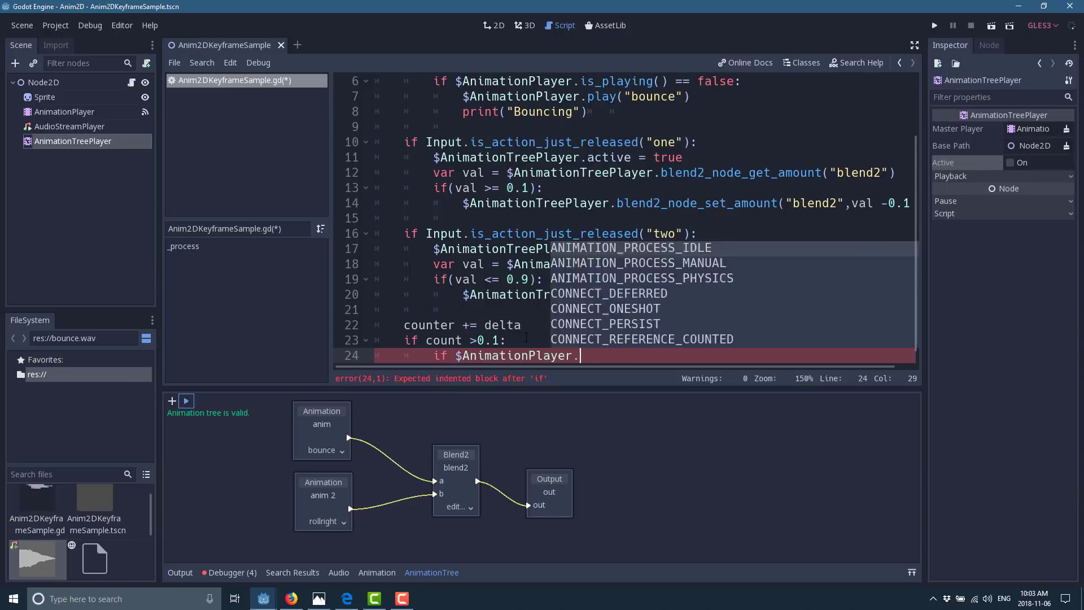
type("is_pl")
key("Return")
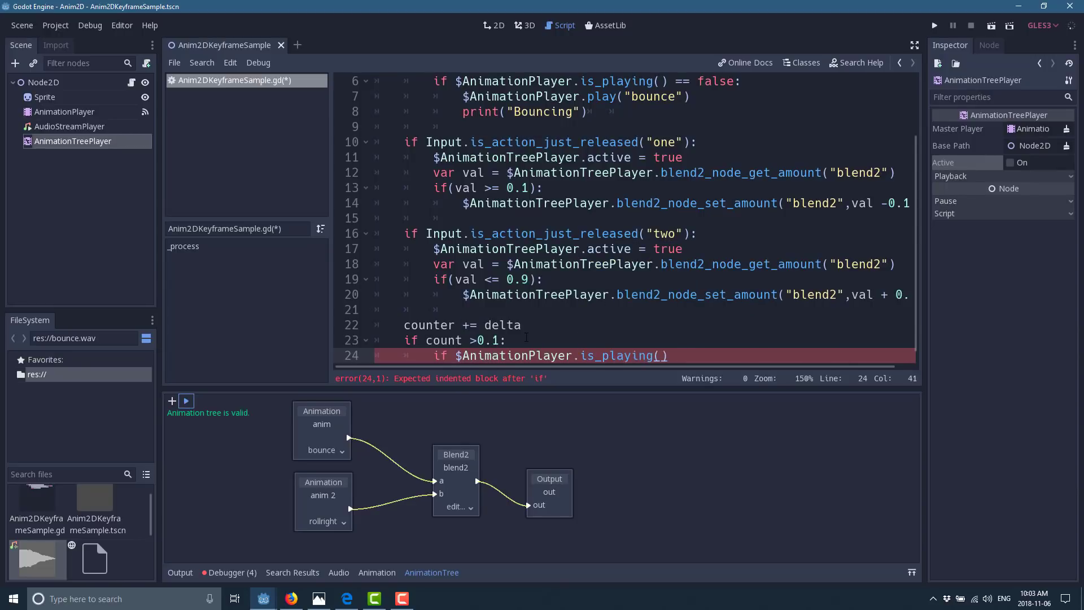
type(":")
key("Return")
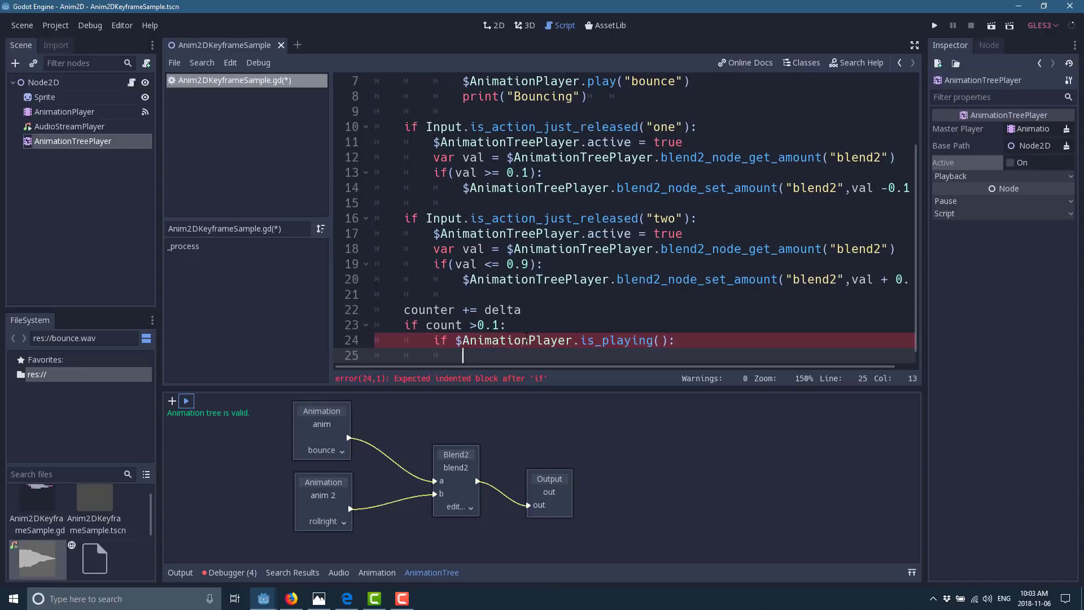
In the is_playing block, begin print("Cur anim time remaining " + str($AnimationPlayer.current_animation_length.
type("print(")
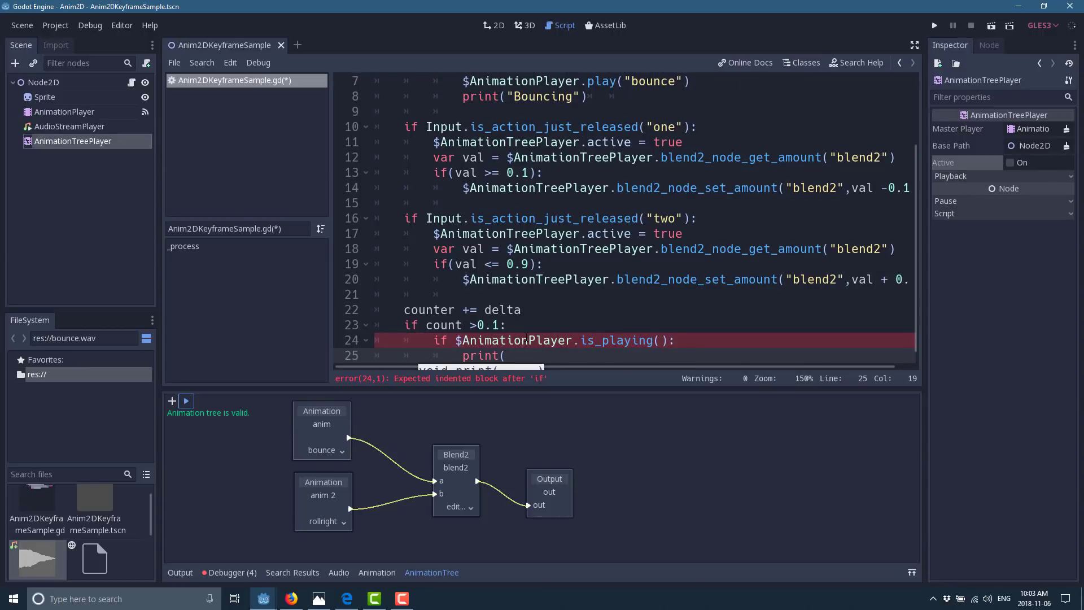
type("\"Cur anim time remaining\"")
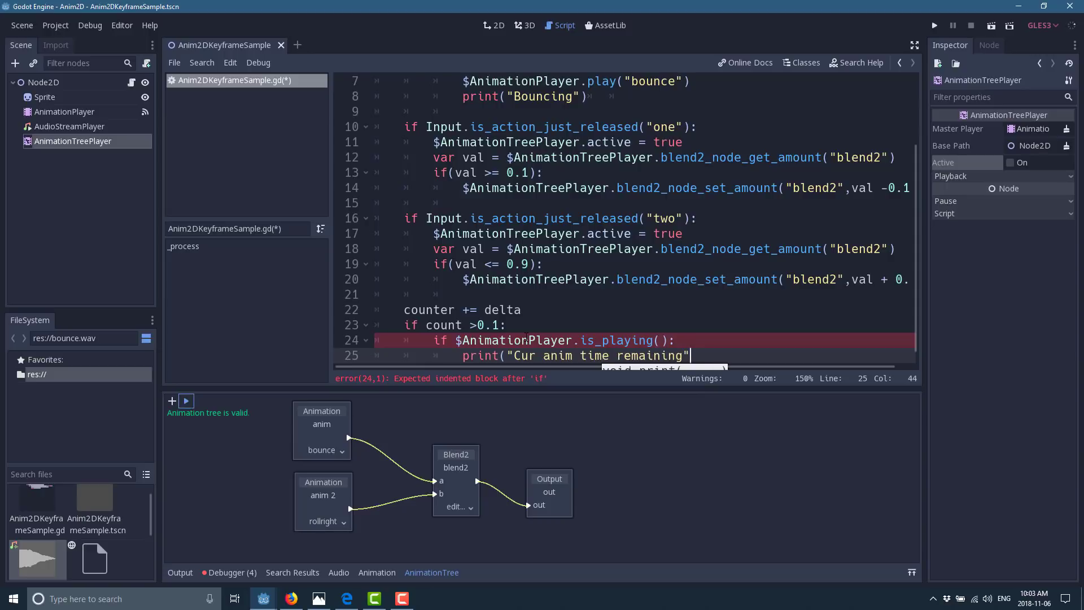
key("BackSpace")
type("\" + str($")
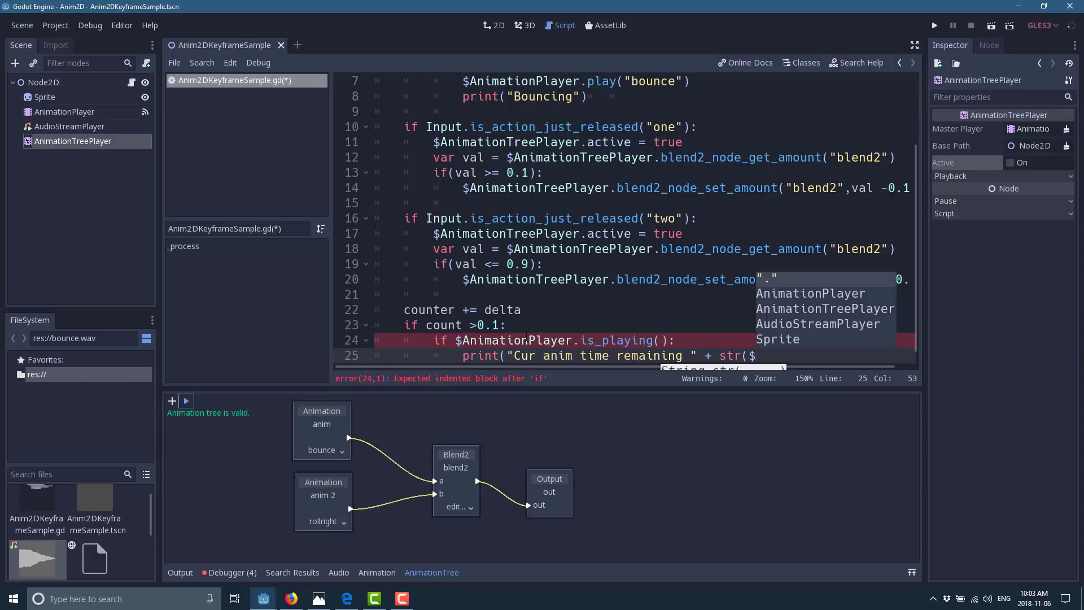
type("Animation")
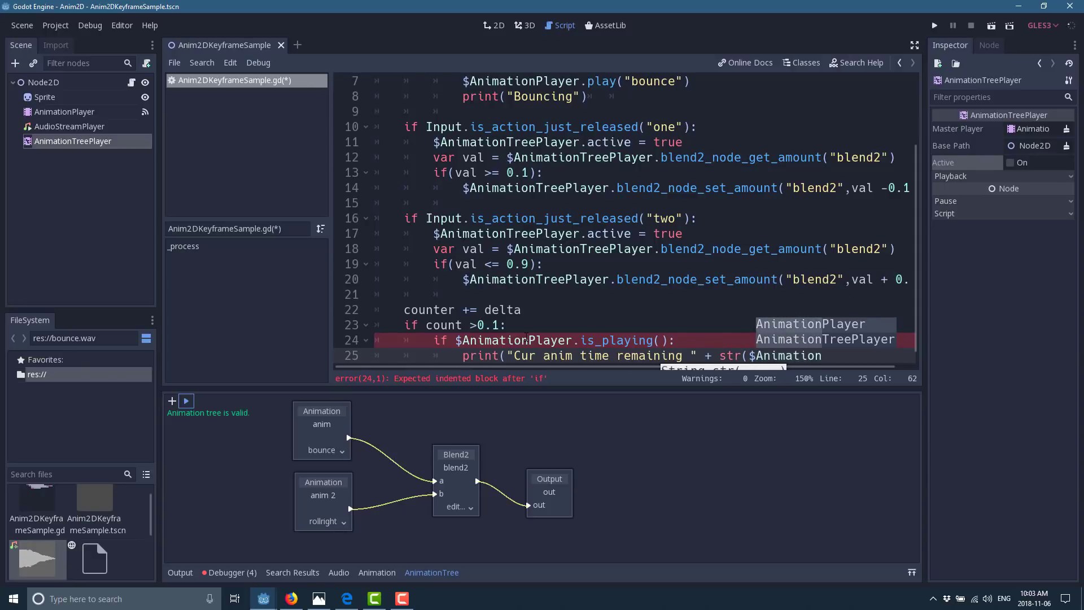
type("Player.curr")
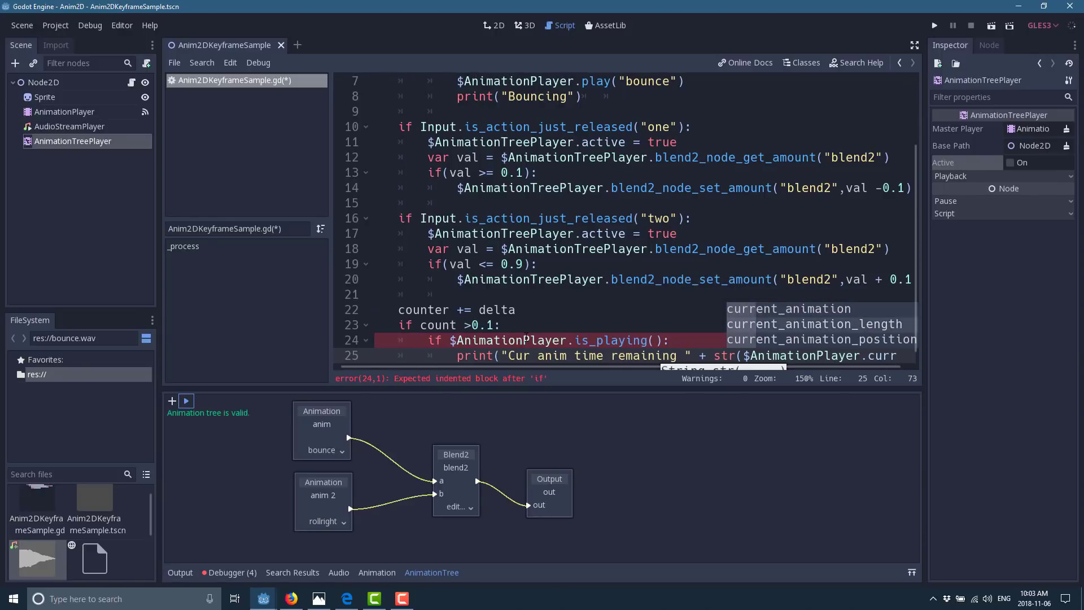
key("Down")
key("Return")
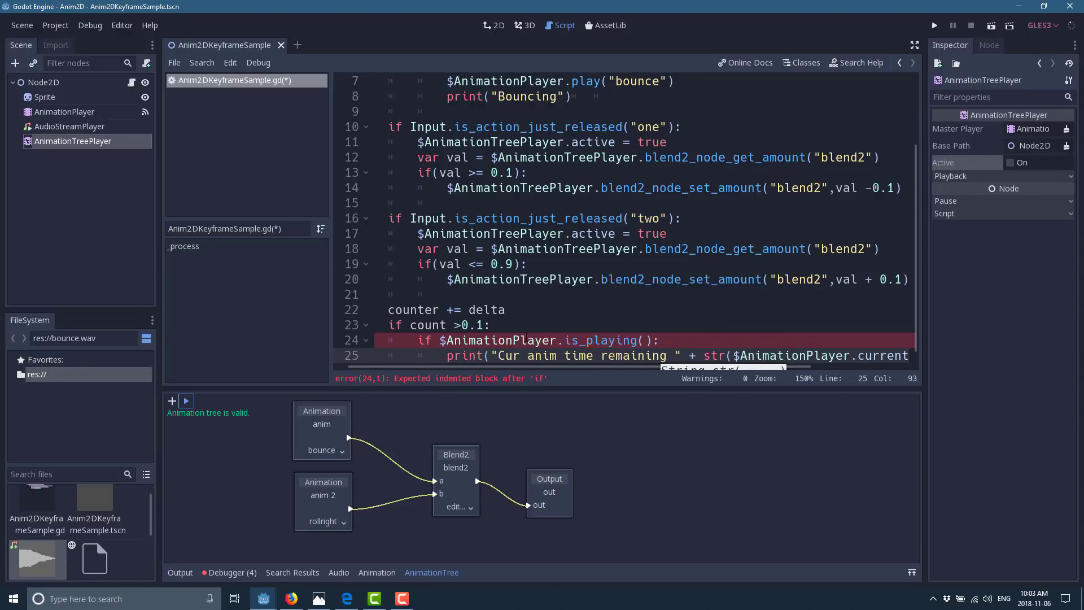
Complete the str() expression by subtracting $AnimationPlayer.current_animation_position from the animation length, and close its parenthesis.
type("- ")
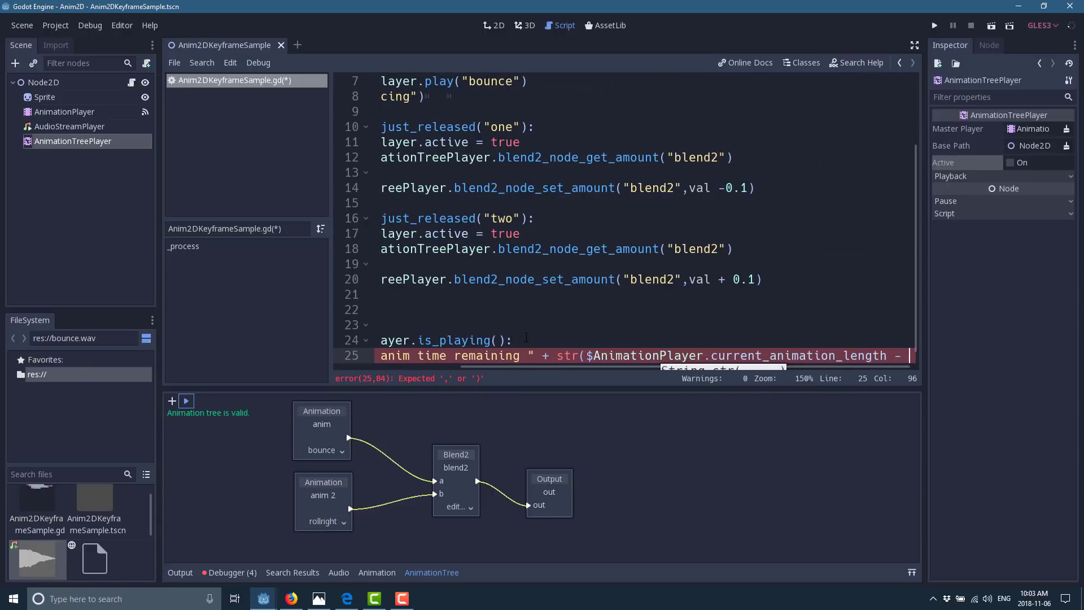
type("$Ani")
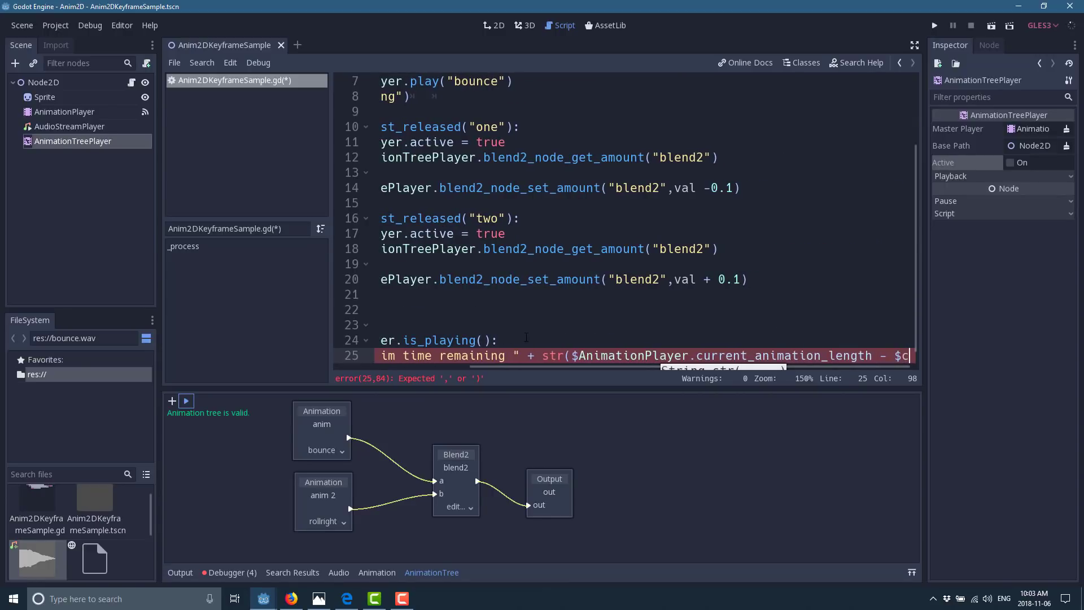
key("Return")
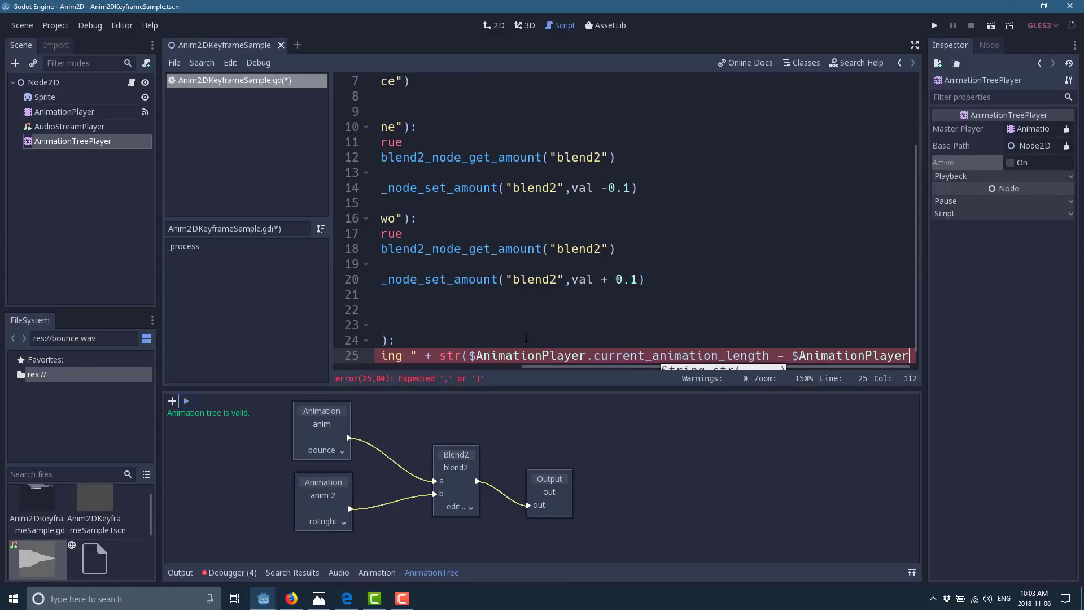
type(".cure")
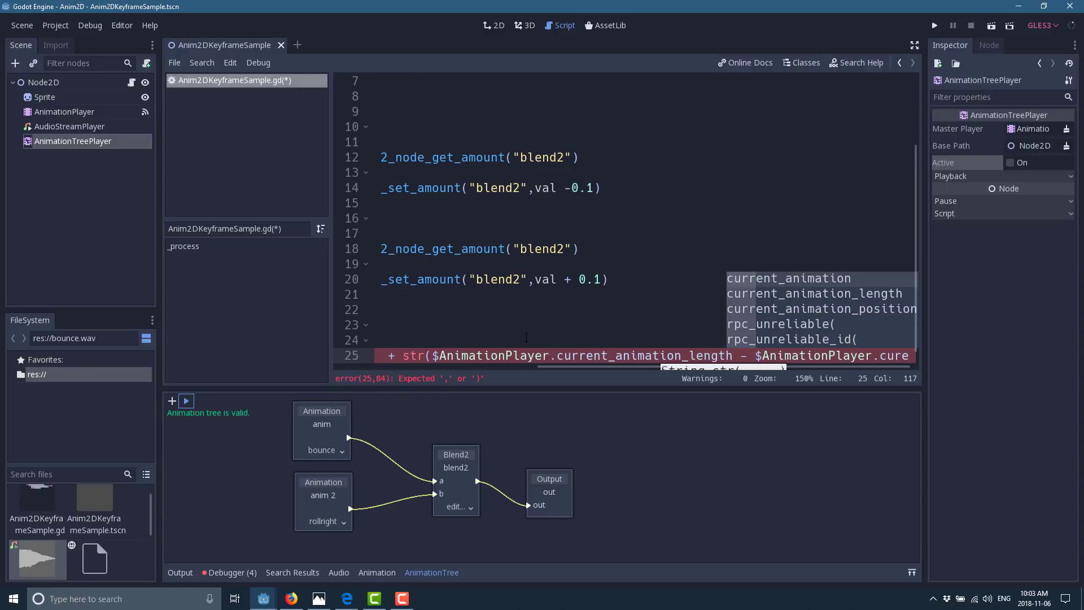
key("Down")
key("Down")
key("Return")
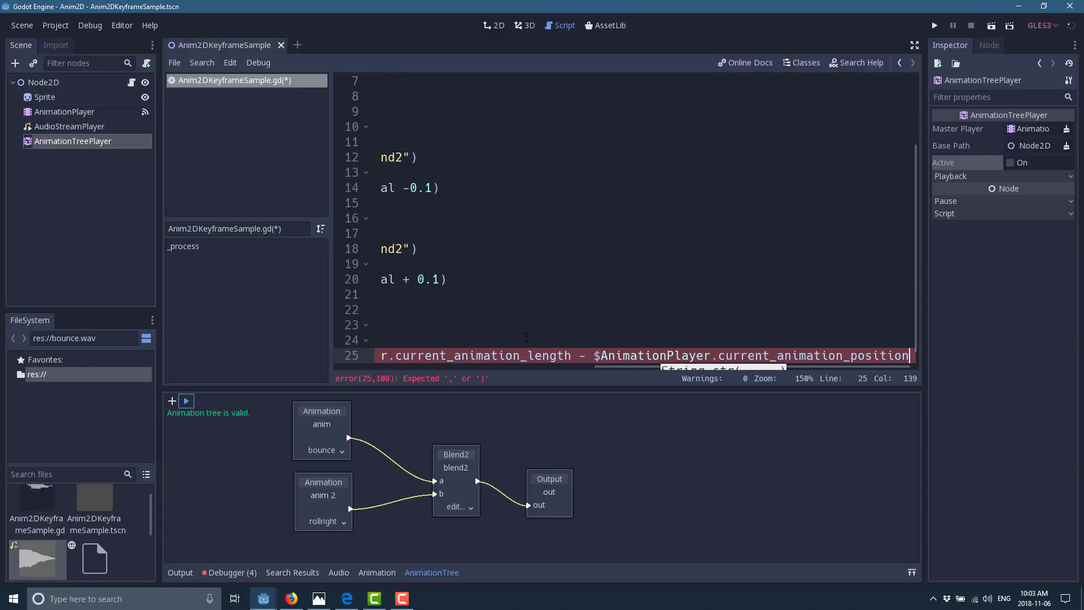
type(")")
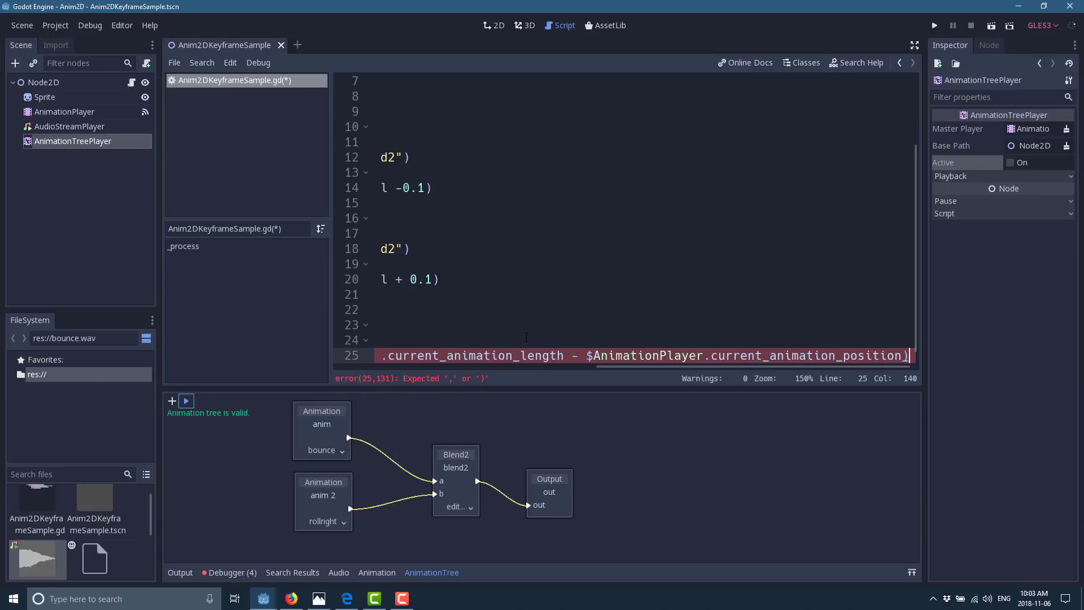
Add counter = 0 below the print statement at the same indentation, and add the print call's missing closing parenthesis.
key("Return")
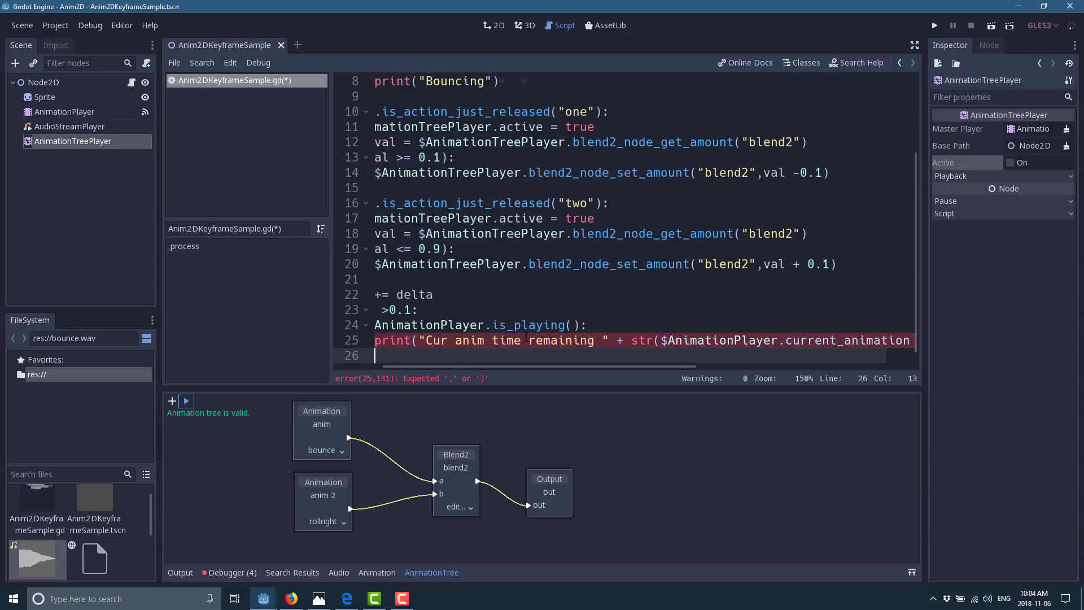
type("counter = 0")
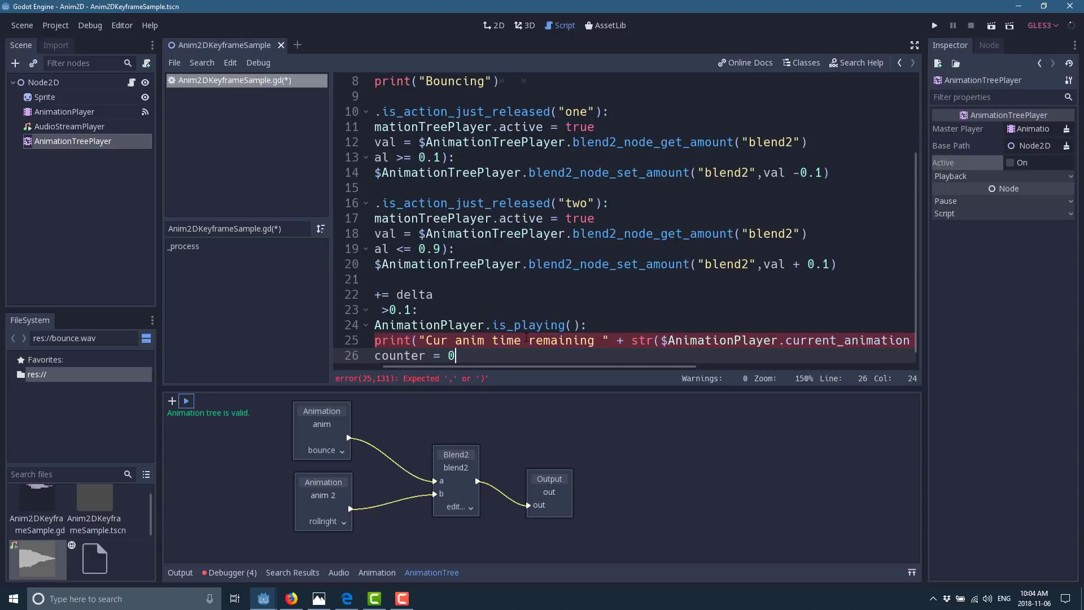
left_click(528, 339)
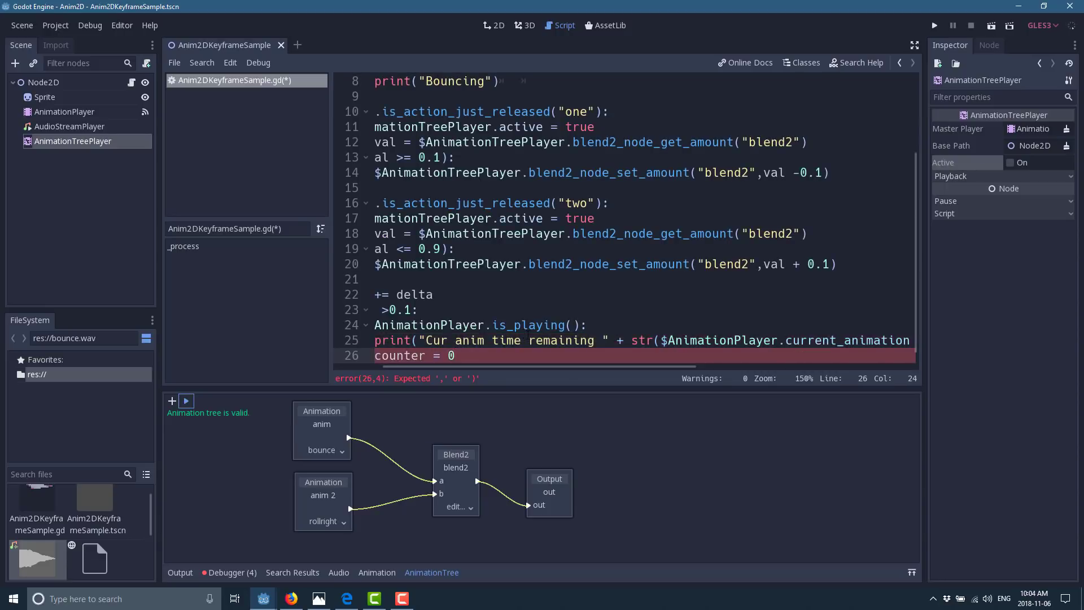
key("End")
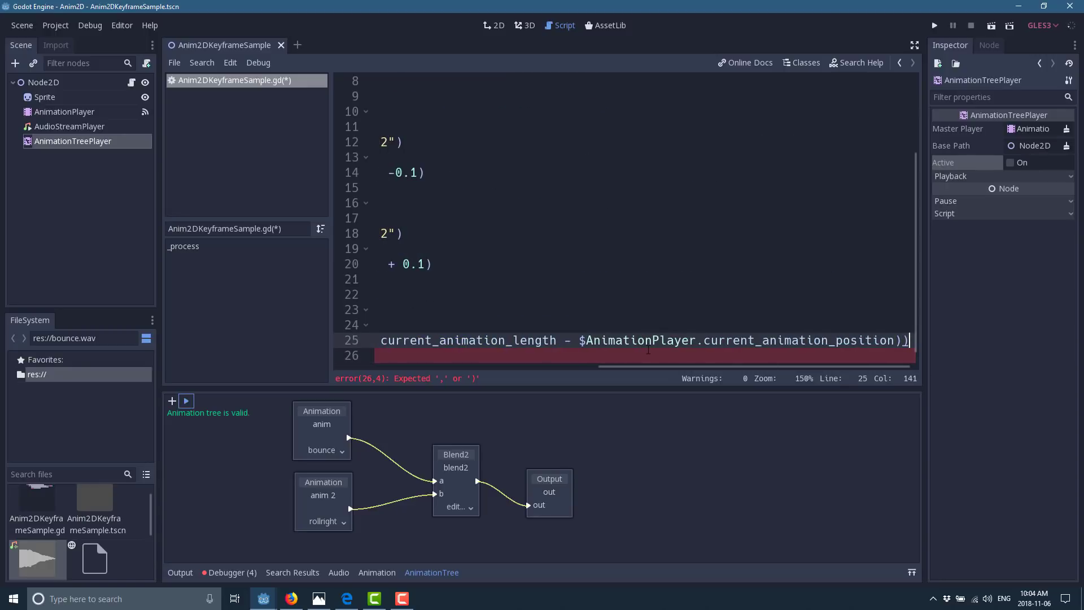
Correct count to counter in the condition that compares it with 0.1.
key("Up")
key("Up")
key("Up")
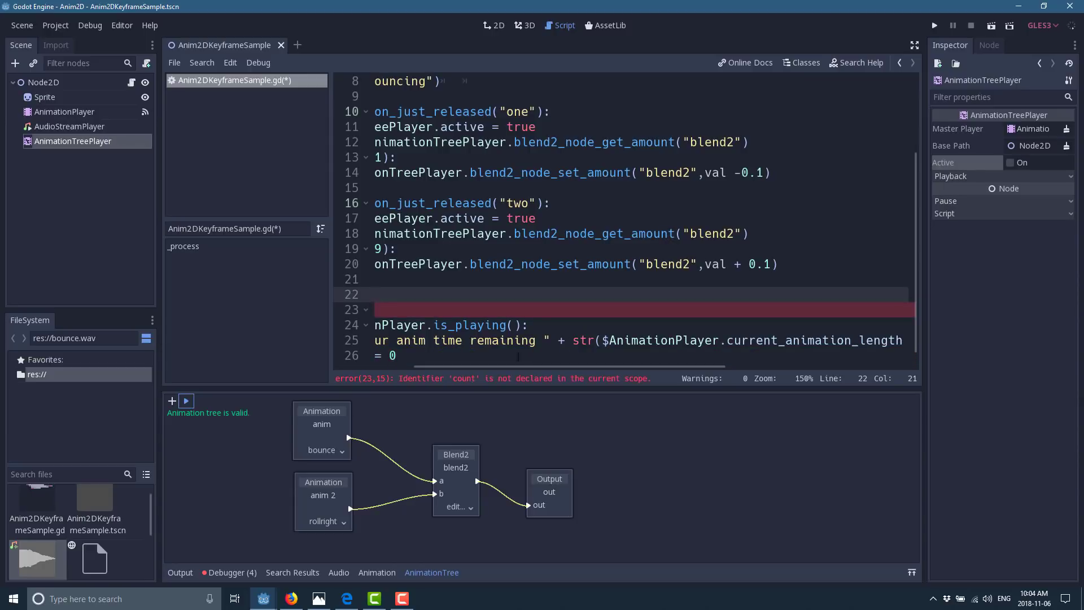
left_click(525, 356)
left_click_drag(524, 365, 468, 367)
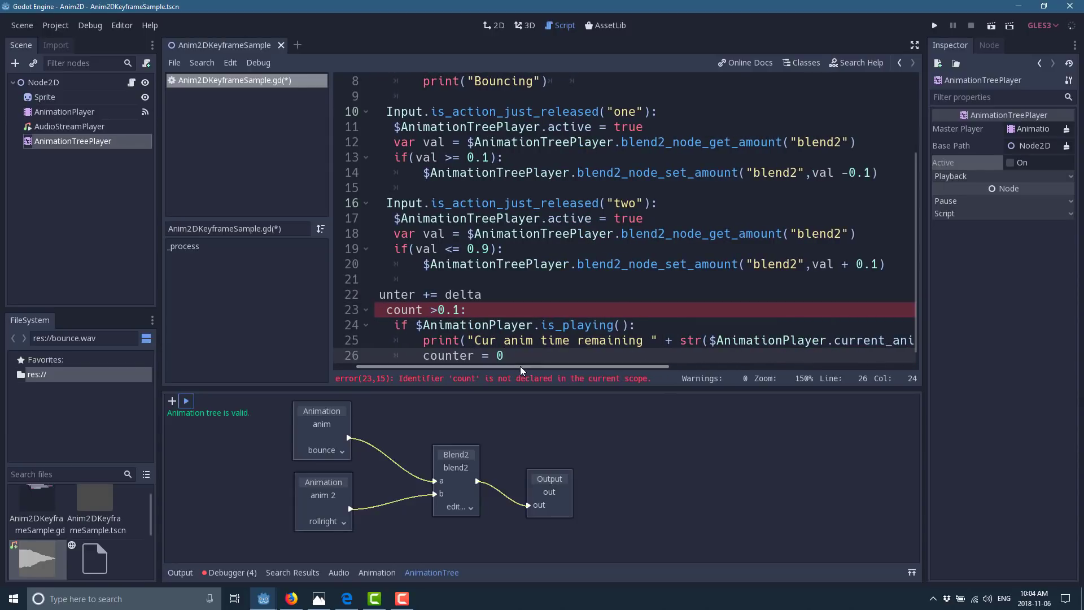
left_click(424, 310)
type("er")
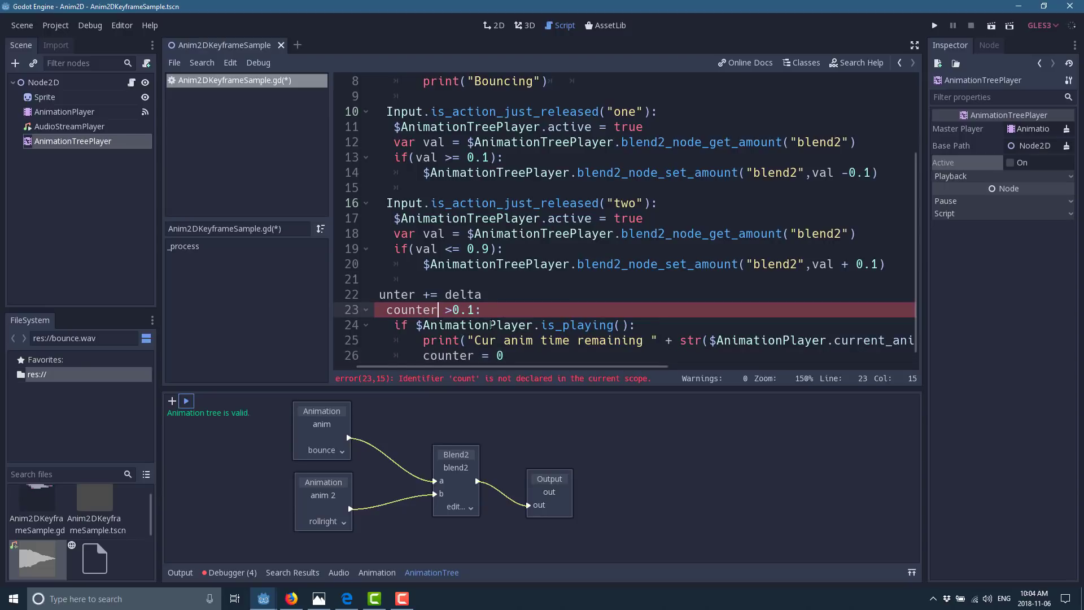
left_click(513, 296)
scroll(536, 325, "down", 1)
left_click(467, 327)
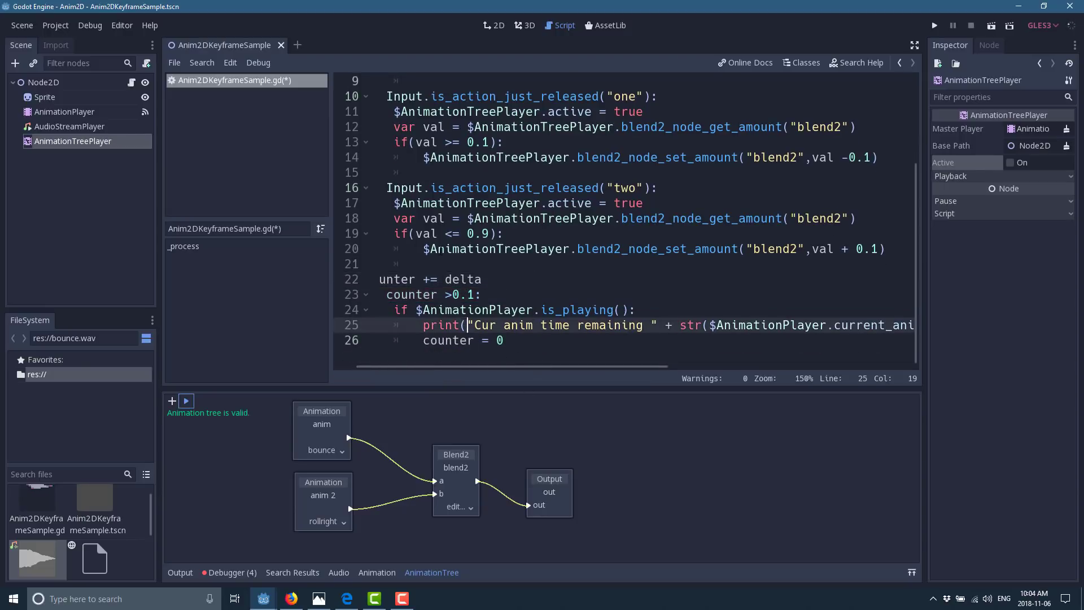
left_click(438, 249)
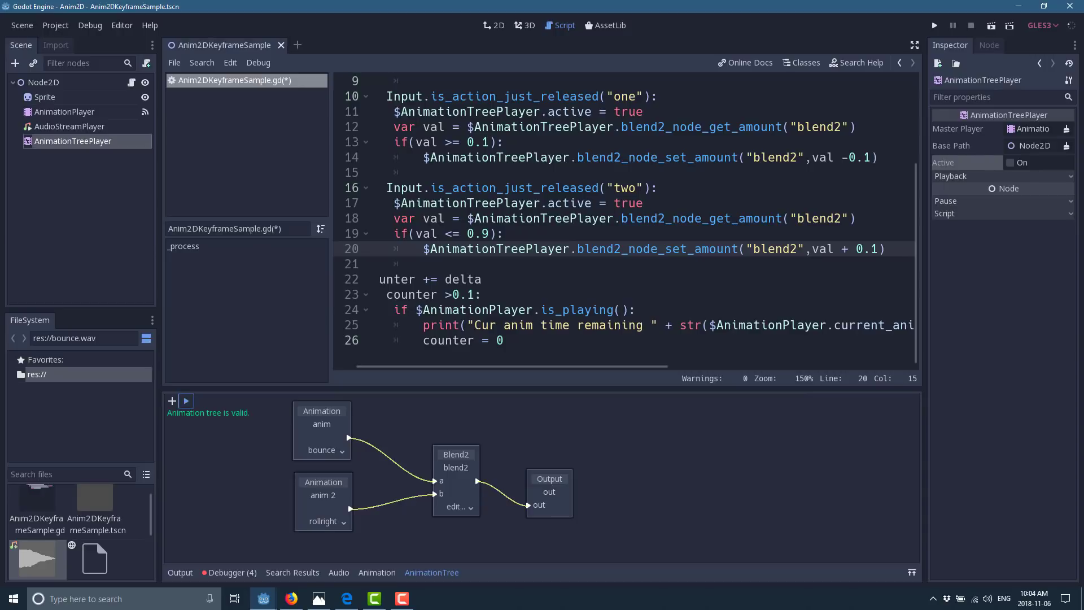
Run the project, trigger the bounce animation with B to check the printed remaining time, and close the game window.
left_click(934, 27)
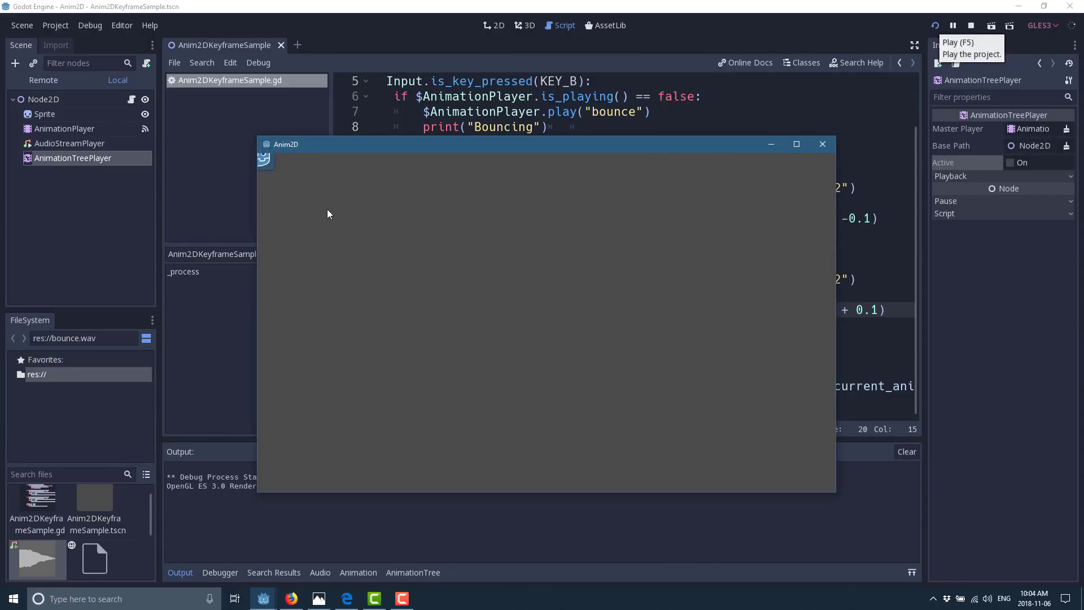
key("b")
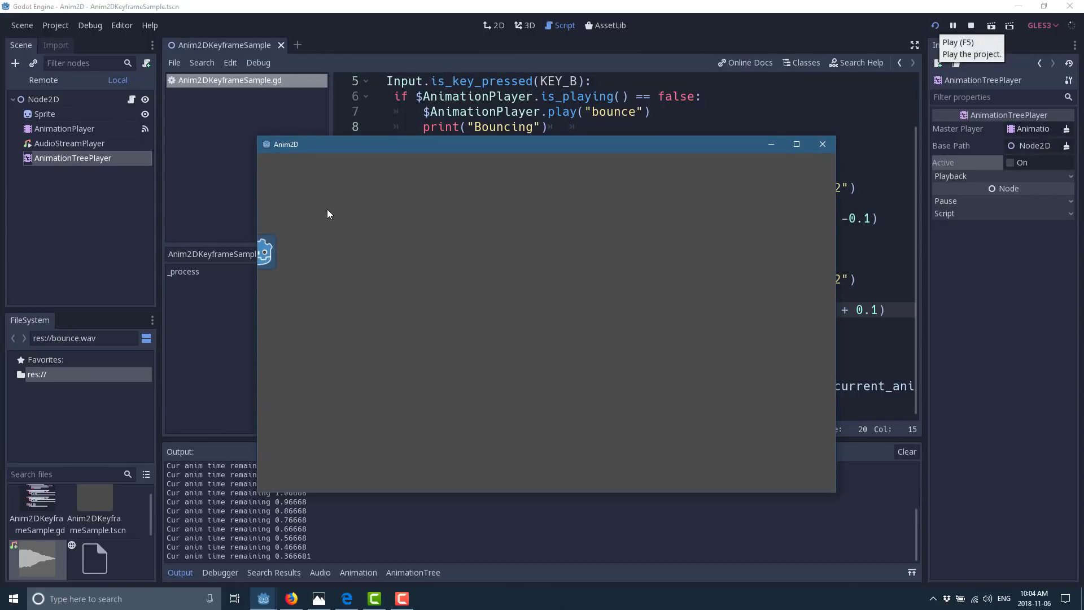
key("b")
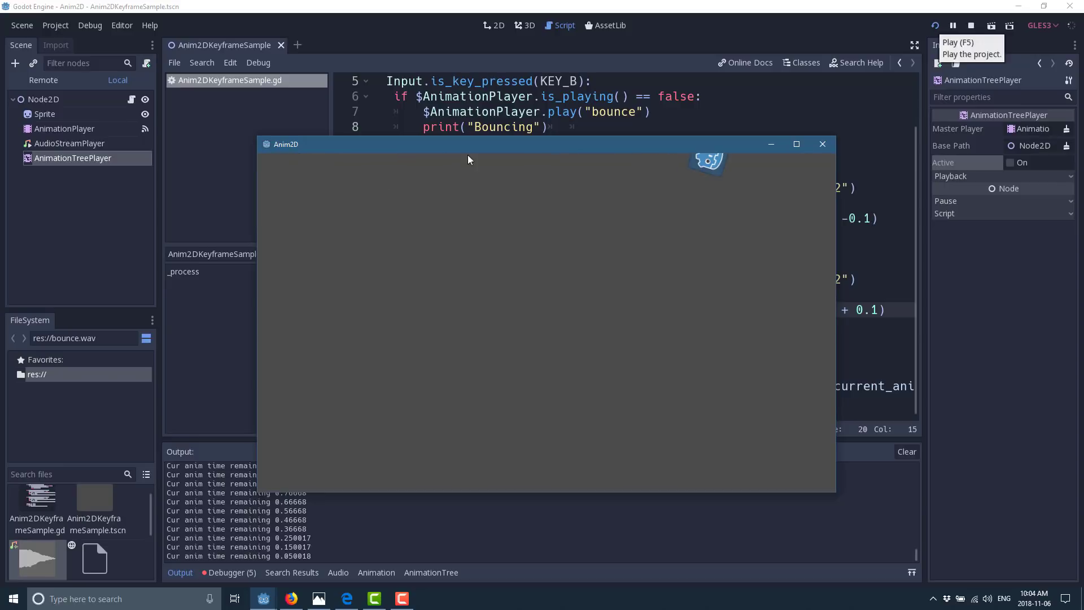
left_click(823, 146)
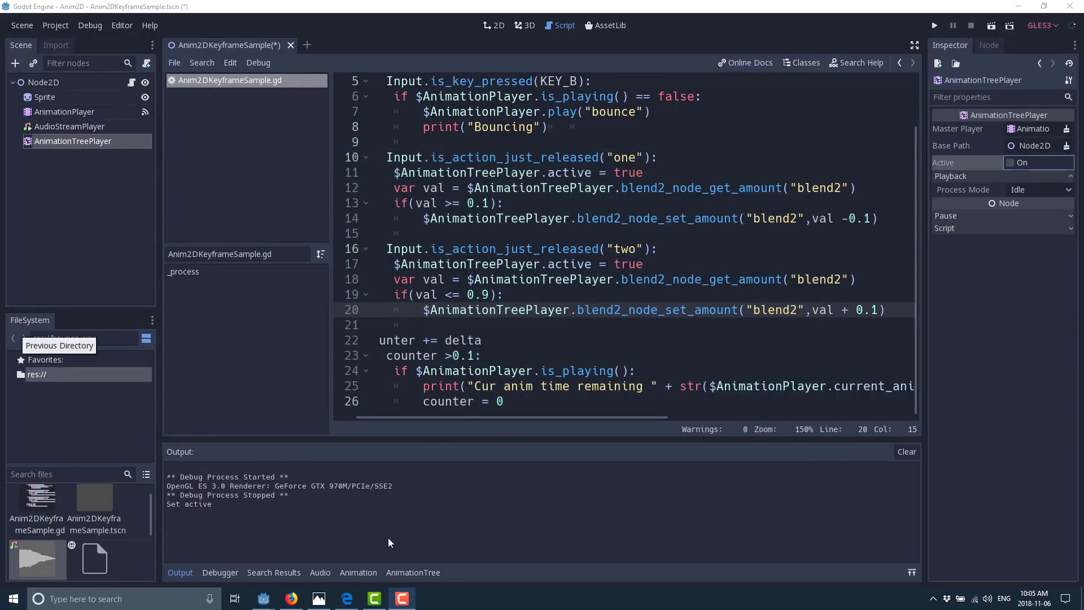
Show the bounce animation's tracks in the animation editor.
left_click(353, 570)
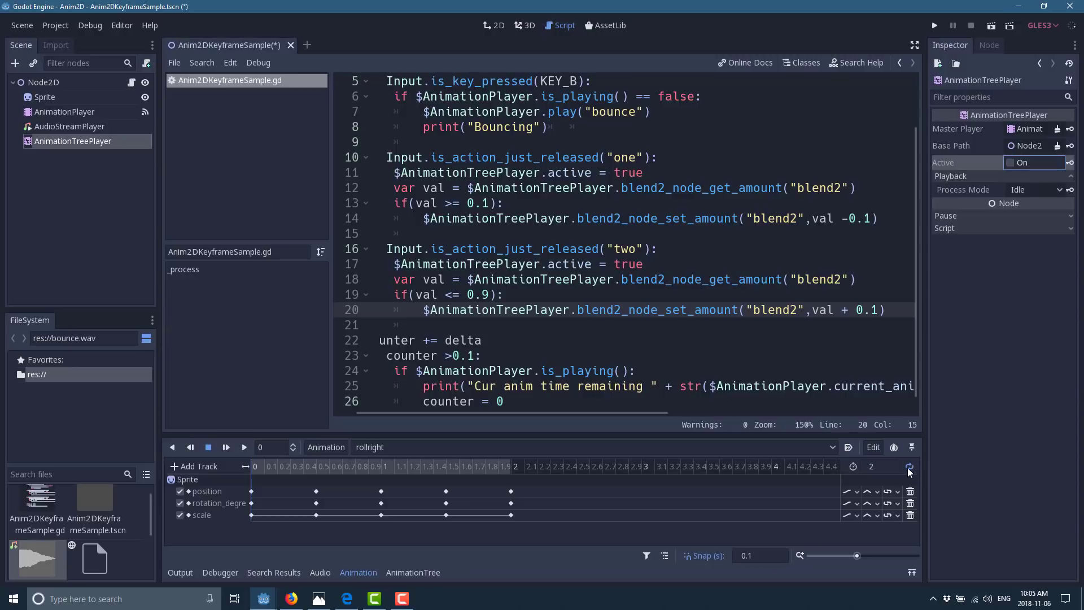
left_click(403, 449)
left_click(386, 464)
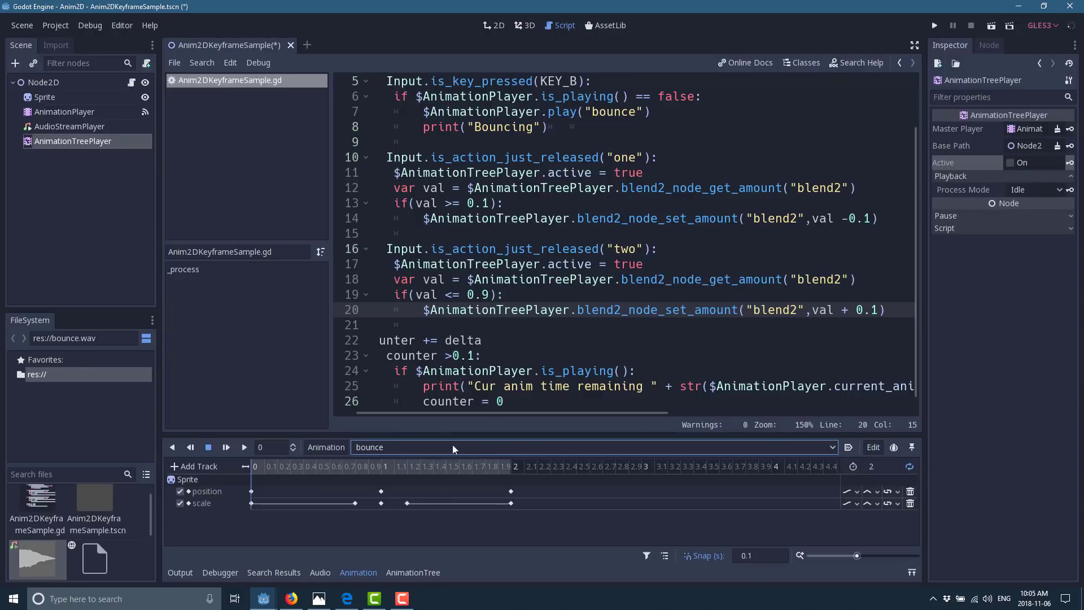
Turn on the Active property of the AnimationTreePlayer node.
left_click(86, 142)
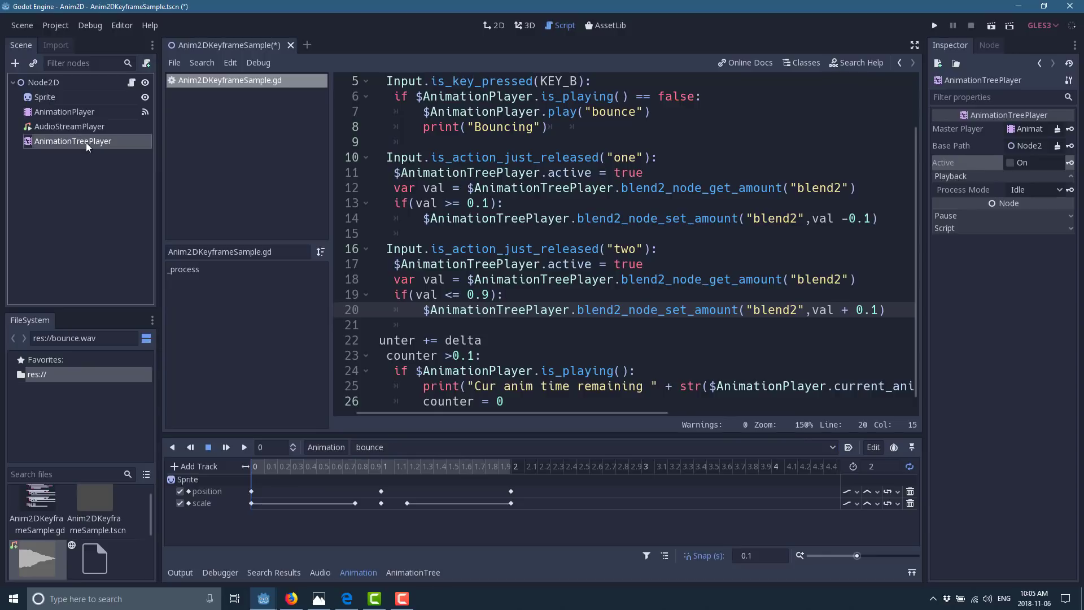
left_click(1011, 163)
left_click_drag(540, 146, 383, 81)
left_click(696, 198)
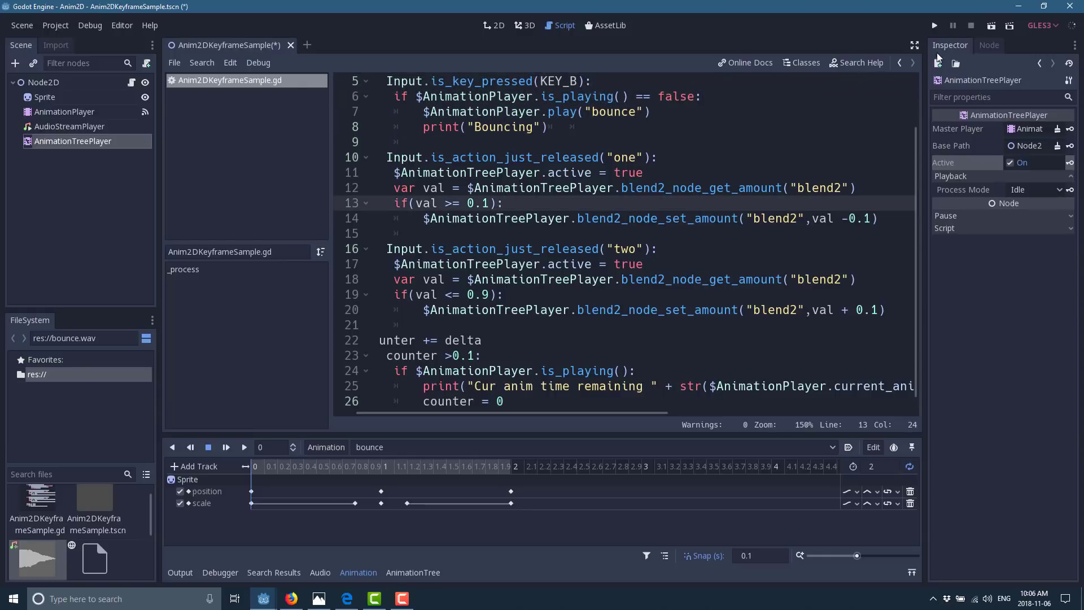
Run the project to test playback with the AnimationTreePlayer active, and close the game window.
left_click(937, 25)
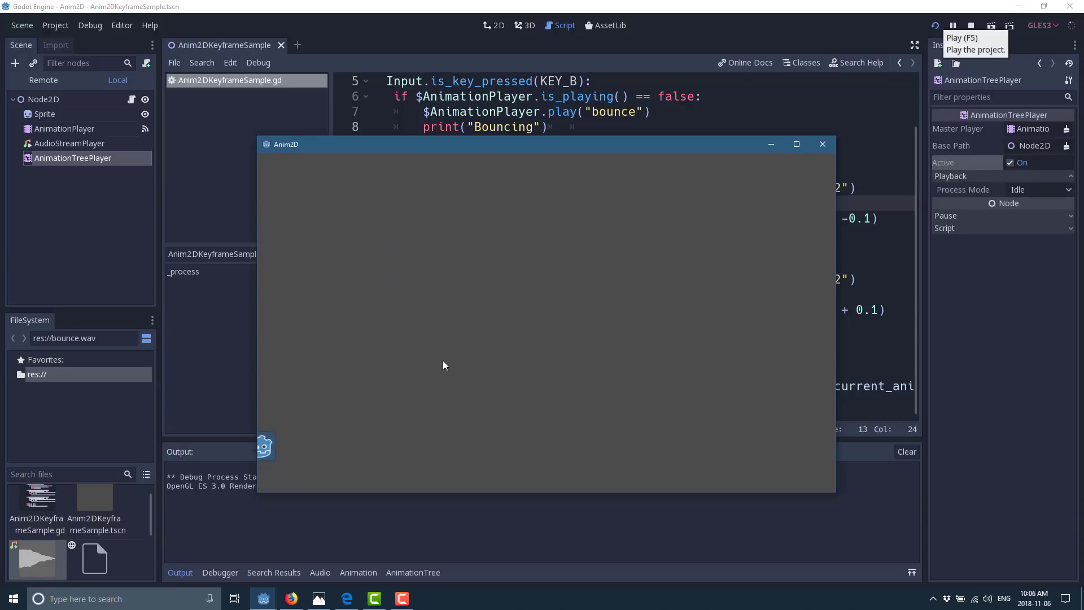
left_click(823, 144)
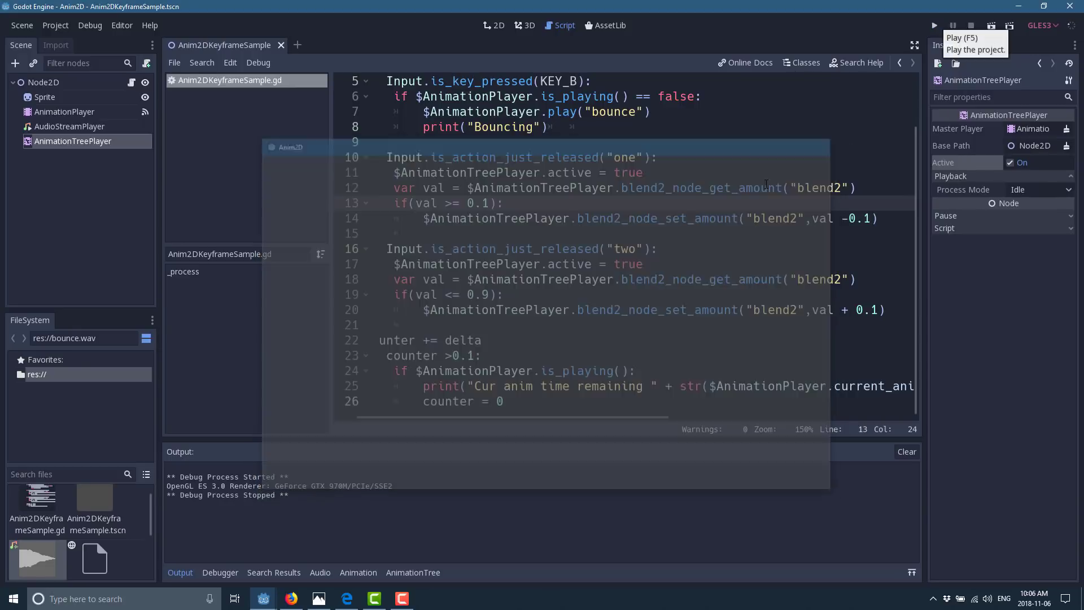
Change the "two" action's blend condition to val <= 1, run the project to test it, and close the game window.
left_click(566, 299)
left_click(482, 294)
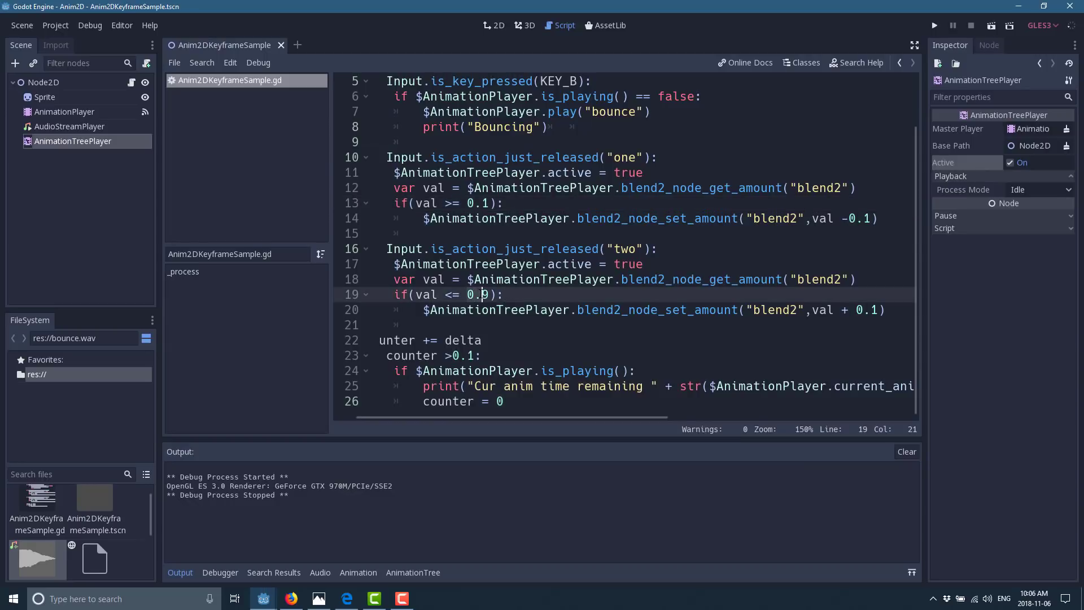
key("BackSpace")
key("BackSpace")
key("BackSpace")
type("1")
left_click(936, 25)
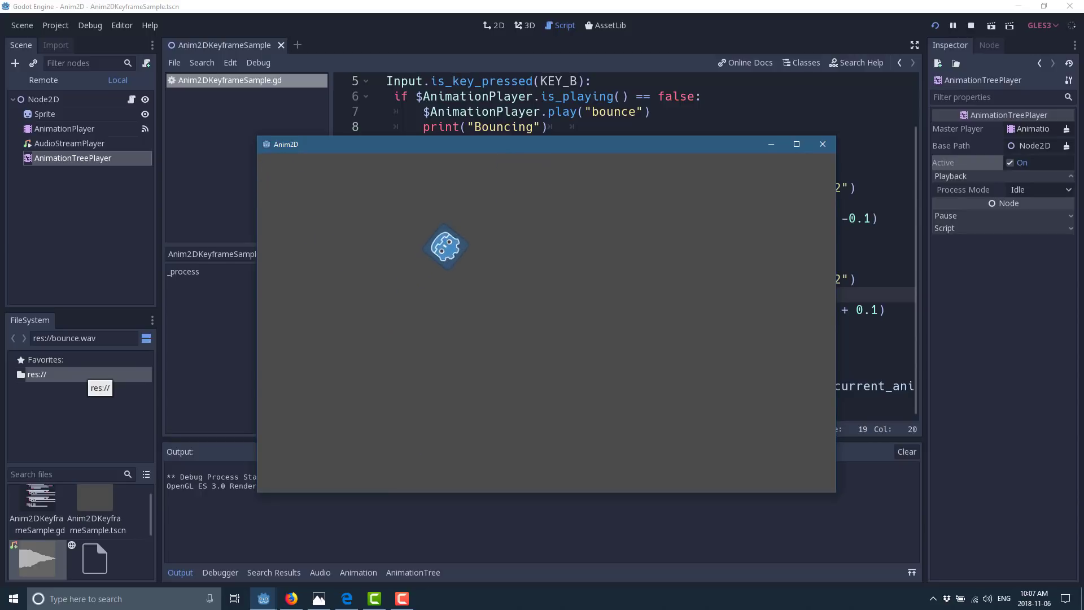
left_click(823, 144)
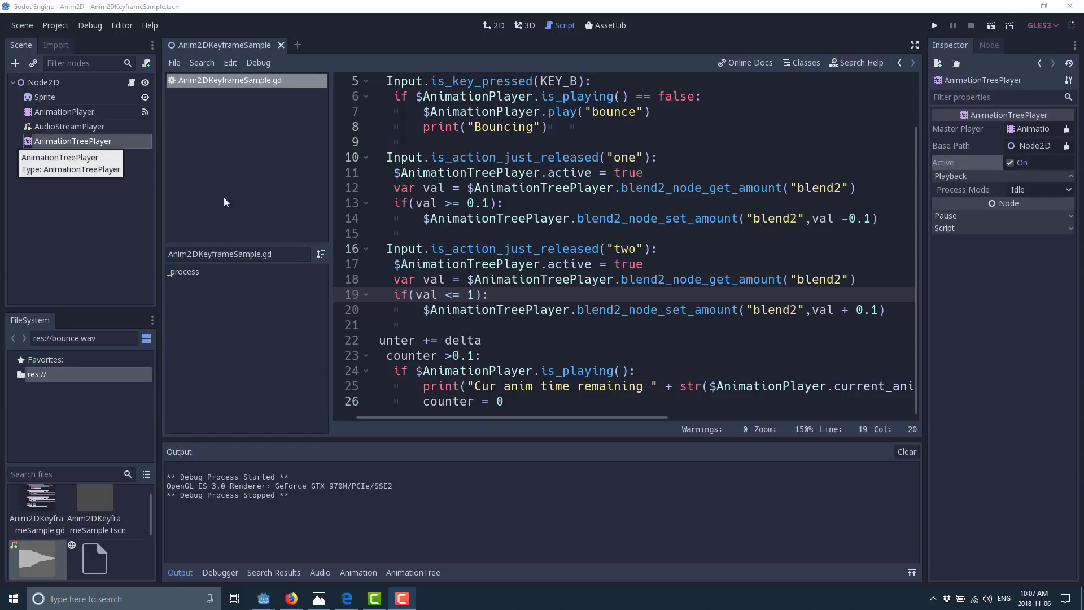
Show the bounce animation's tracks and look over the keyable properties of the AnimationPlayer and Sprite nodes.
left_click(349, 572)
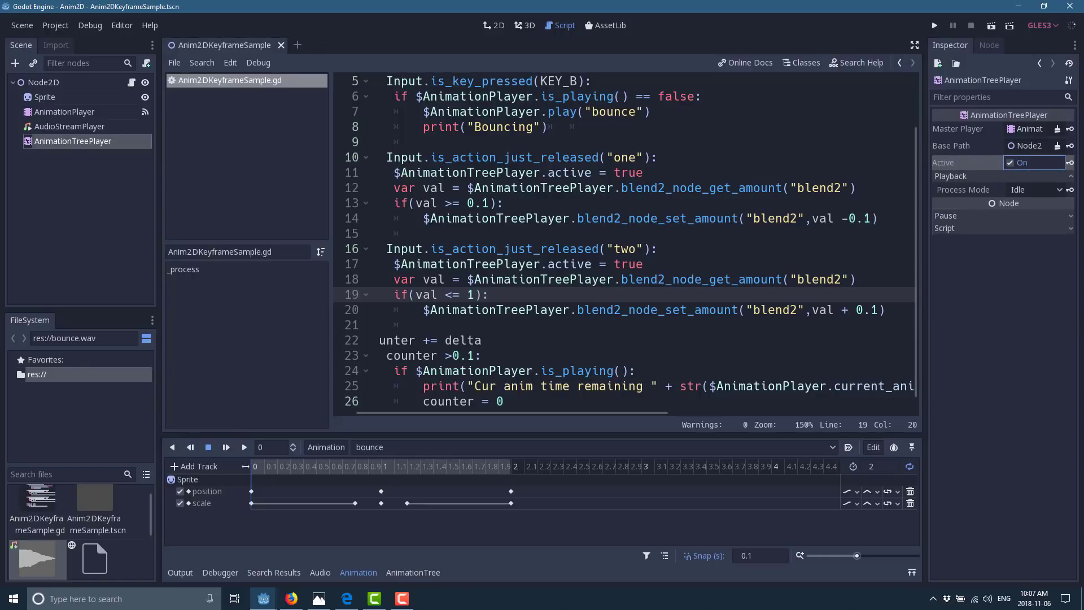
left_click(39, 85)
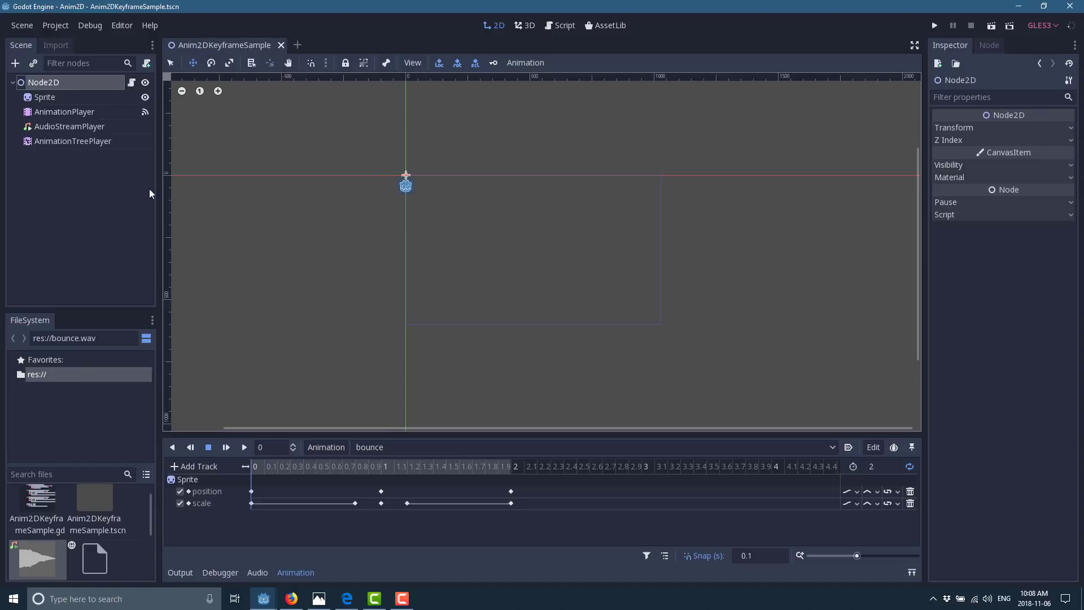
left_click(79, 112)
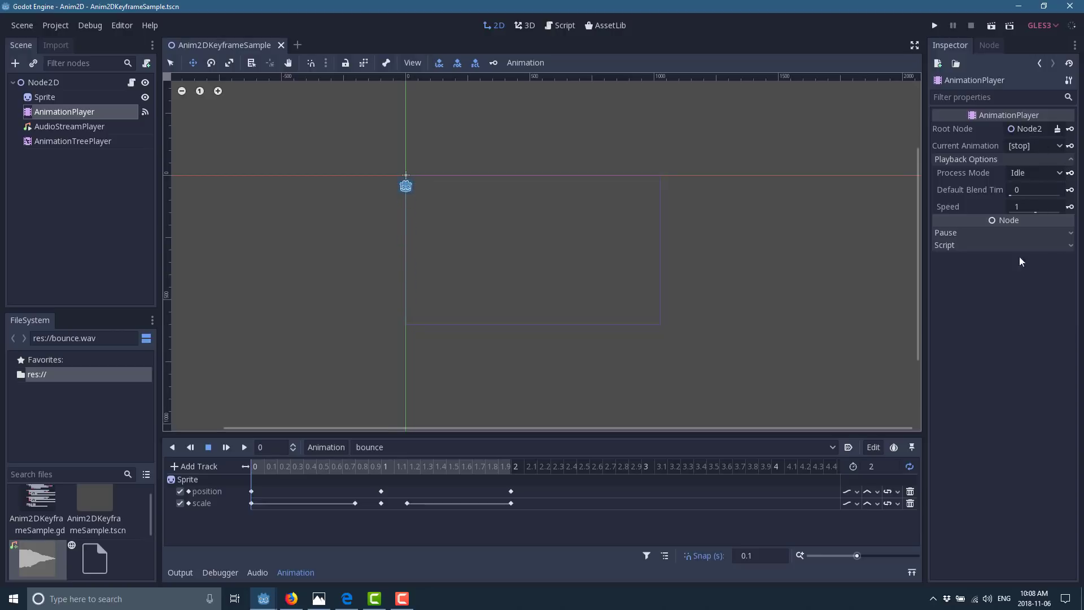
left_click(44, 97)
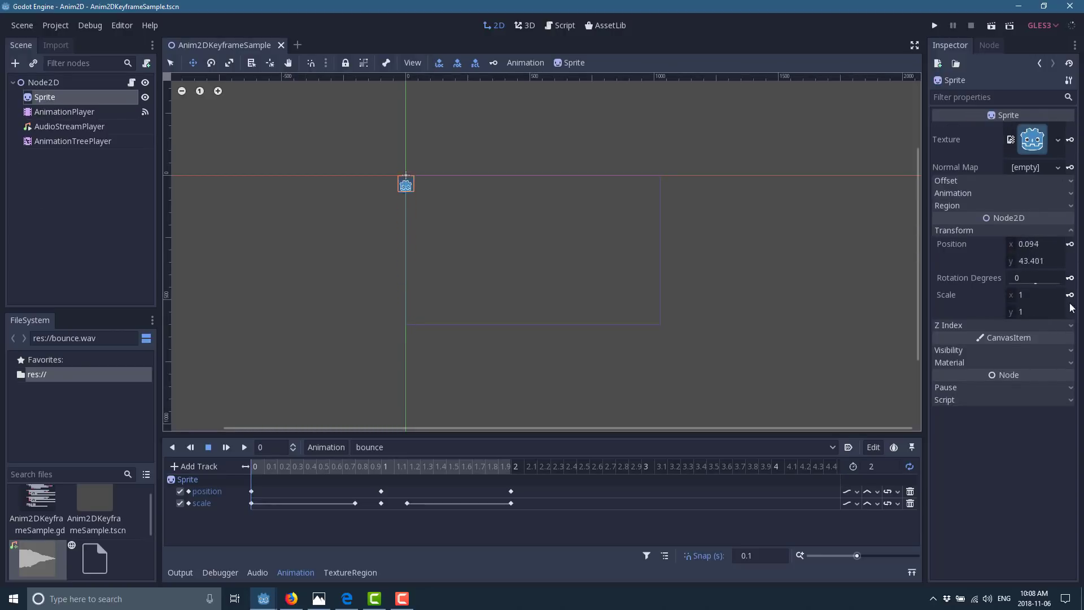
Add a second Sprite node as a child of Node2D.
left_click(33, 86)
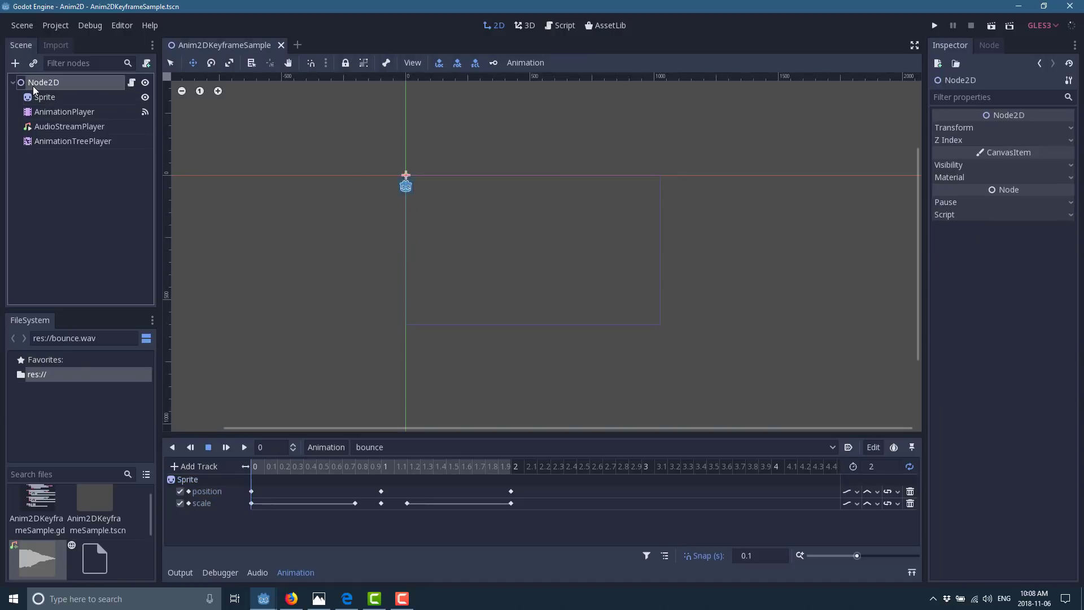
right_click(33, 87)
left_click(63, 121)
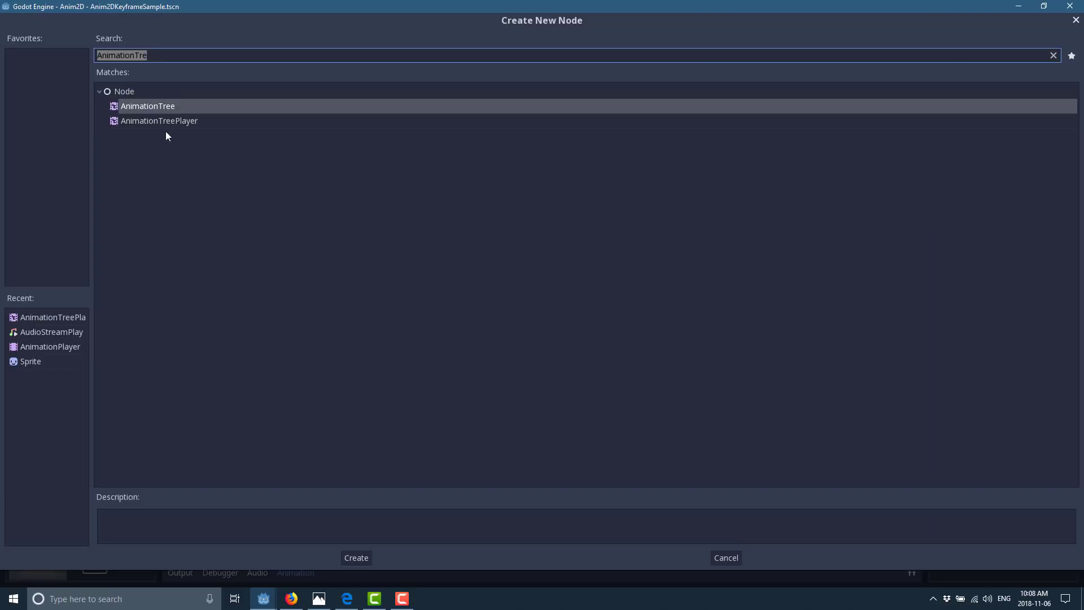
type("sprit")
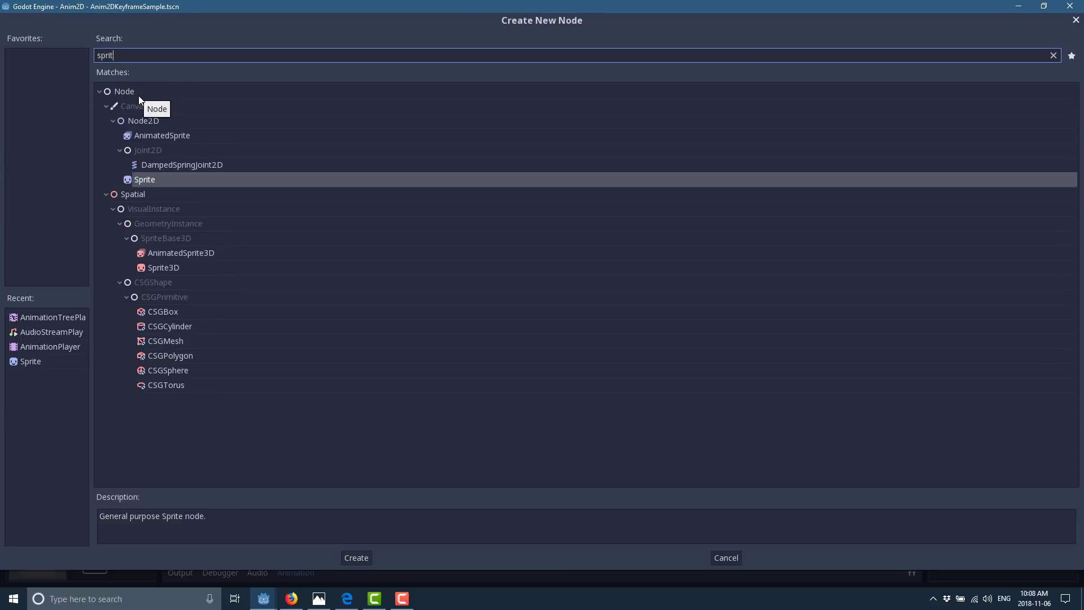
double_click(147, 181)
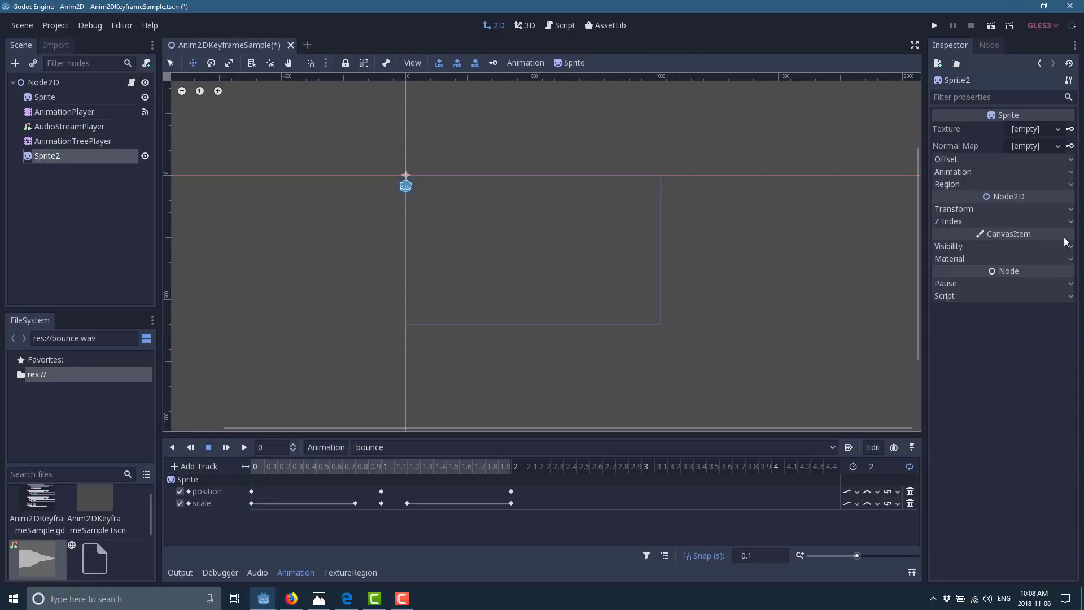
Assign icon.png as the texture of Sprite2 and move the sprite away from the origin, inside the game frame.
left_click(1067, 248)
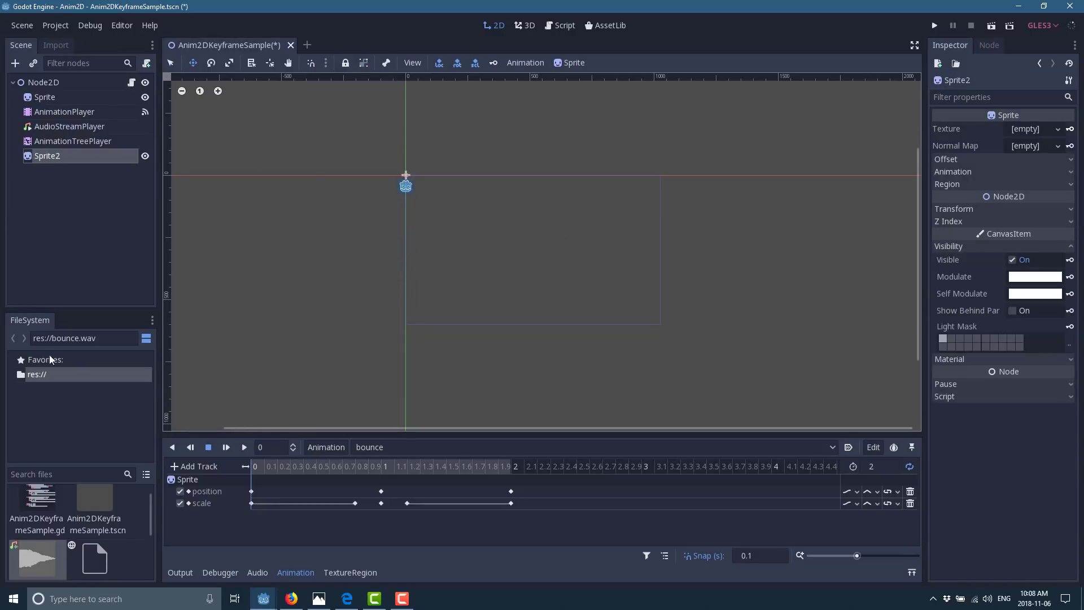
scroll(111, 525, "down", 3)
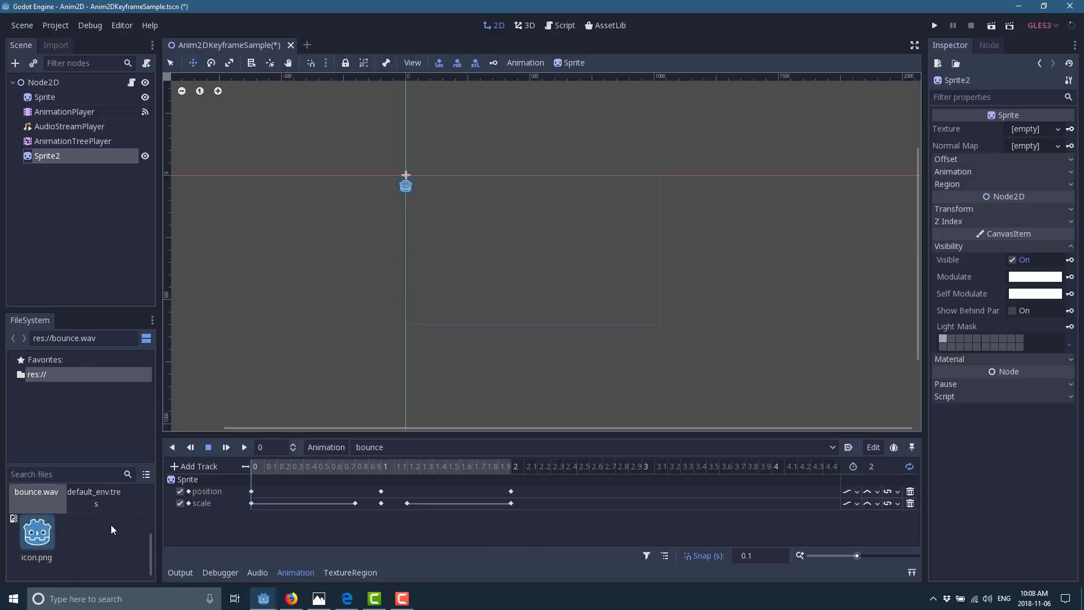
left_click_drag(39, 544, 1028, 132)
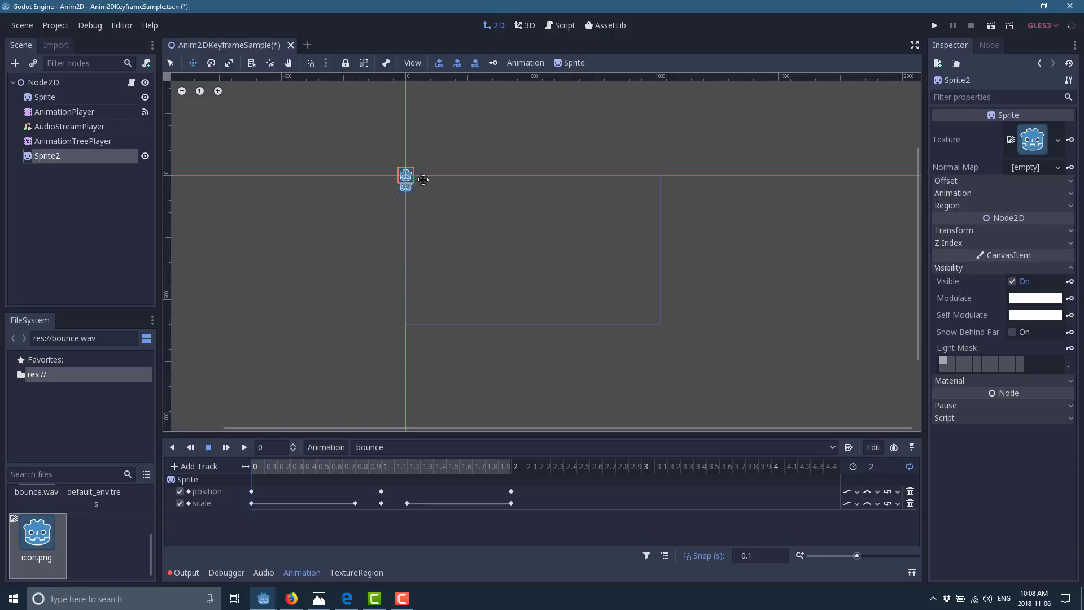
left_click_drag(406, 175, 458, 215)
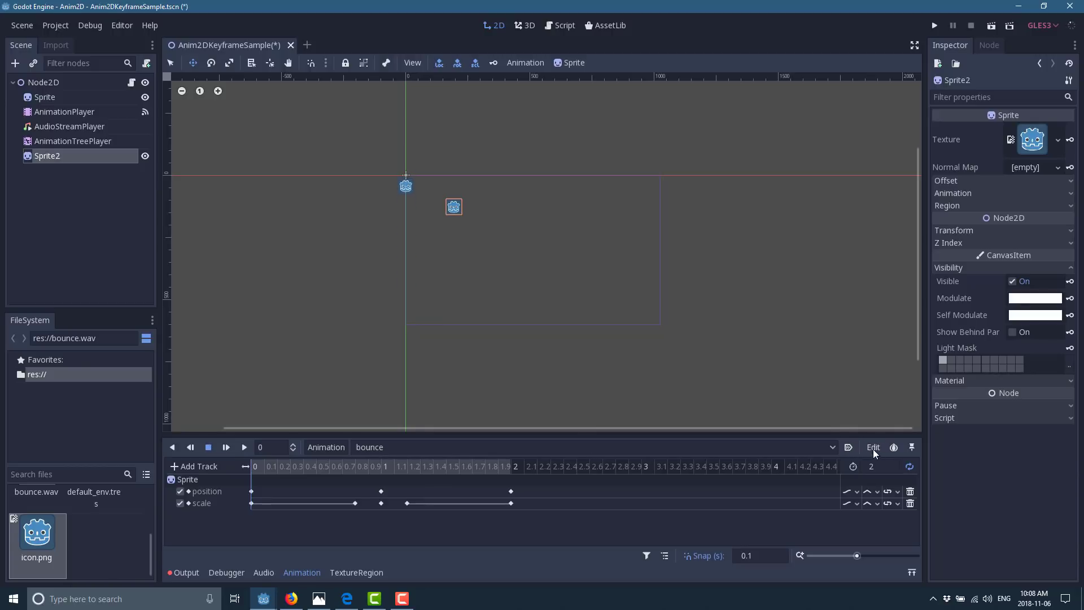
Insert a keyframe for Sprite2's Visible property at 0 seconds in the bounce animation, creating its track.
left_click(320, 462)
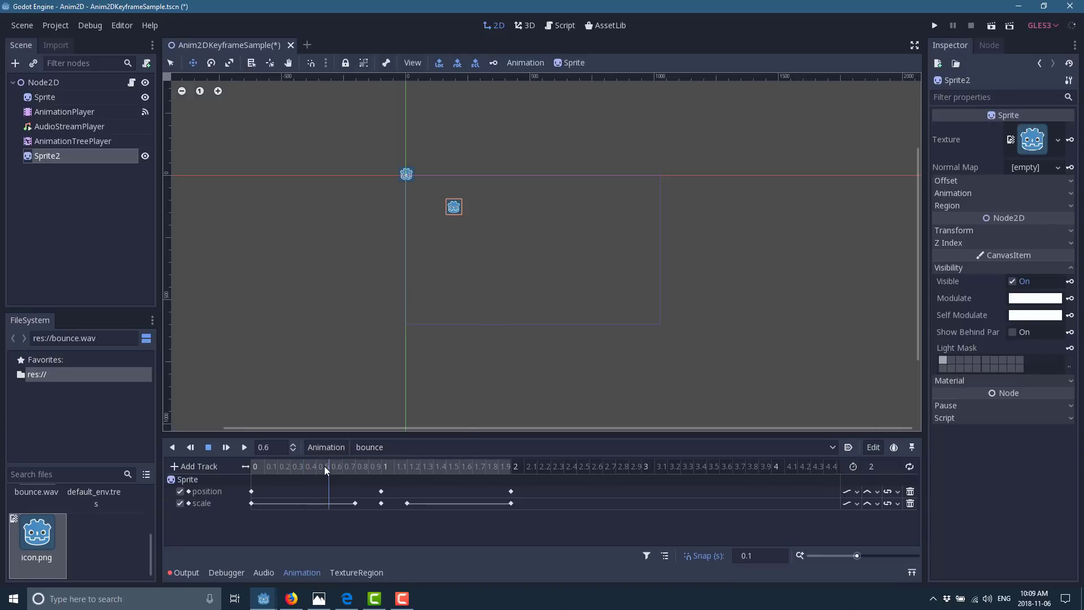
left_click(1071, 281)
left_click(495, 318)
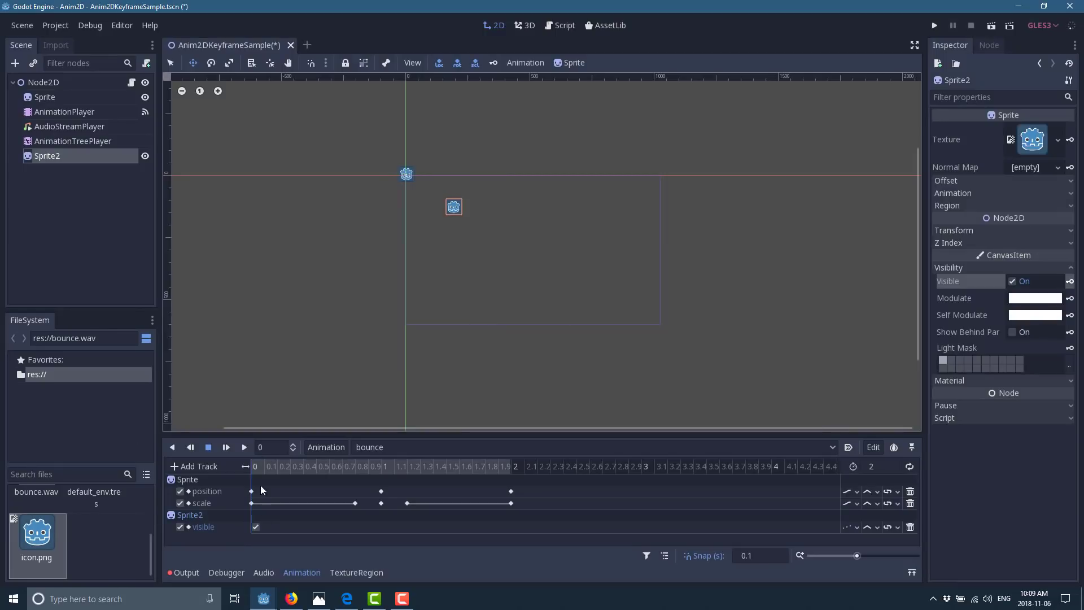
Add a Visible keyframe for Sprite2 at 1 second and turn its value off.
left_click(381, 470)
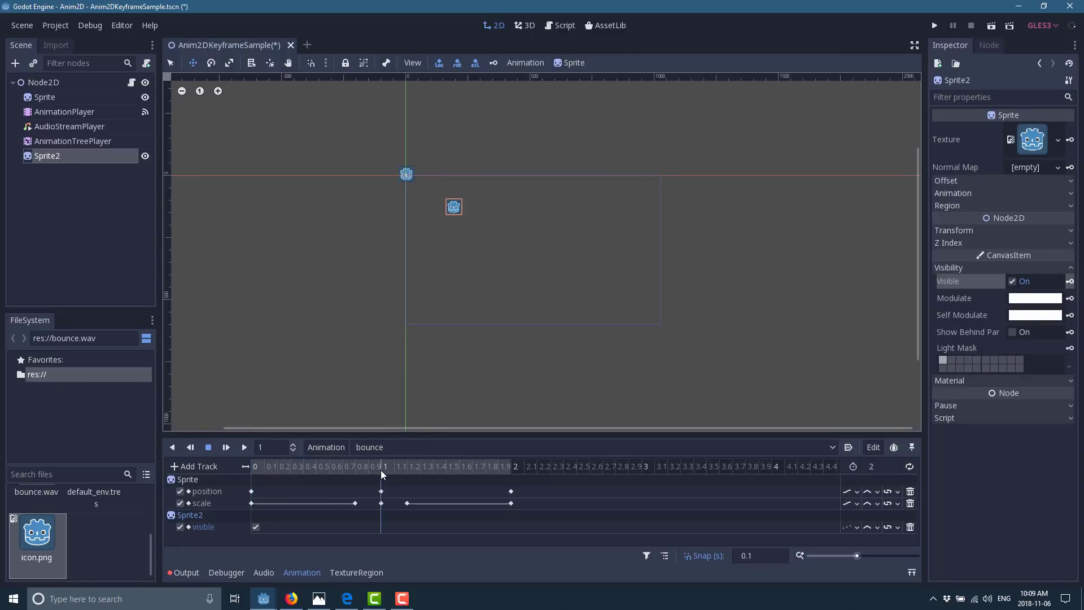
left_click(1070, 281)
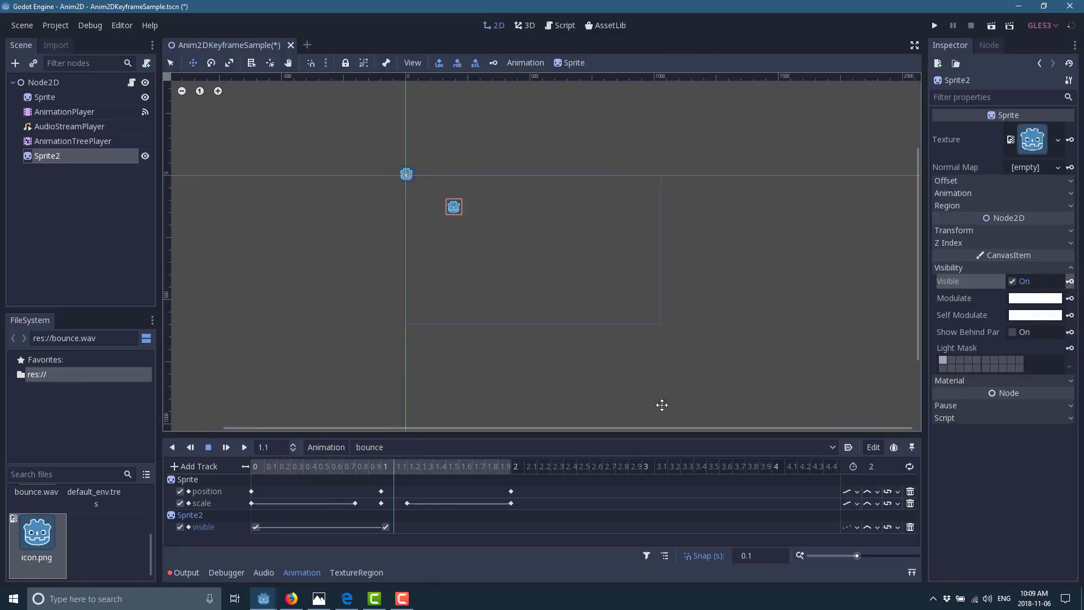
left_click(385, 527)
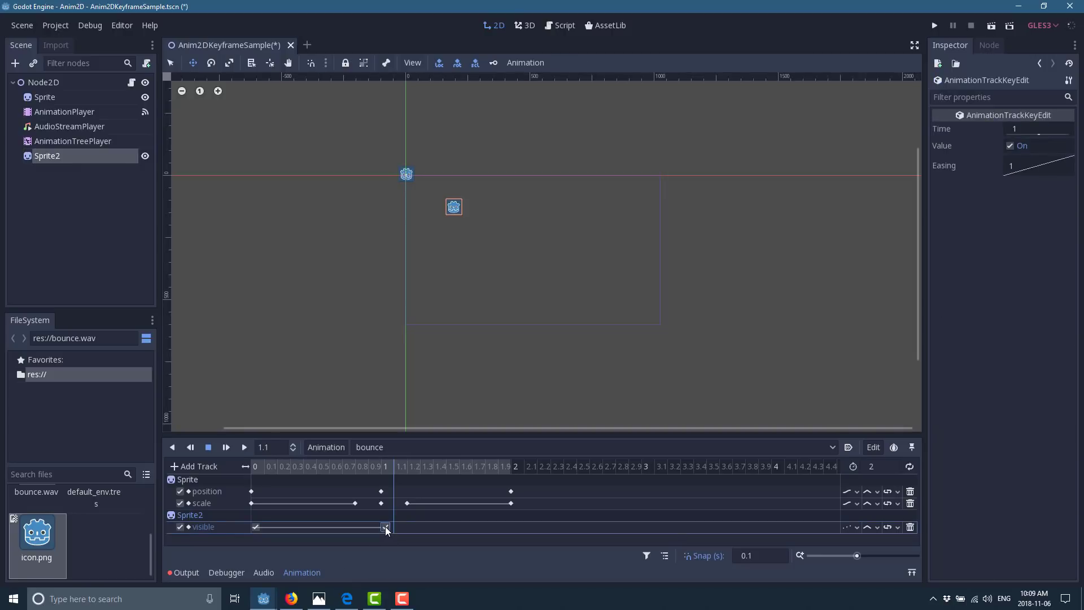
left_click(1011, 146)
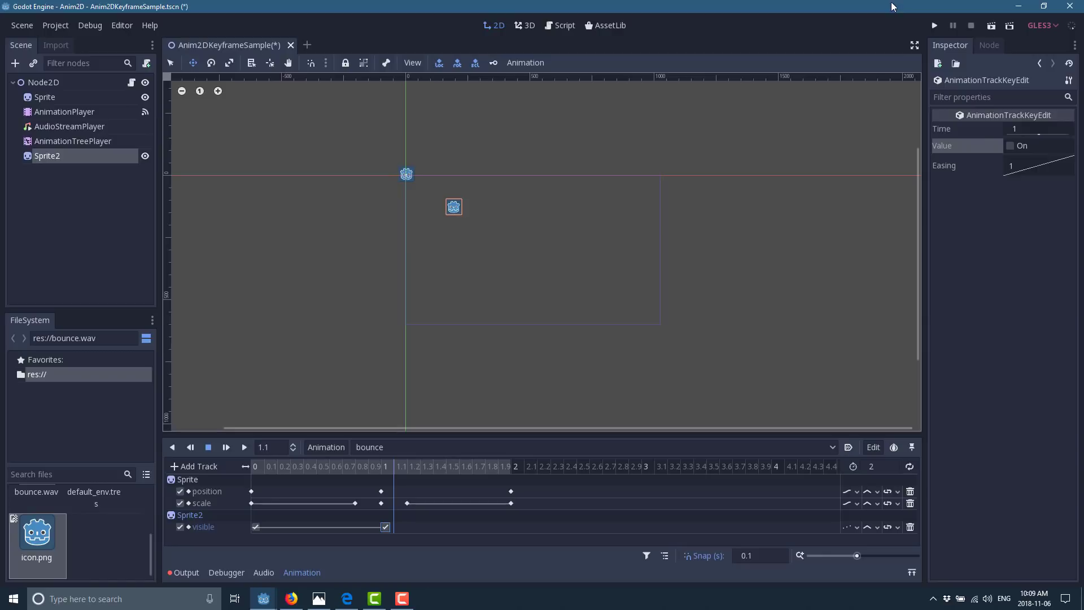
Run the project to test Sprite2's visibility animation, and close the game window.
left_click(934, 28)
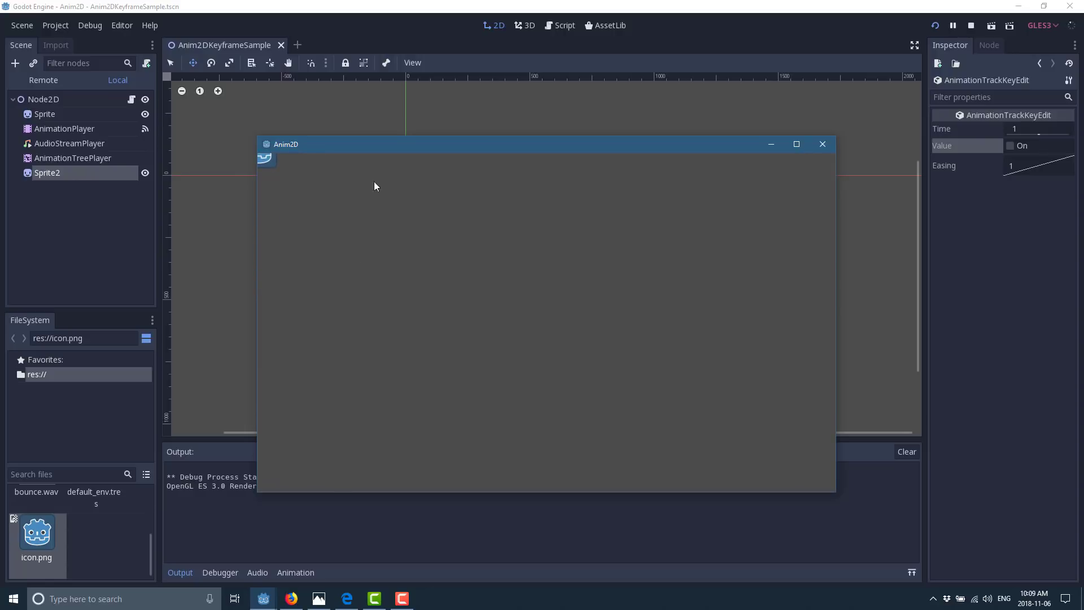
left_click(823, 144)
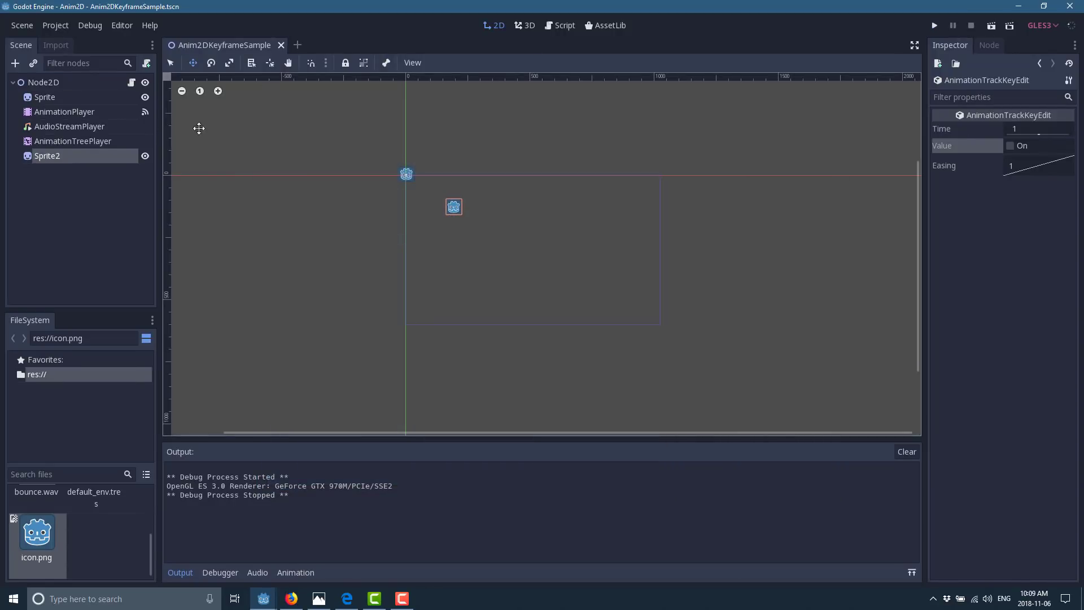
Show the bounce animation's tracks again and inspect the Sprite's scale keyframe at 0.8 seconds.
left_click(52, 158)
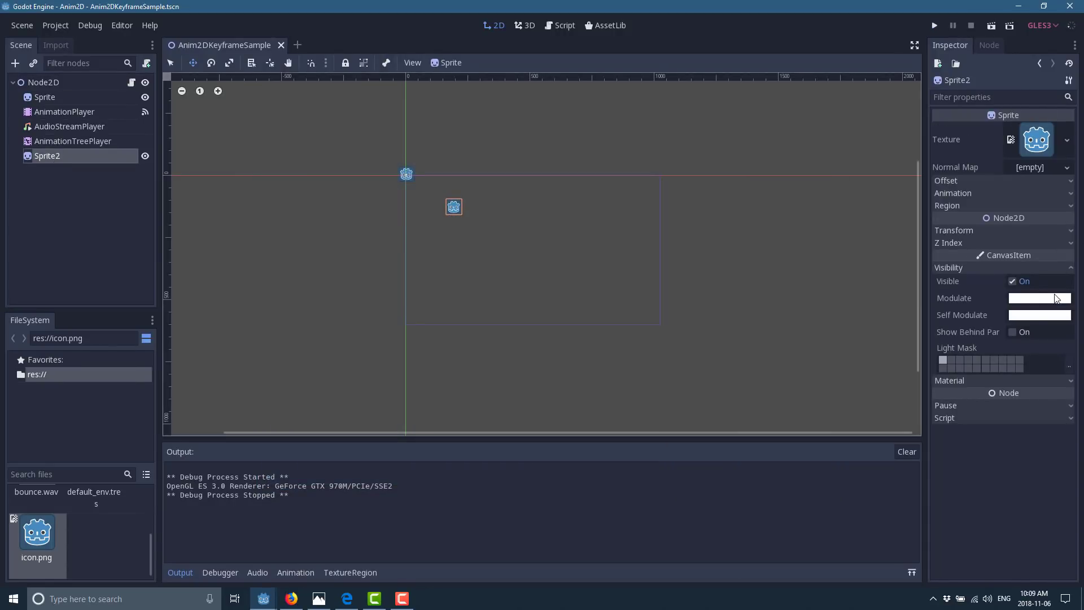
left_click(298, 573)
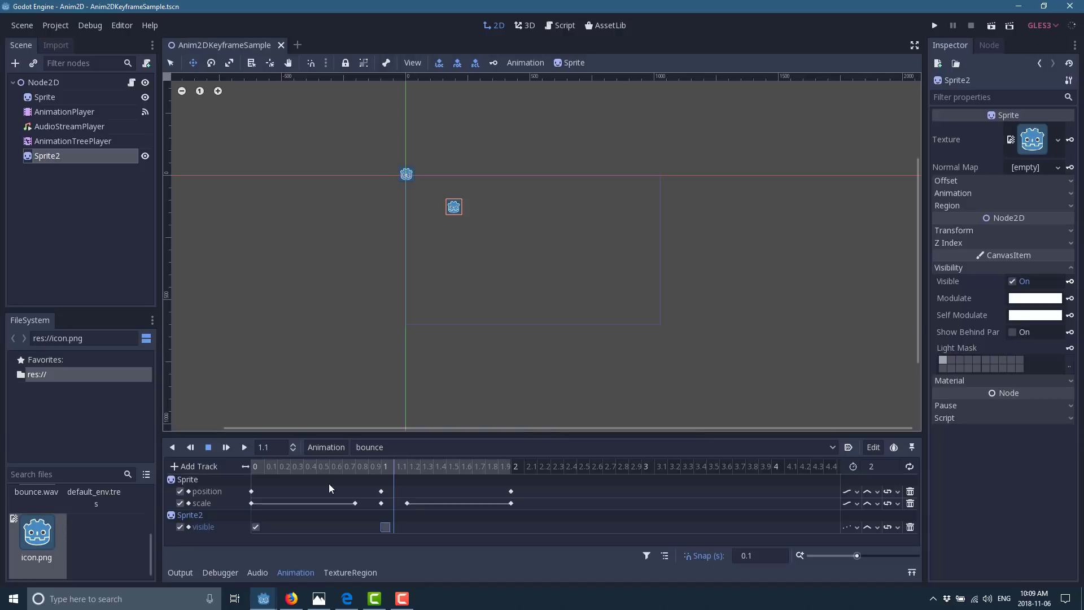
left_click(356, 503)
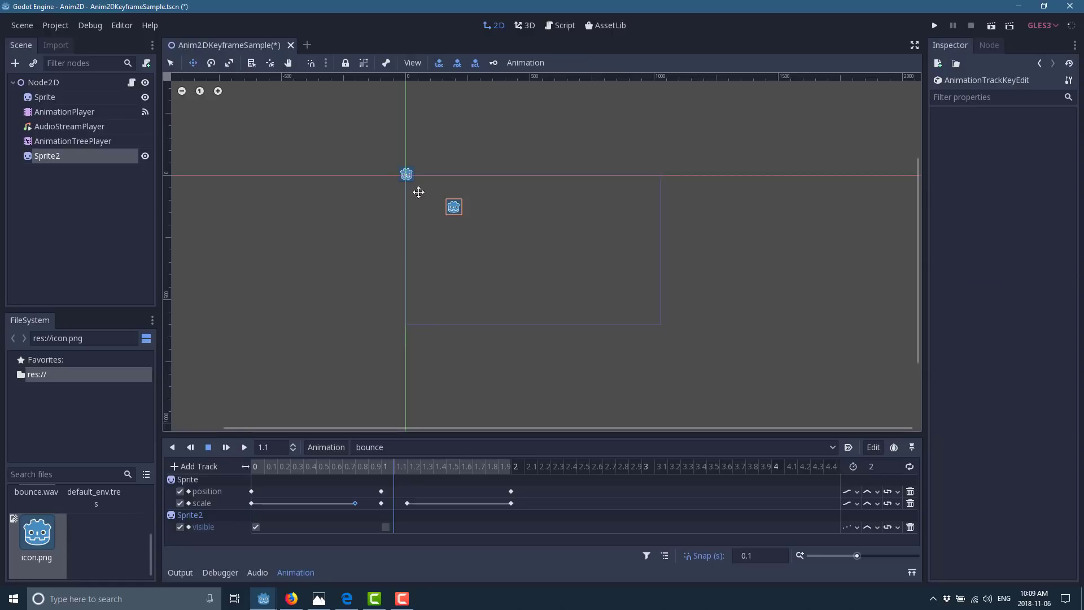
Delete the Sprite2 node from the scene.
left_click(43, 155)
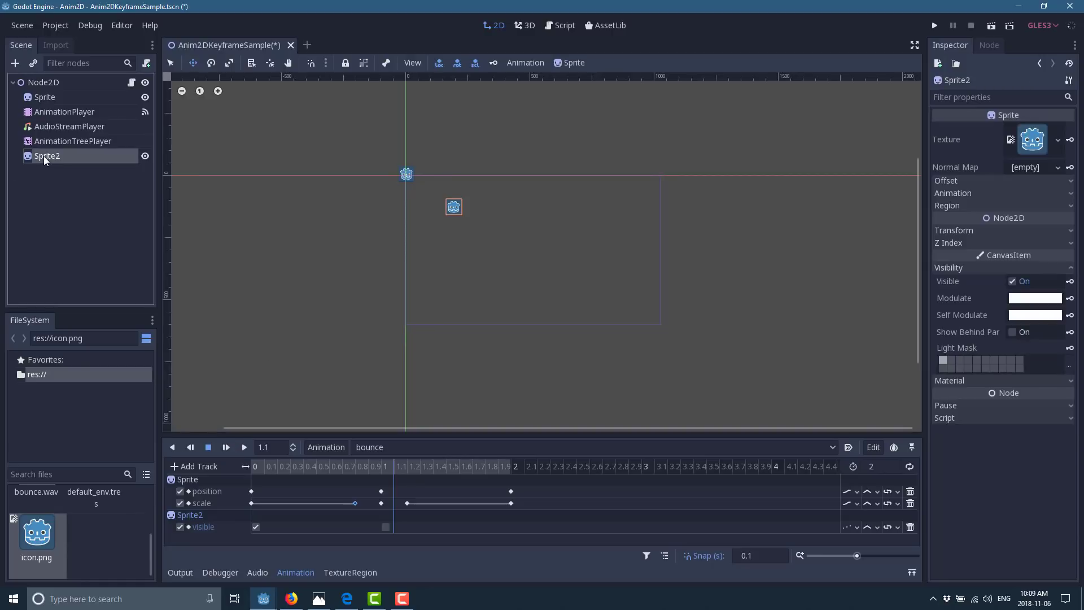
key("Delete")
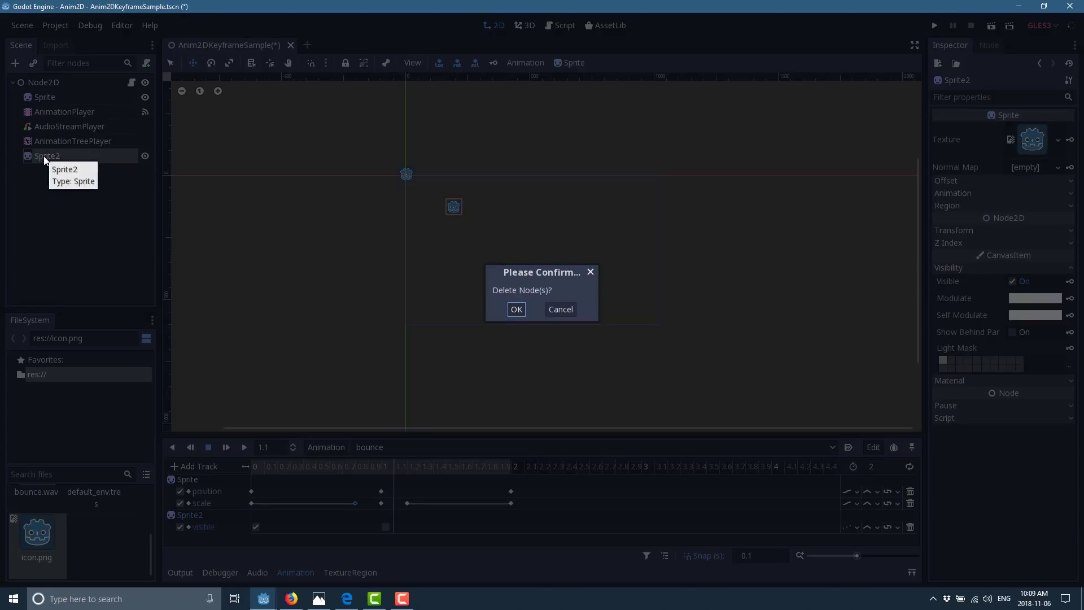
left_click(516, 309)
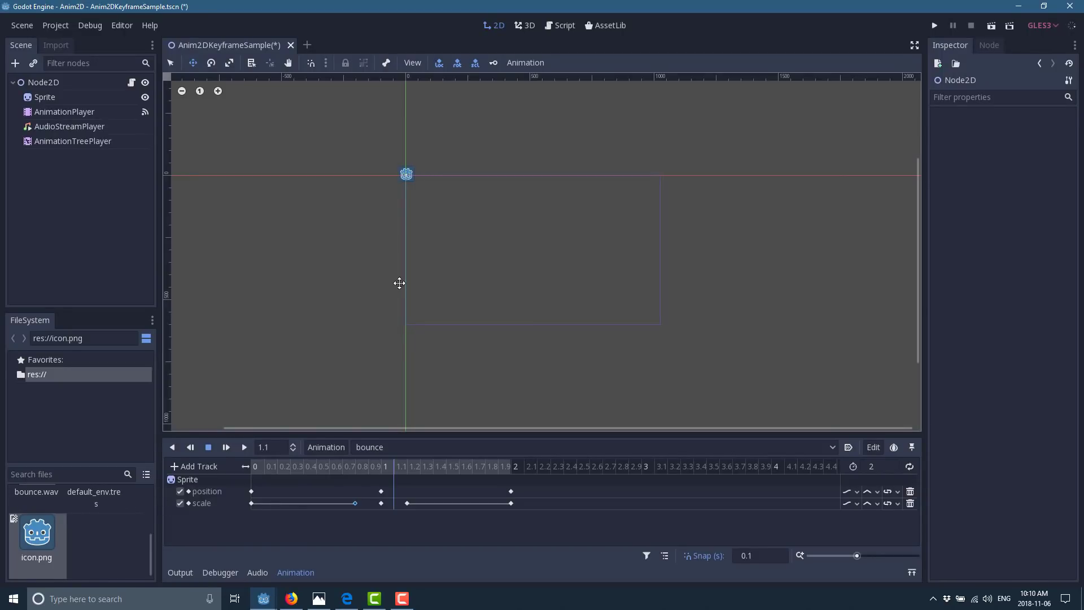
Try to preview the bounce animation on the timeline around 0.8 seconds.
left_click(382, 467)
left_click(358, 464)
left_click(431, 448)
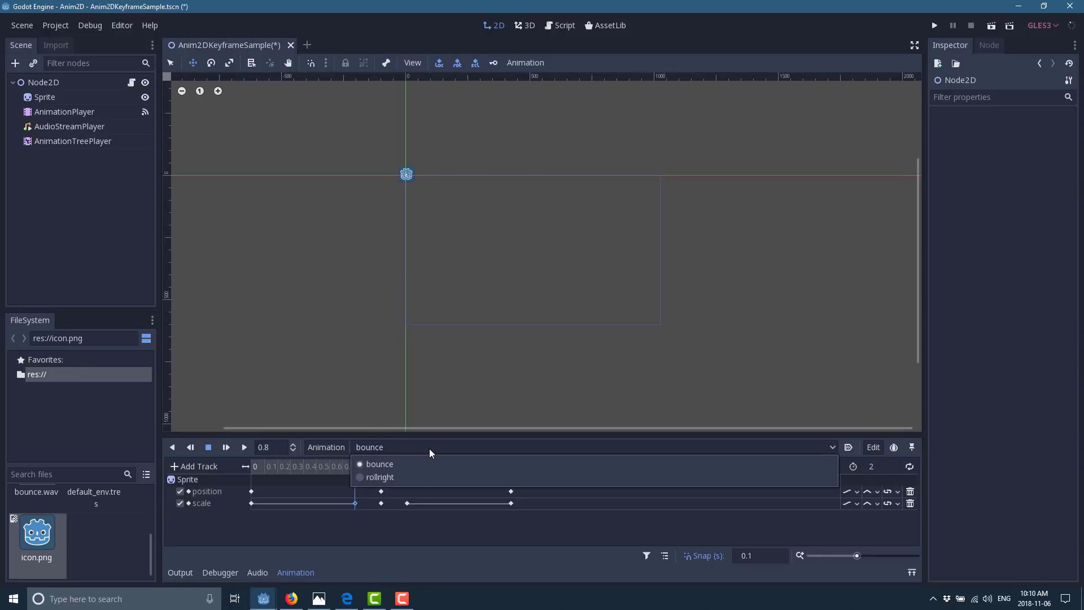
left_click(367, 464)
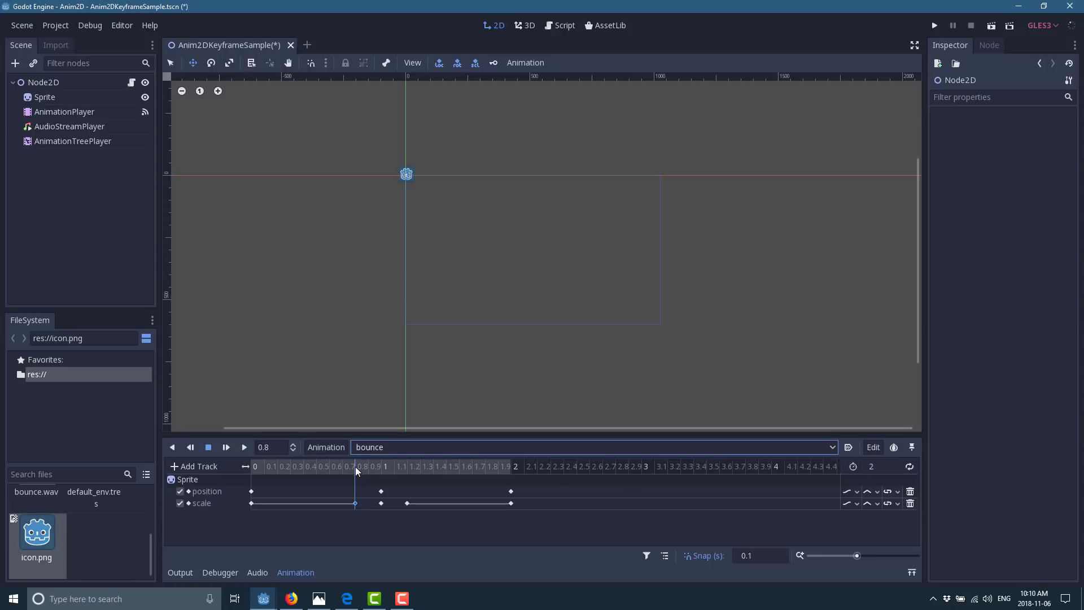
left_click(266, 469)
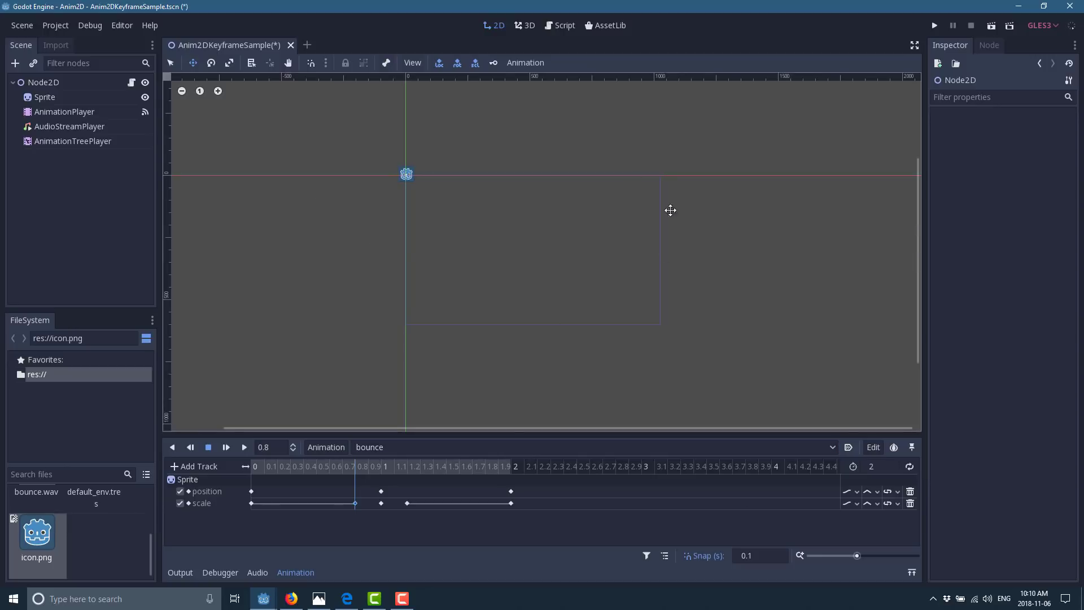
Select the AnimationPlayer node, place the bounce animation's playhead at 0.8 seconds, and turn on onion skinning.
left_click(52, 138)
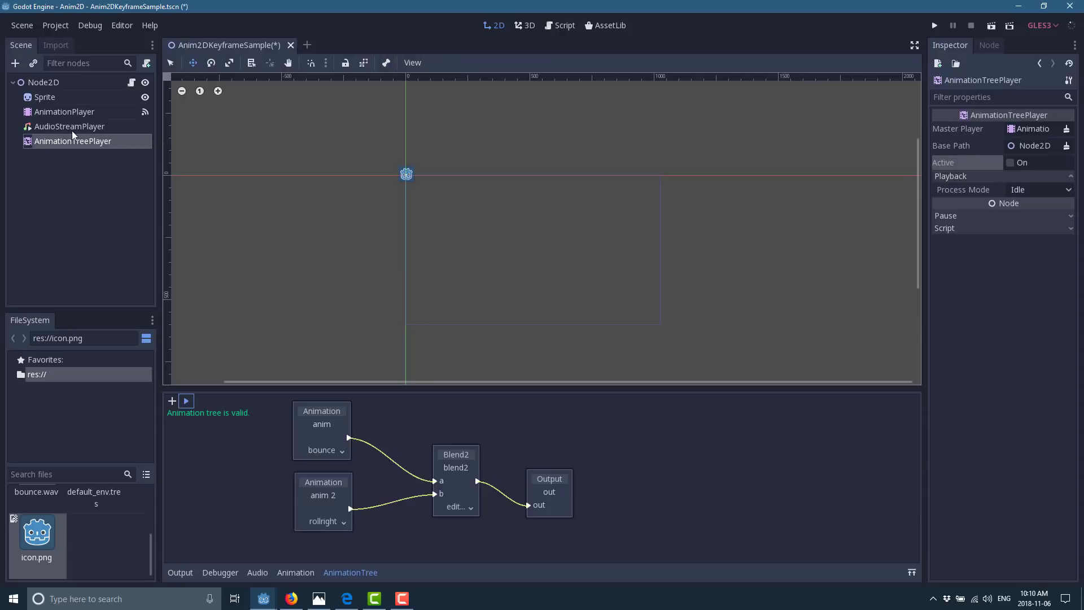
left_click(68, 114)
left_click(358, 470)
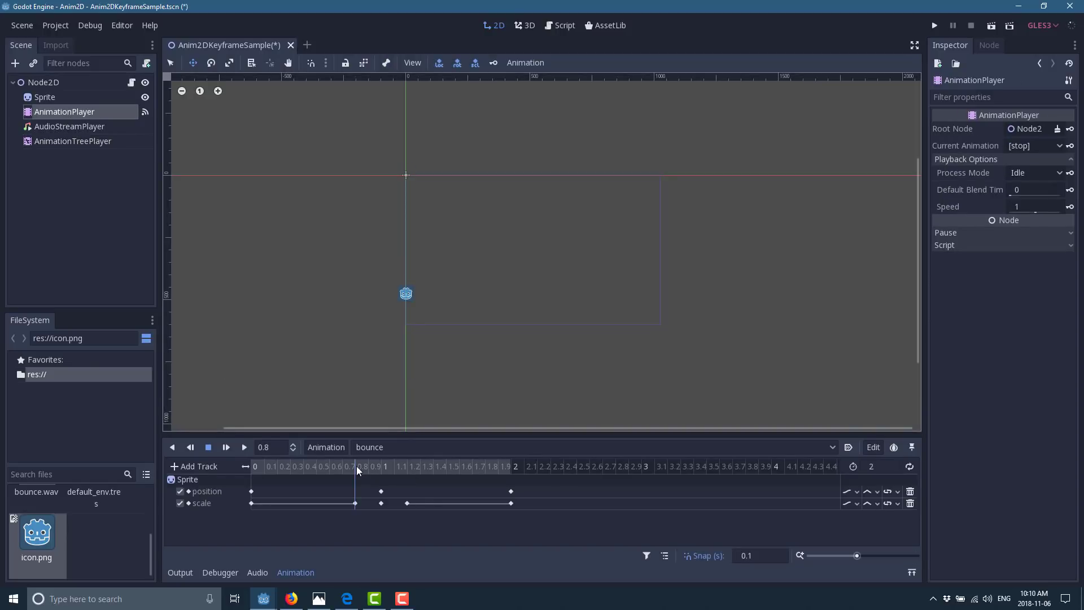
left_click_drag(357, 467, 356, 470)
left_click(382, 469)
left_click(355, 466)
left_click(893, 448)
left_click(897, 410)
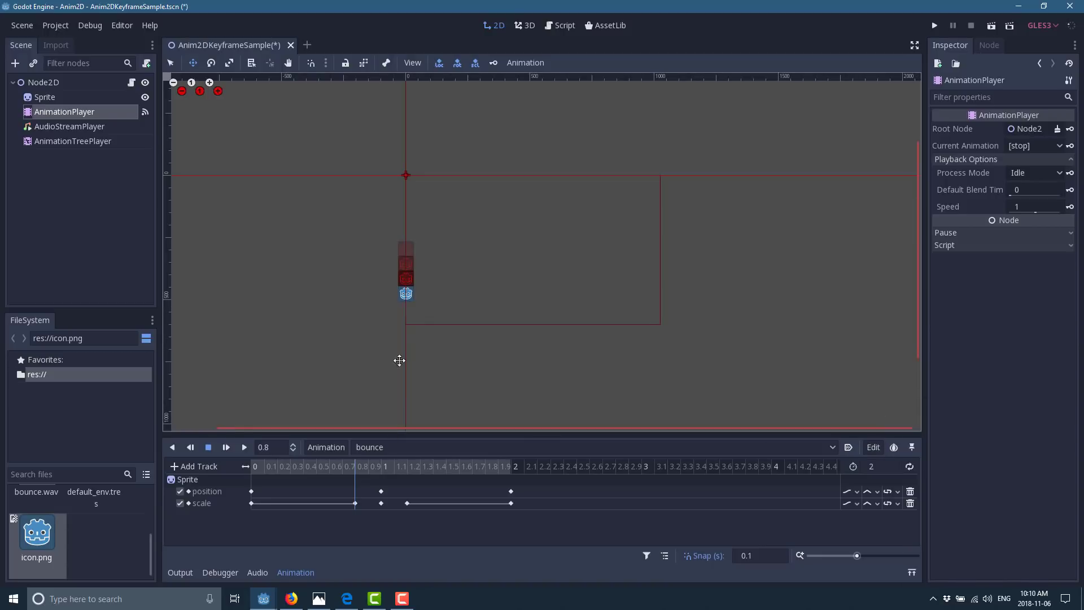
Examine the Sprite's onion-skin ghosts up close with the bounce playhead at 0.9 and 1 seconds.
scroll(415, 320, "up", 2)
scroll(415, 319, "up", 3)
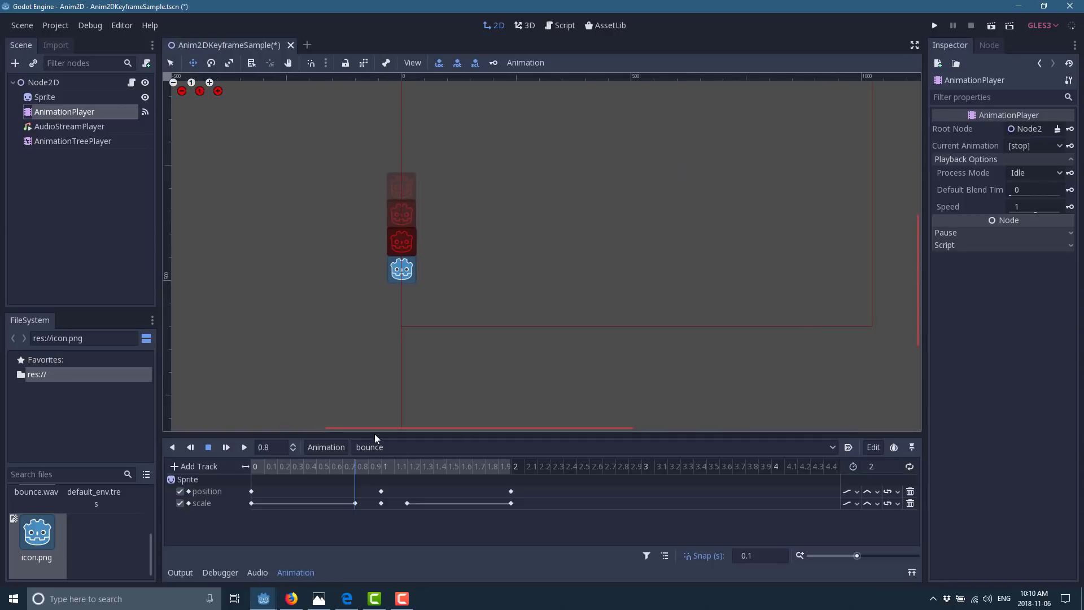
left_click(367, 466)
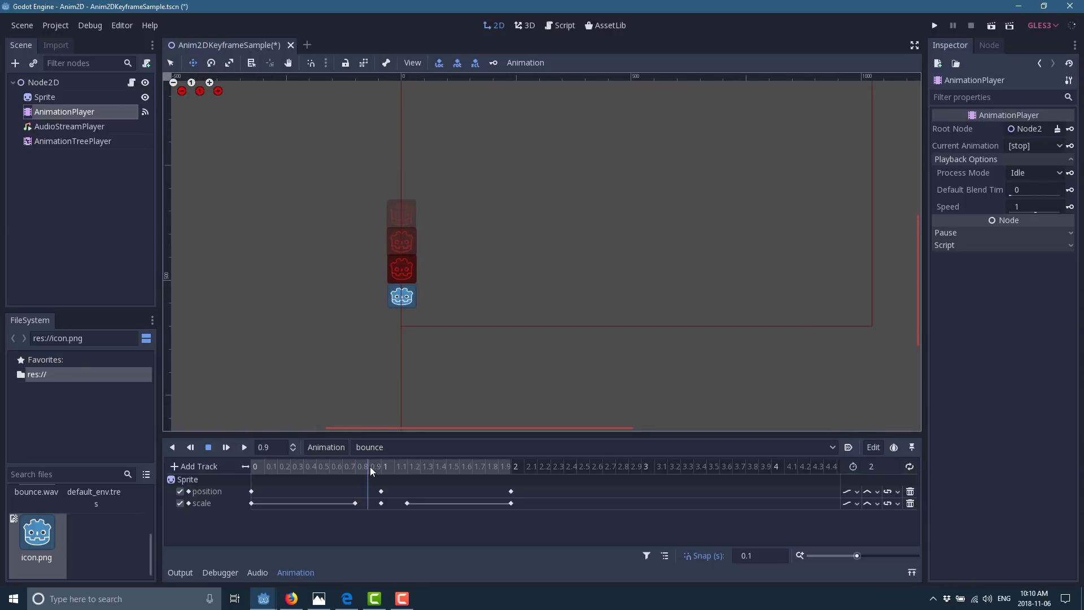
left_click(378, 467)
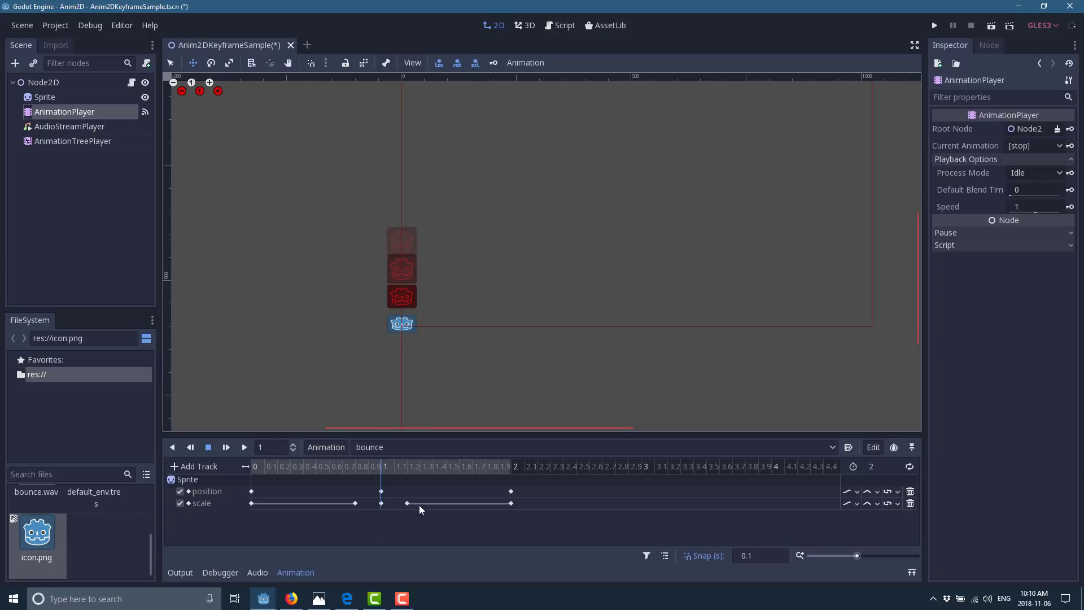
Set the easing of the Sprite's scale keyframe at 1 second to about 0.05 and scrub the animation from 0.9 to 1.5 seconds.
left_click(382, 503)
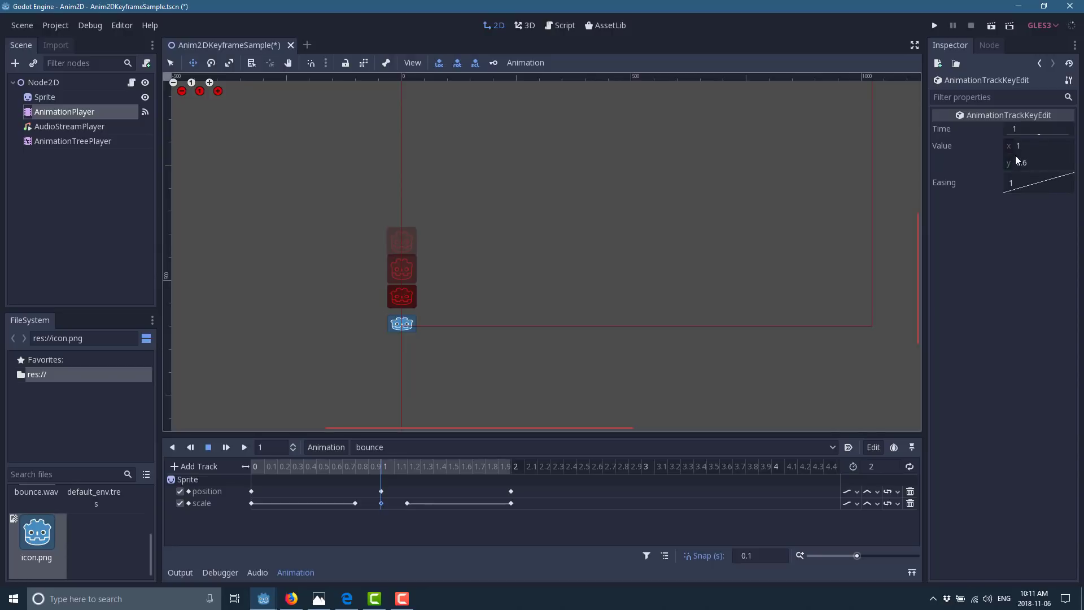
left_click_drag(1043, 181, 1079, 184)
left_click_drag(1056, 197, 1002, 175)
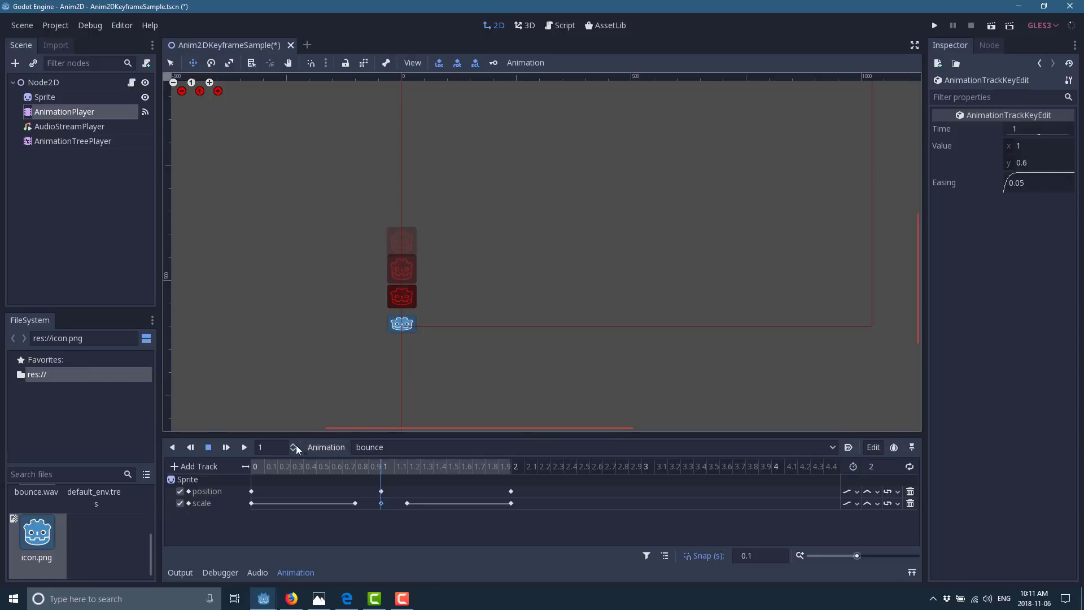
mouse_move(363, 466)
left_mouse_down()
mouse_move(339, 462)
mouse_move(363, 462)
left_mouse_up()
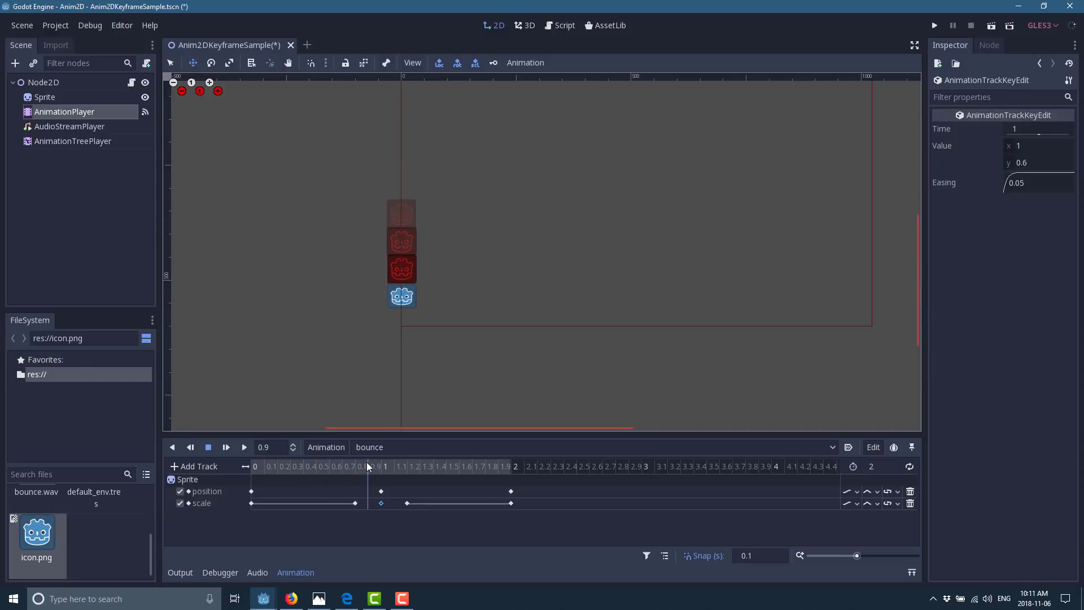
left_click_drag(371, 462, 448, 453)
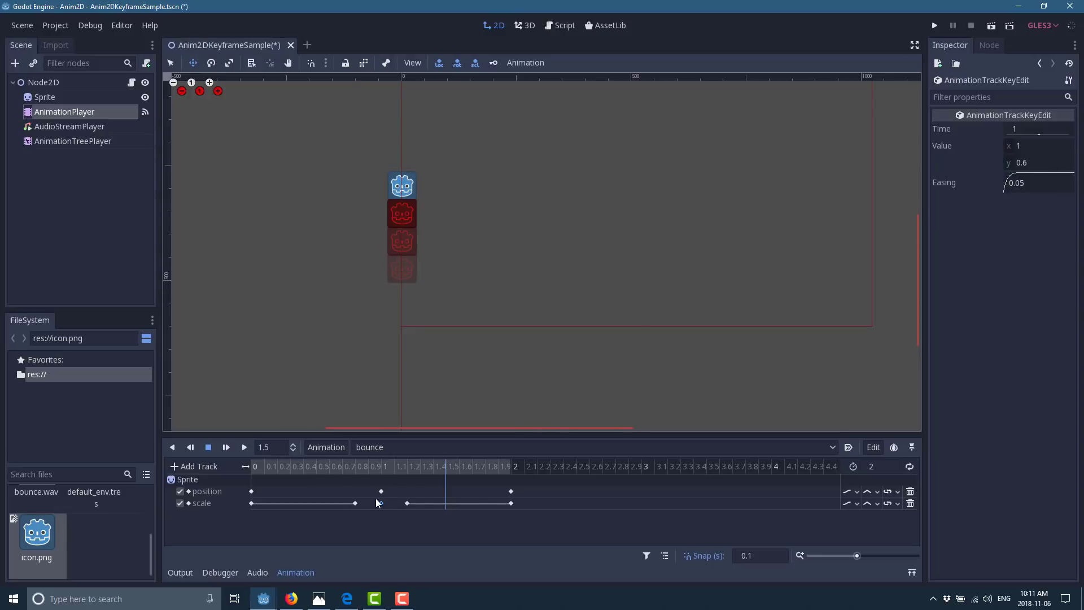
Review the scale track's update mode and interpolation choices, keeping the current settings.
left_click(859, 505)
left_click(801, 534)
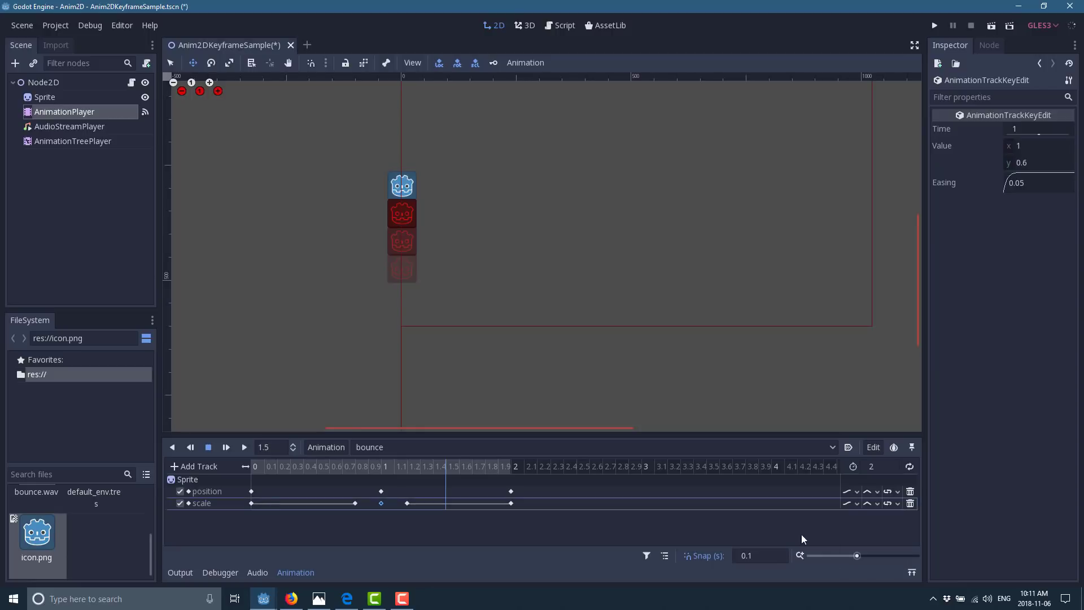
left_click(801, 534)
left_click(877, 504)
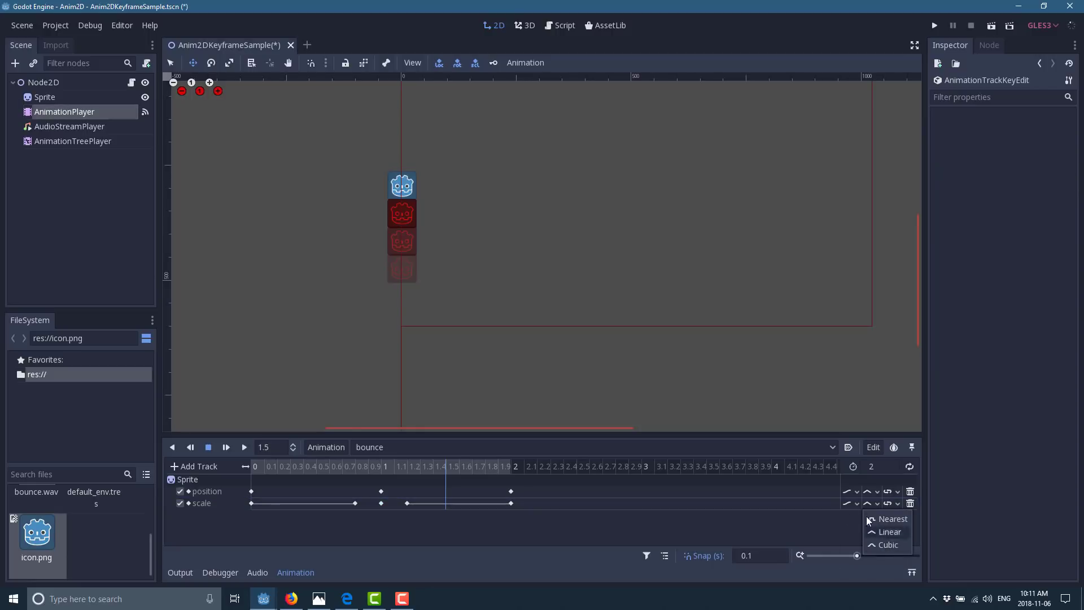
left_click(868, 500)
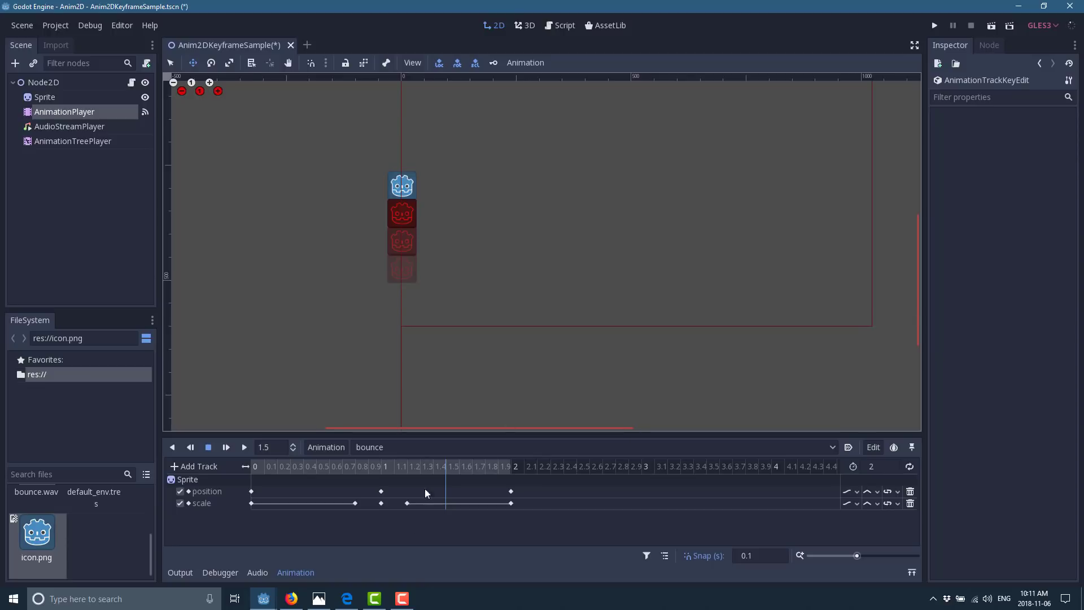
Inspect the scale keyframe at 1 second and look over the viewport's key-insertion and pose commands.
left_click(381, 504)
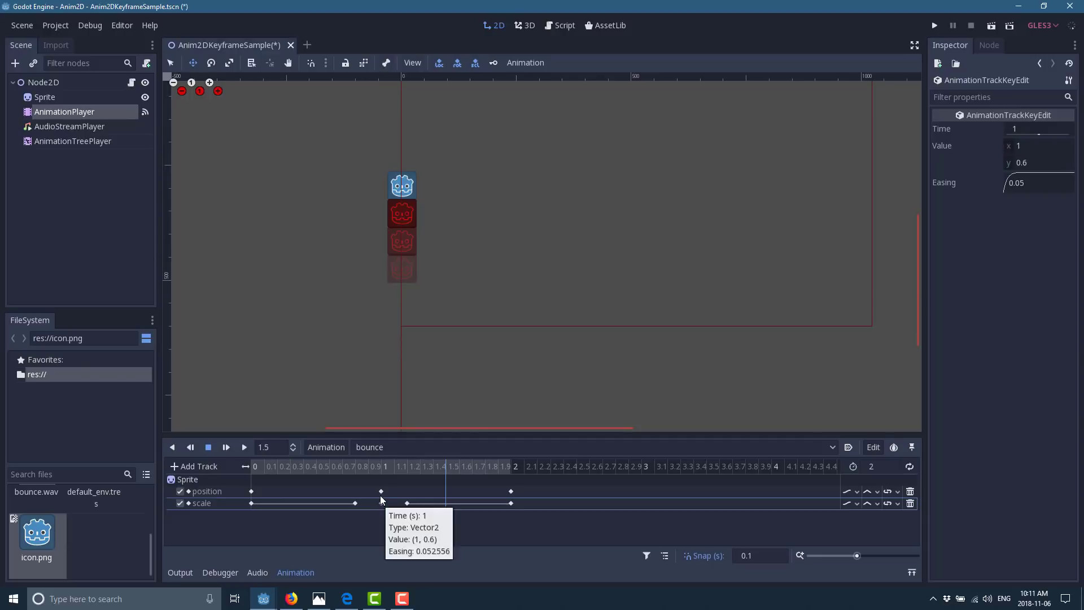
left_click(541, 66)
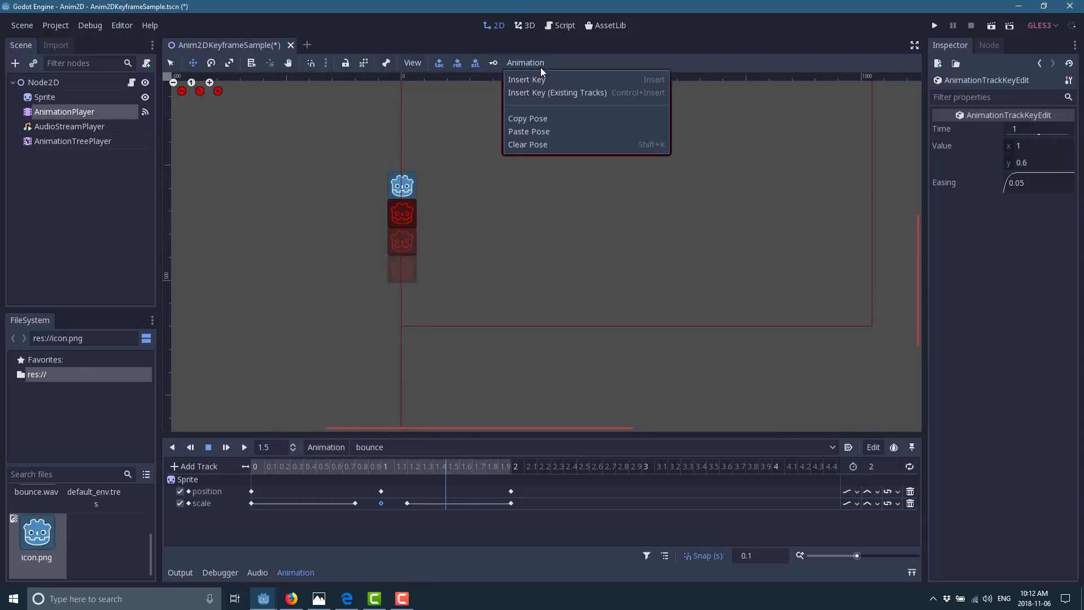
left_click(619, 318)
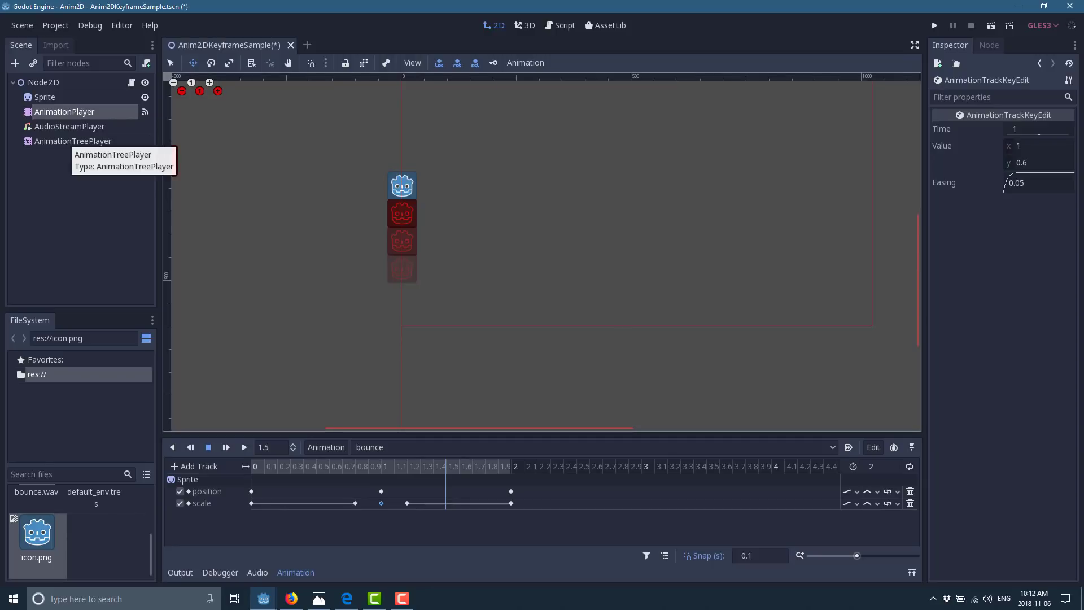